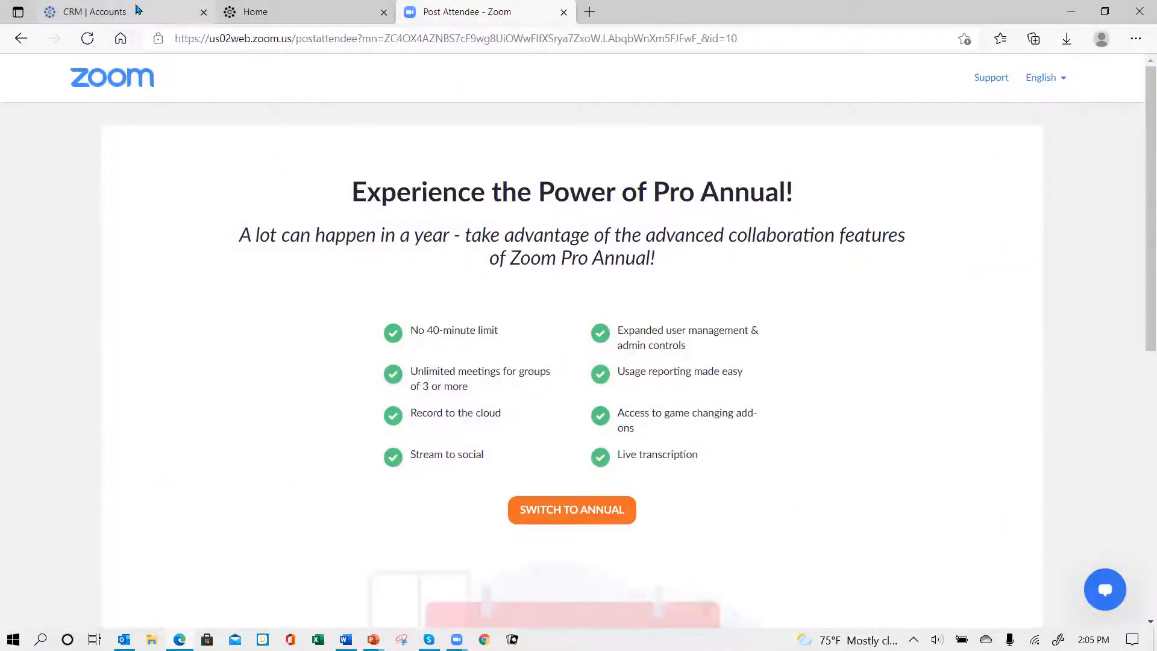
Step: Open the Activities module in the CRM and look over the saved views available for its list
click(138, 10)
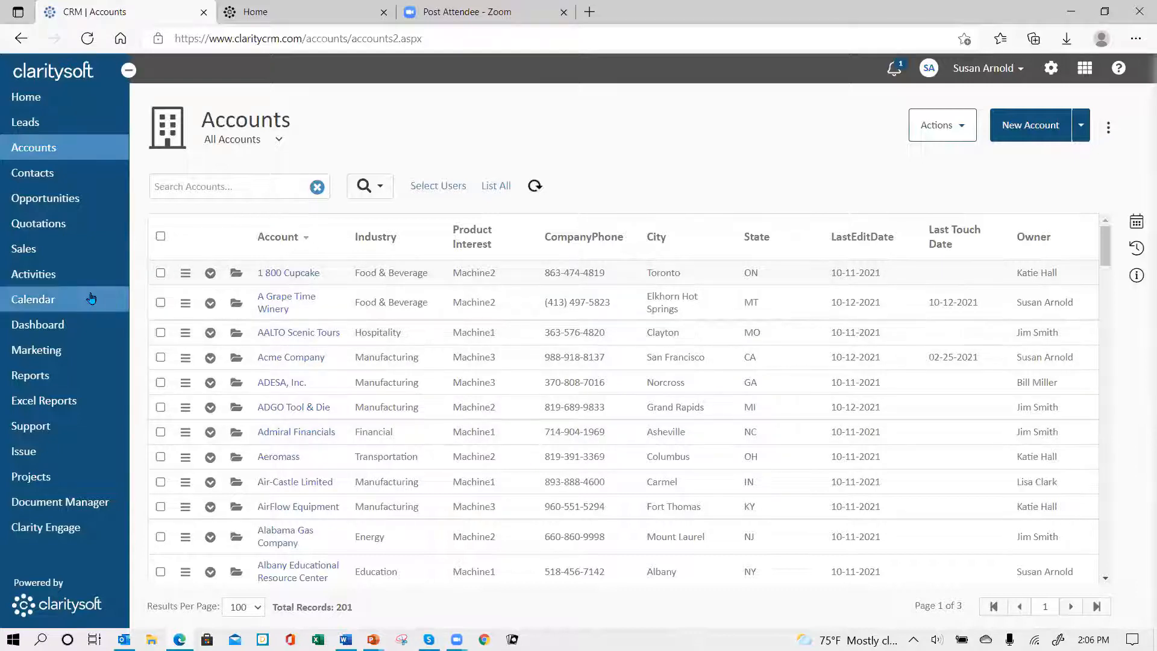
click(50, 281)
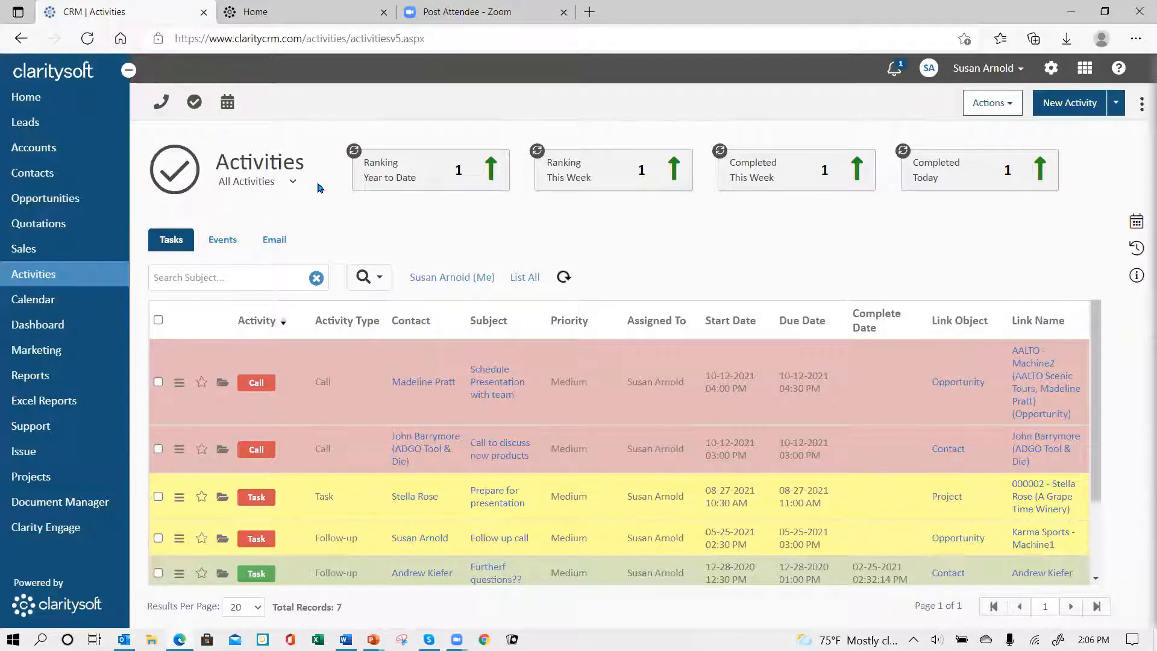
click(293, 183)
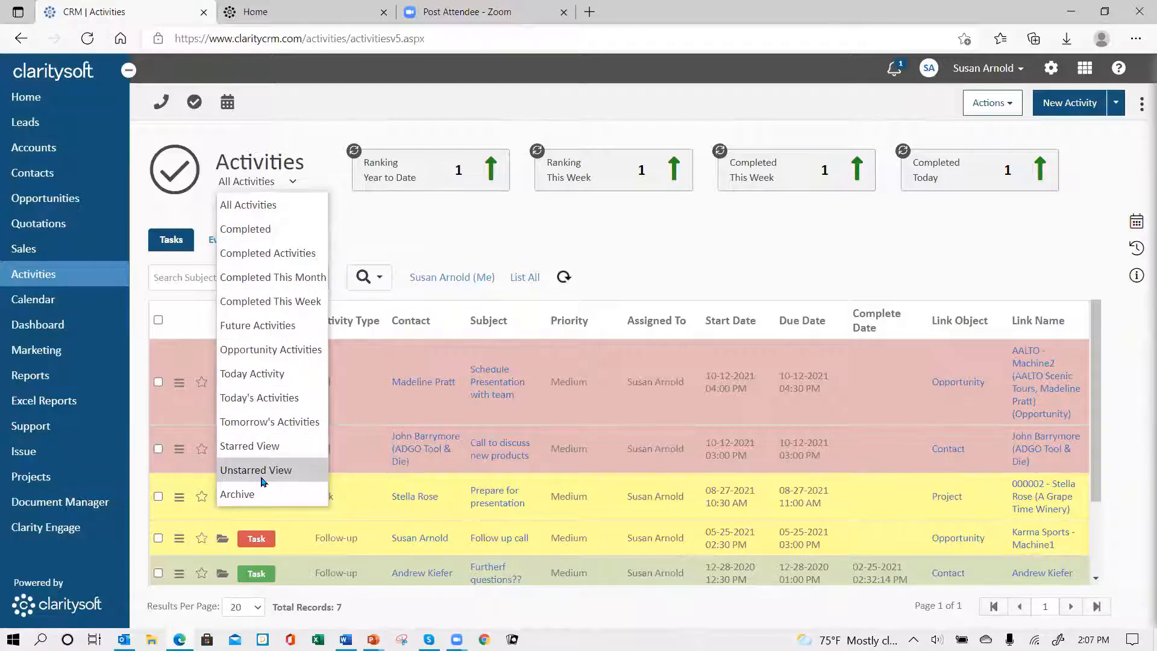
click(749, 232)
key(ctrl+a)
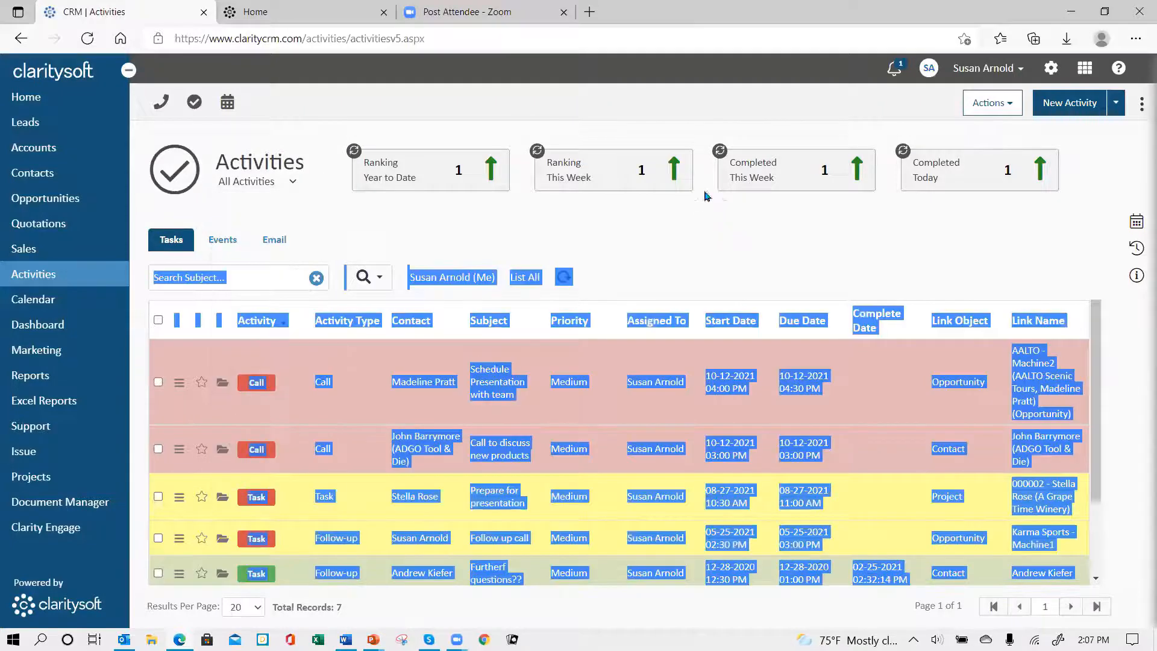
click(326, 144)
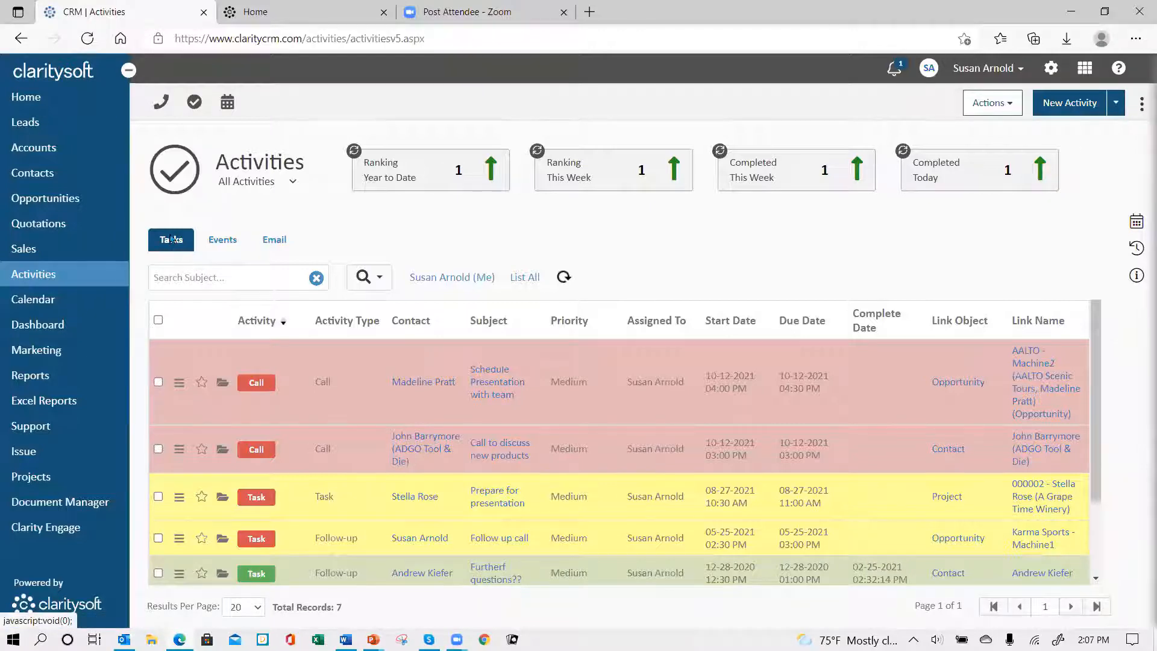
Step: Review the activity lists for Tasks, Events and Email, ending on the Tasks list
scroll(223, 500, down, 3)
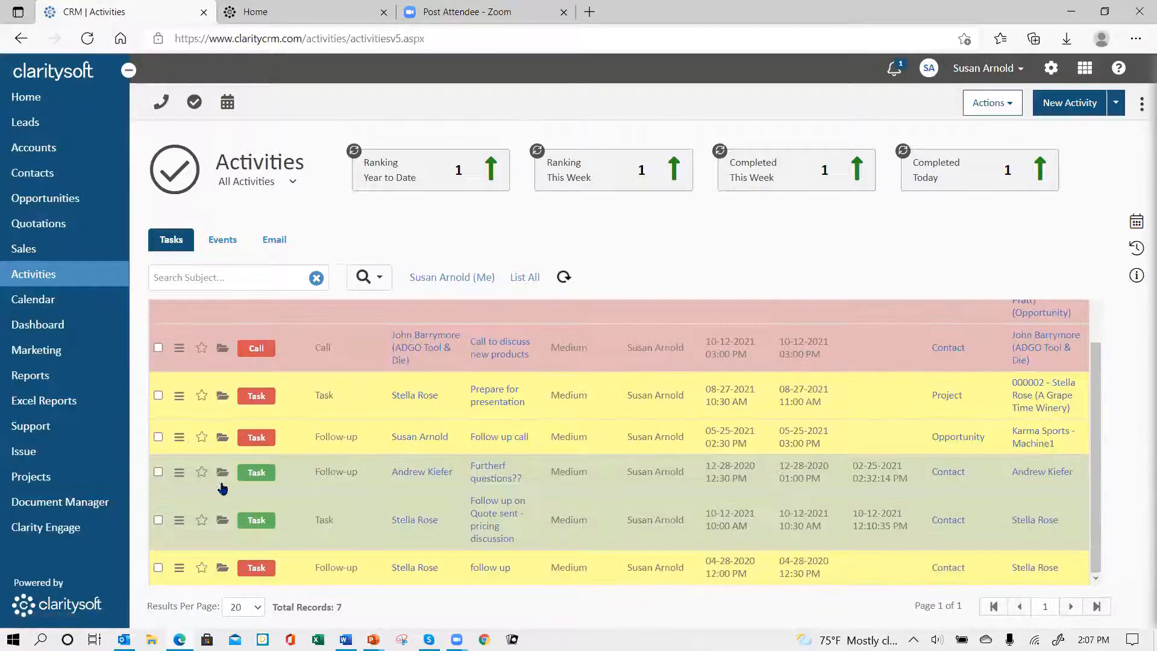
scroll(220, 422, up, 3)
click(221, 244)
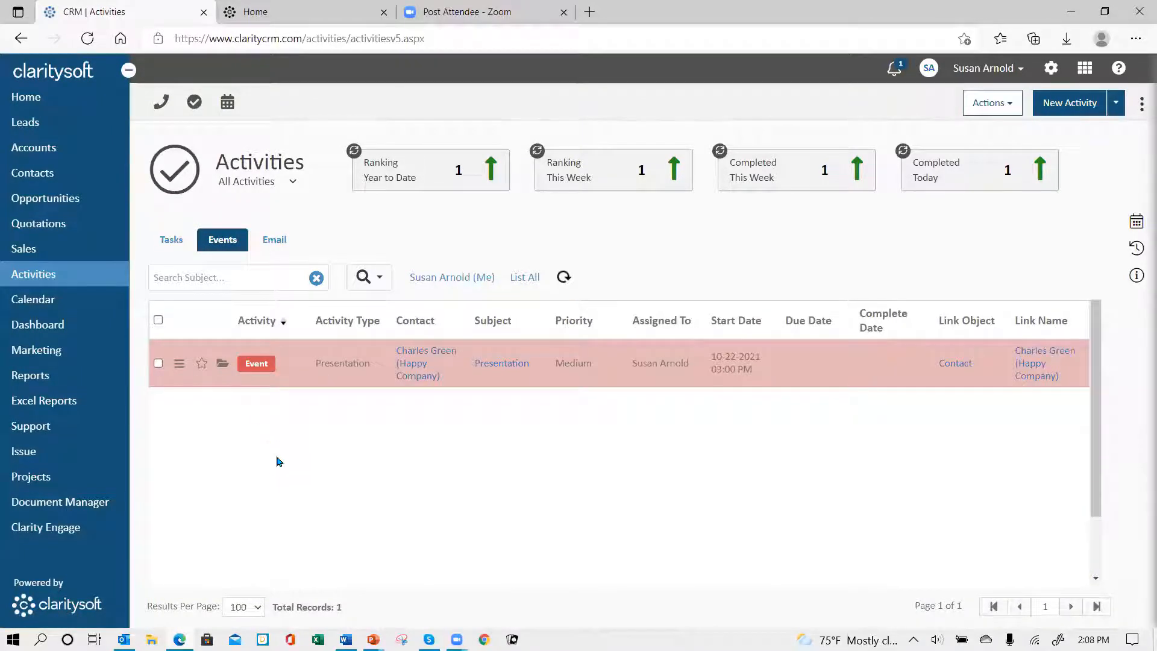
click(283, 240)
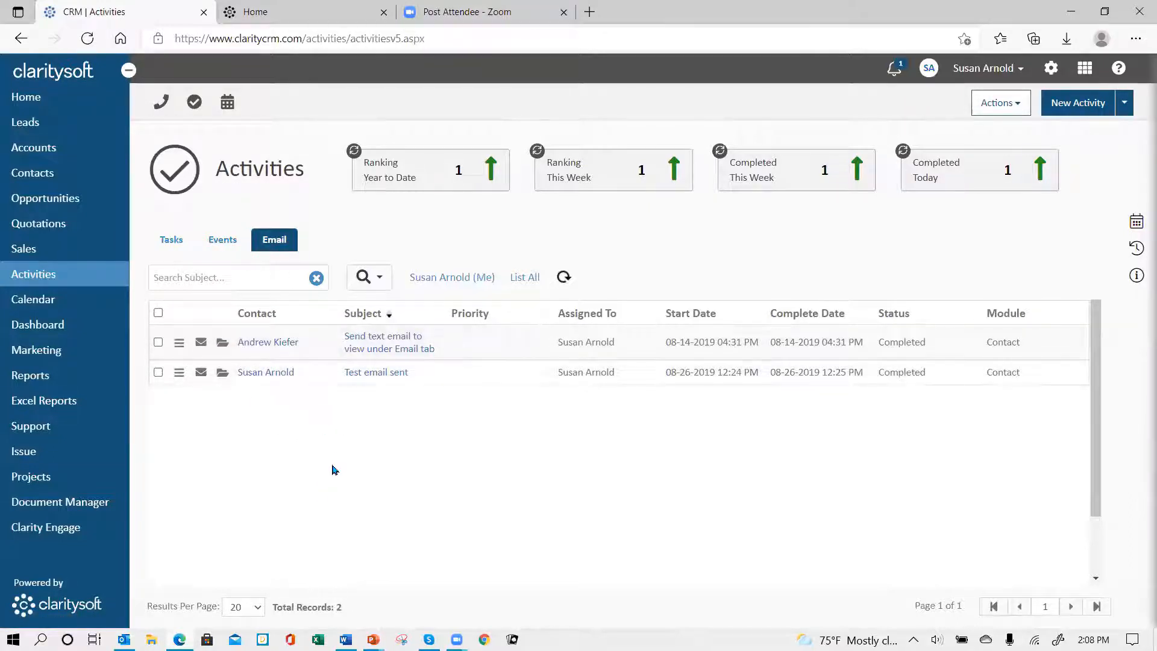
click(175, 244)
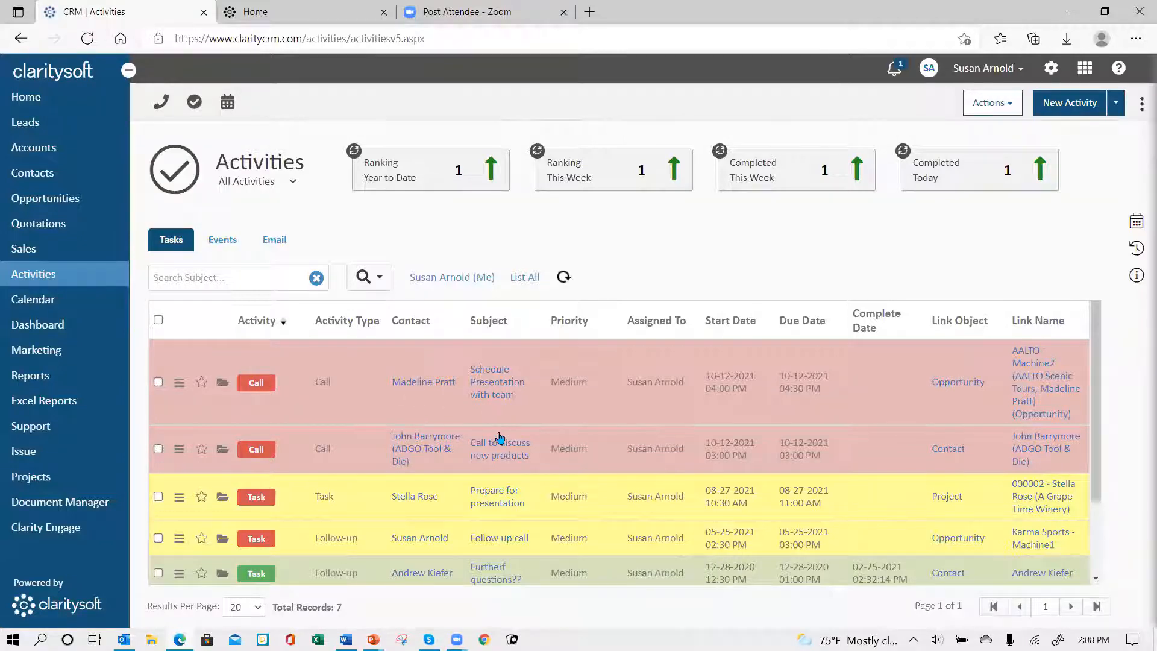
Step: Examine the Tasks list for row color coding, complete dates, due dates and linked records
scroll(501, 449, down, 2)
scroll(494, 458, up, 2)
scroll(374, 389, down, 2)
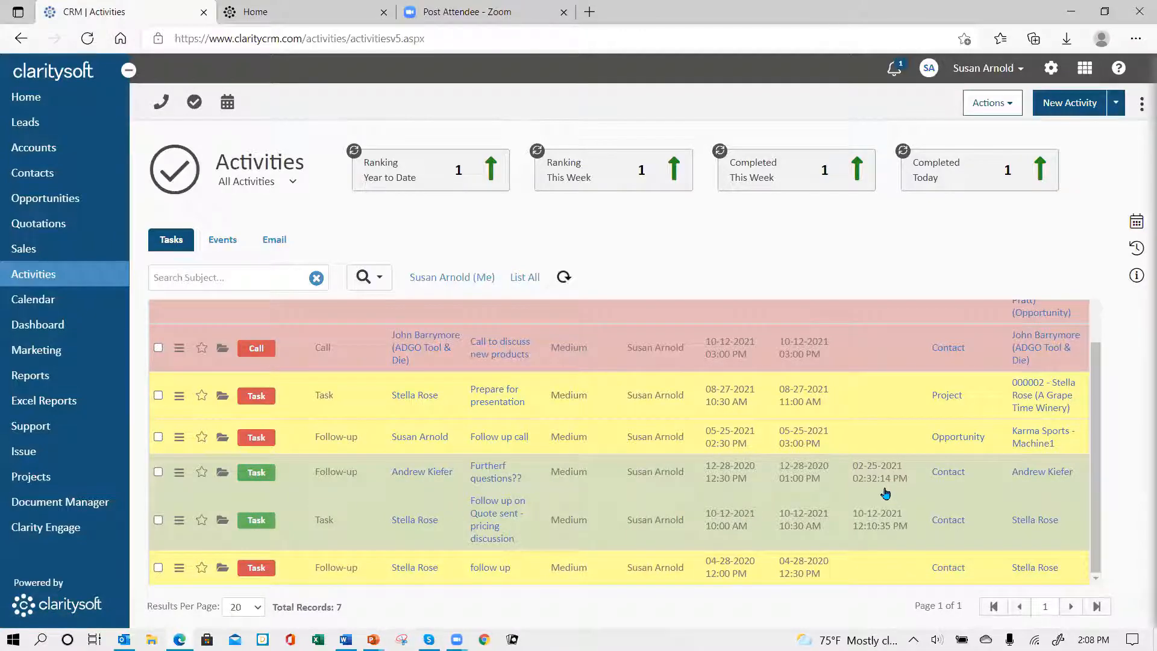
scroll(886, 488, up, 2)
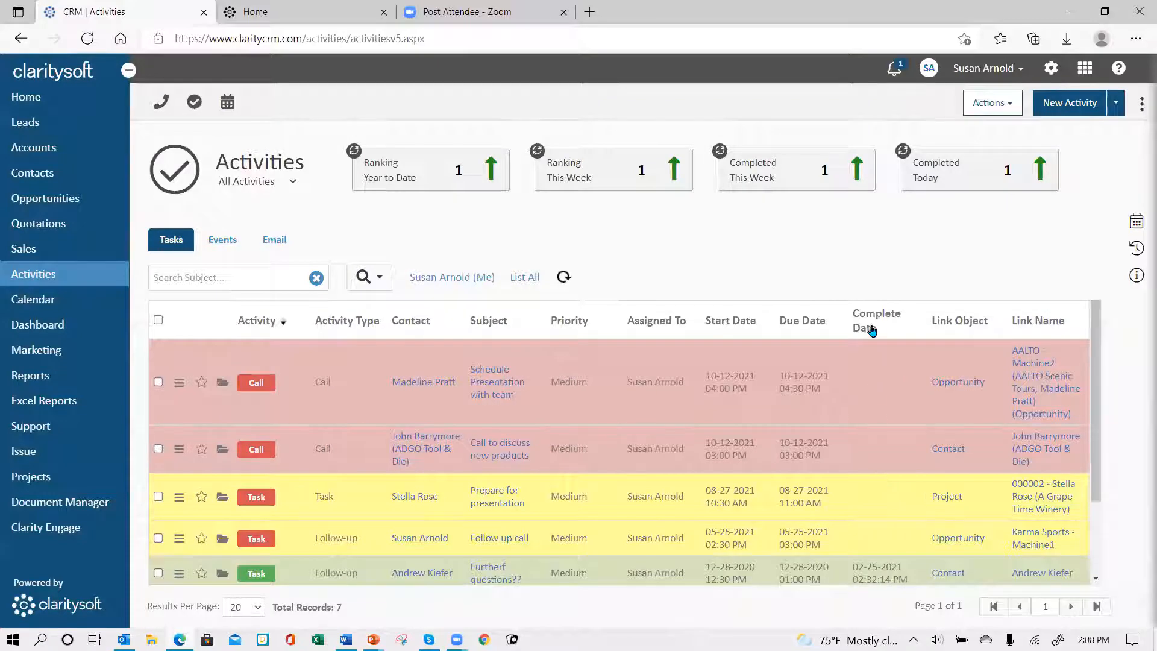
scroll(884, 446, down, 2)
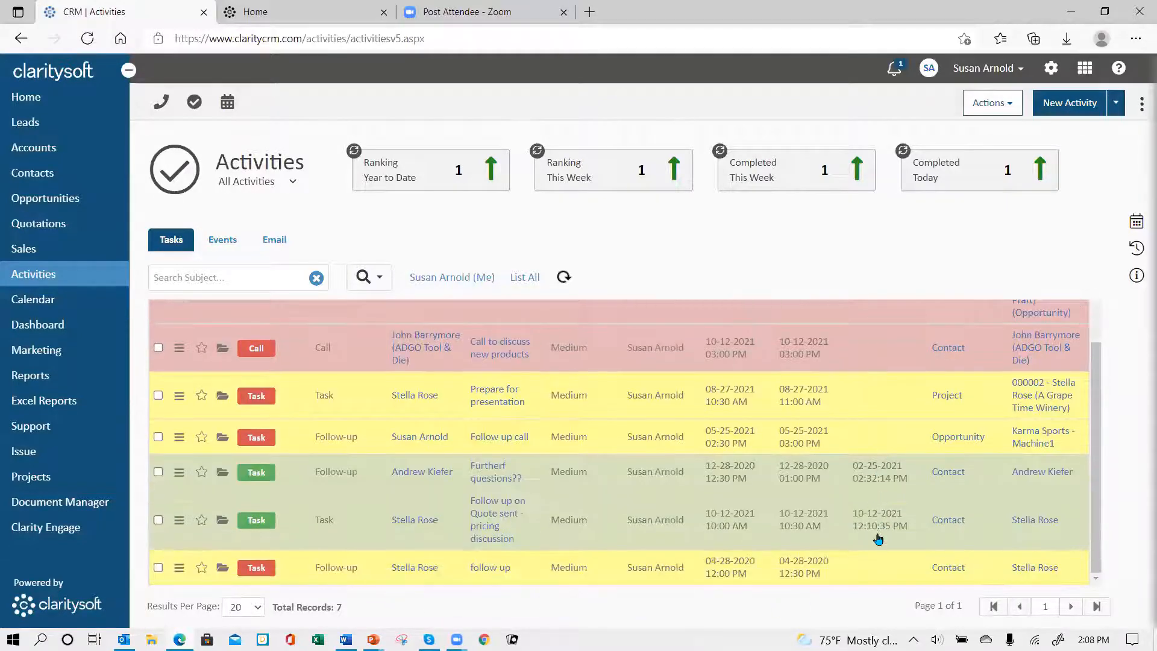
scroll(633, 451, up, 2)
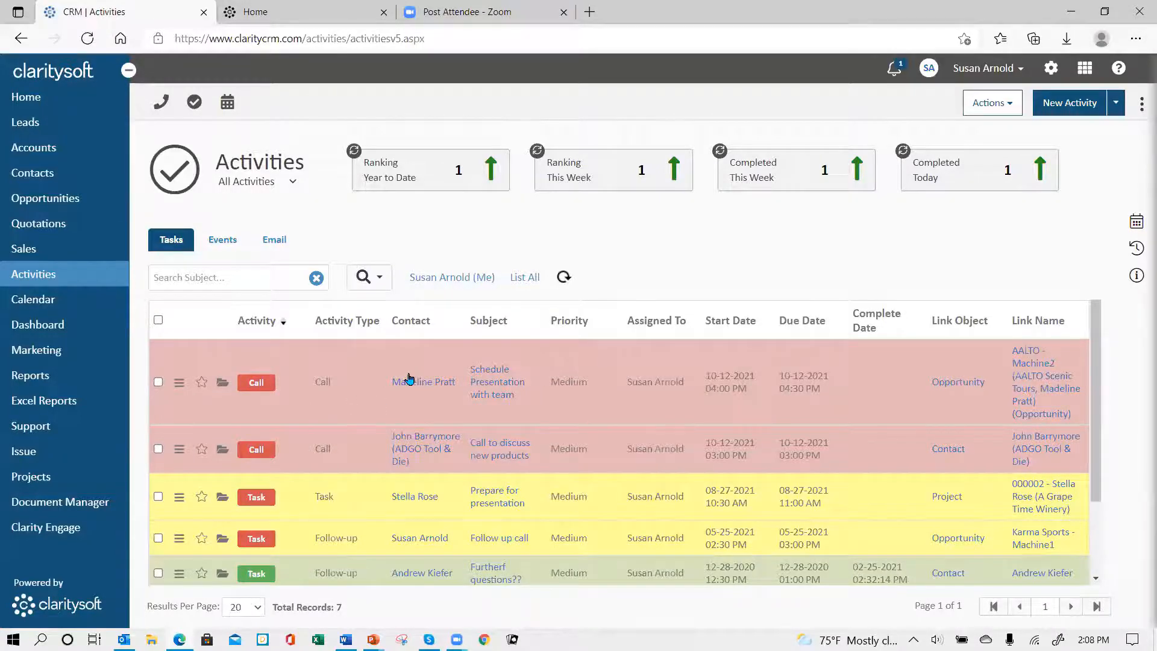
scroll(420, 408, down, 2)
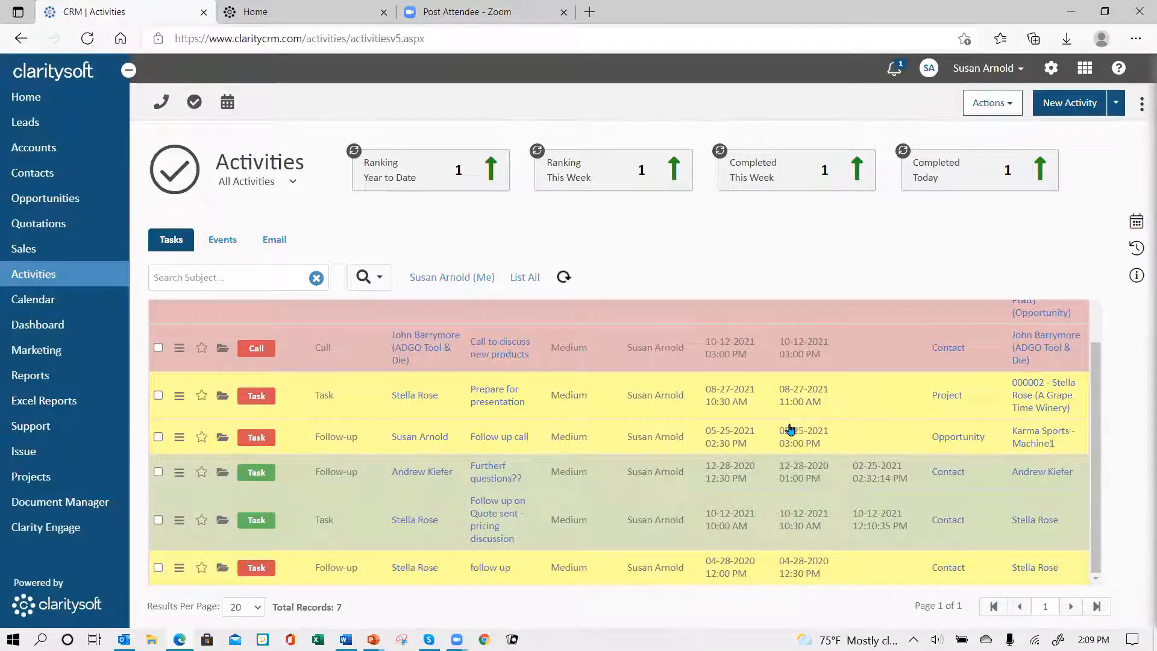
scroll(781, 405, up, 3)
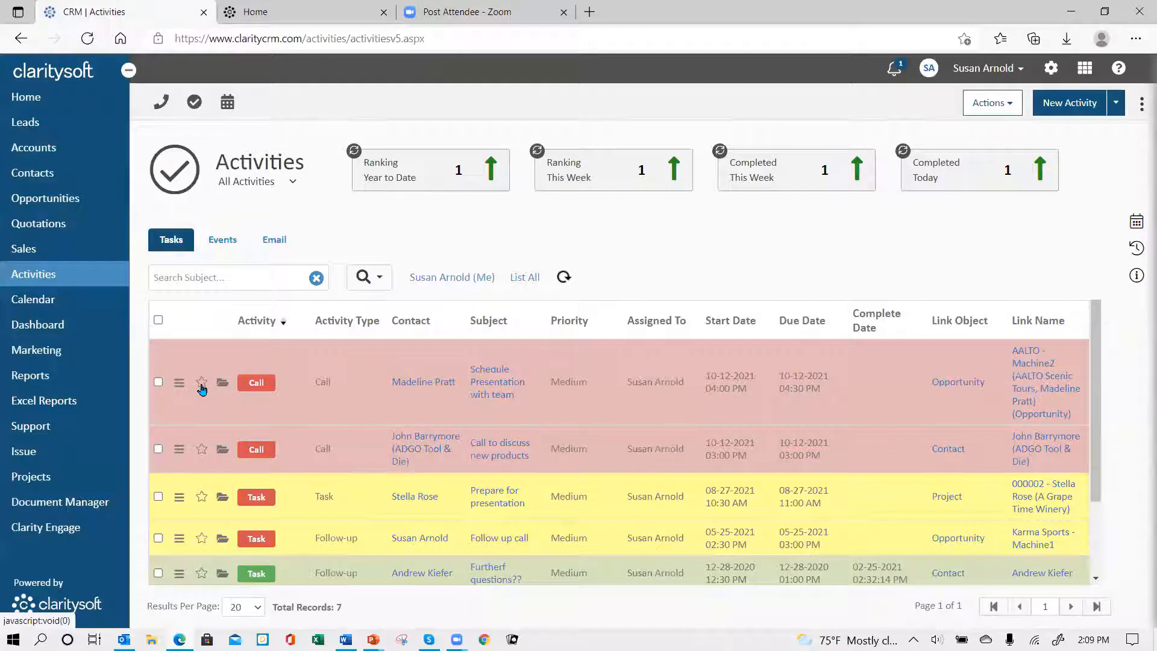
Step: Star the "Schedule Presentation with team" call and the "Prepare for presentation" task, and show the Starred View
click(202, 384)
click(199, 500)
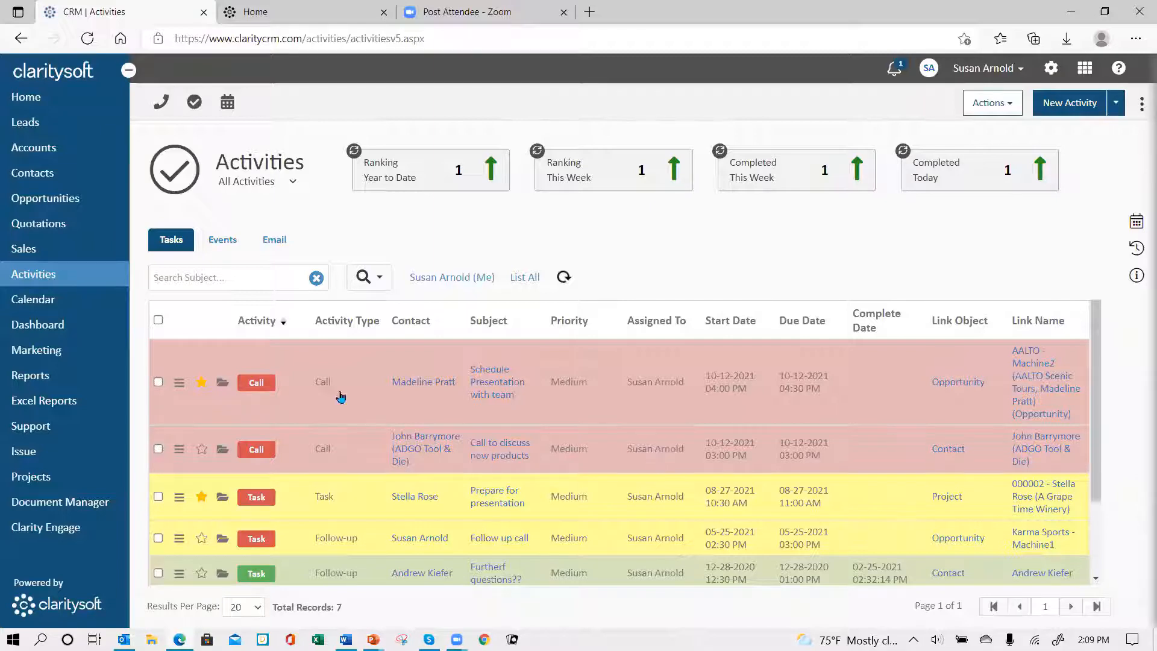
click(292, 183)
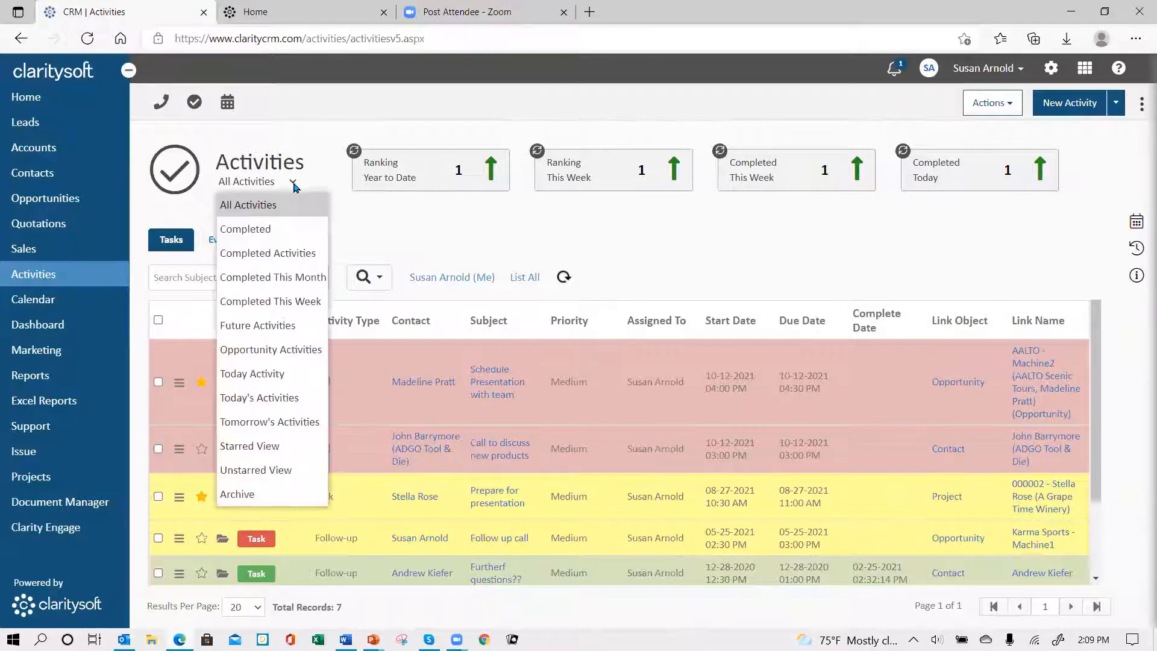
click(288, 452)
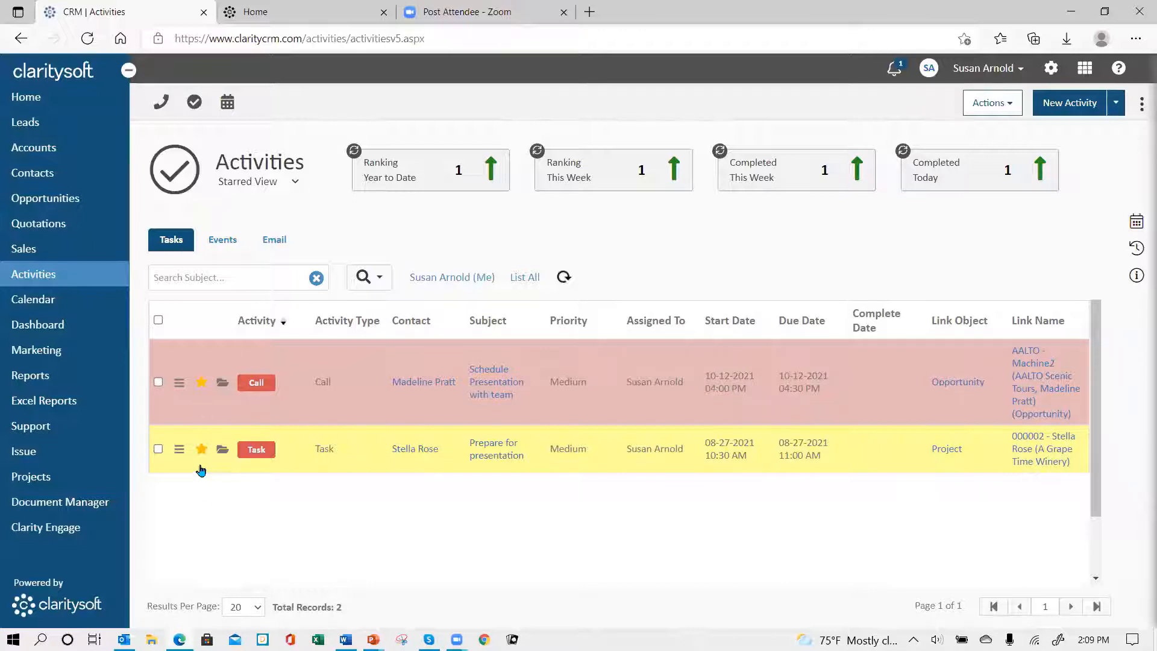
Step: Return to the All Activities view and remove the star from the "Schedule Presentation with team" call
click(295, 184)
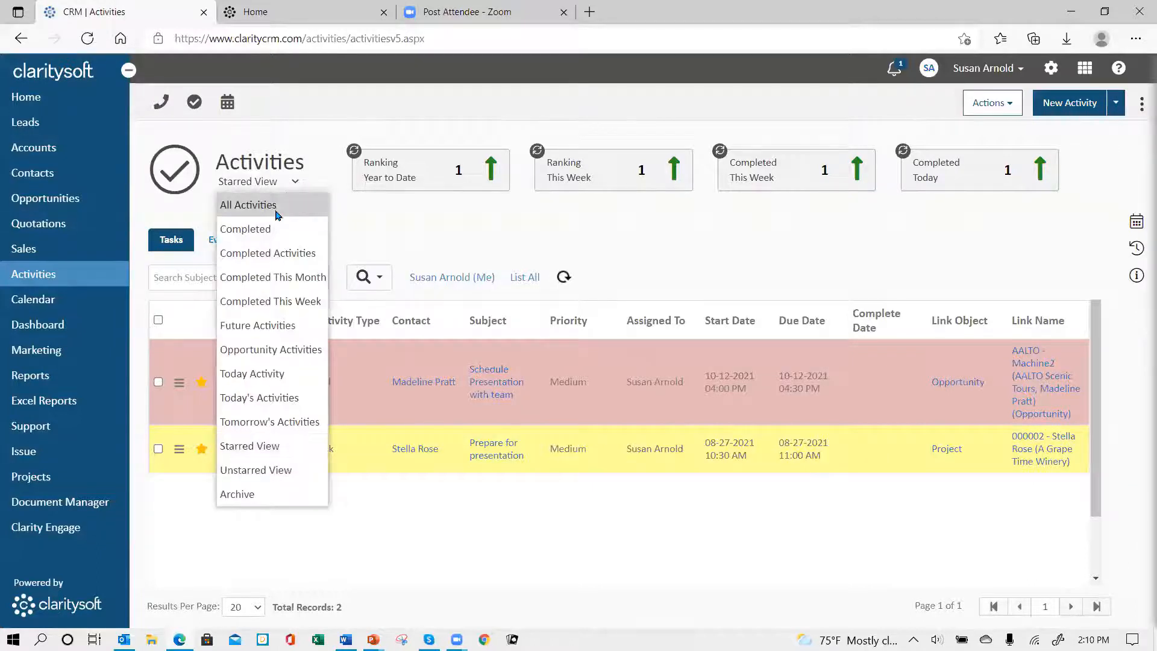
click(244, 201)
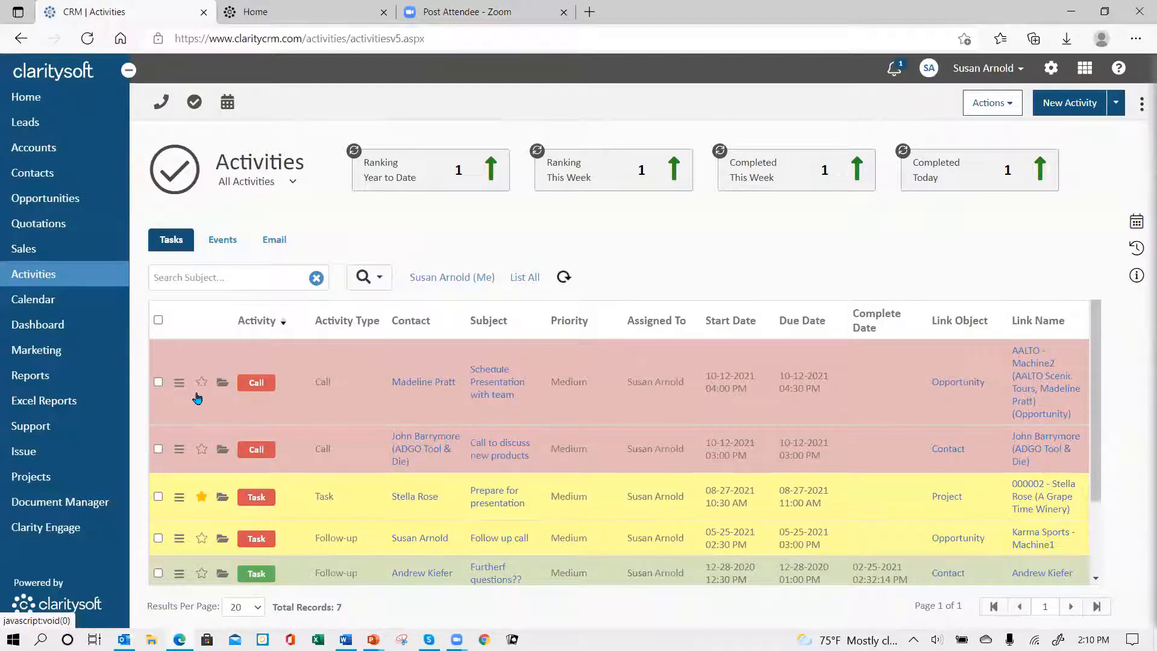
Step: Review the actions offered for the "Schedule Presentation with team" call and the search options for the activity list
click(179, 383)
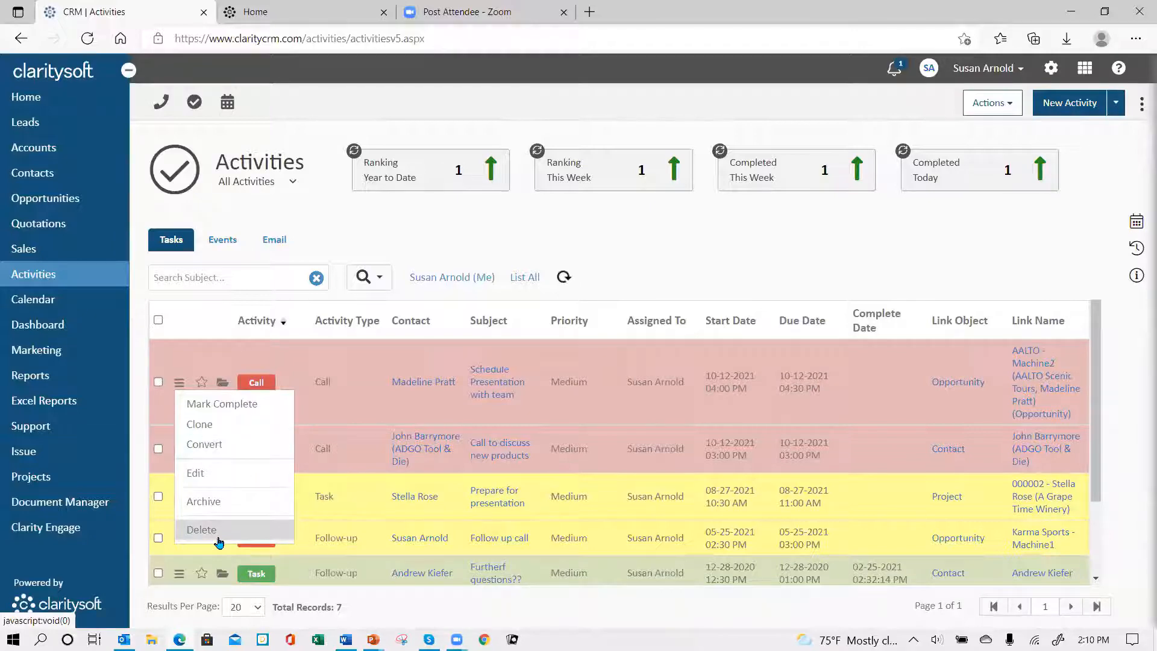
click(213, 308)
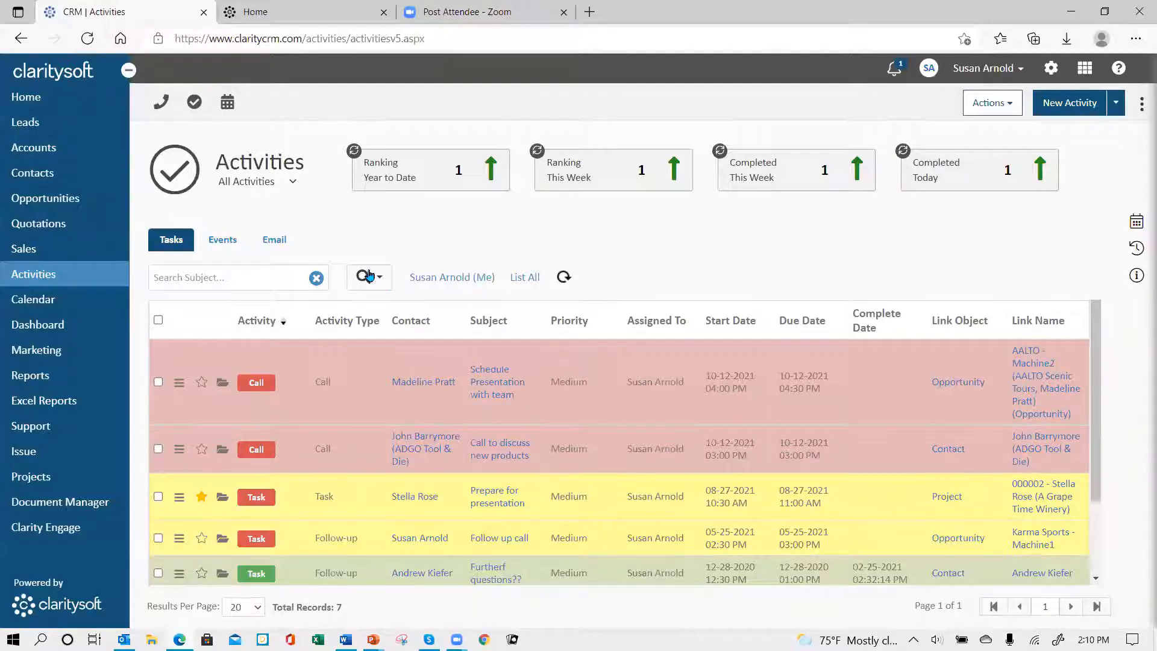
click(255, 276)
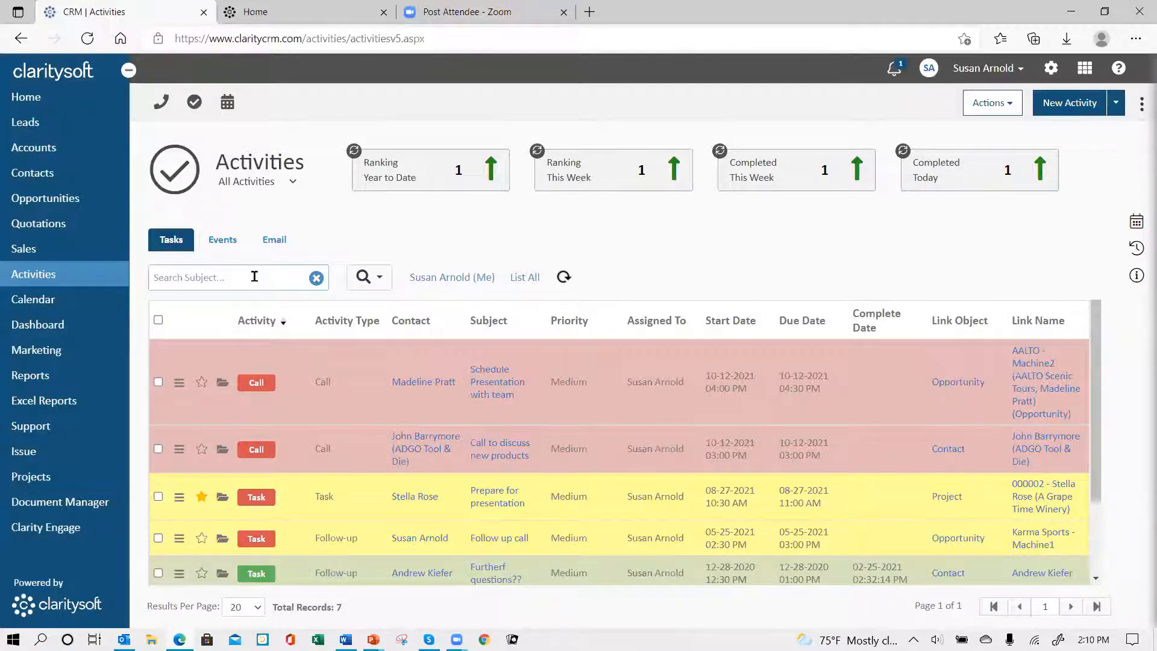
click(378, 278)
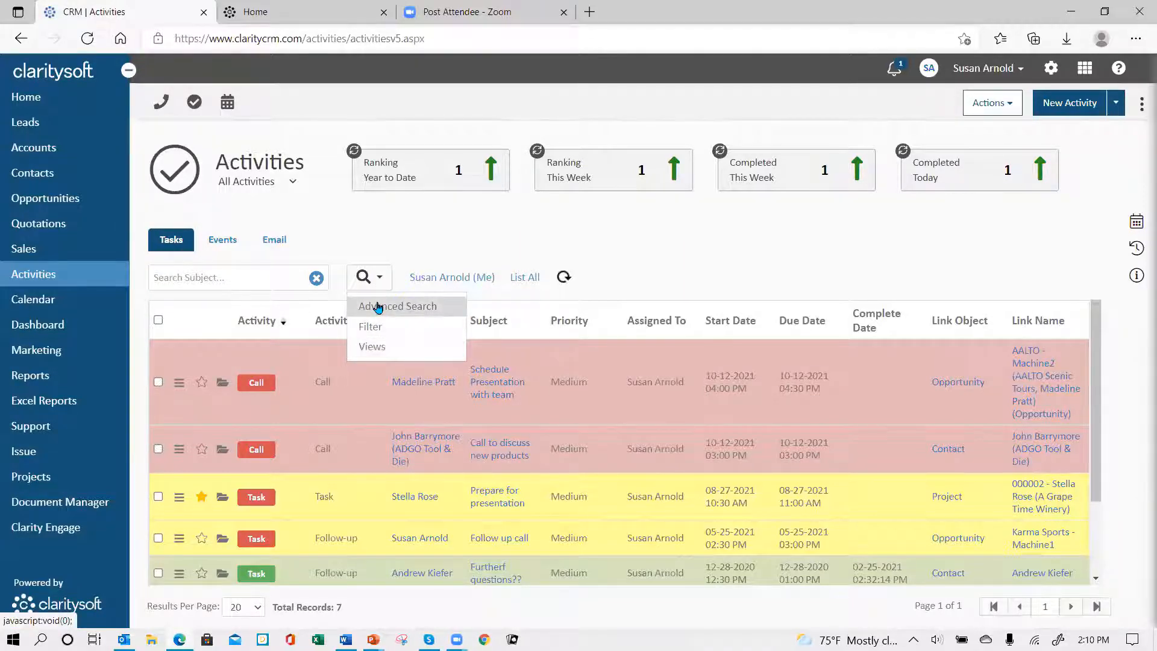
Step: Look through the users the activity list can be filtered by and apply the existing selection
click(458, 280)
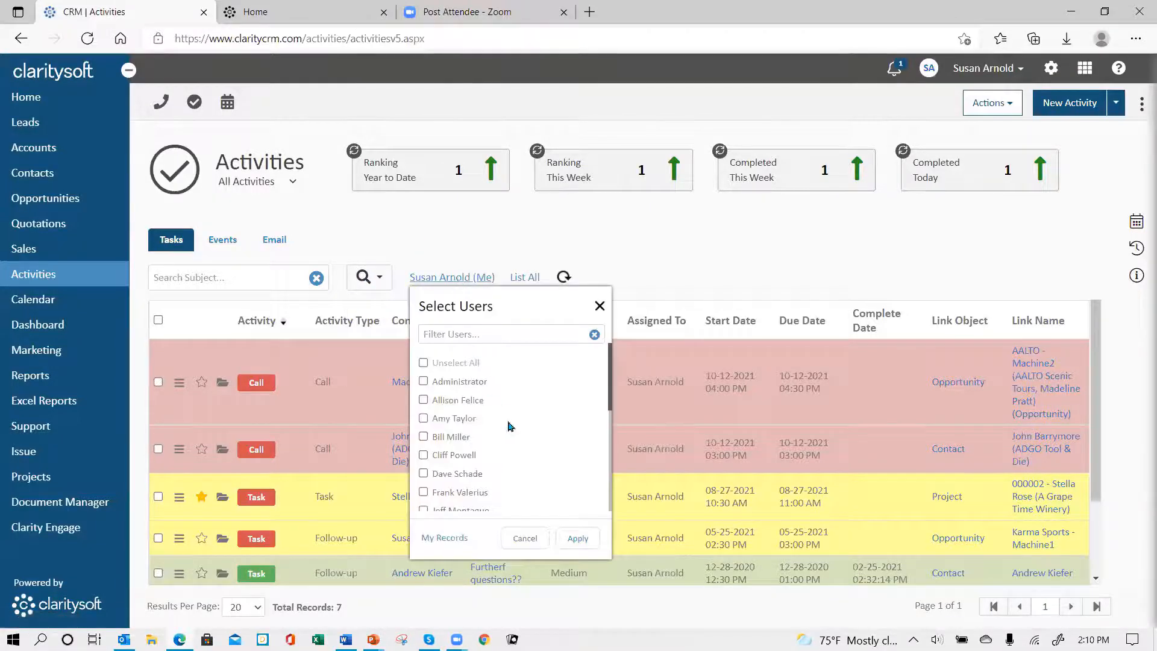
scroll(523, 418, down, 2)
scroll(523, 418, down, 5)
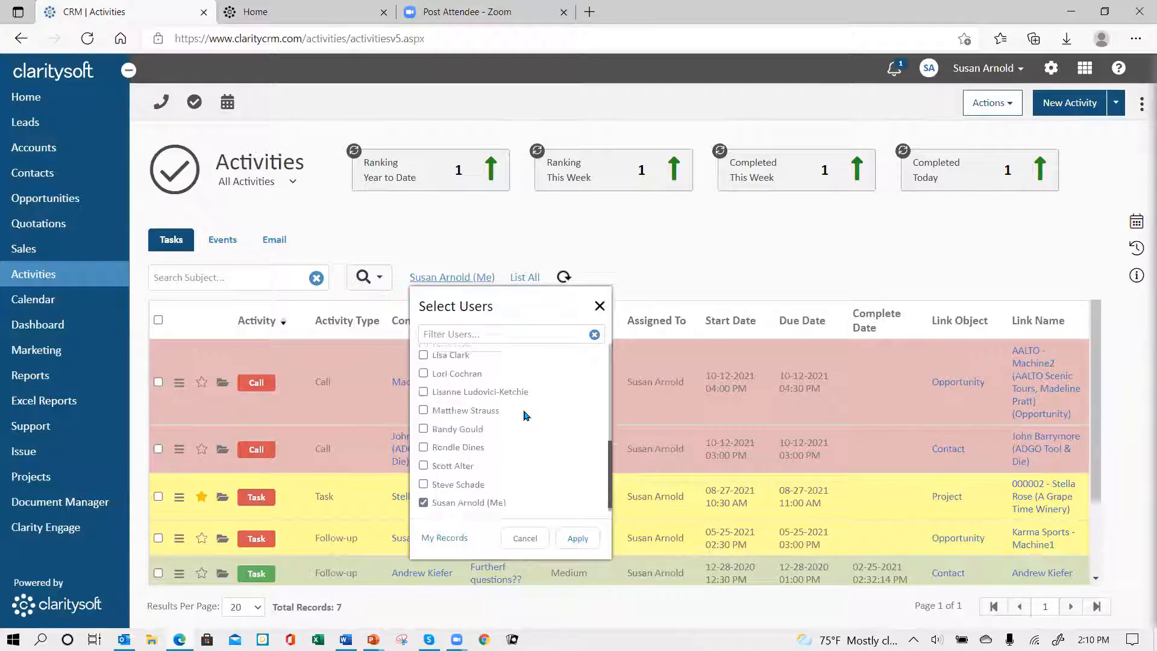
scroll(524, 419, up, 7)
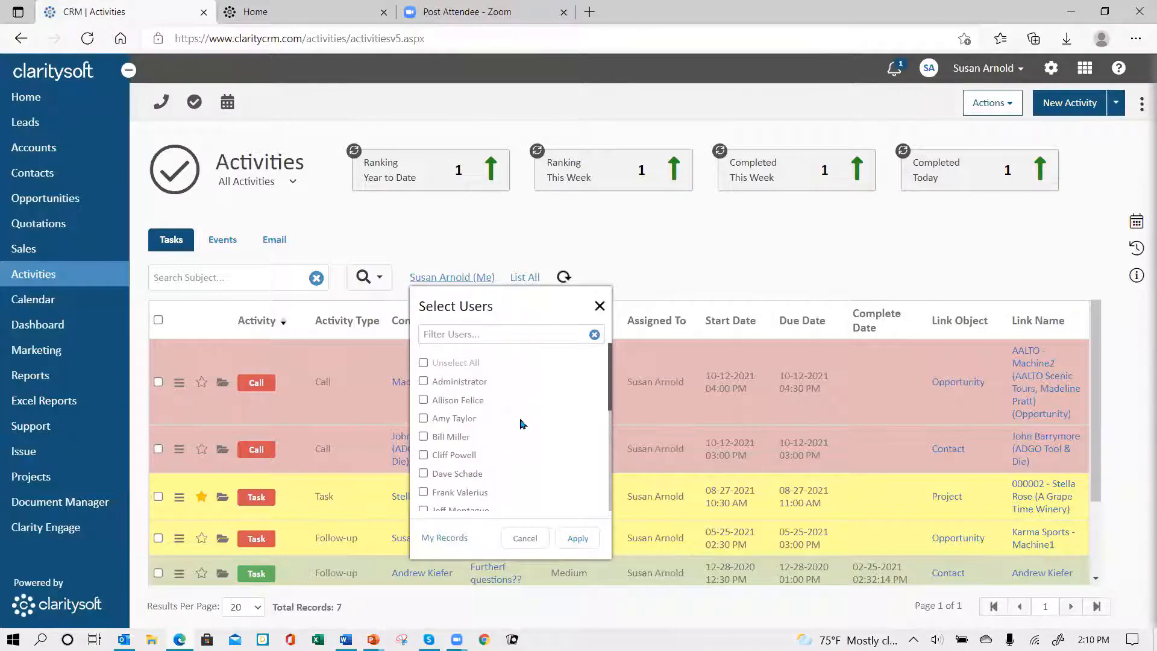
click(578, 539)
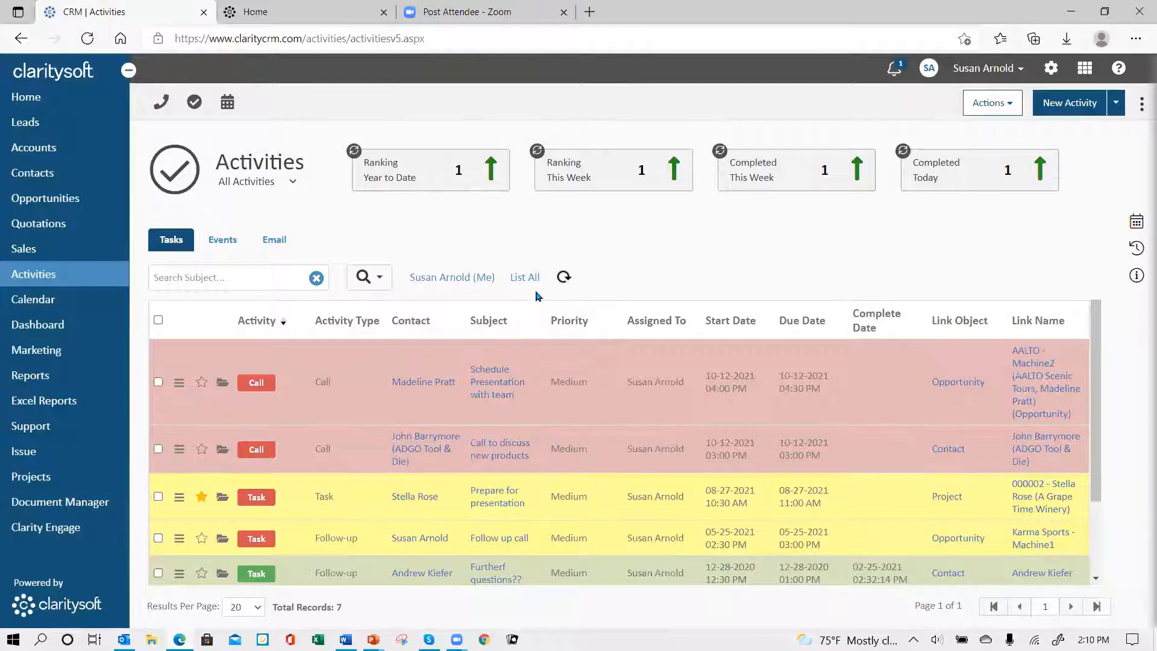
Step: Set the Tasks list to show 100 results per page in Column Settings and apply the change
click(1142, 106)
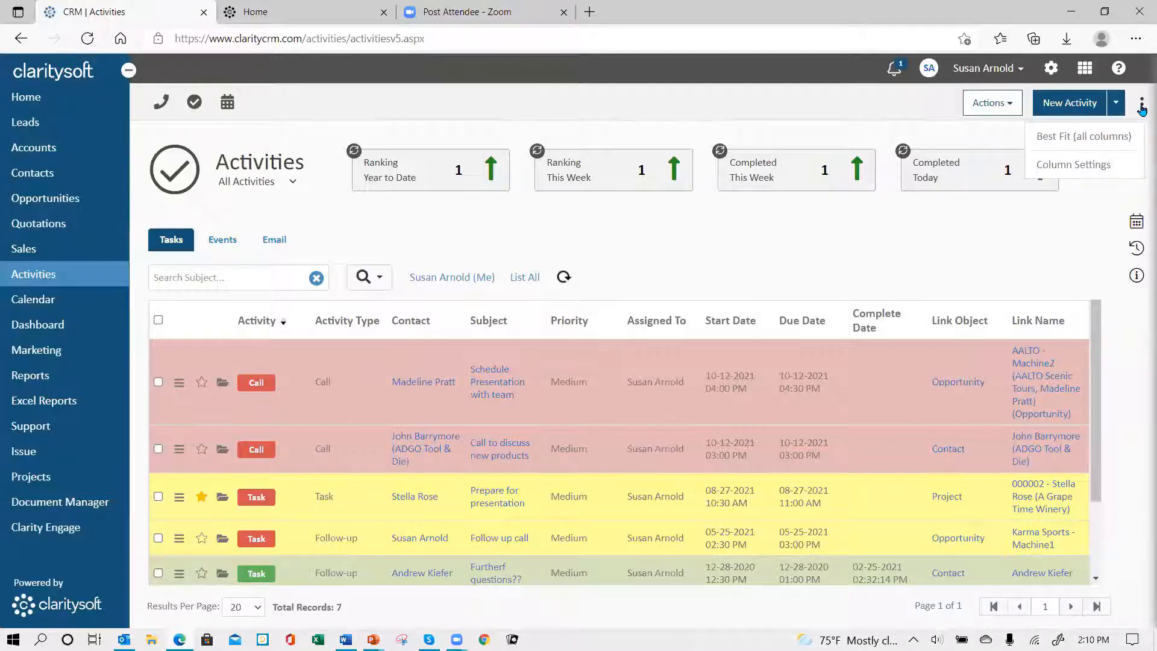
click(1092, 168)
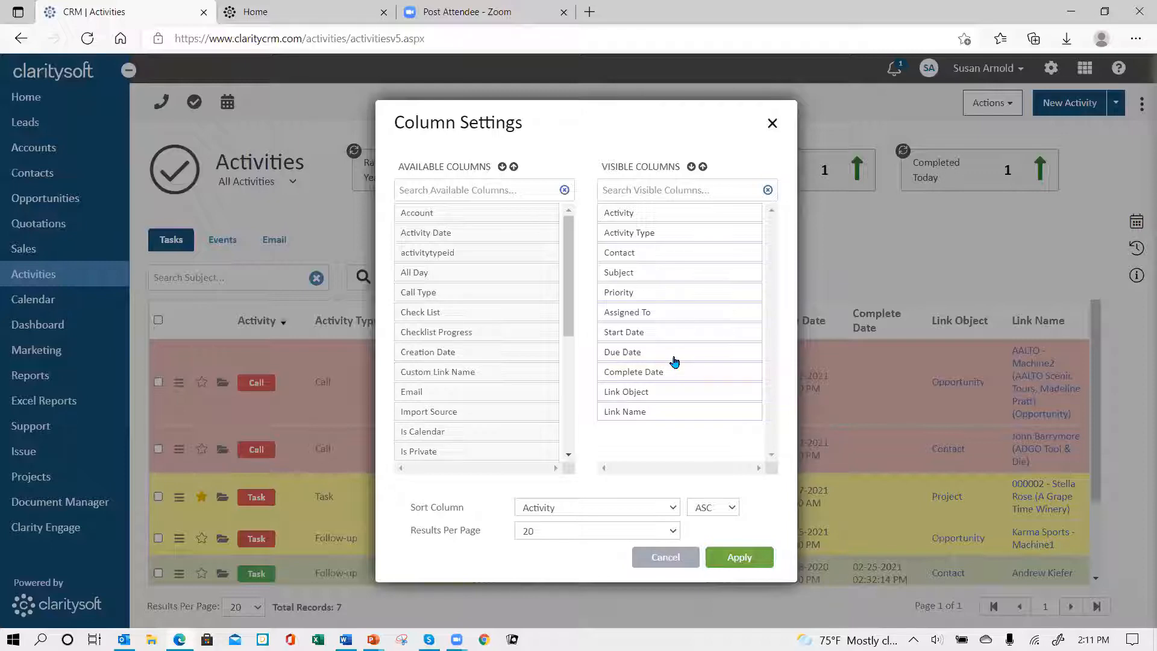
click(592, 531)
click(577, 603)
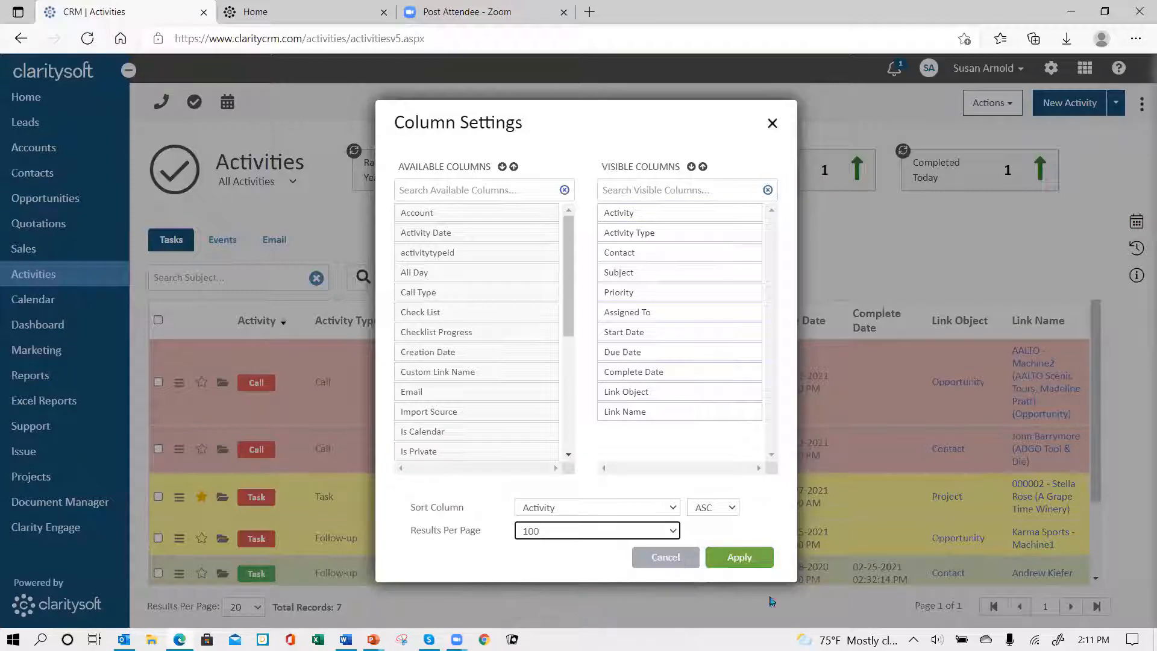
click(754, 562)
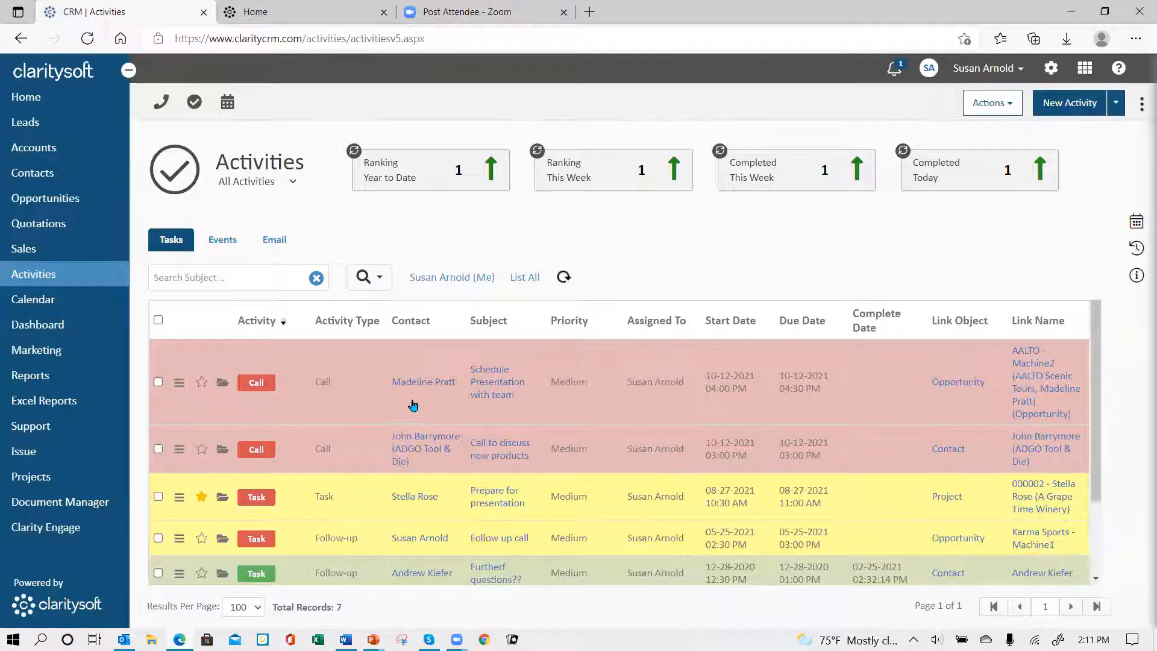
Step: Open the "Schedule Presentation with team" call record and check which call types it offers
click(221, 386)
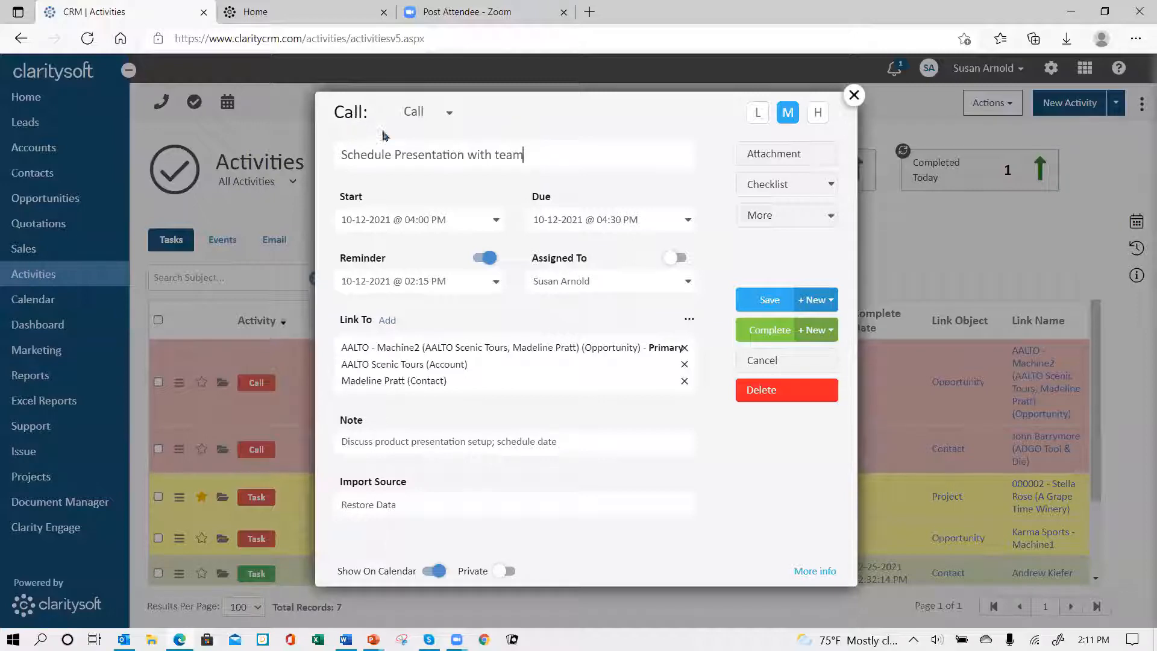
click(449, 116)
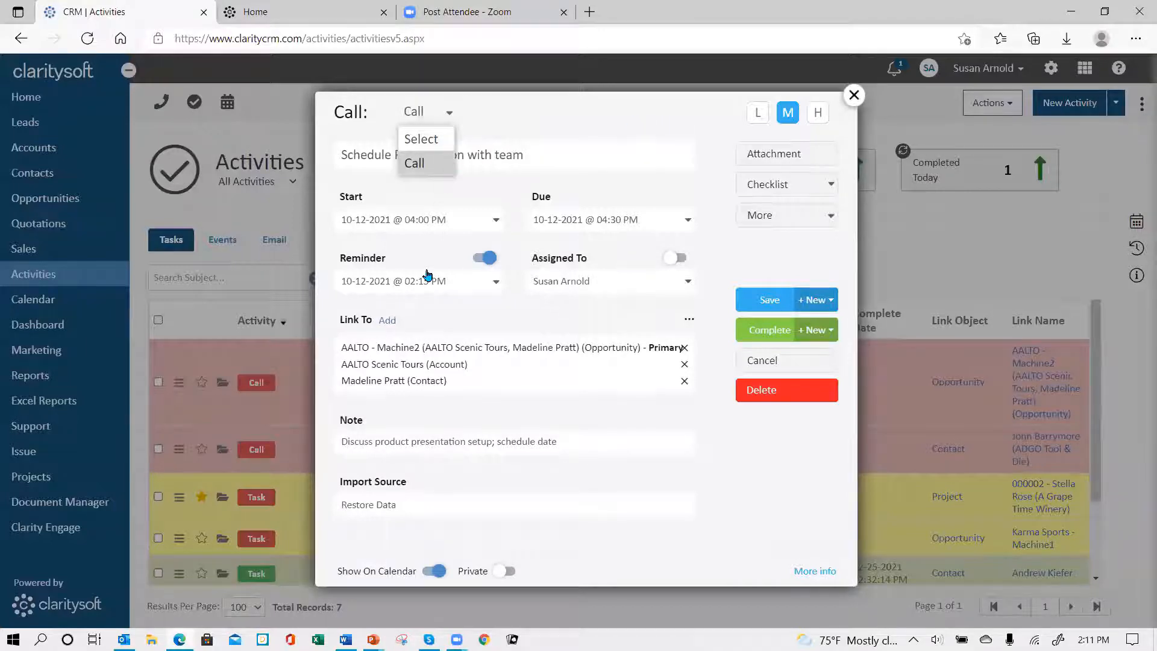
click(450, 117)
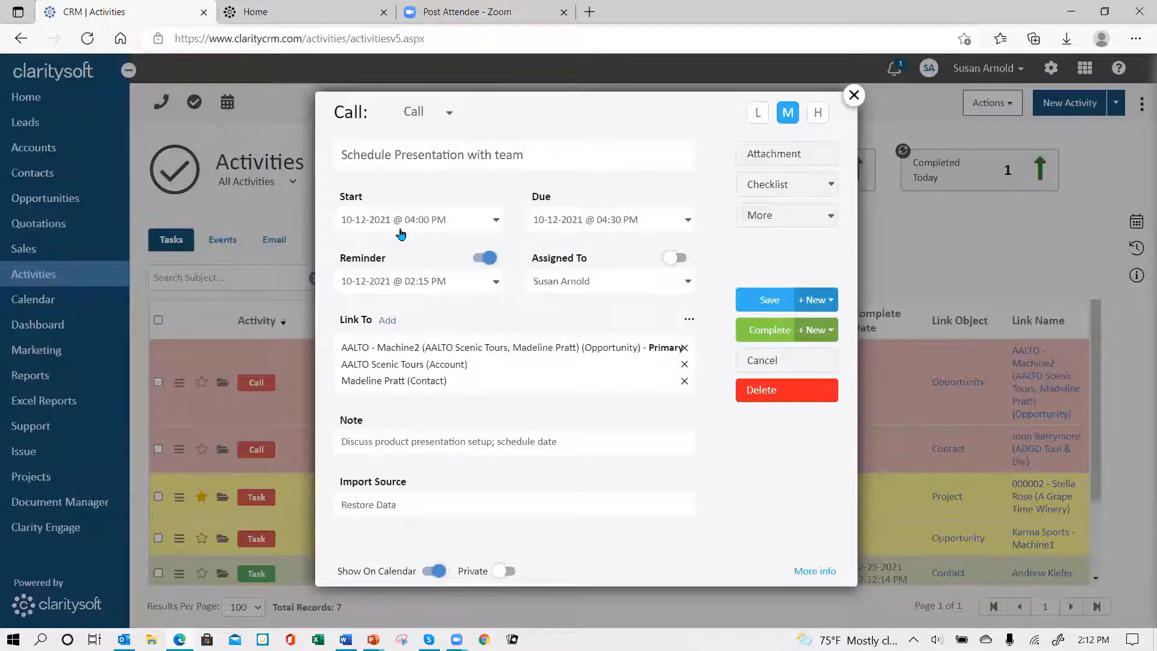
Step: Review the date and time choices for the call's start and due fields and accept the existing values
click(497, 220)
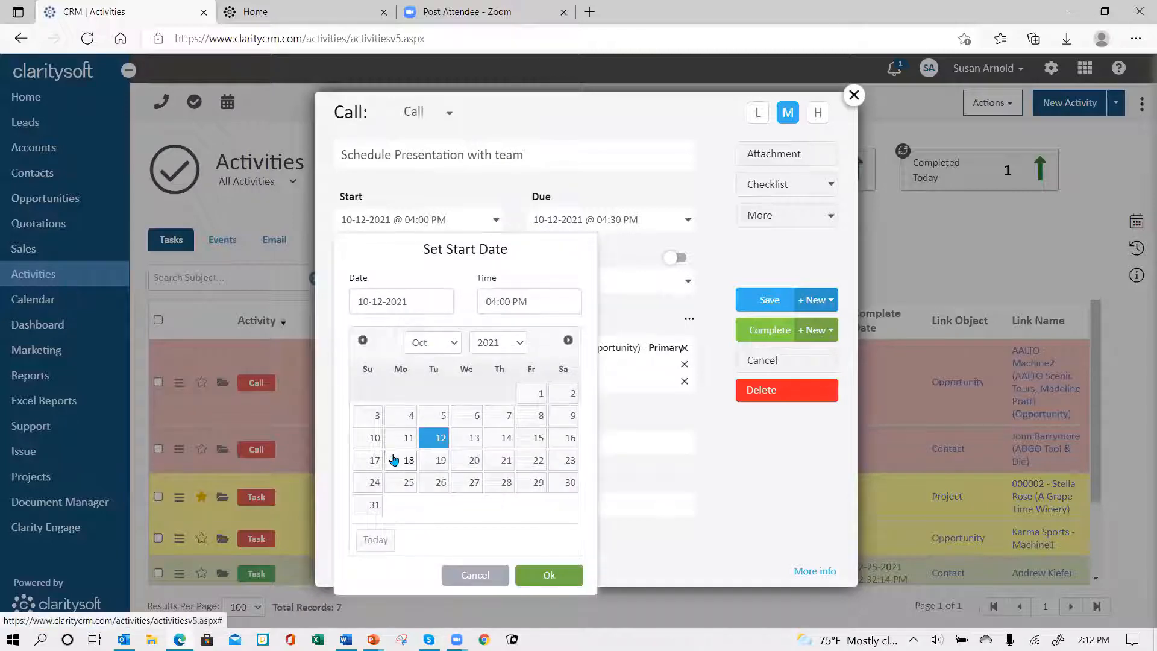
click(528, 295)
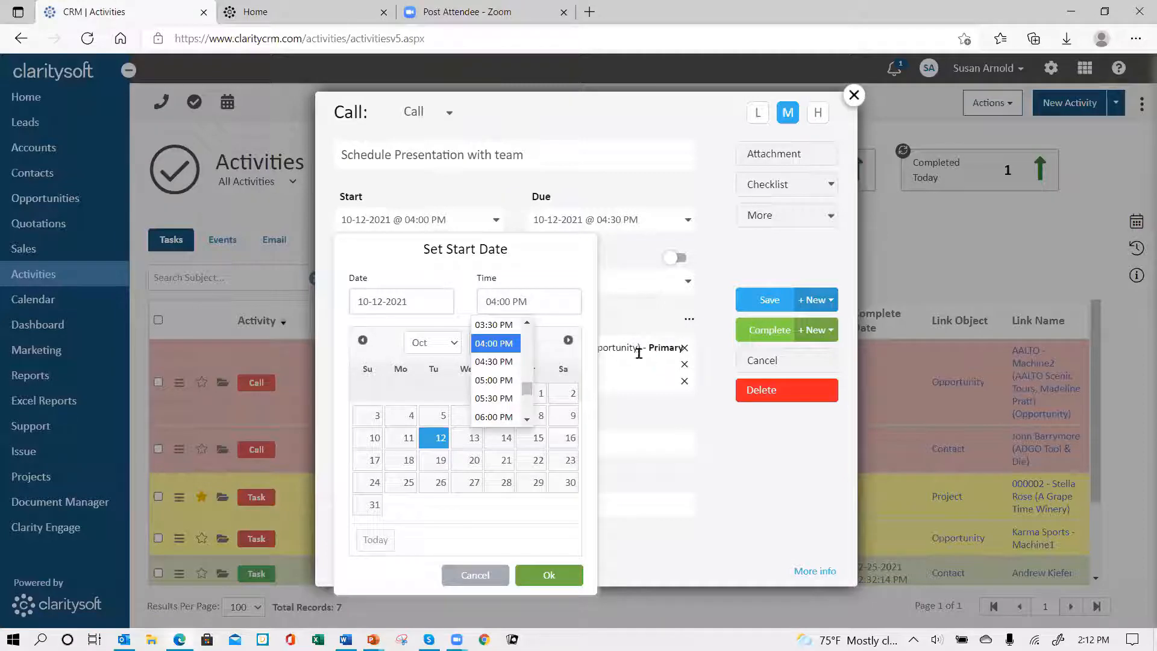
click(554, 282)
click(549, 576)
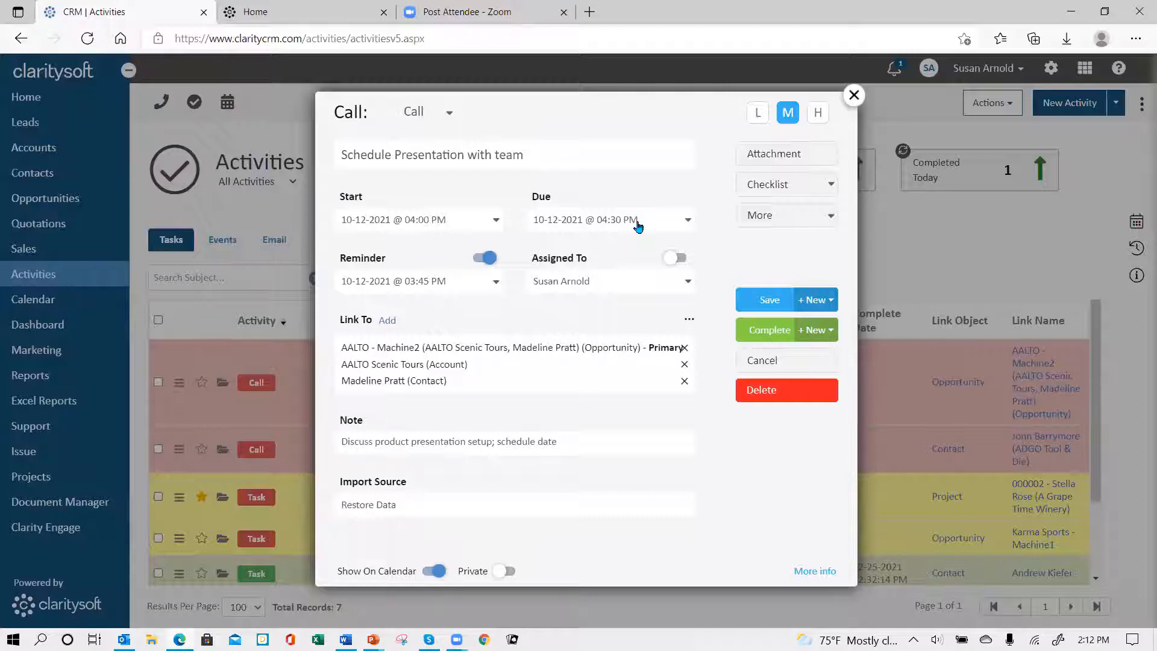
click(688, 220)
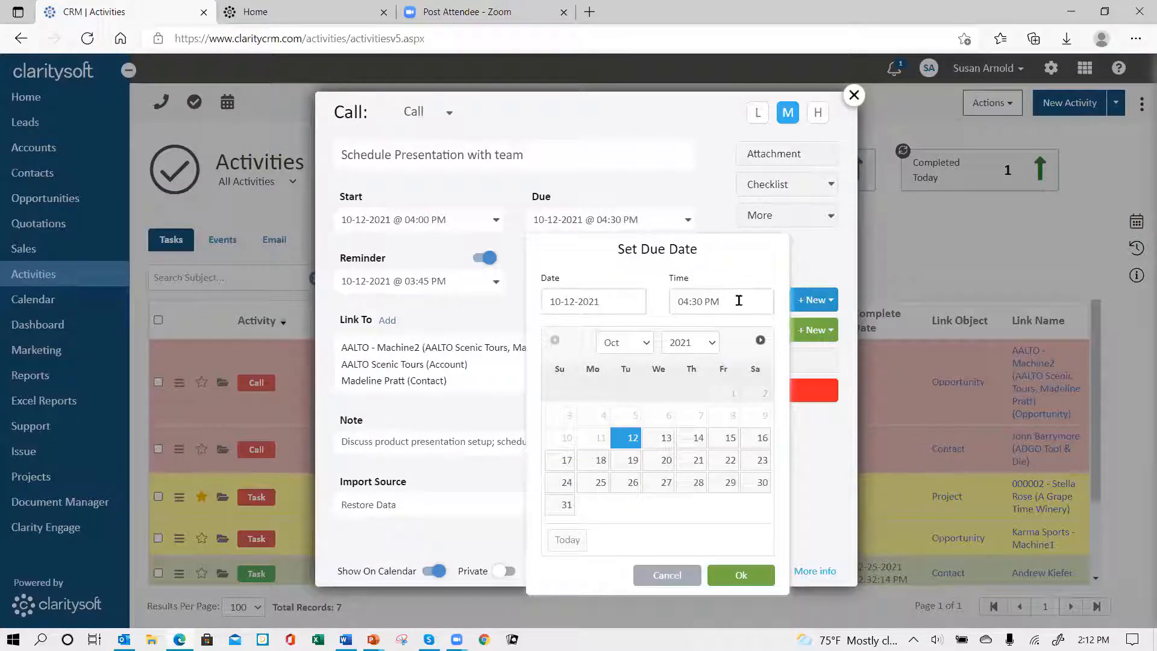
click(742, 575)
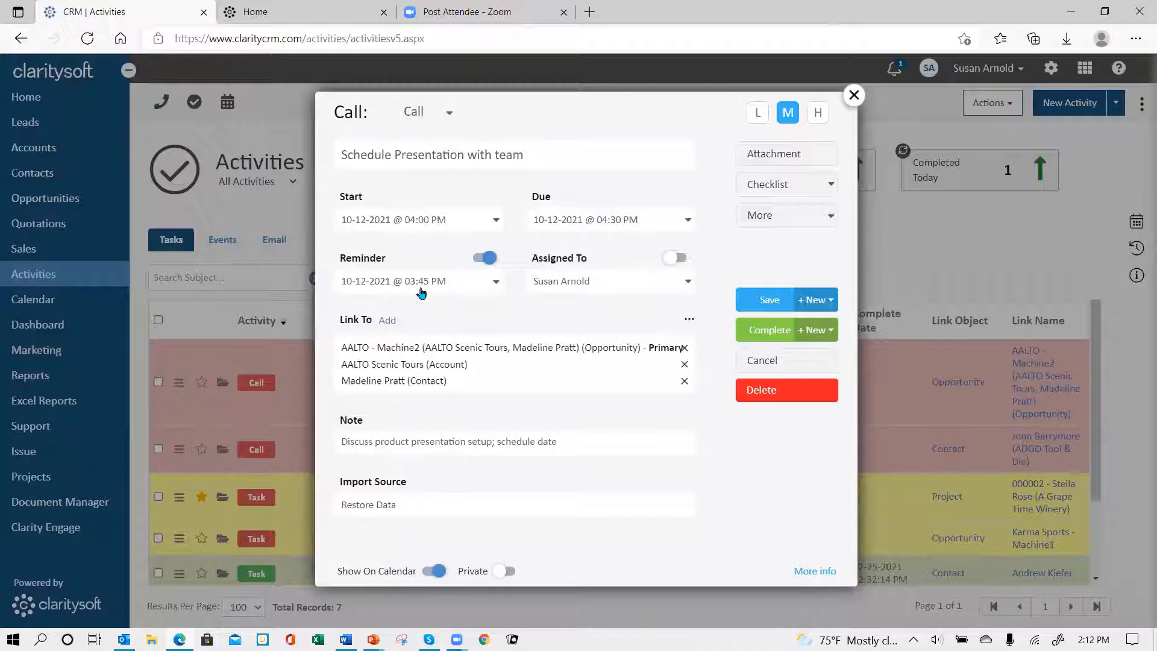
Step: Set the call's reminder for 10-12-2021 at 03:45 PM with the email reminder included
click(497, 281)
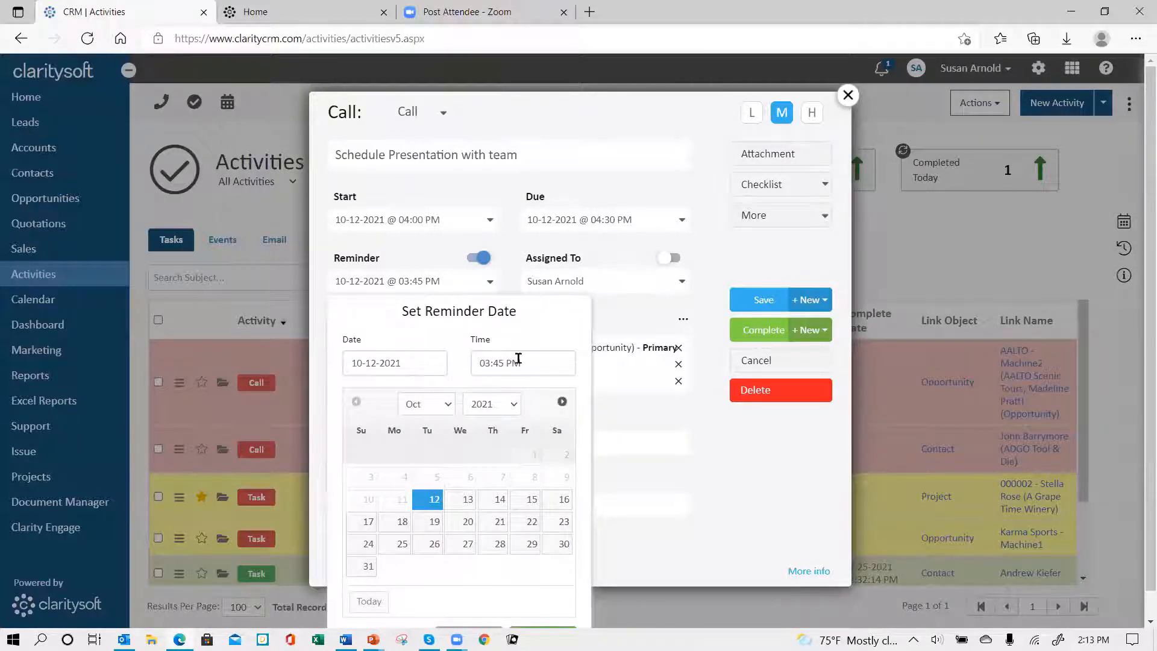
scroll(509, 429, down, 1)
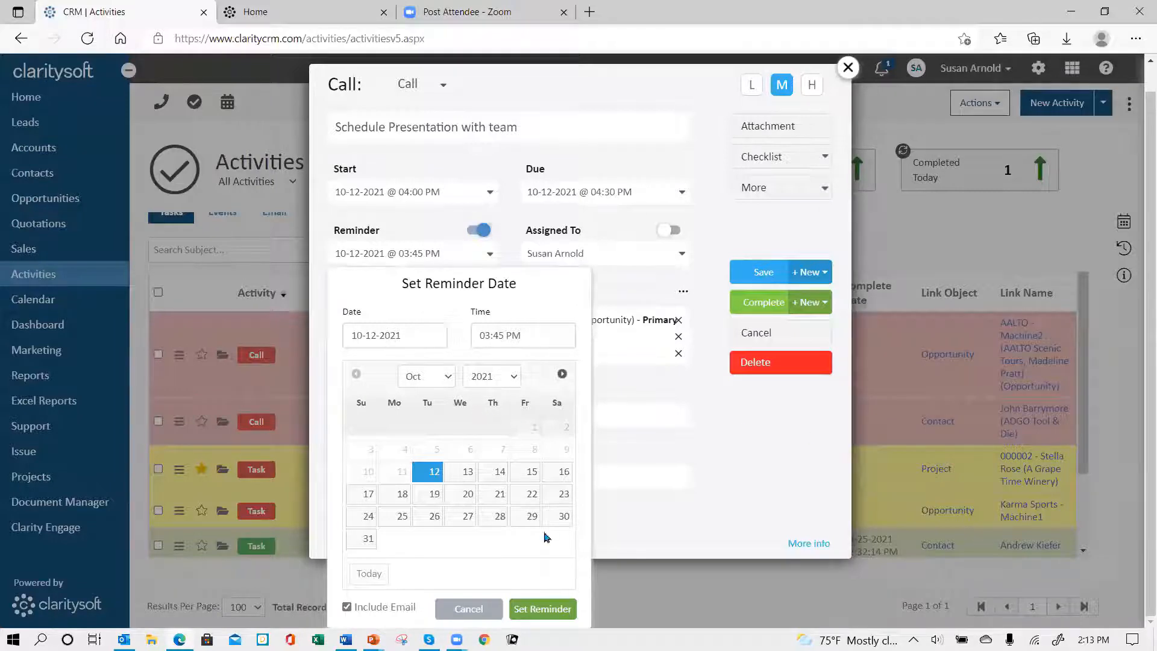
click(553, 612)
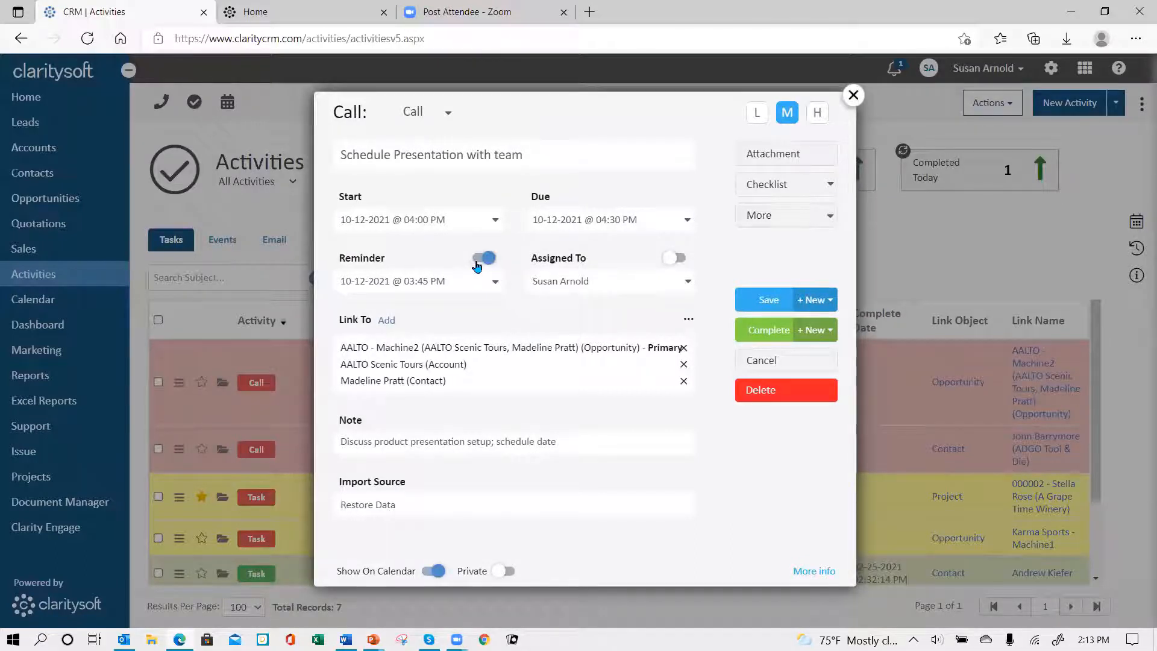
Step: Look through the users the call can be assigned to and try the Assigned To toggle on and off
click(689, 282)
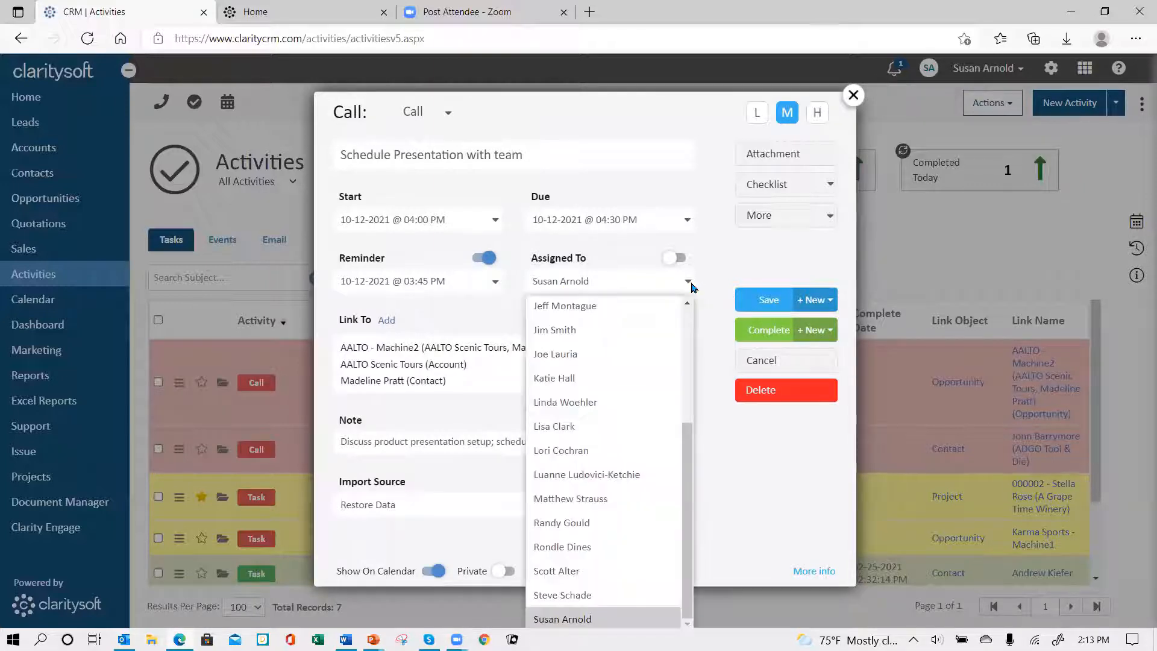
drag(691, 484, 691, 367)
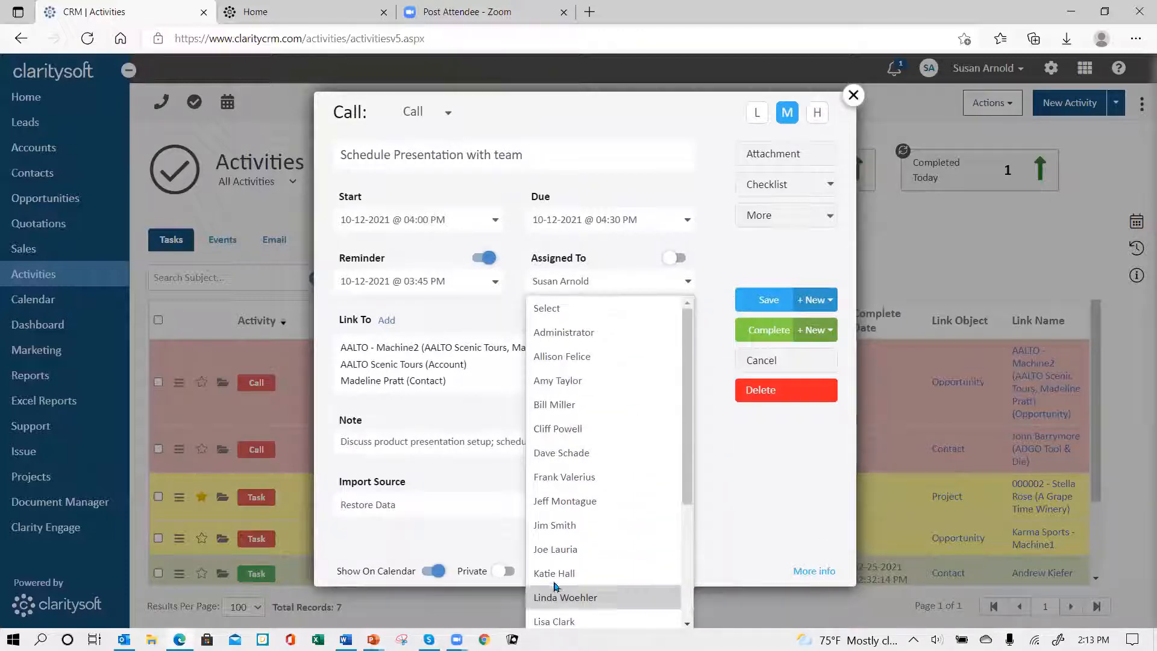
click(613, 281)
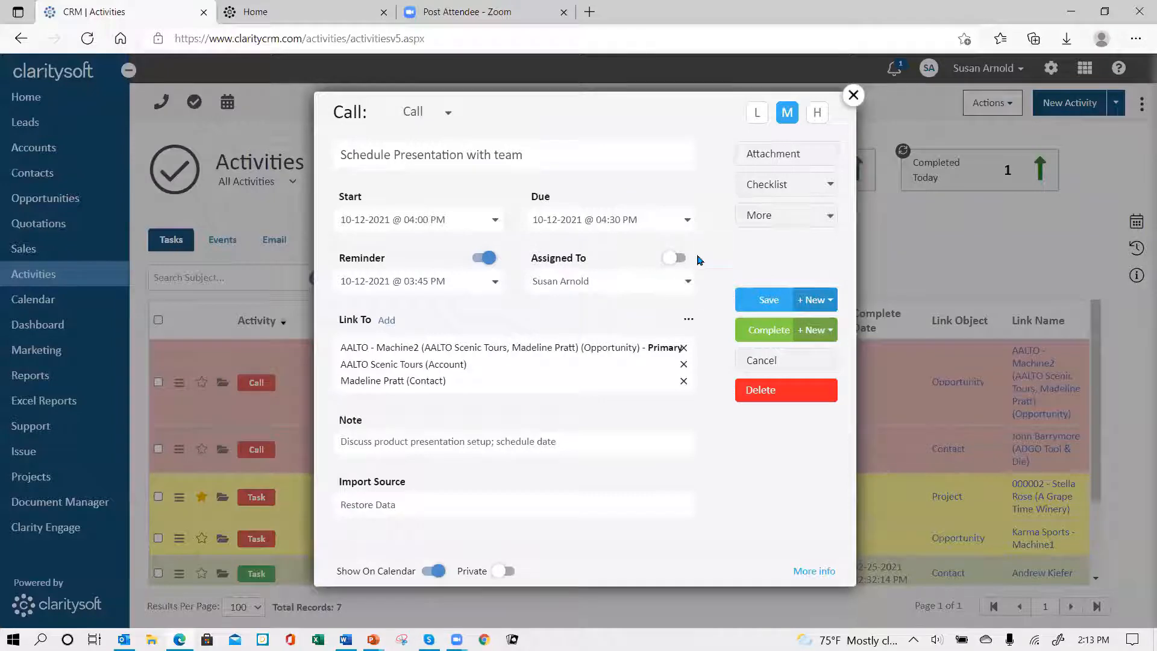
click(678, 259)
click(669, 266)
Step: Search the accounts for "gra" and link A Grape Time Winery to the call
click(384, 323)
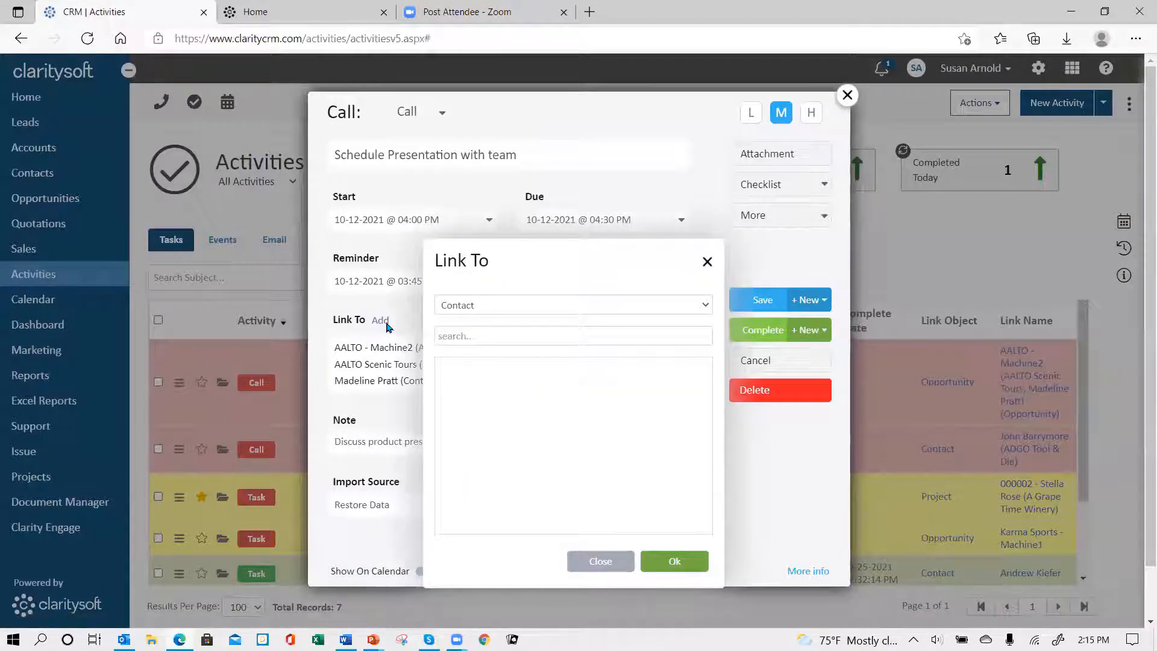
click(492, 307)
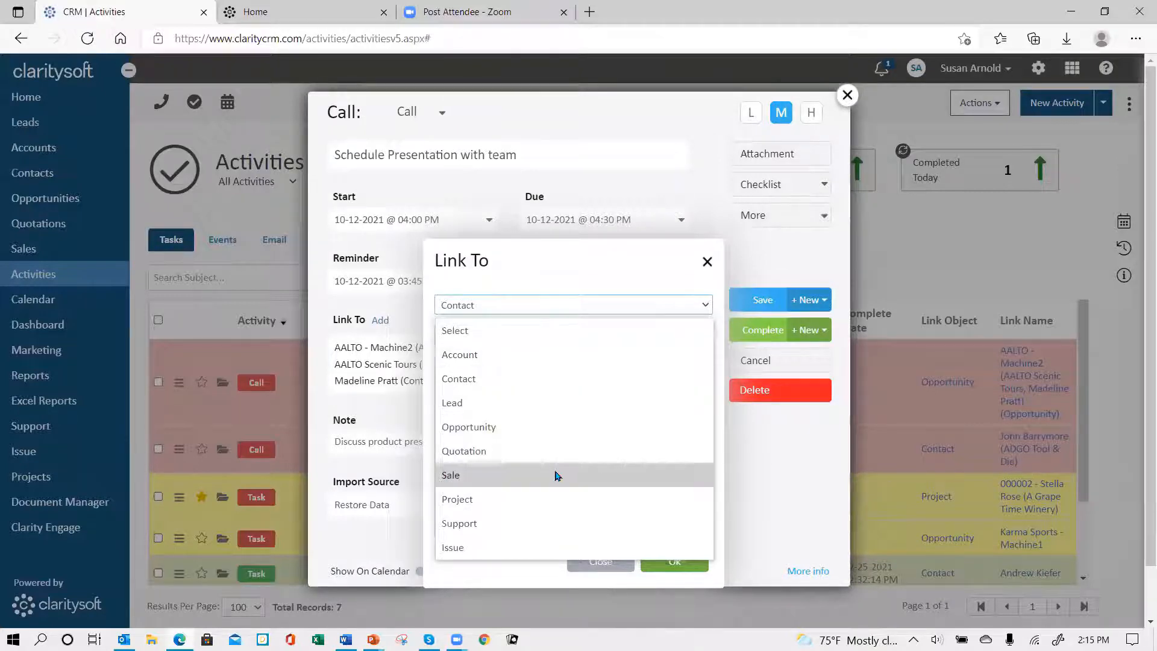
click(509, 356)
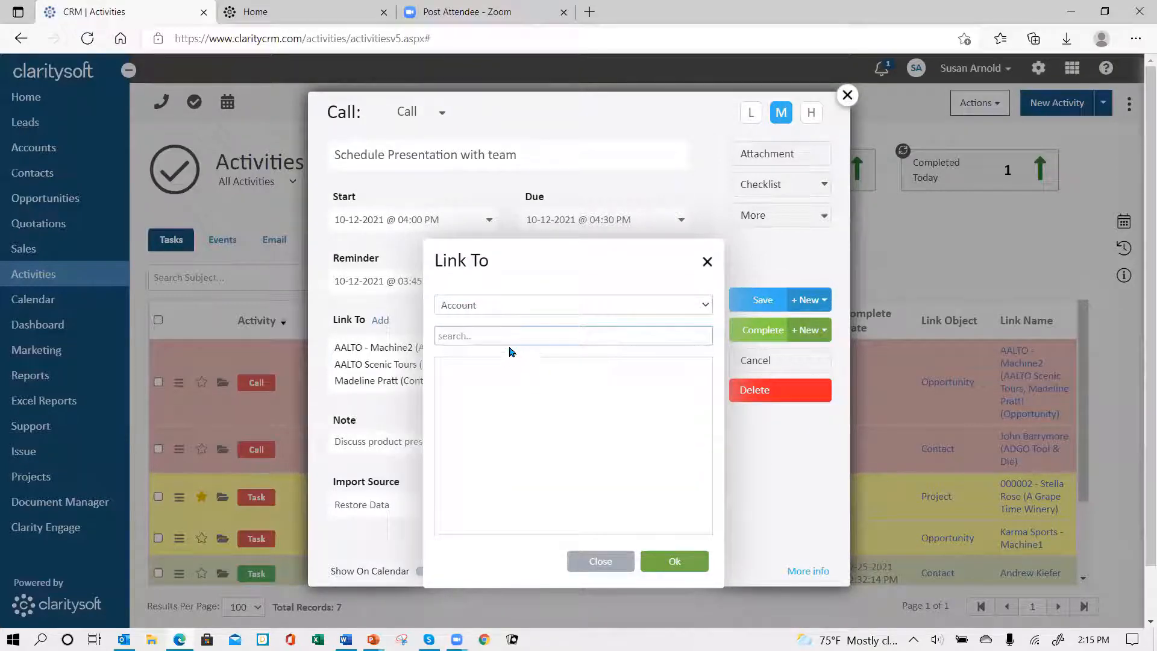
text(gra)
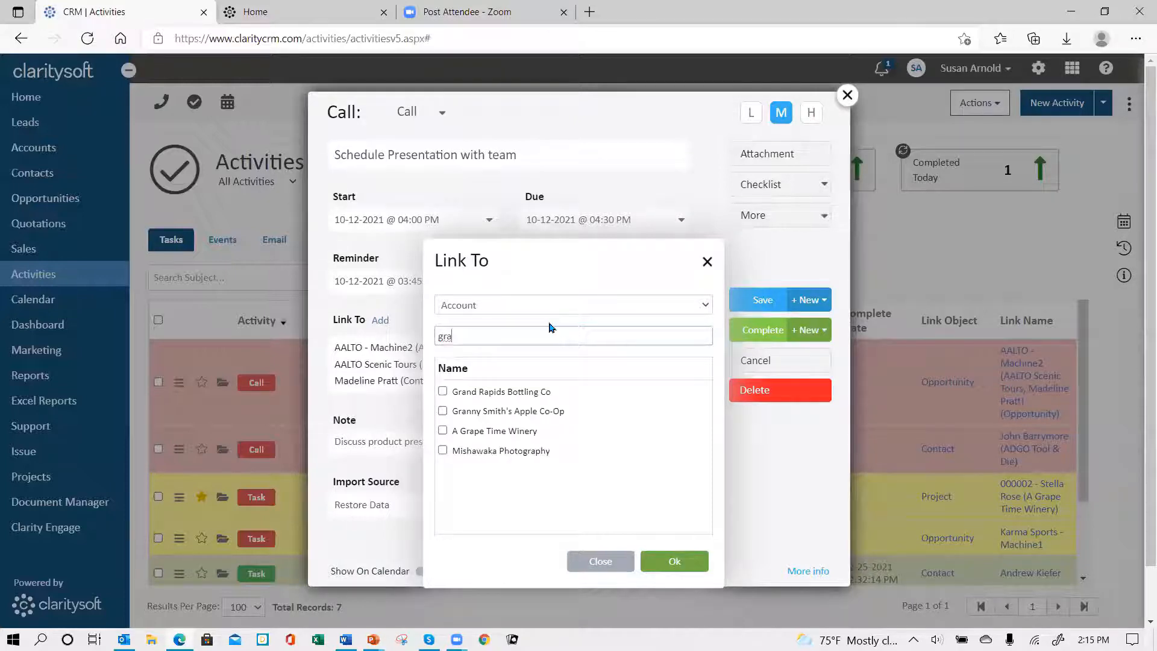
click(443, 430)
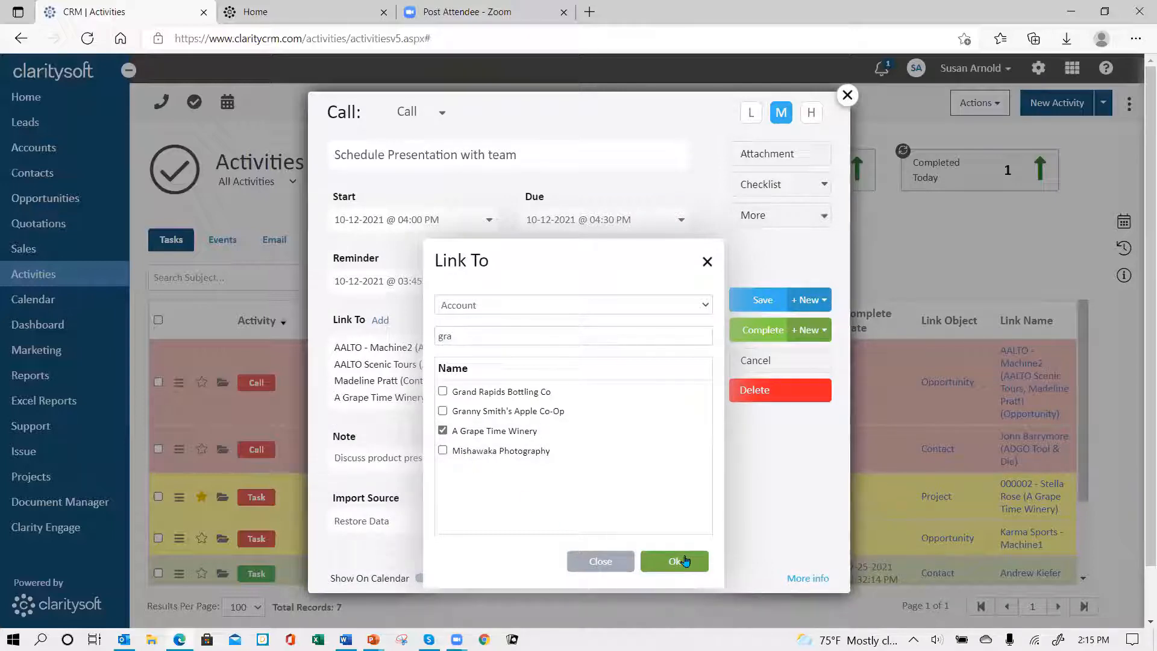
click(685, 561)
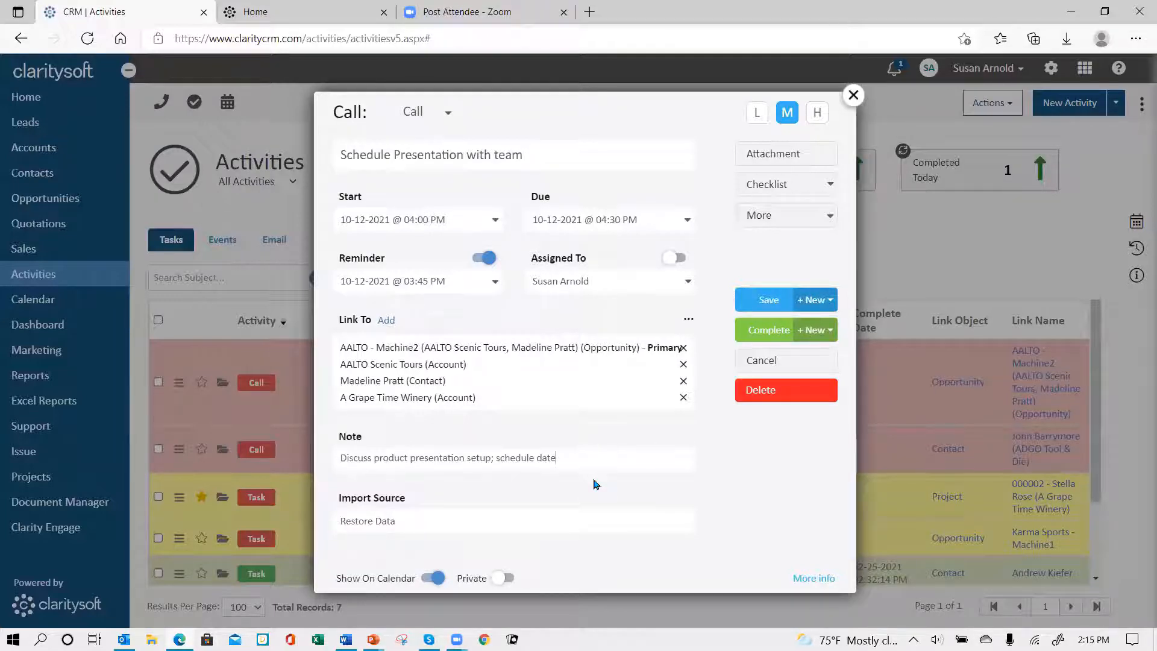
Step: Append ". ajd faksf jaksf jkasf jkasf jksjf kajf kajf" to the call's note and try high priority before returning to medium
text(. ajd faksf jaksf jkasf jkasf jk)
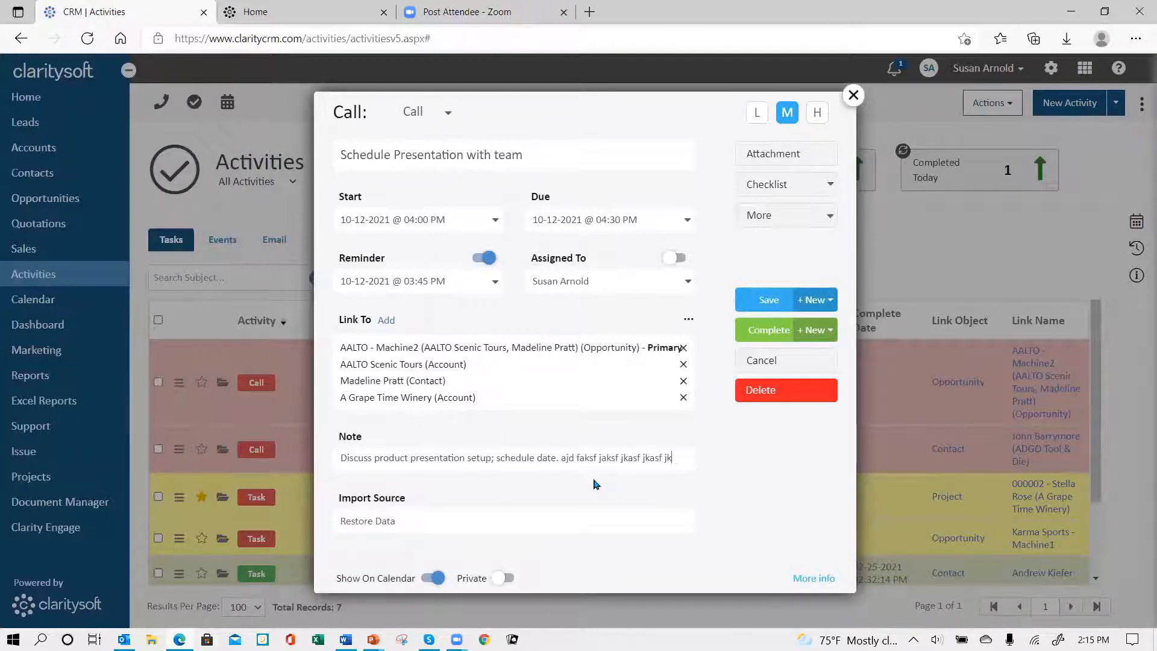
text(sjf kajf kajf)
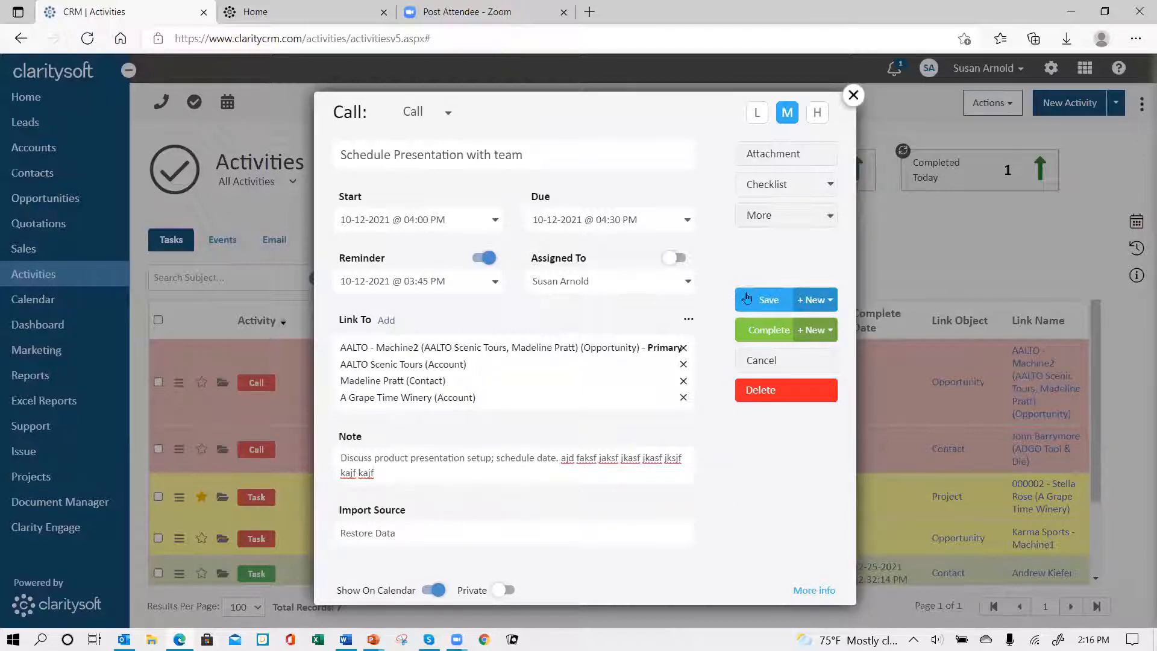
click(818, 113)
click(788, 116)
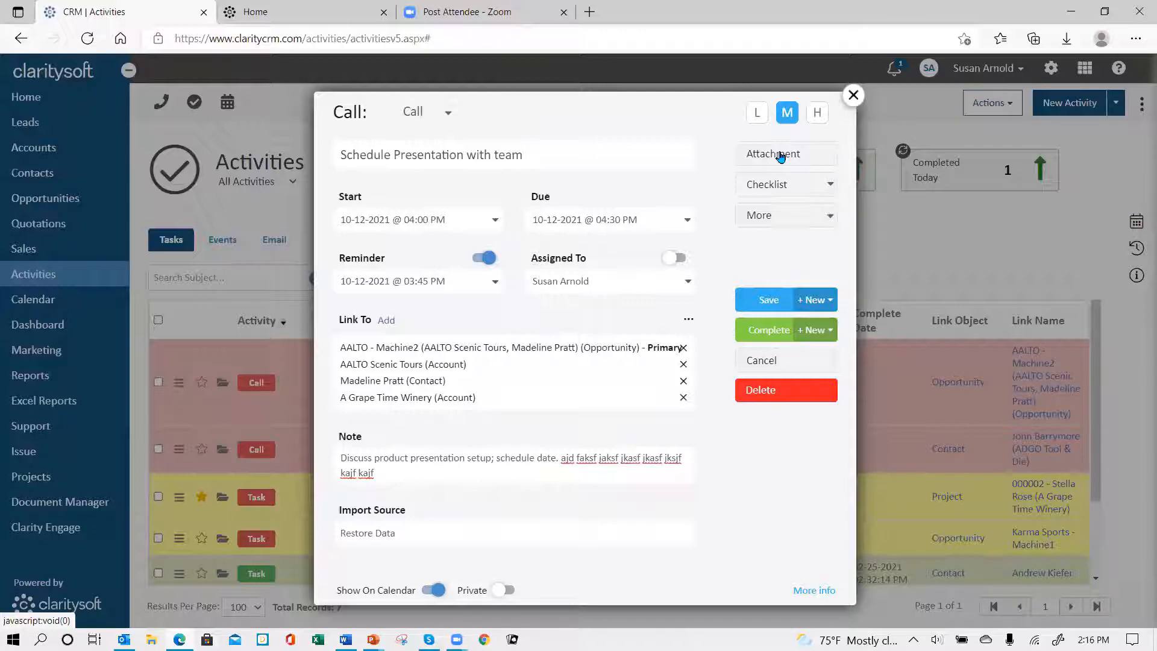
Step: View the call's attachment upload options, close the record without saving and reopen it
click(780, 157)
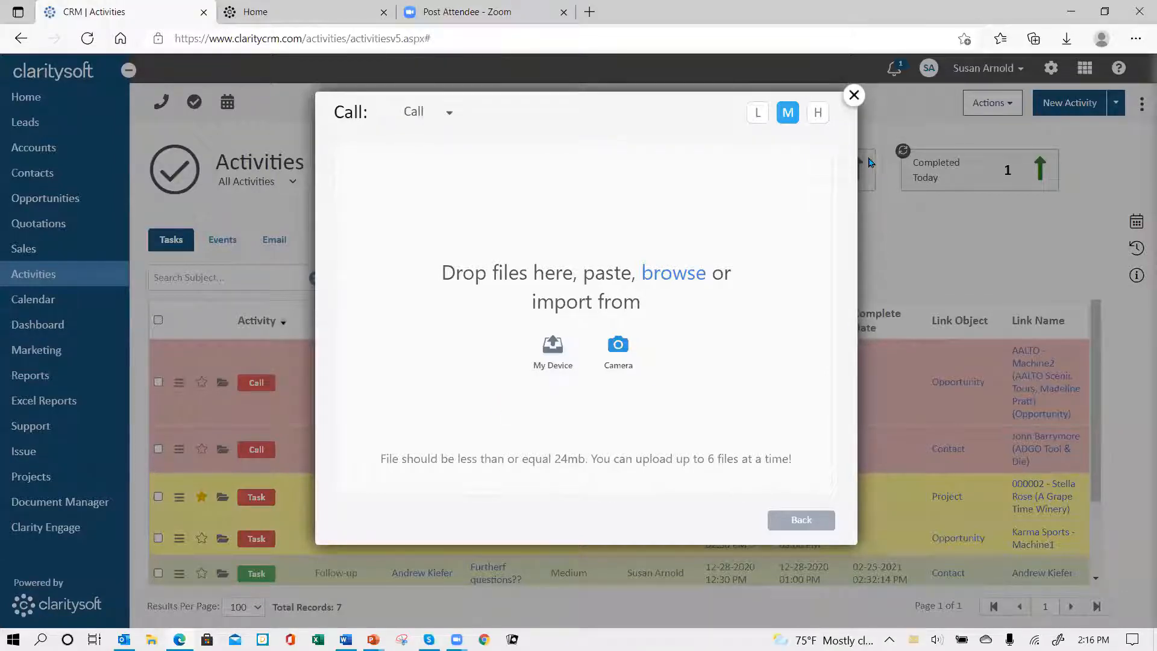
click(854, 97)
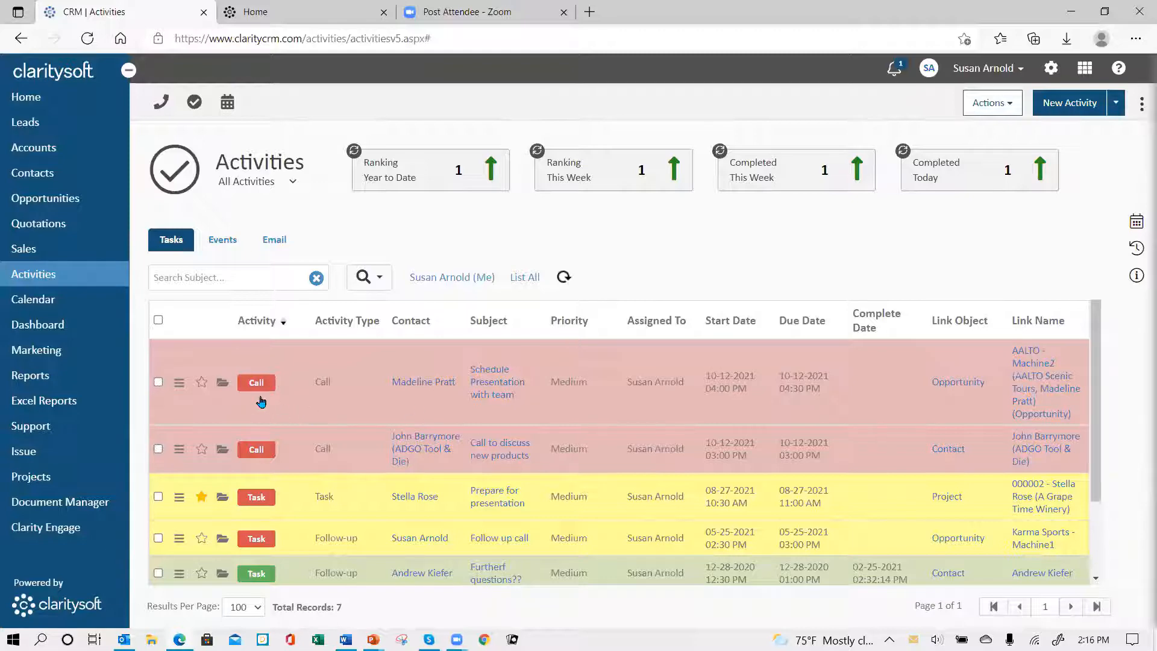
click(223, 383)
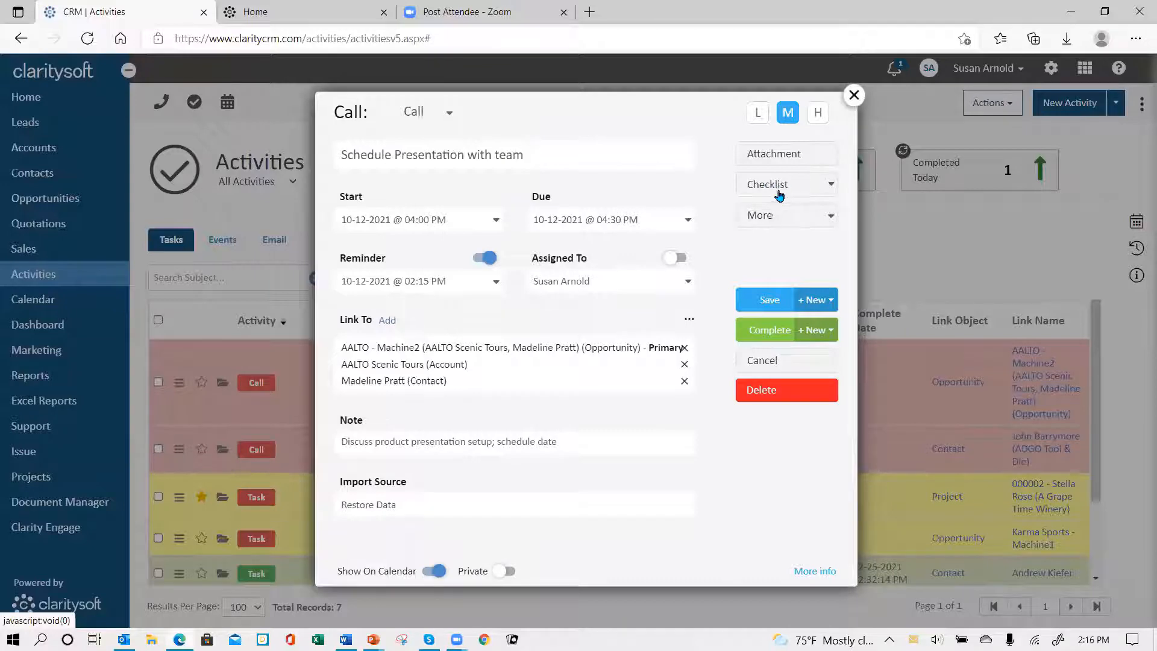
Step: Start a new checklist on the call with the item "ask about equipment"
click(781, 186)
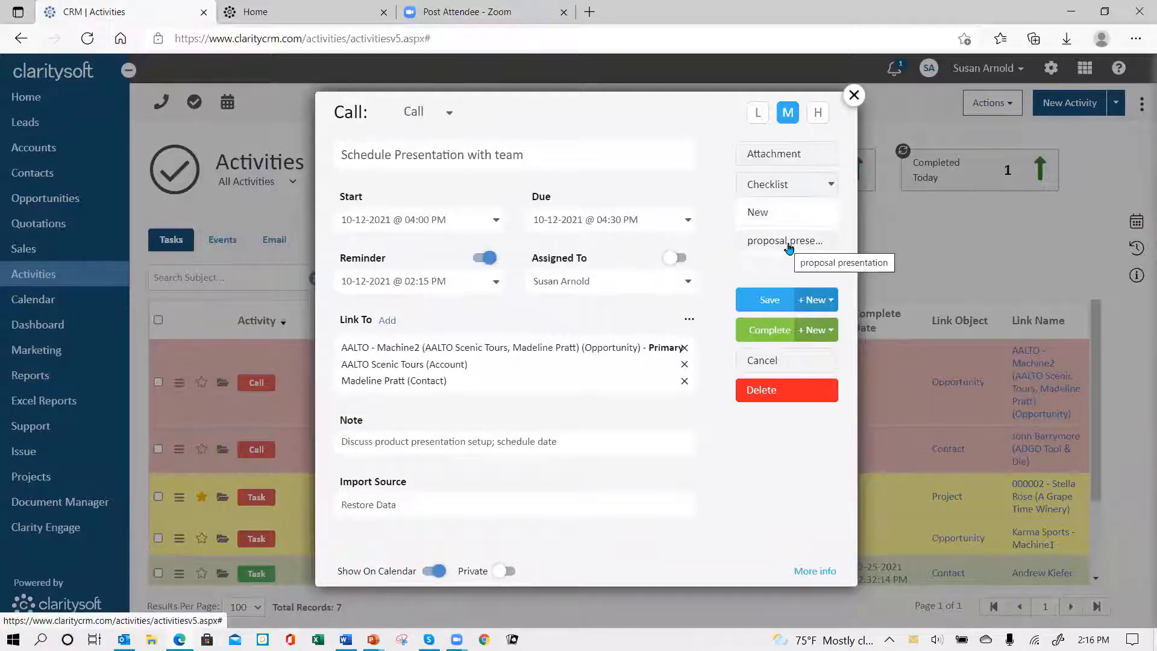
click(759, 215)
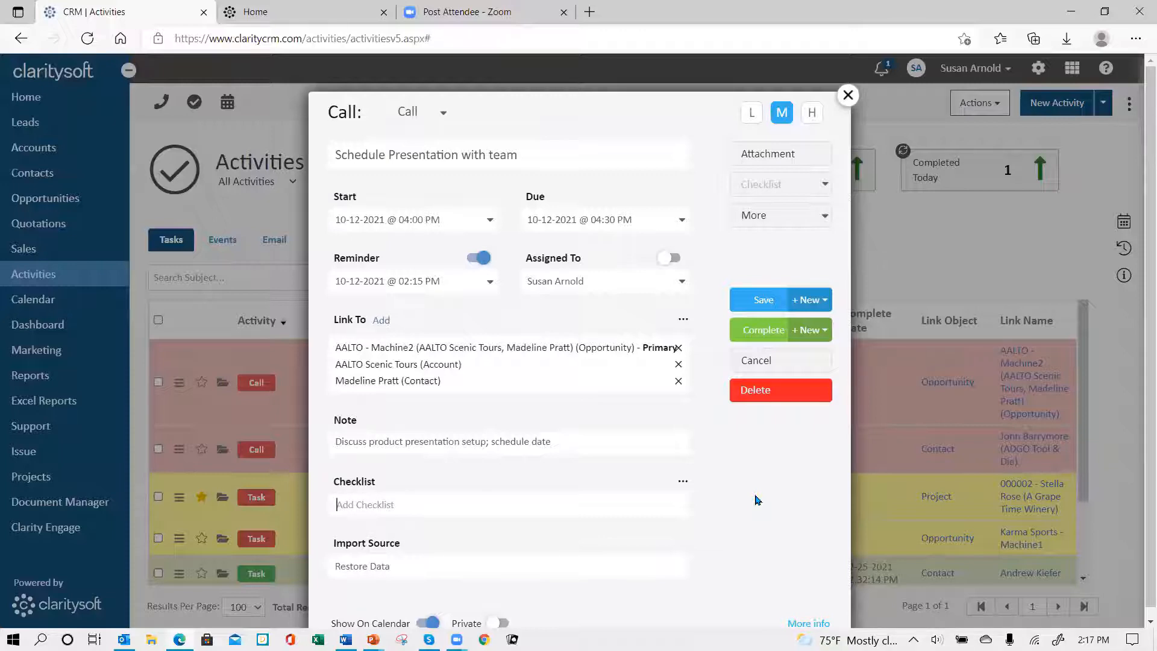
text(ask about equipment)
key(Return)
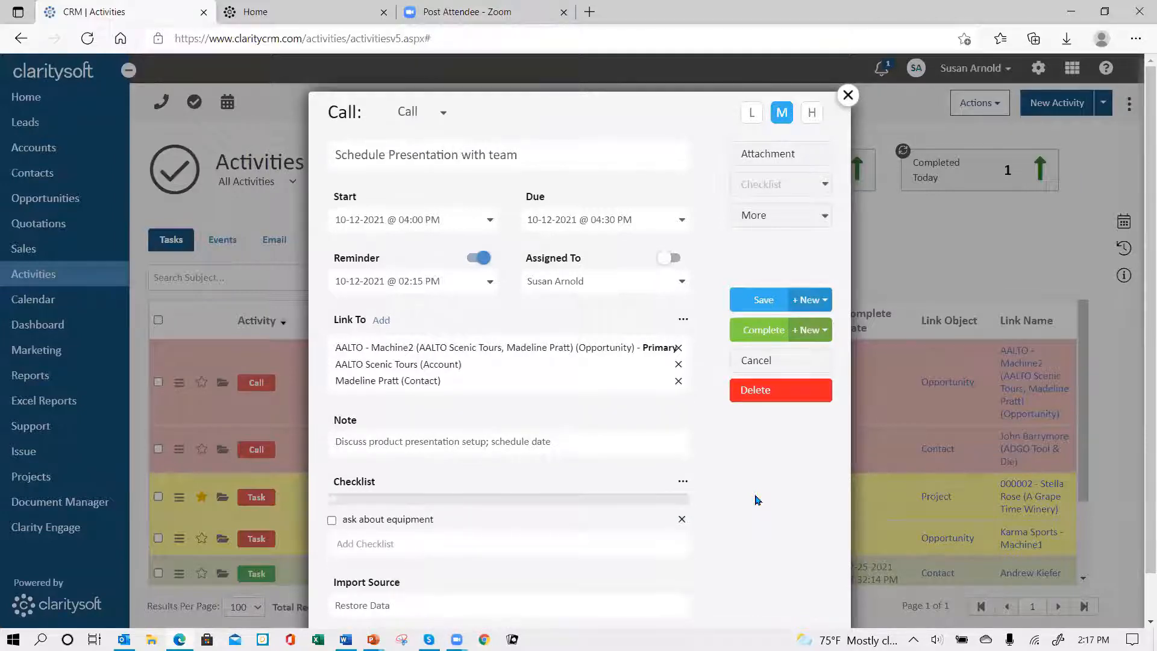
Step: Add the items "conference room" and "# people" to the call's checklist
text(ask)
key(BackSpace)
key(BackSpace)
key(BackSpace)
text(ask)
key(BackSpace)
key(BackSpace)
key(BackSpace)
text(conference room)
key(Return)
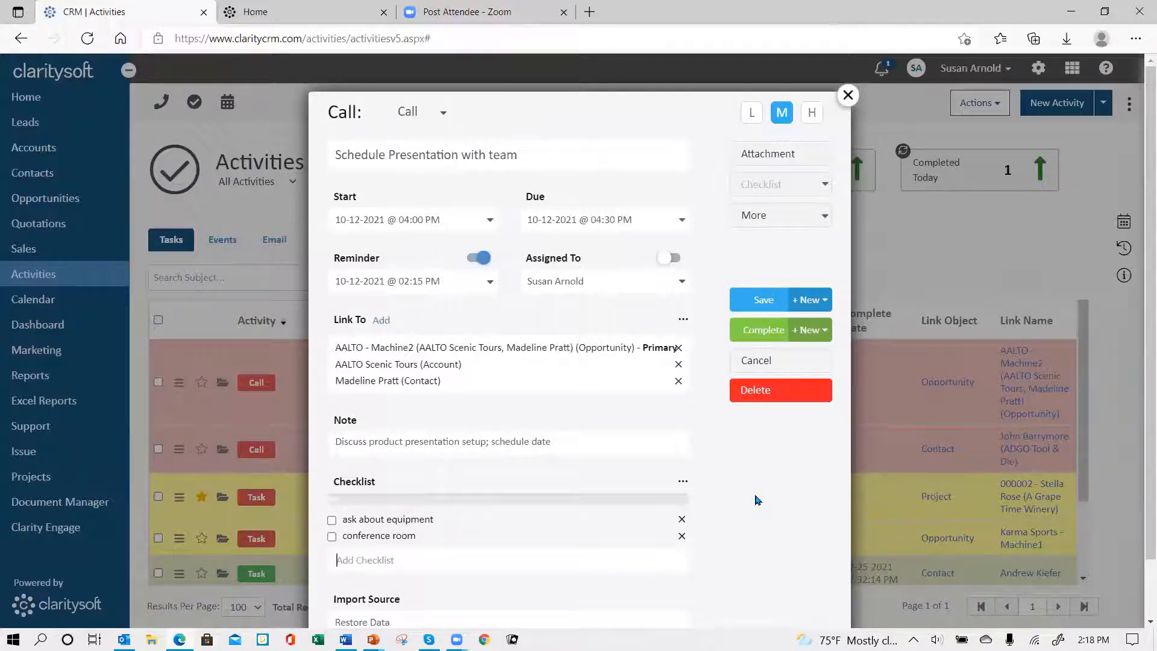
text(# people)
key(Return)
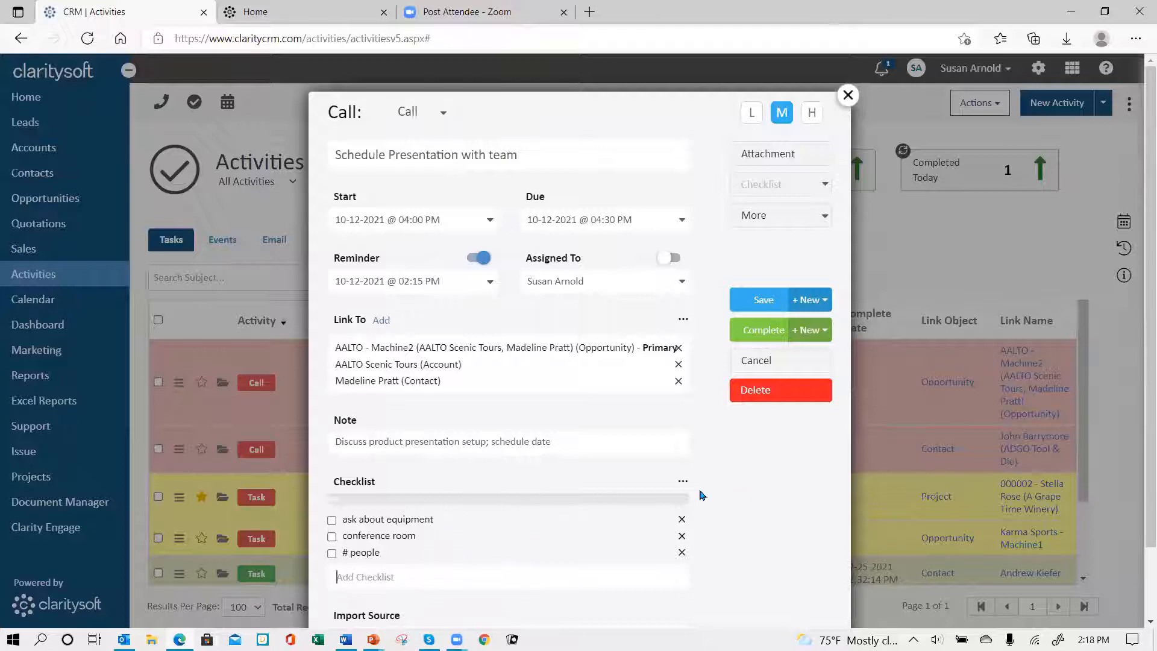
Step: Save the call's checklist as a reusable list named "setup checklist"
click(682, 482)
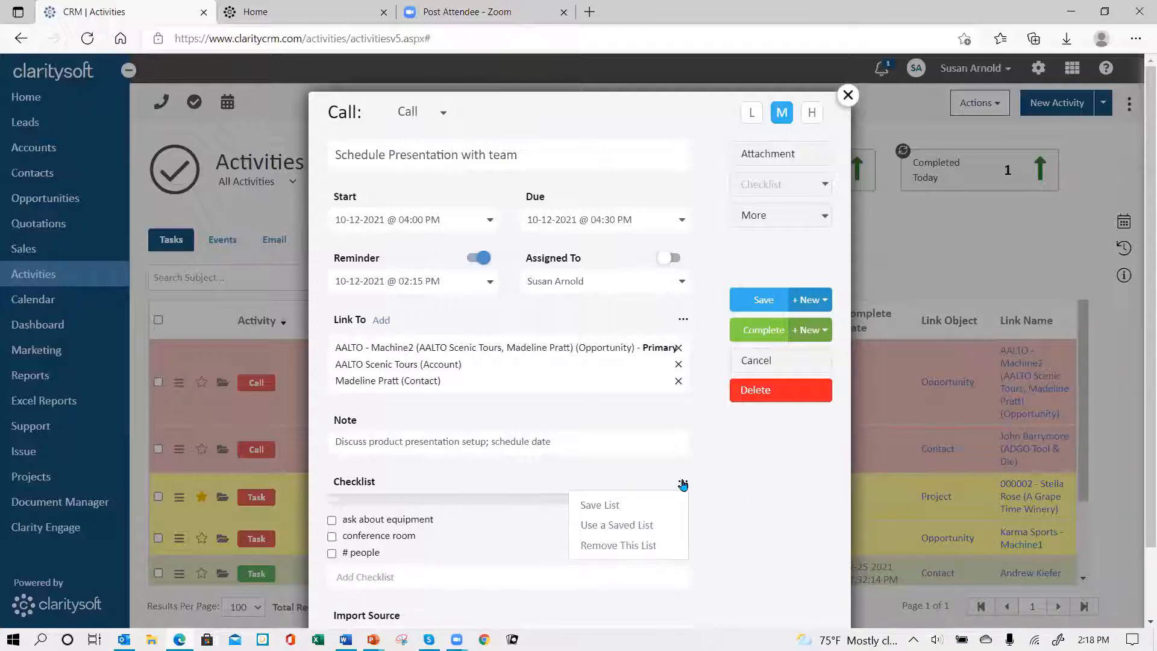
click(633, 515)
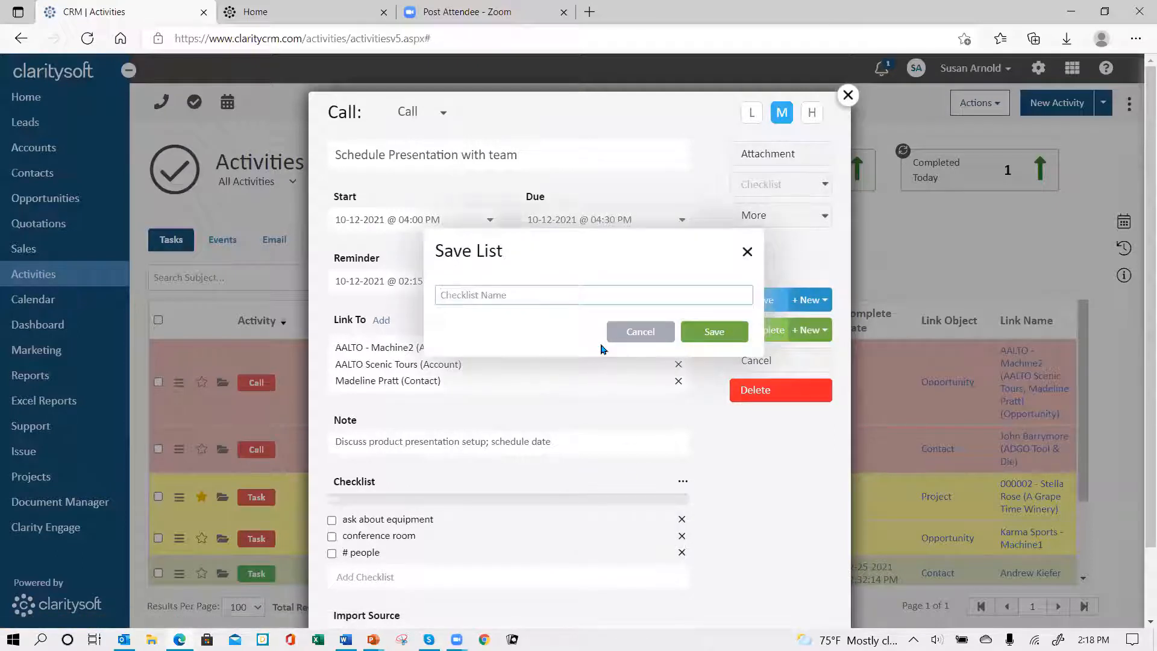
text(setup checklist)
click(715, 331)
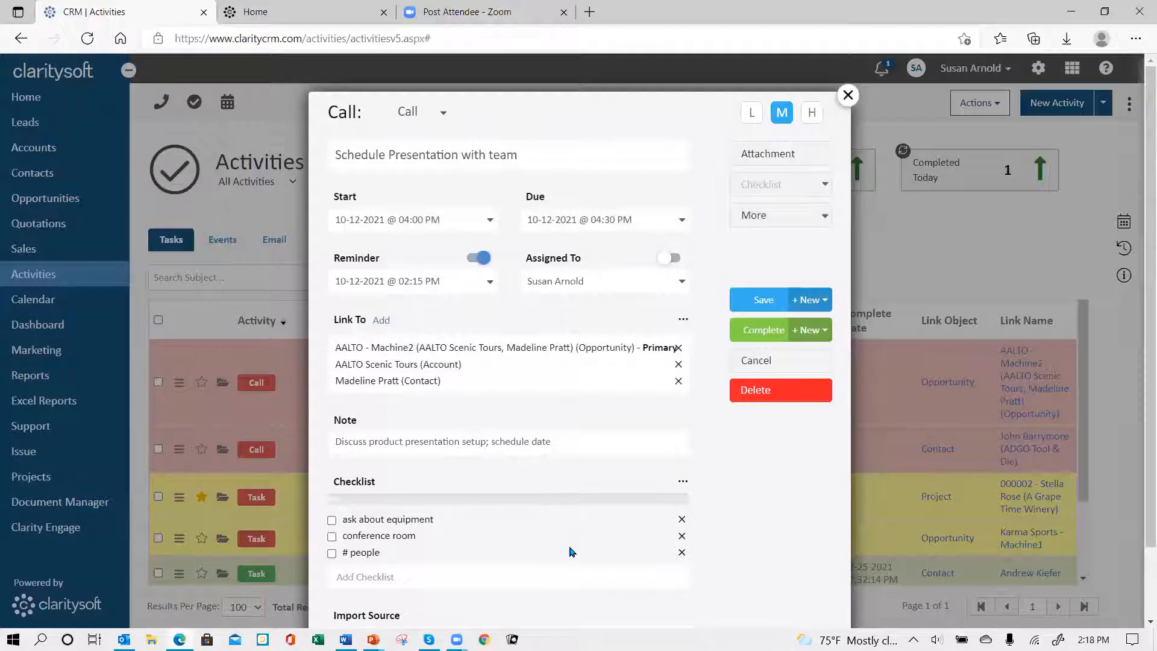
Step: Apply the saved "setup checklist" to the "Schedule Presentation with team" call
scroll(782, 519, down, 2)
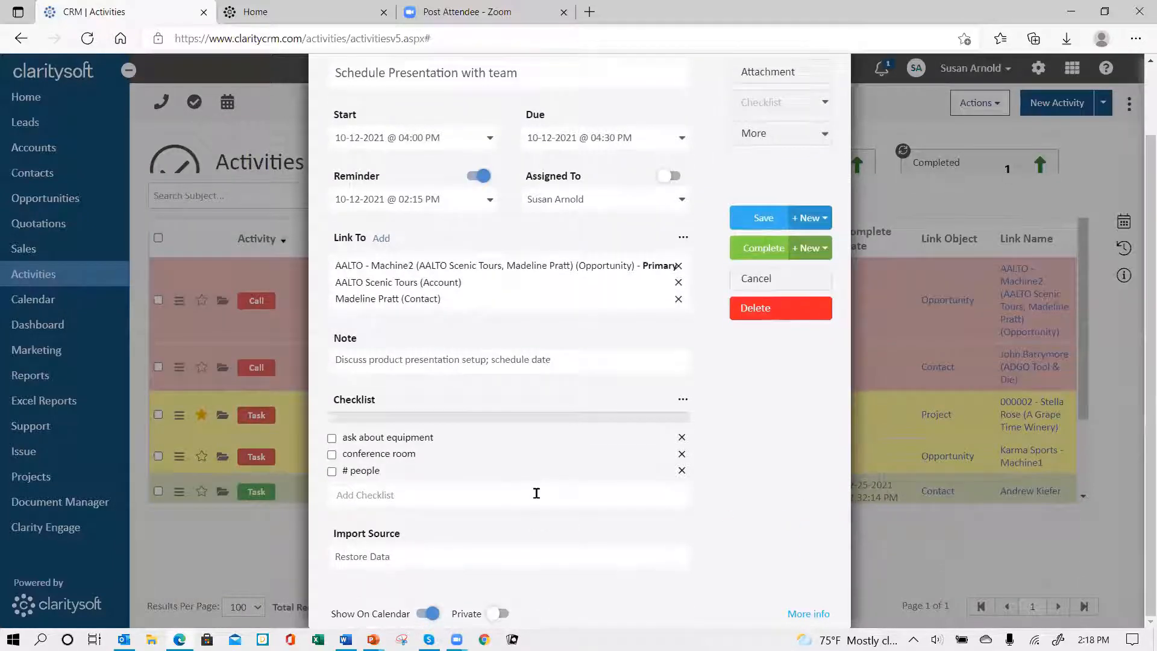
scroll(732, 476, up, 2)
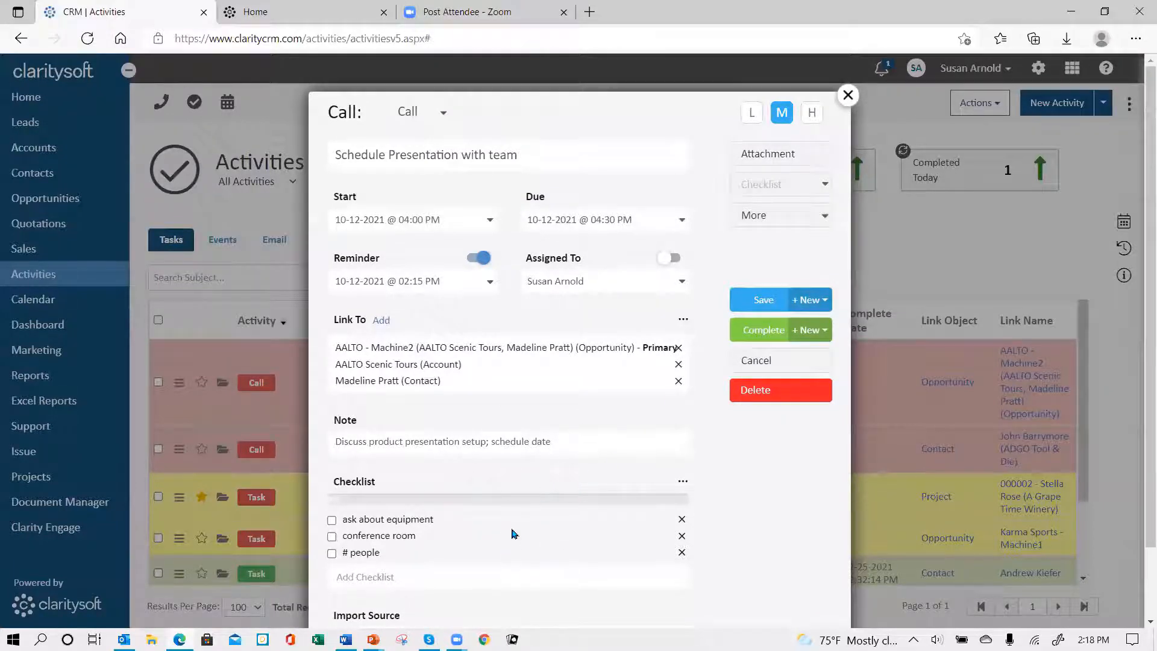
click(769, 188)
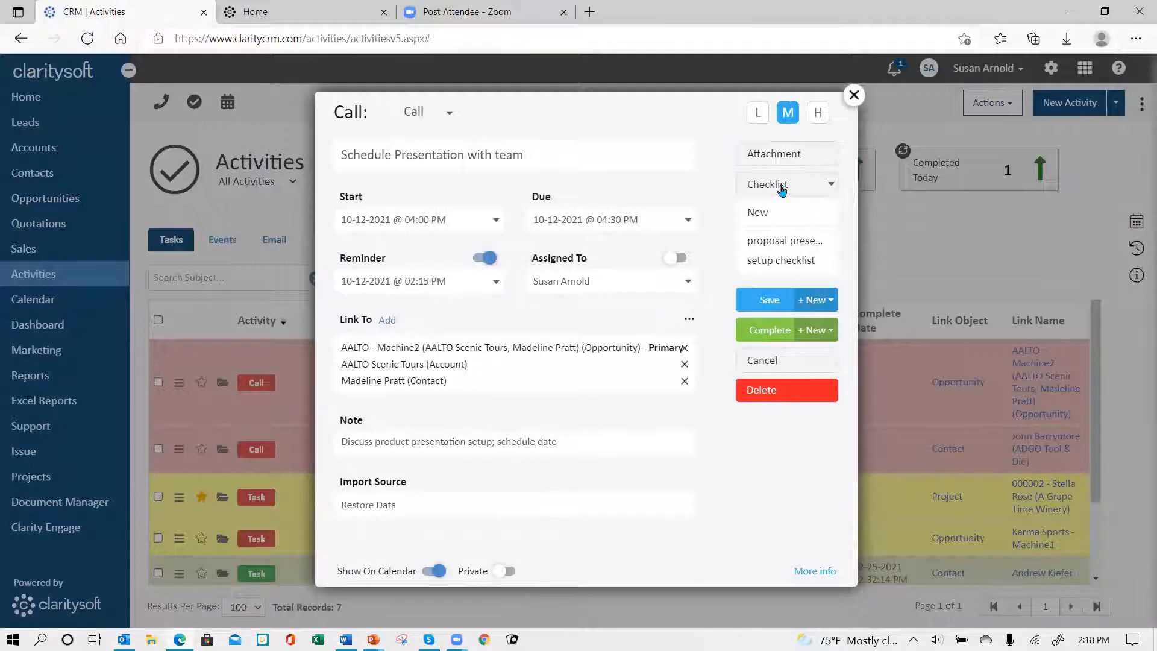
click(765, 263)
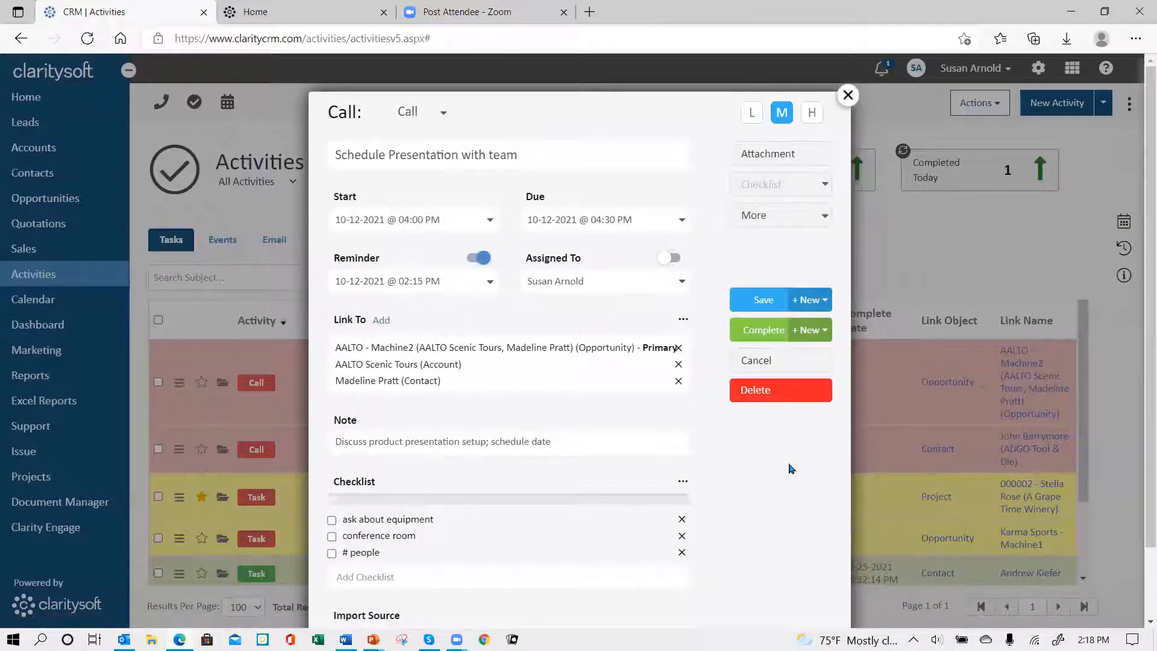
Step: Apply the saved proposal checklist to the call, remove it again and check the saved checklists on offer
click(796, 186)
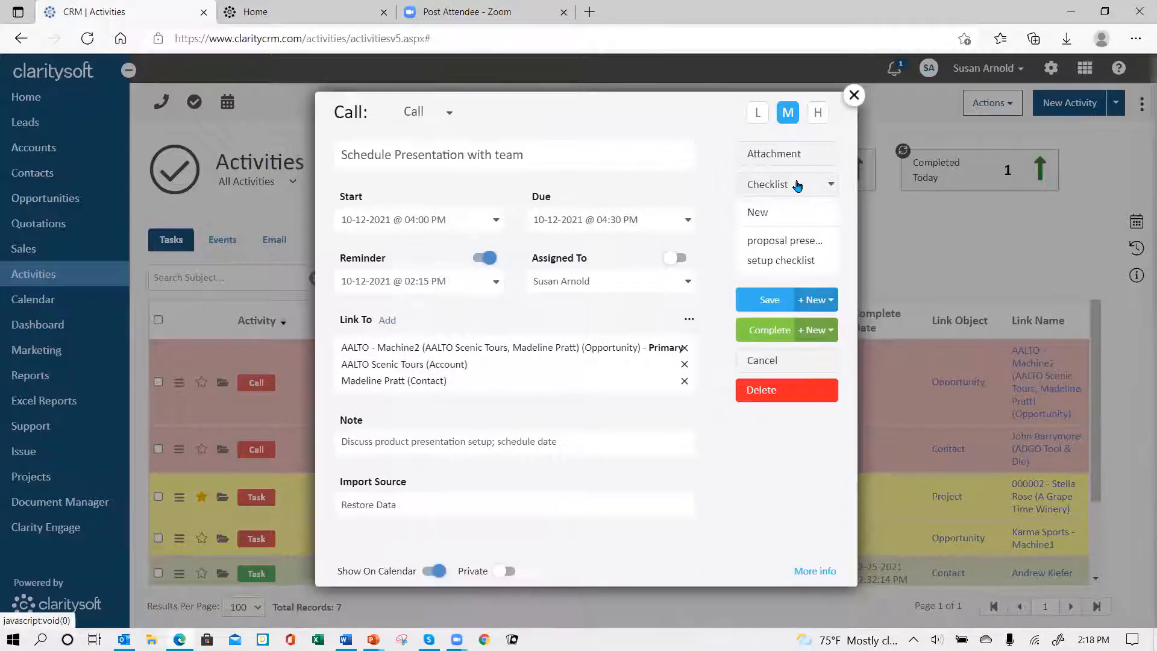
click(782, 245)
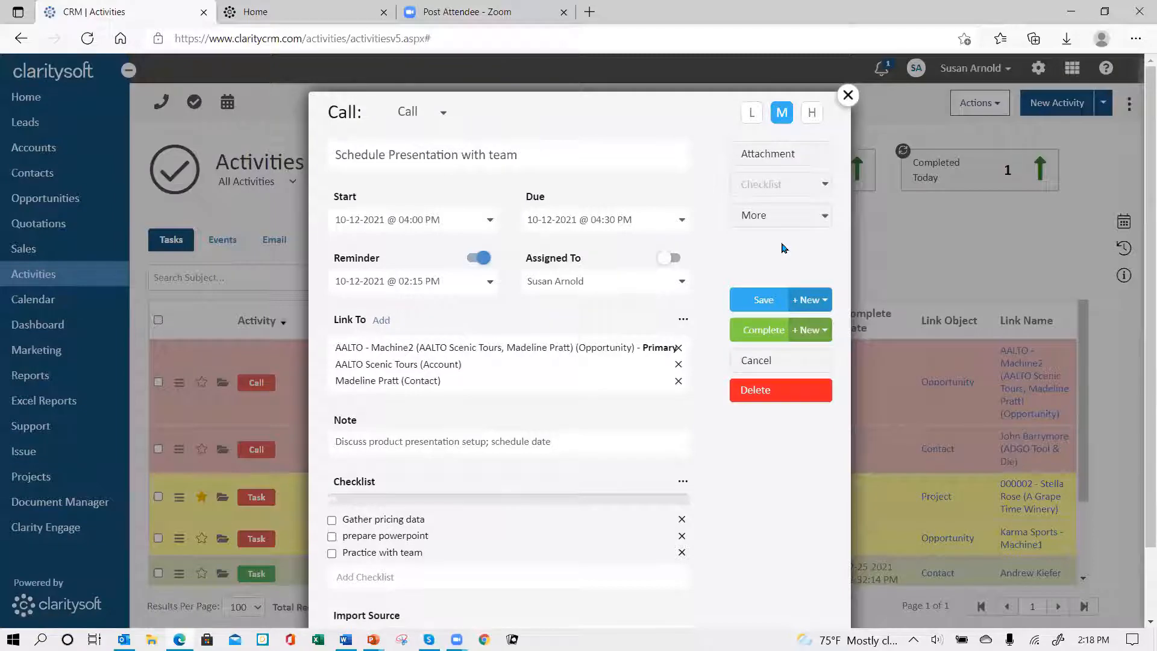
click(792, 186)
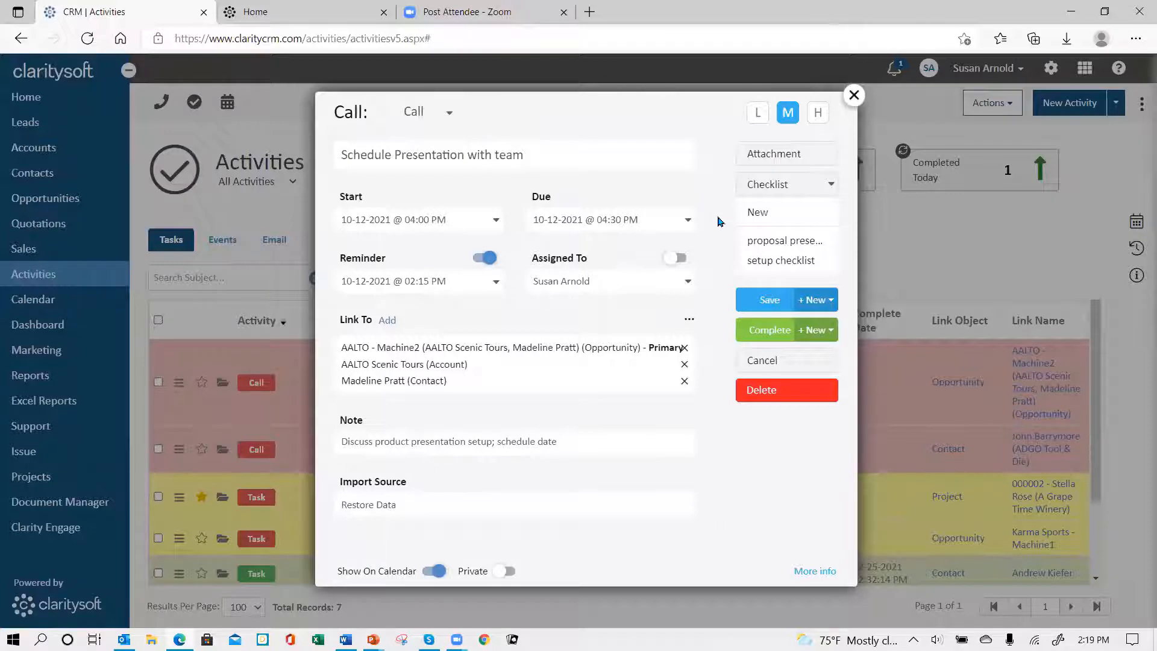
click(753, 457)
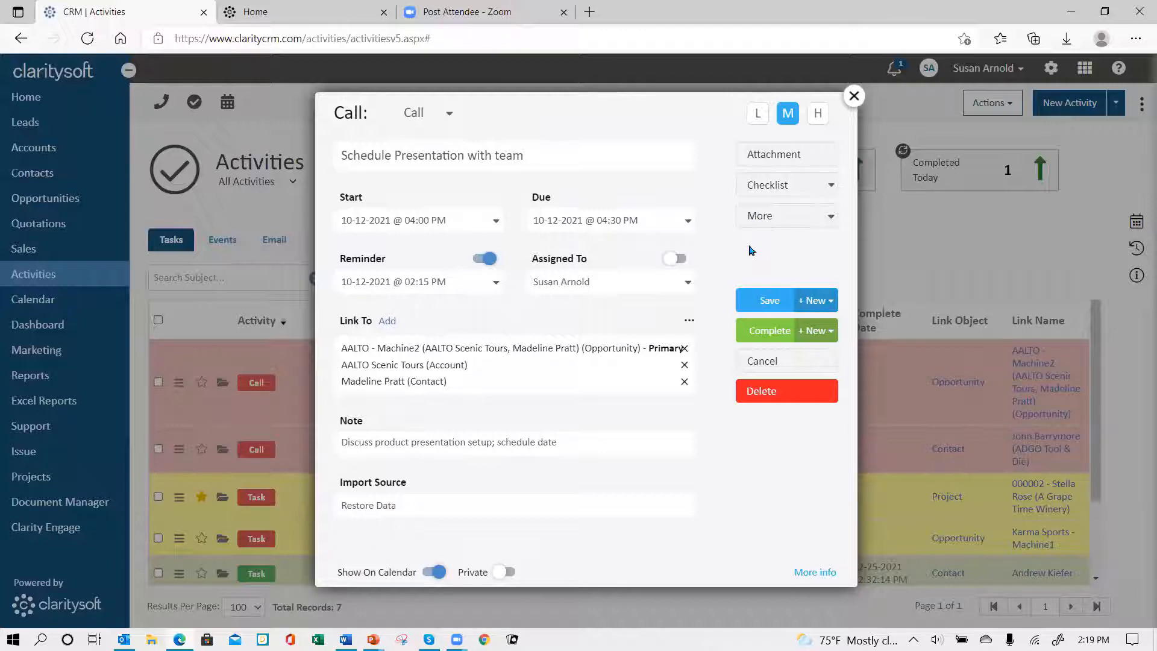
Step: Add the Outcome field to the call, check its available options and remove the field again
click(834, 218)
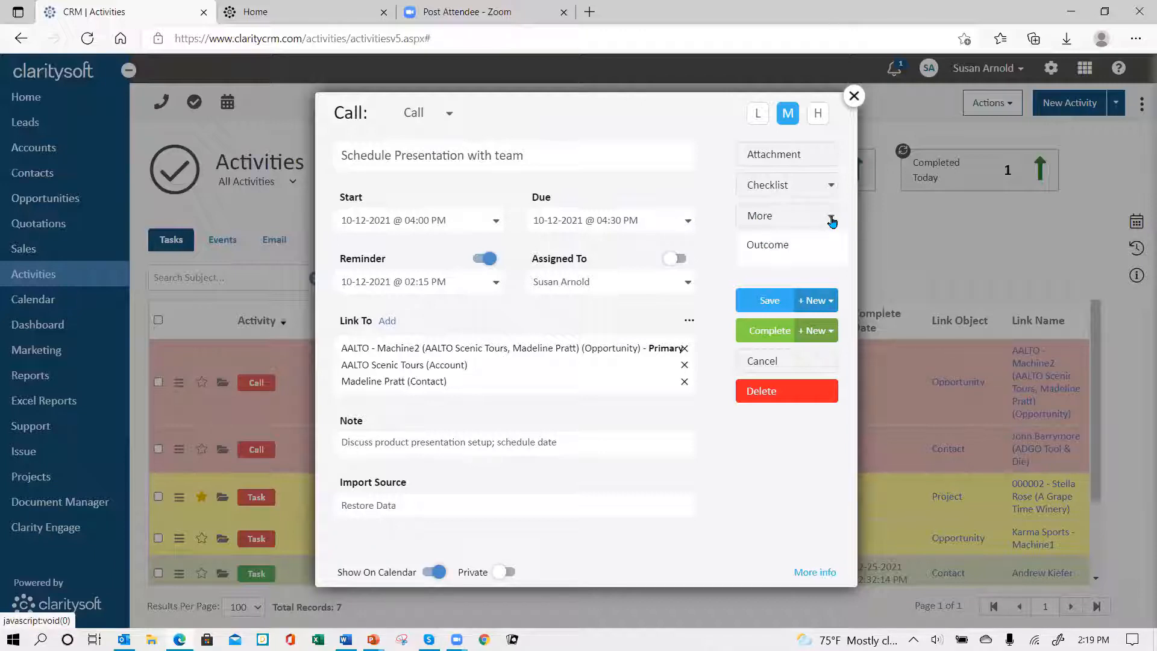
click(778, 246)
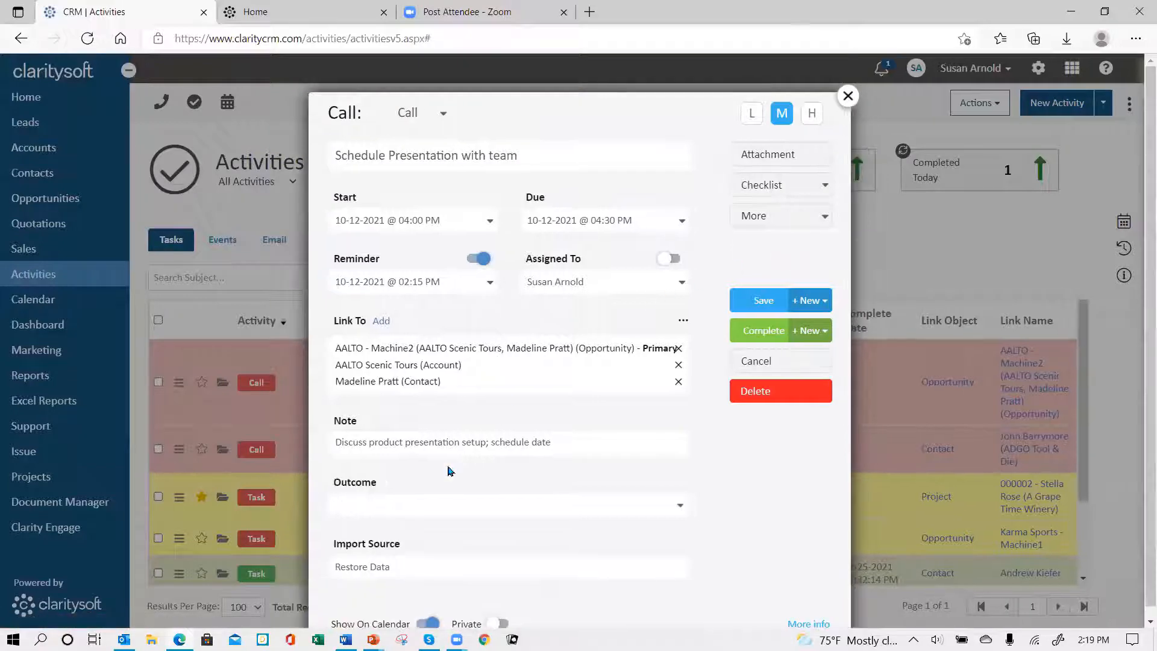
click(679, 510)
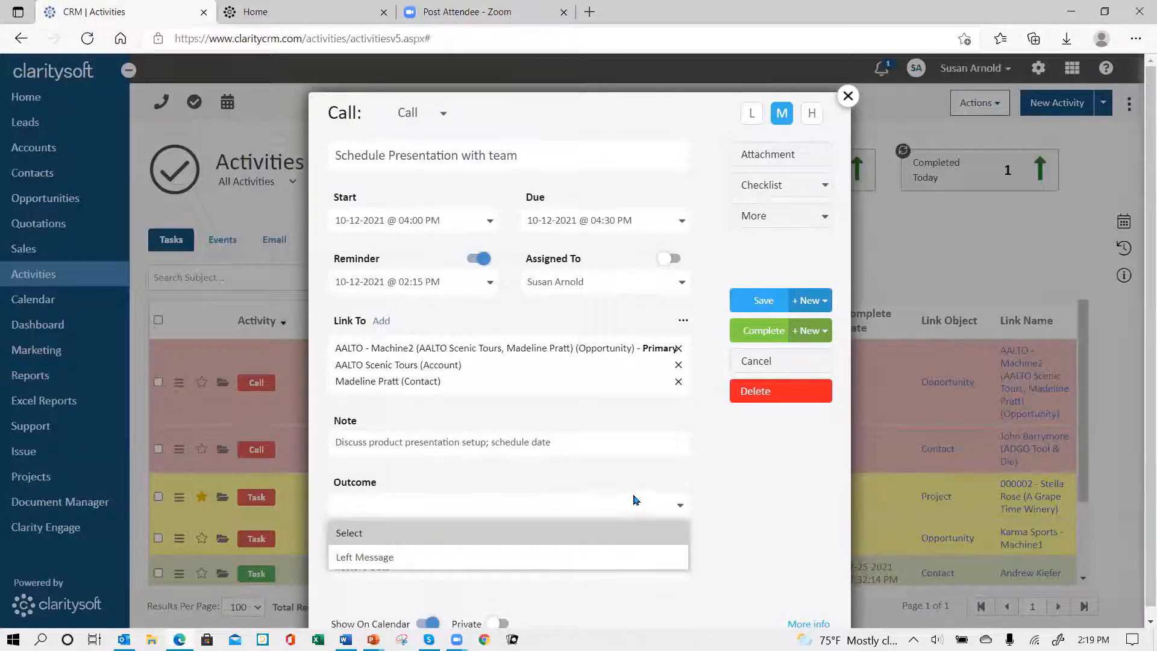
click(769, 493)
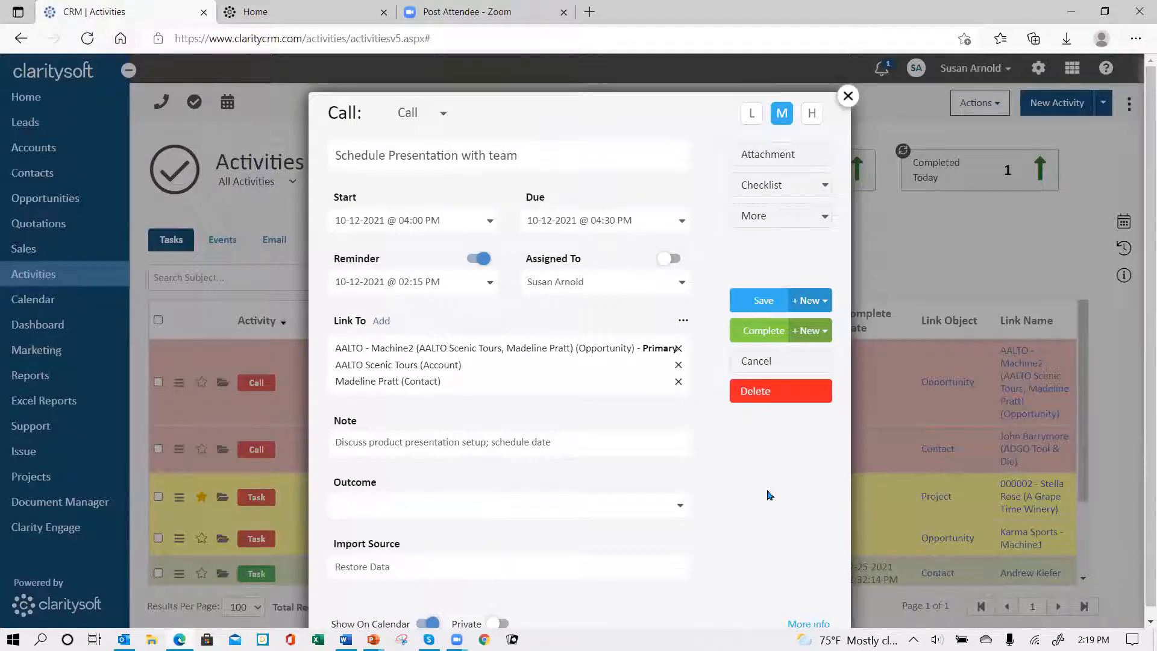
click(824, 219)
click(798, 252)
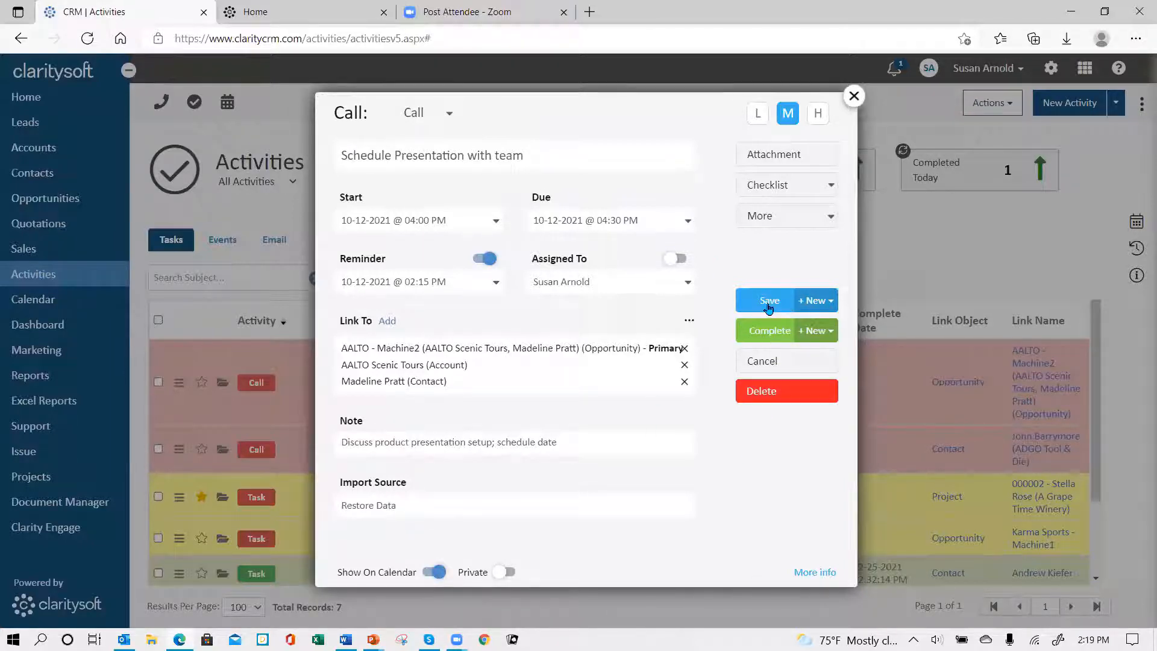
Step: Examine which new activity types can be started when saving or completing the call
click(831, 301)
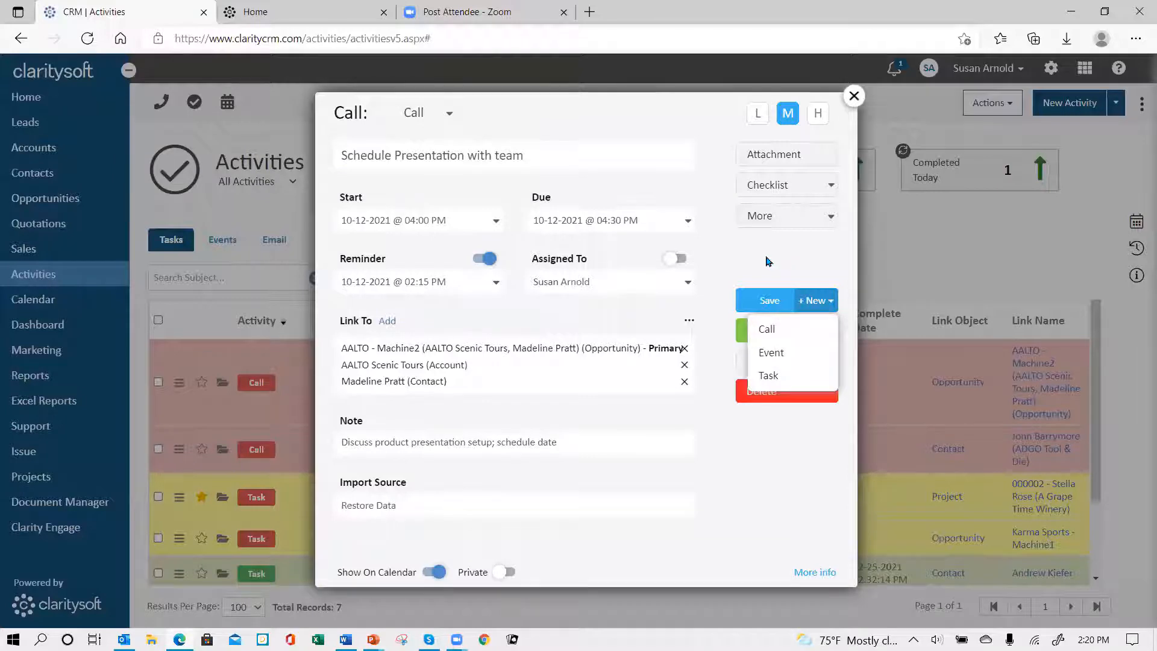
click(769, 259)
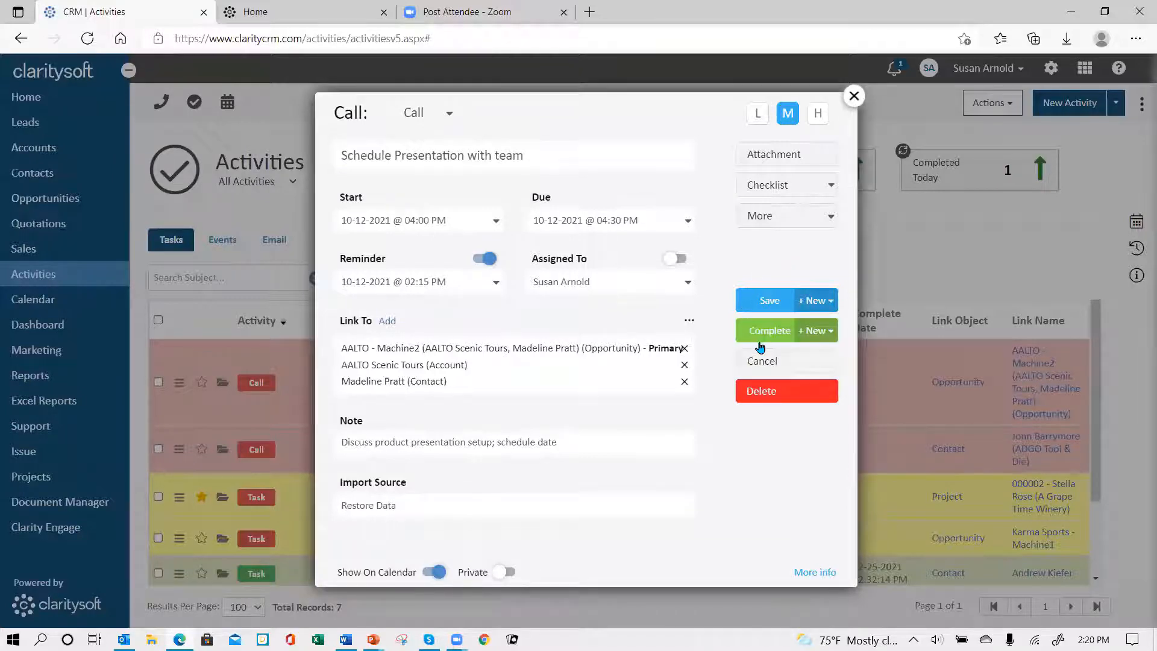
click(831, 333)
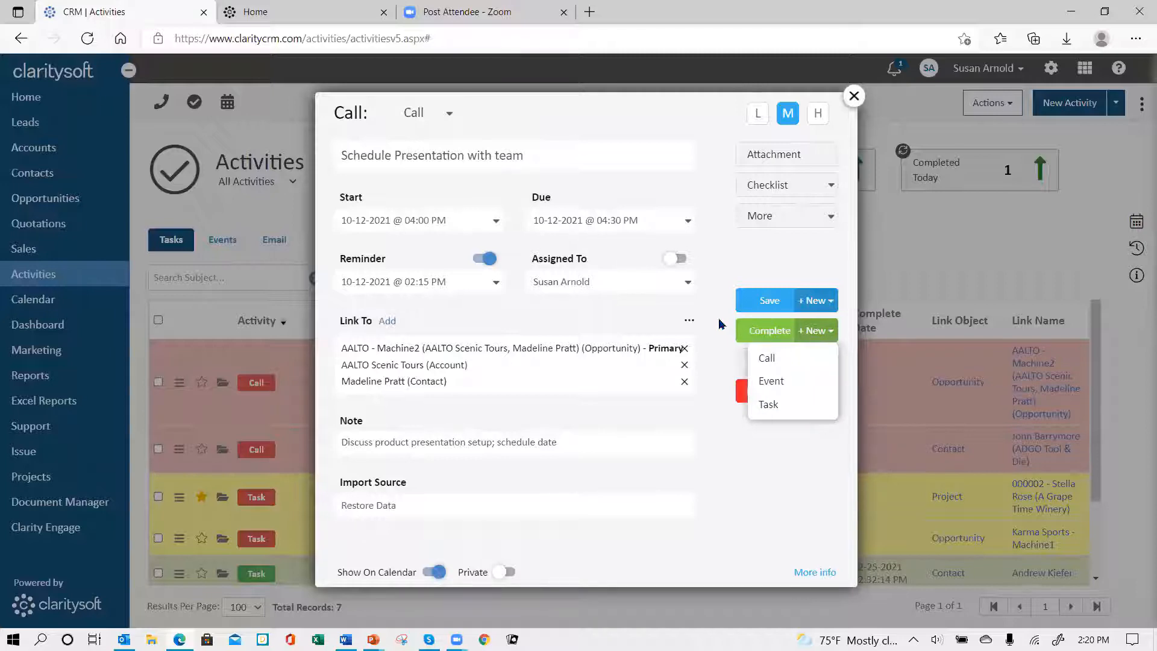
click(714, 287)
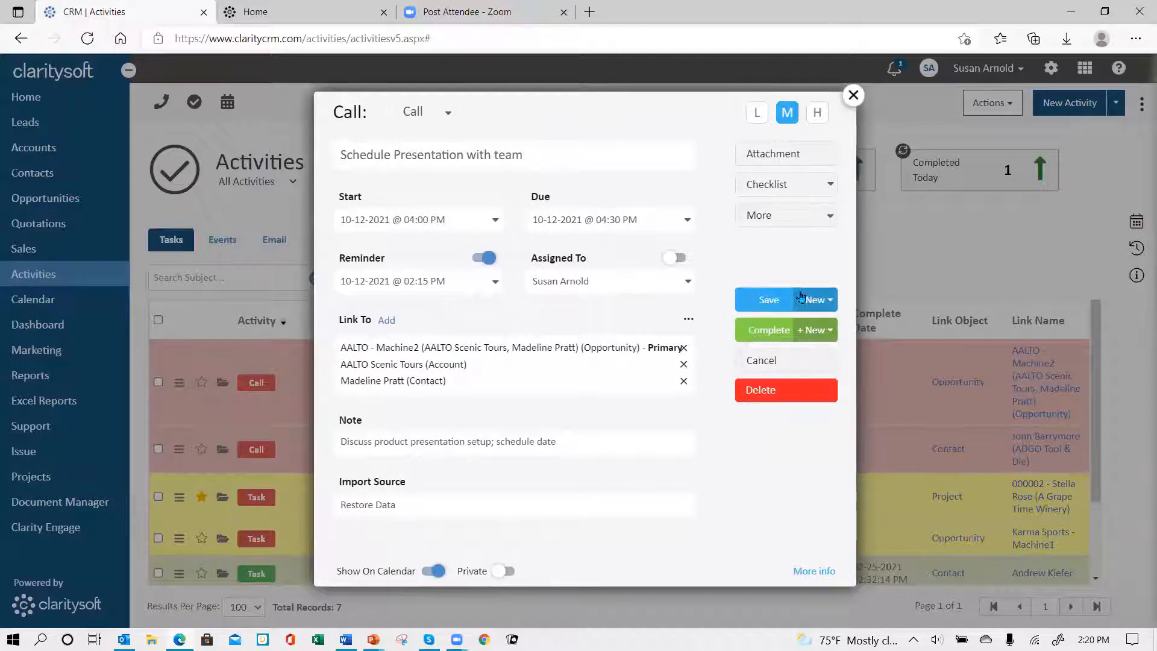
Step: Save the "Schedule Presentation with team" call and look through the activities list
click(763, 301)
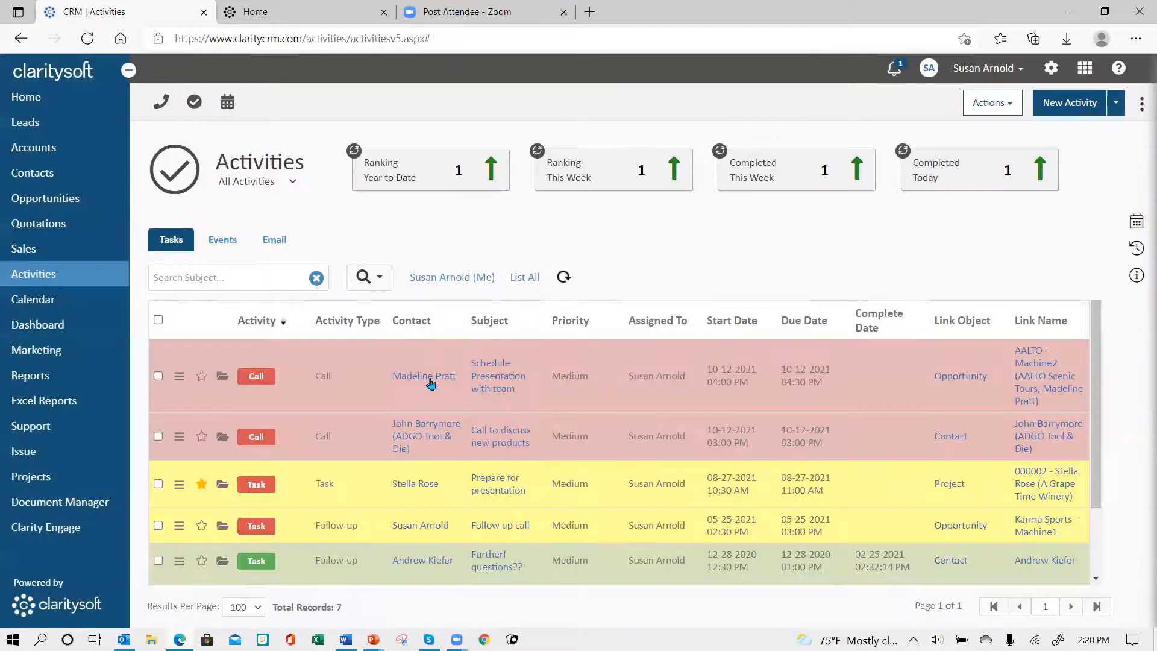
scroll(609, 434, down, 2)
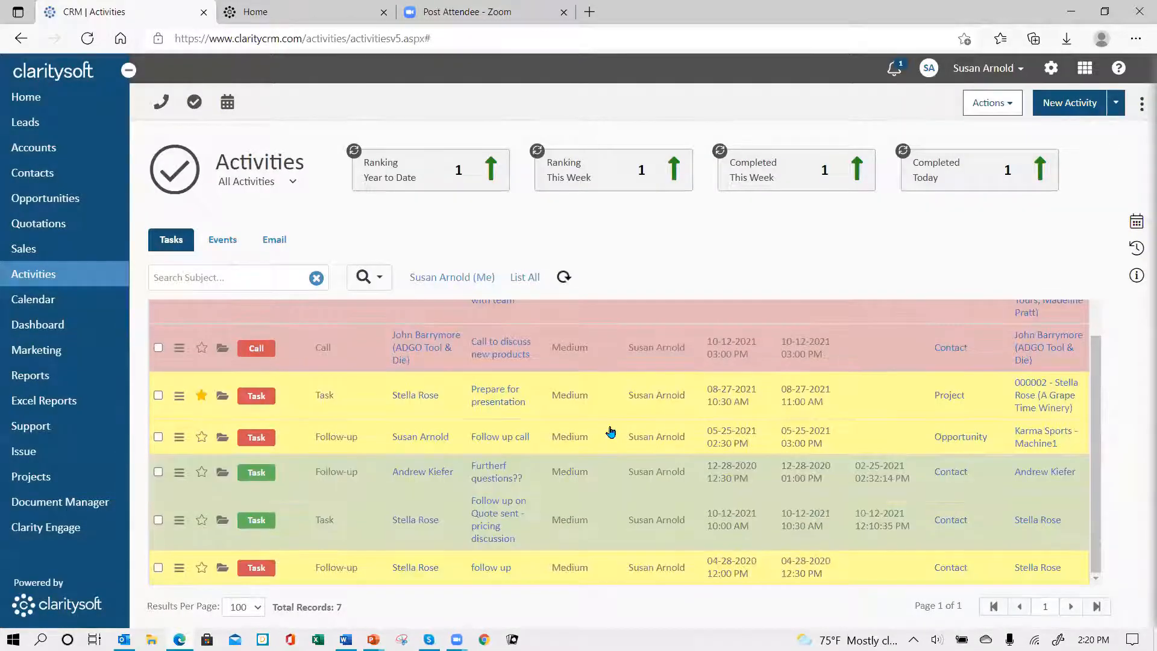
scroll(614, 431, up, 2)
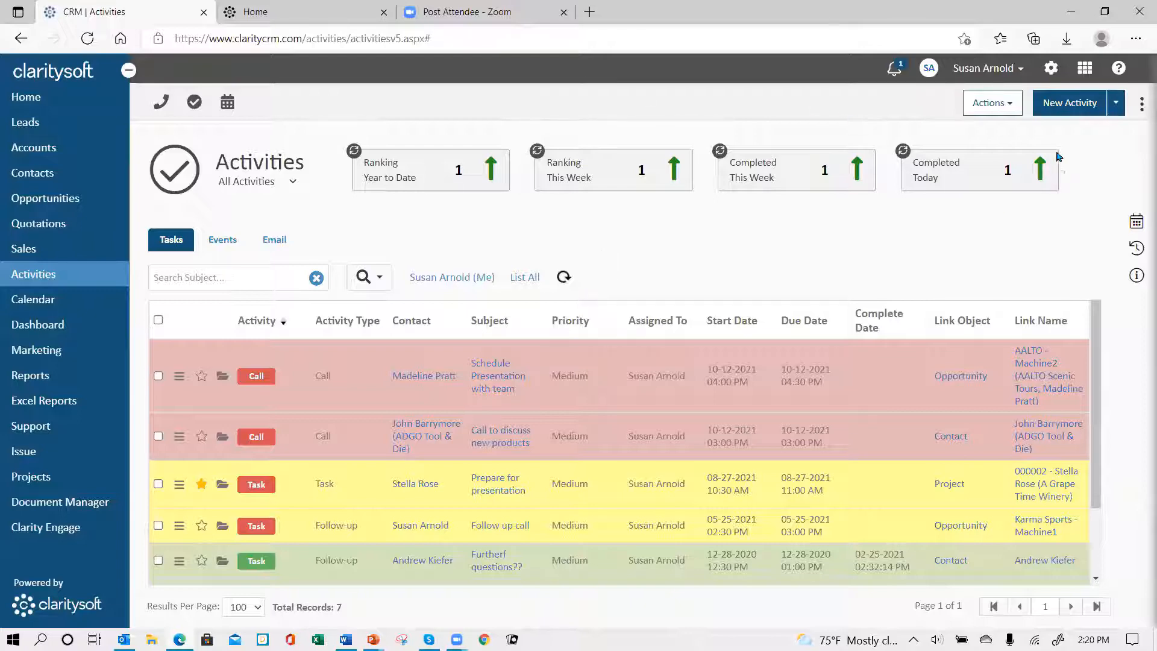
Step: Open the custom fields of the Activities module in the customization settings
click(1052, 70)
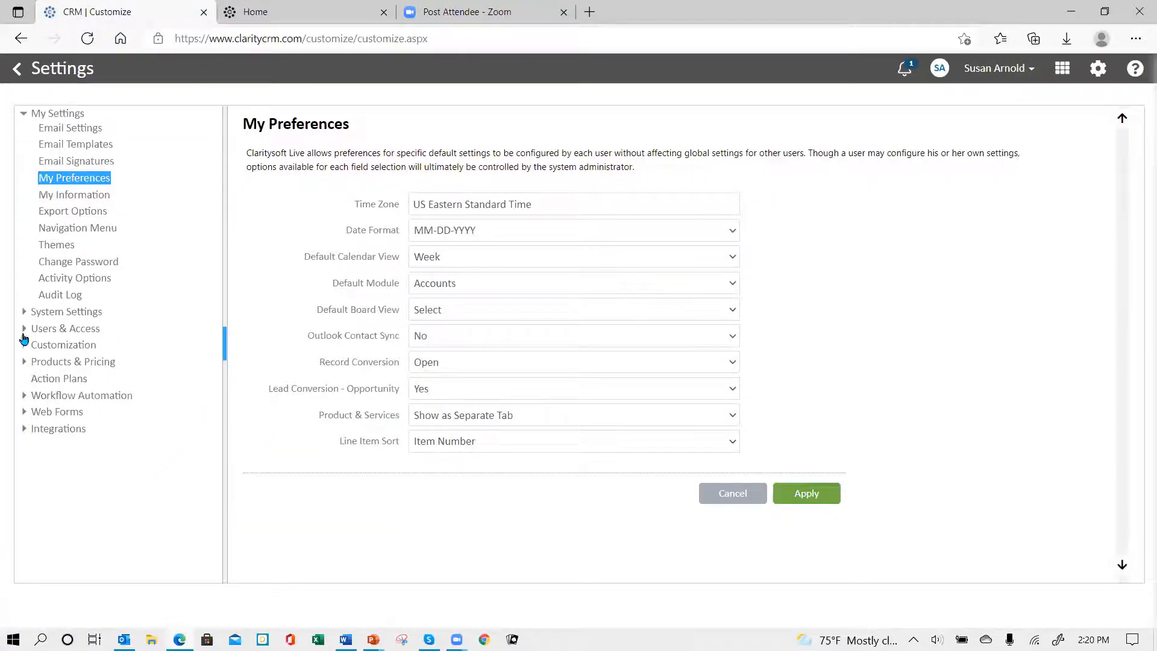
click(79, 345)
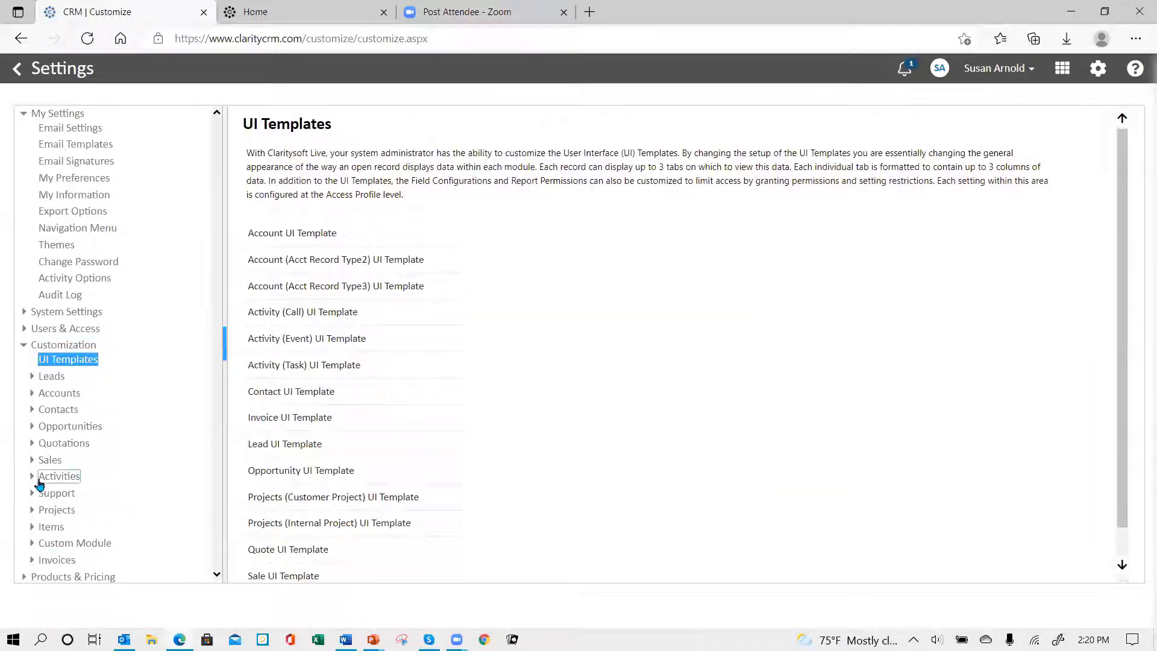
click(33, 479)
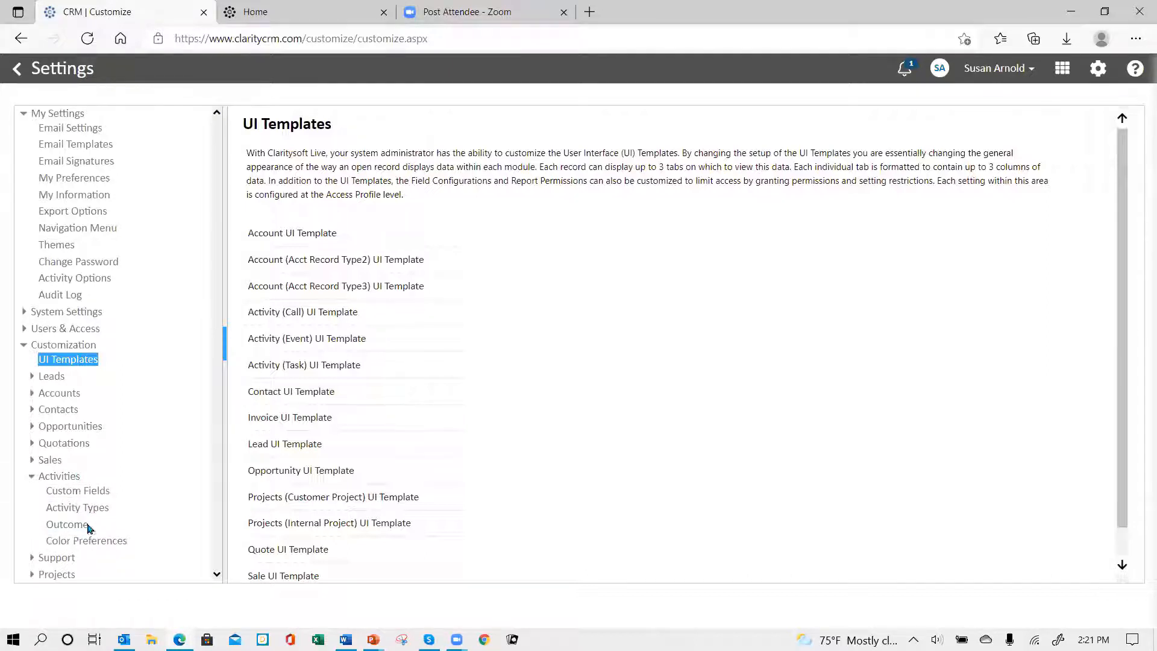
click(82, 393)
click(33, 394)
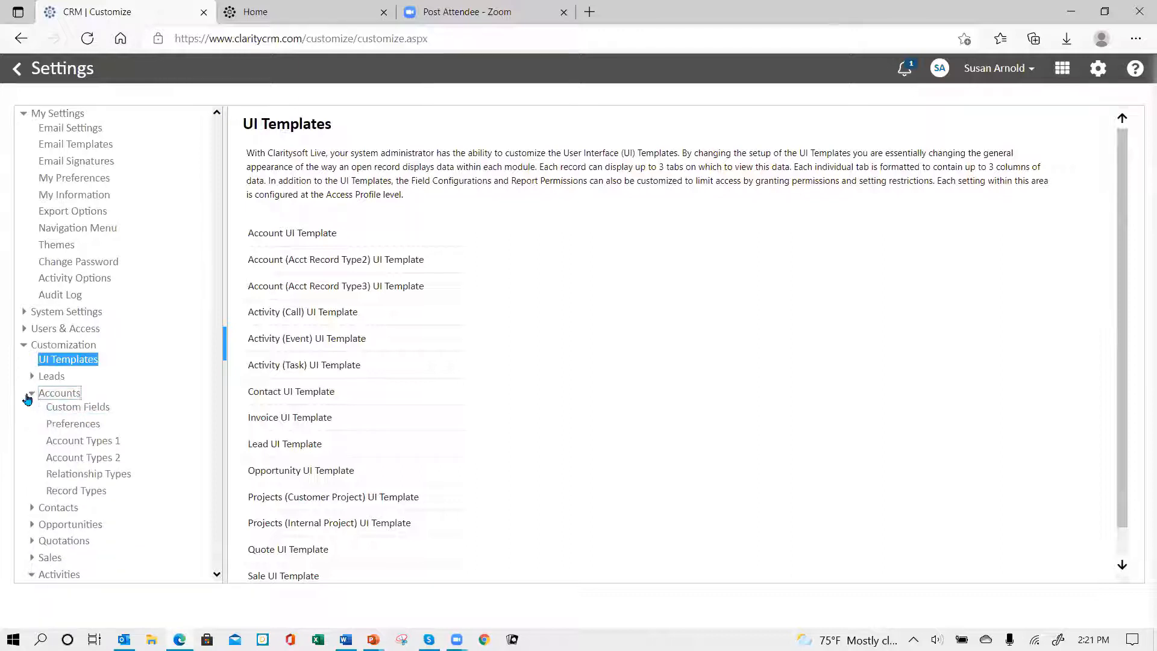
click(30, 396)
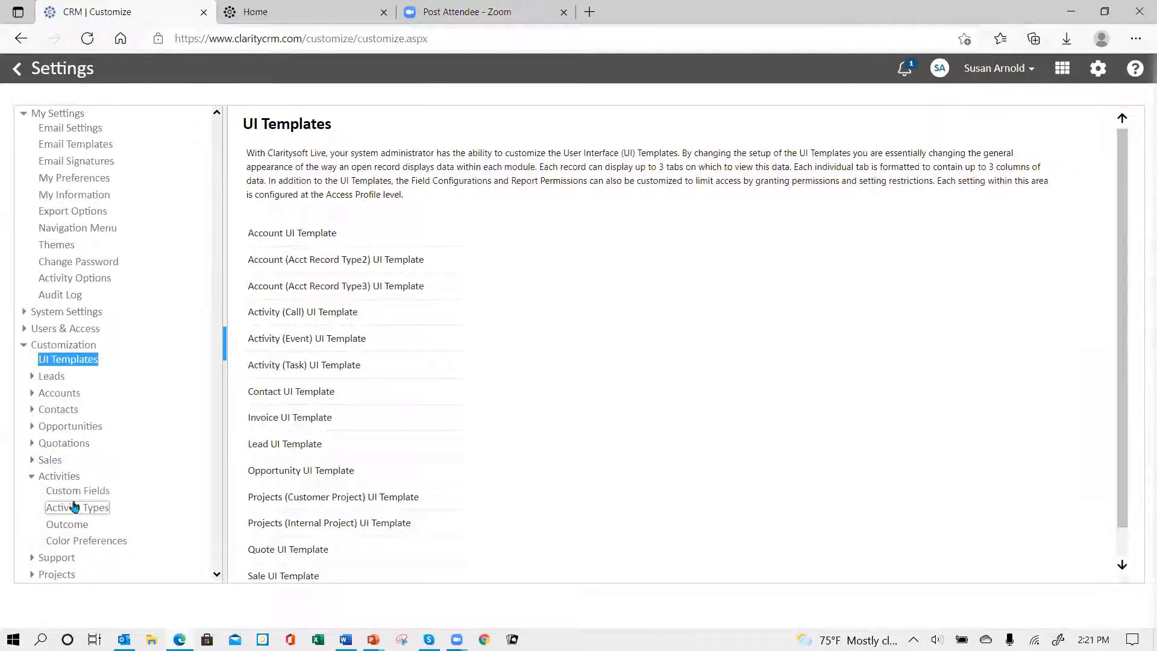
click(88, 492)
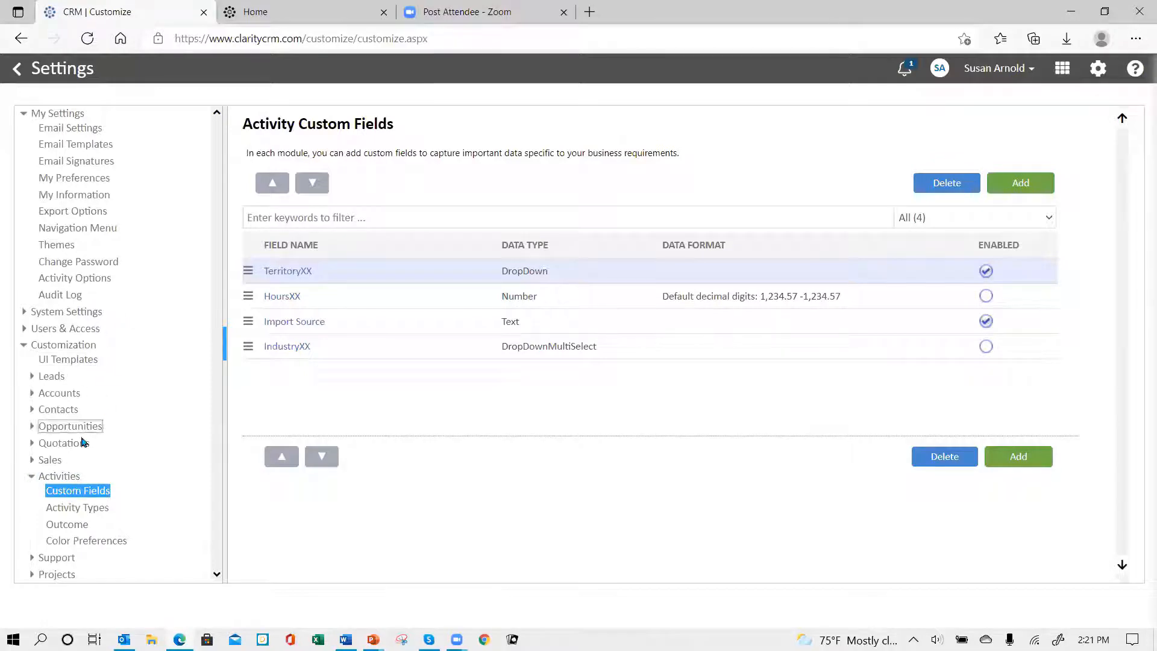
Step: Copy all drop-down values of the Industry custom field in the Accounts module, leaving that field unedited
click(59, 393)
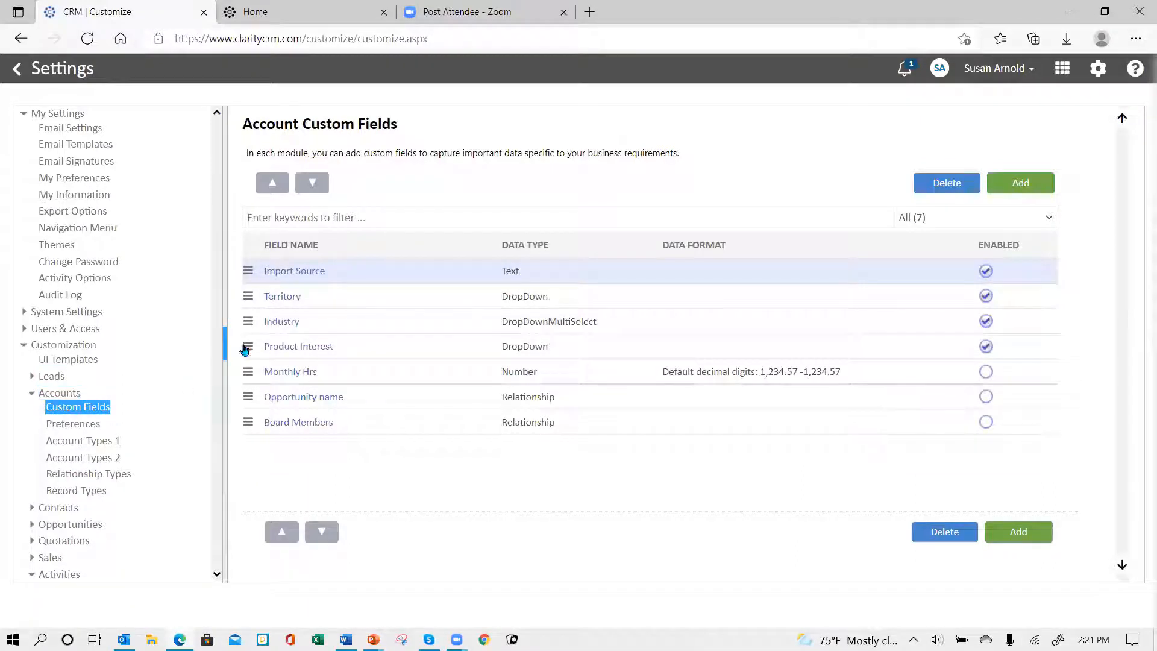
click(291, 328)
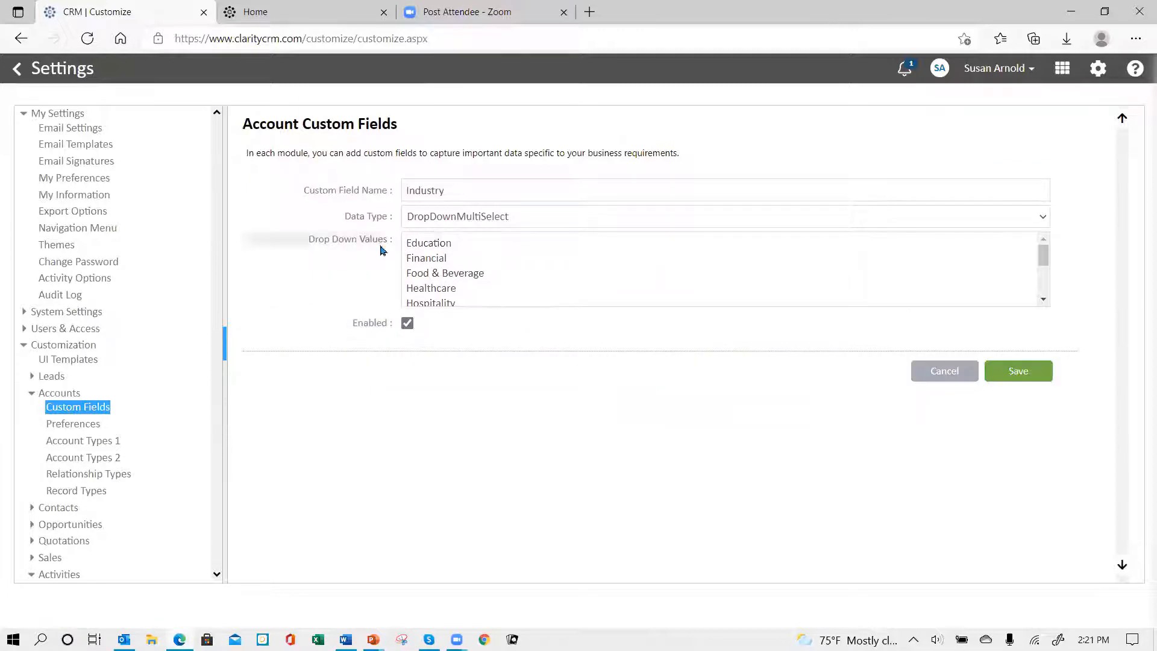
drag(405, 240, 608, 389)
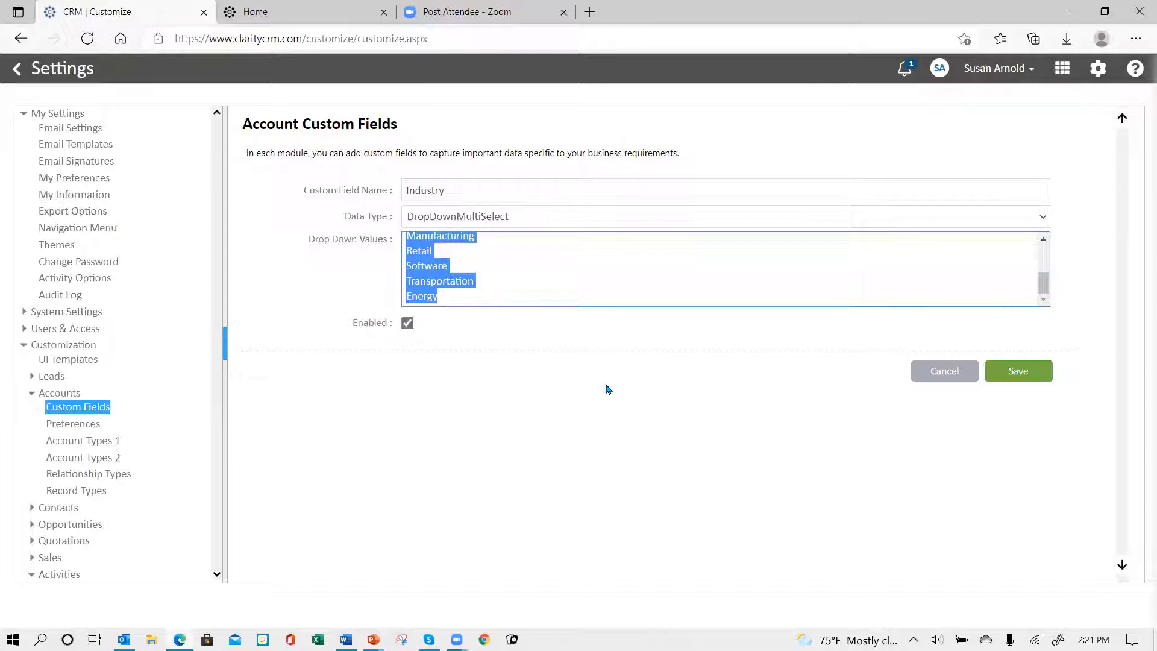
click(945, 373)
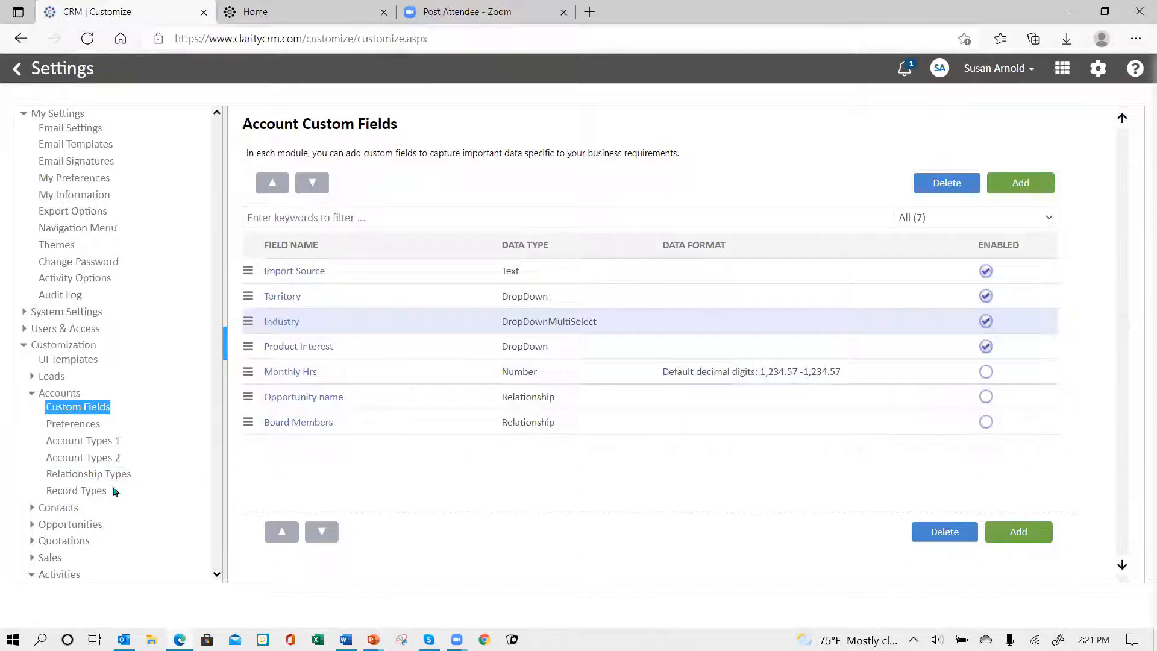
Step: Start a new custom field for the Activities module and name it "Industry"
scroll(96, 518, down, 3)
click(77, 438)
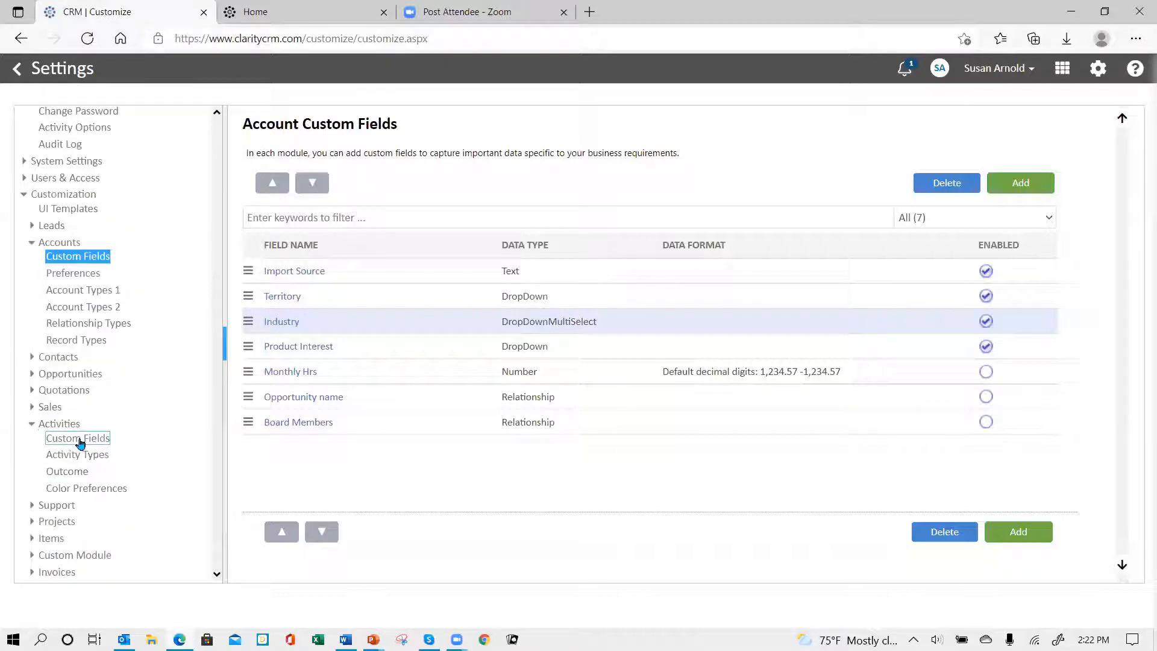
click(1019, 182)
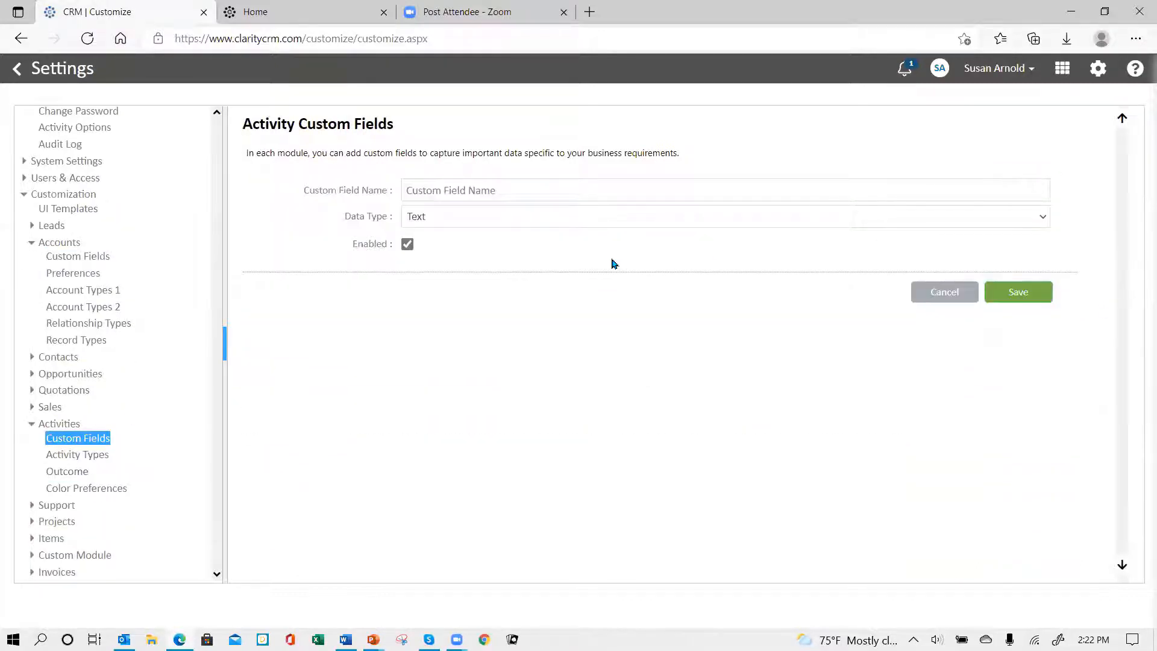
click(487, 188)
text(Industry)
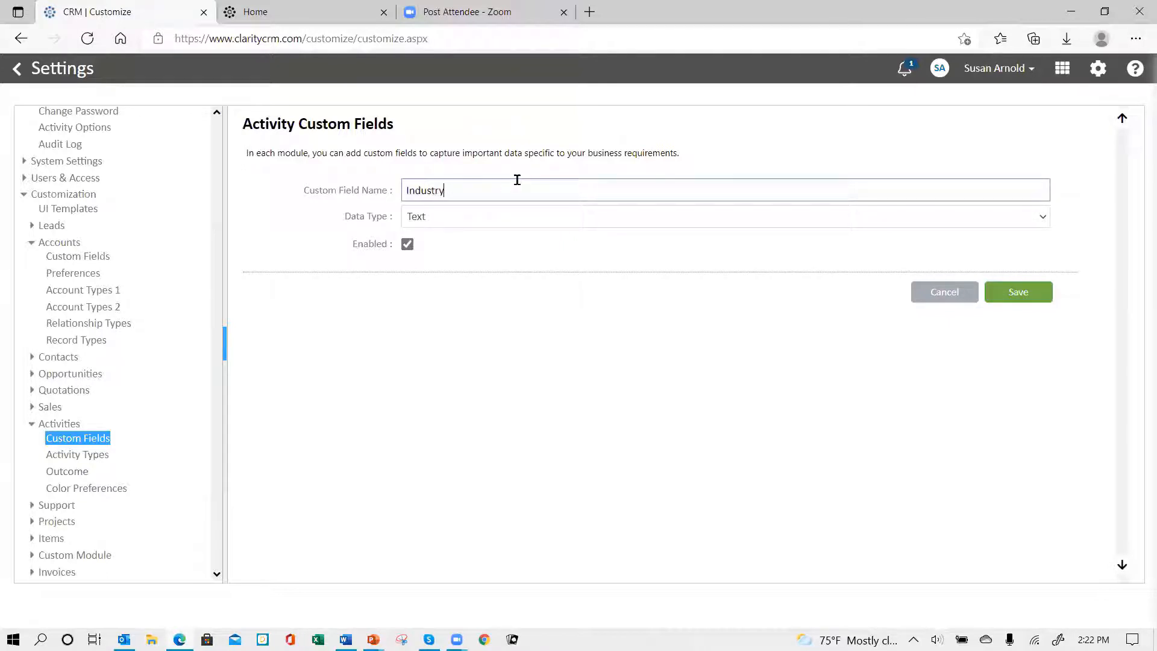
key(Tab)
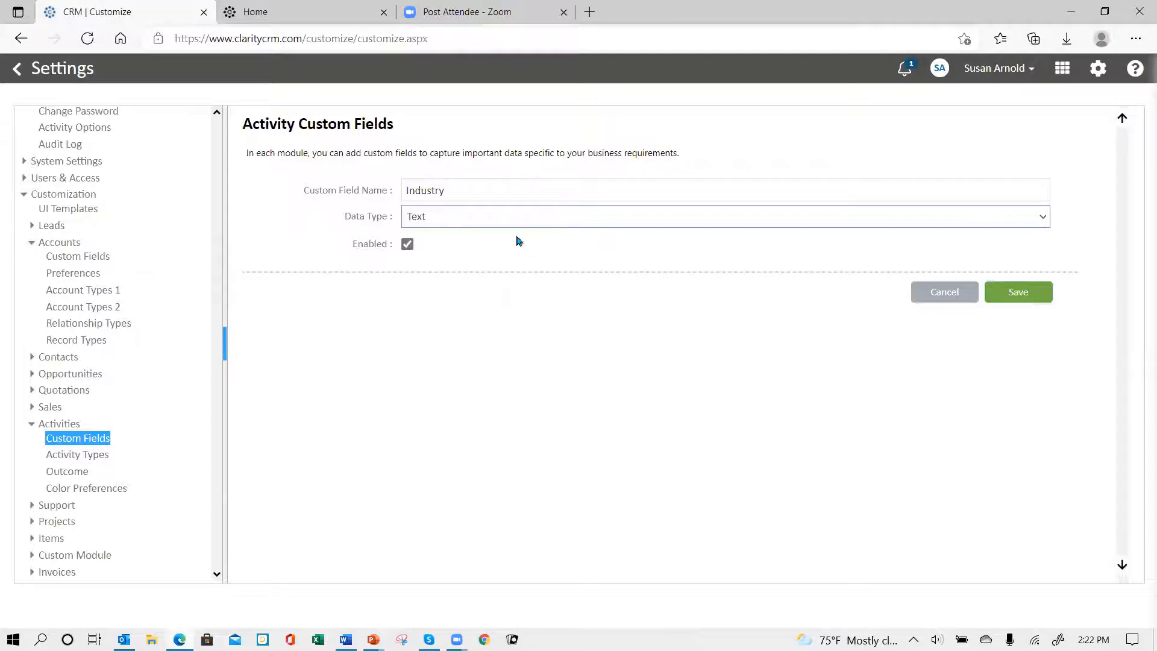
Step: Set the Industry field's data type to DropDownMultiSelect, paste the copied industry values into it and save the field
click(495, 221)
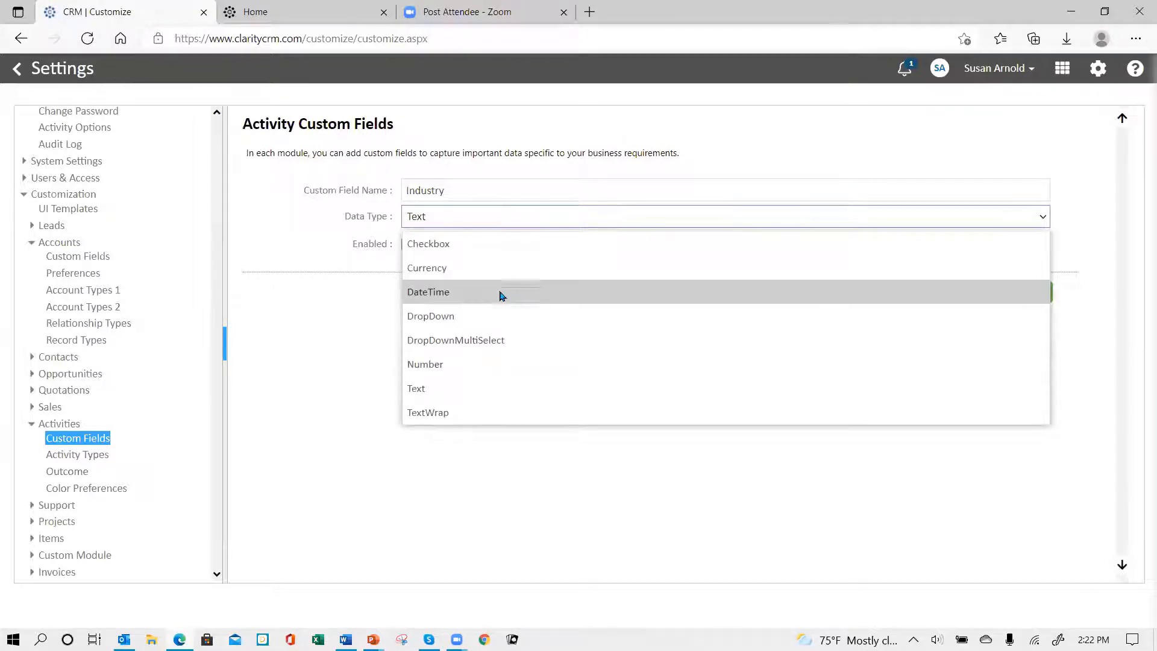
click(472, 342)
click(447, 252)
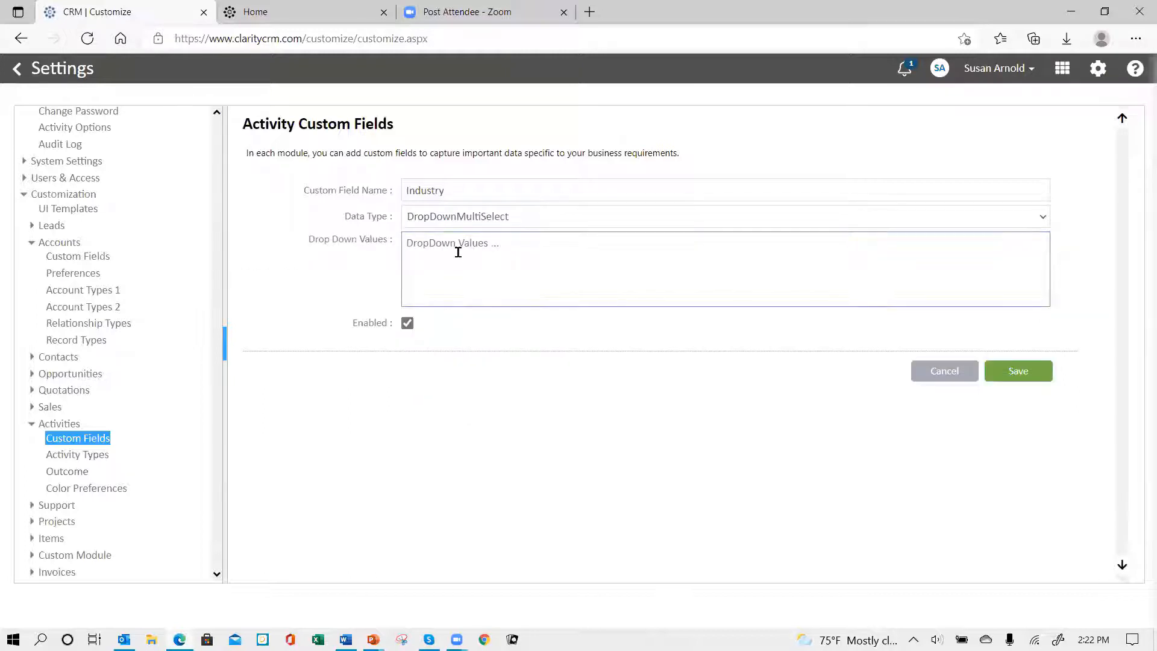
key(ctrl+v)
click(1018, 372)
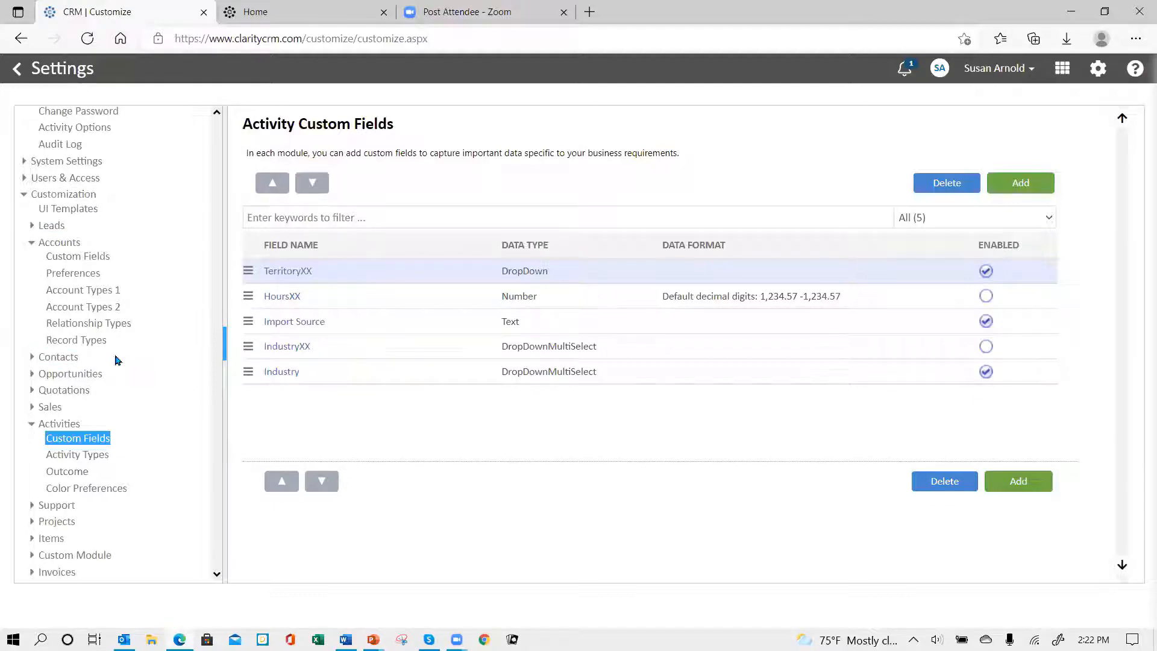
Step: Copy all drop-down values of the Territory custom field in the Accounts module, leaving that field unedited
click(81, 257)
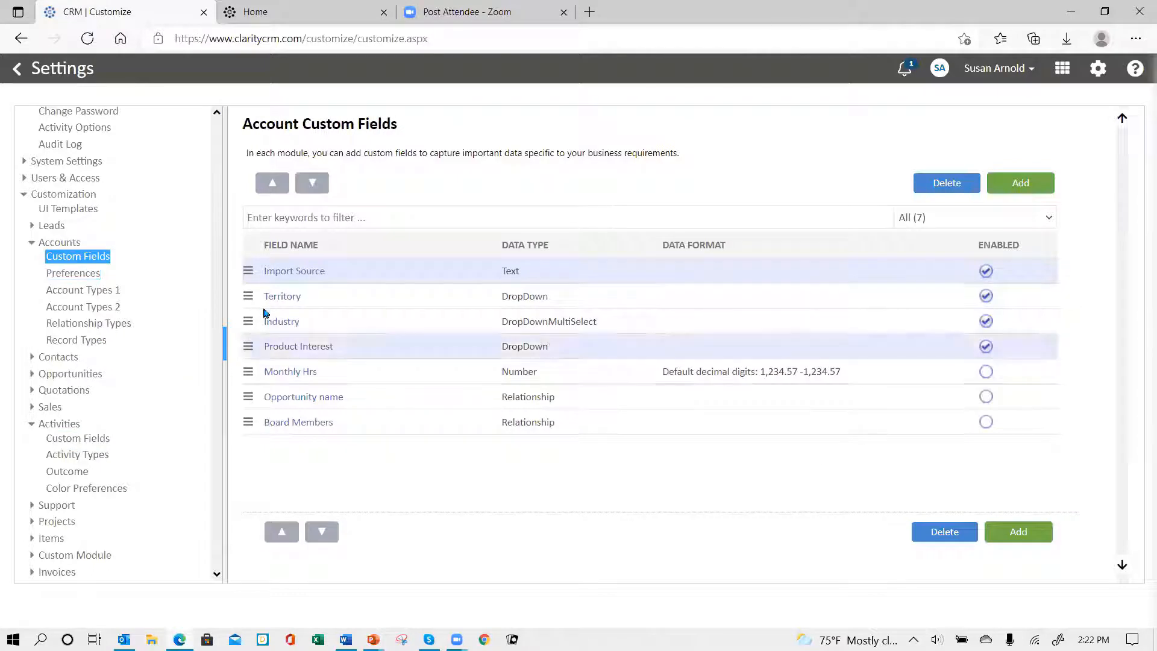
click(277, 297)
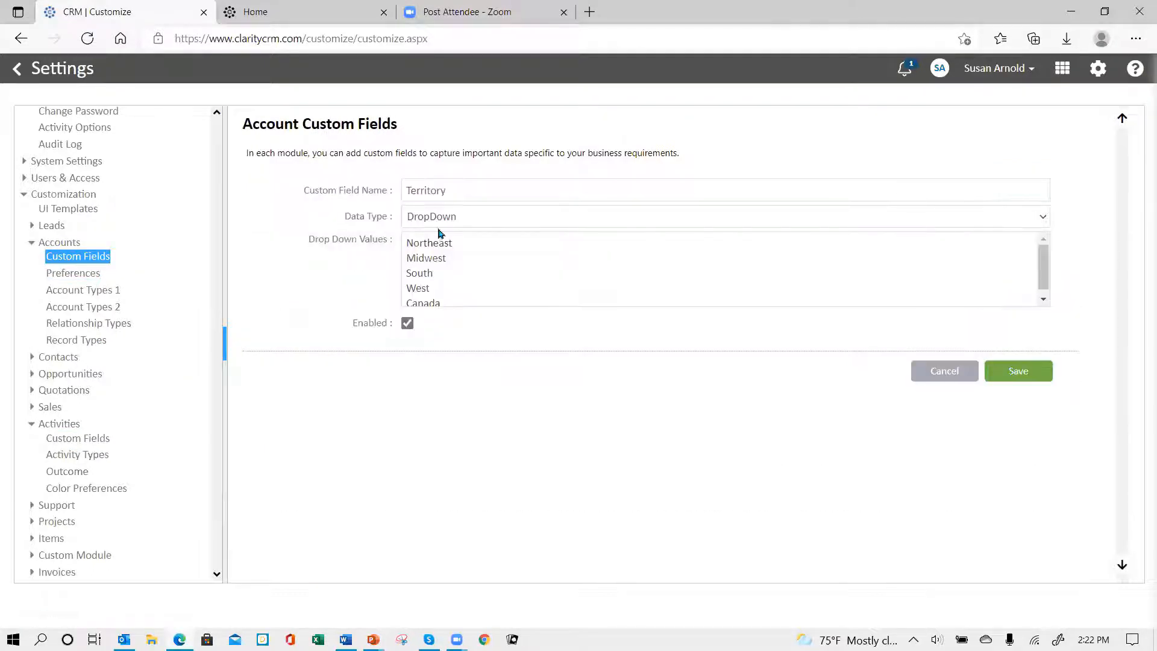
drag(405, 241, 431, 289)
drag(505, 328, 532, 363)
key(ctrl+c)
click(936, 370)
Step: Add a custom field named "Territory" to the Activities module with data type DropDown, paste the copied territory values and save it
click(81, 440)
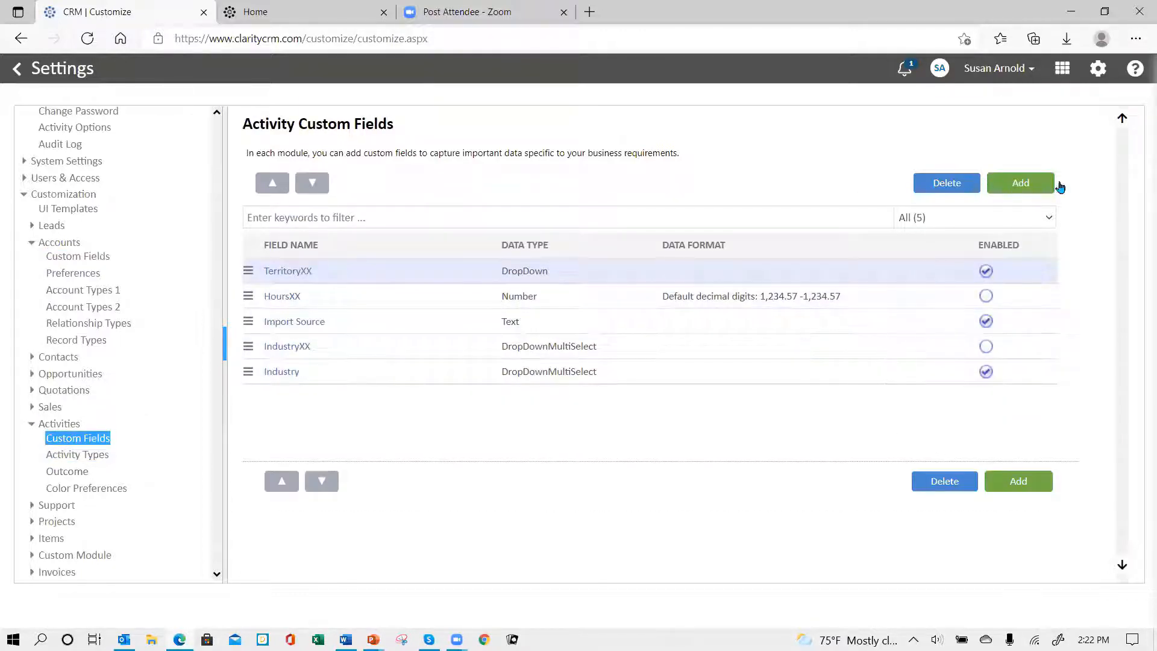
click(1021, 184)
click(483, 195)
text(Ter)
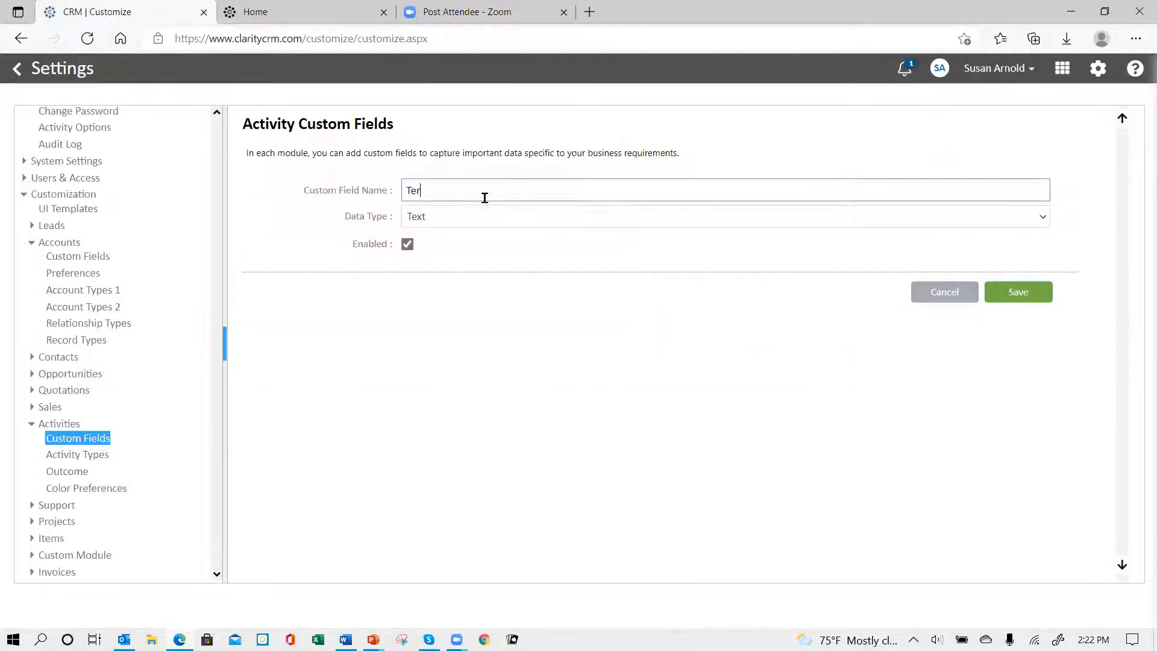
text(ritory)
click(452, 221)
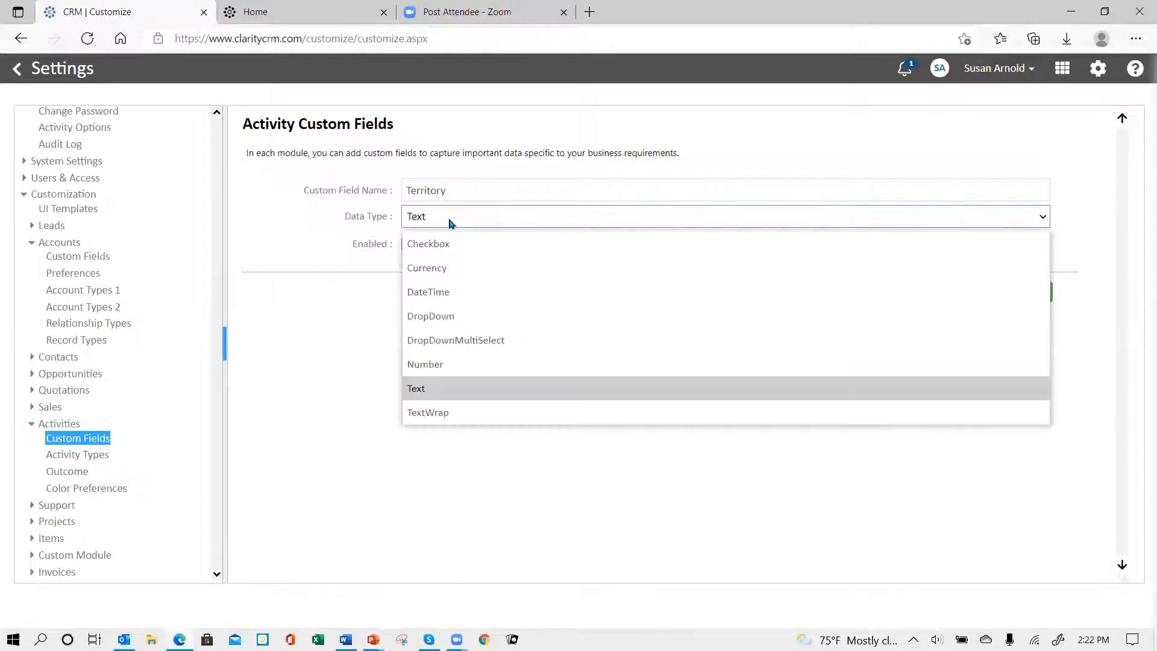
click(446, 312)
click(449, 257)
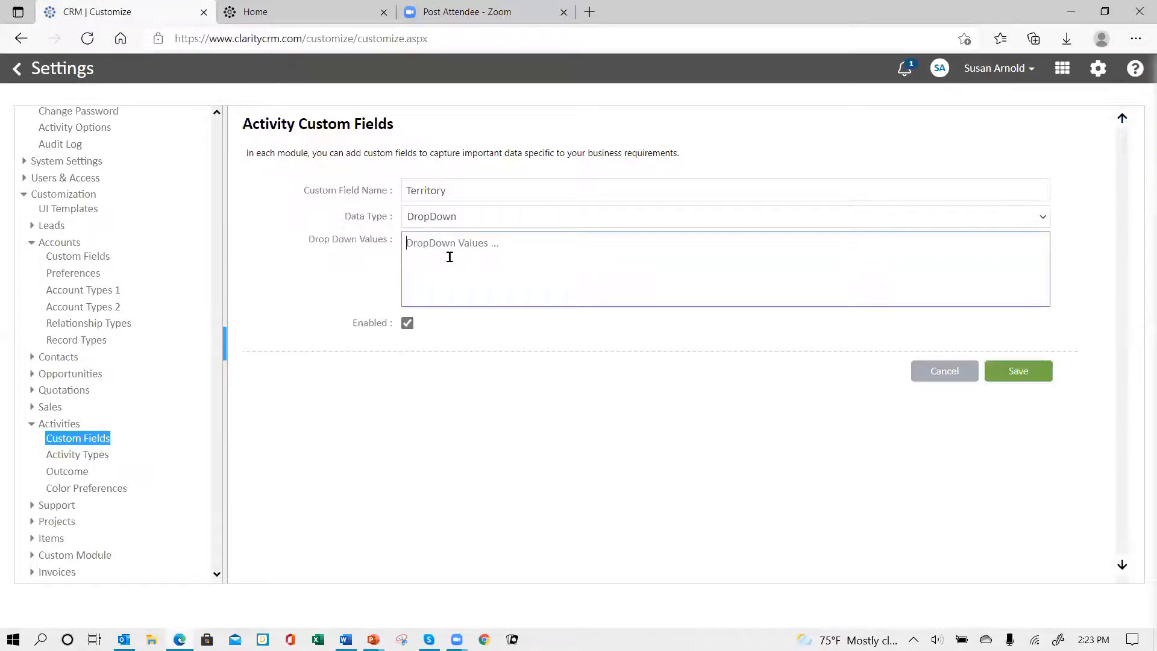
key(ctrl+v)
click(1032, 372)
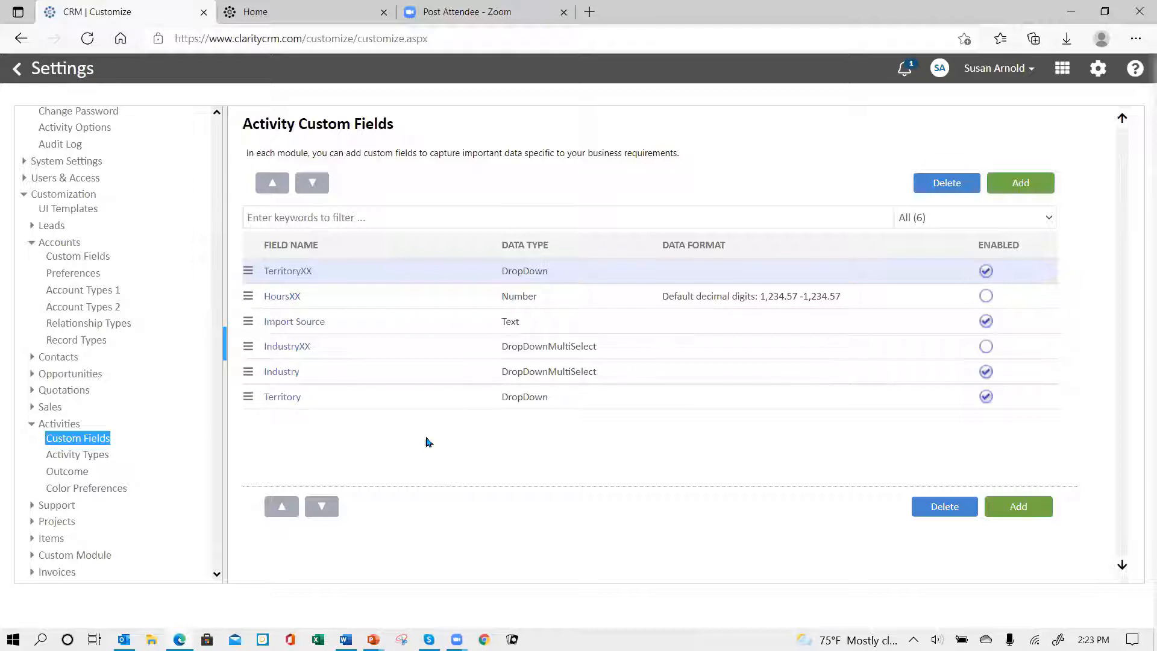
Step: Add an Activities custom field named "Hours Spent" with data type Number and the default decimal digits format, and save it
click(1025, 185)
click(436, 190)
text(Hour)
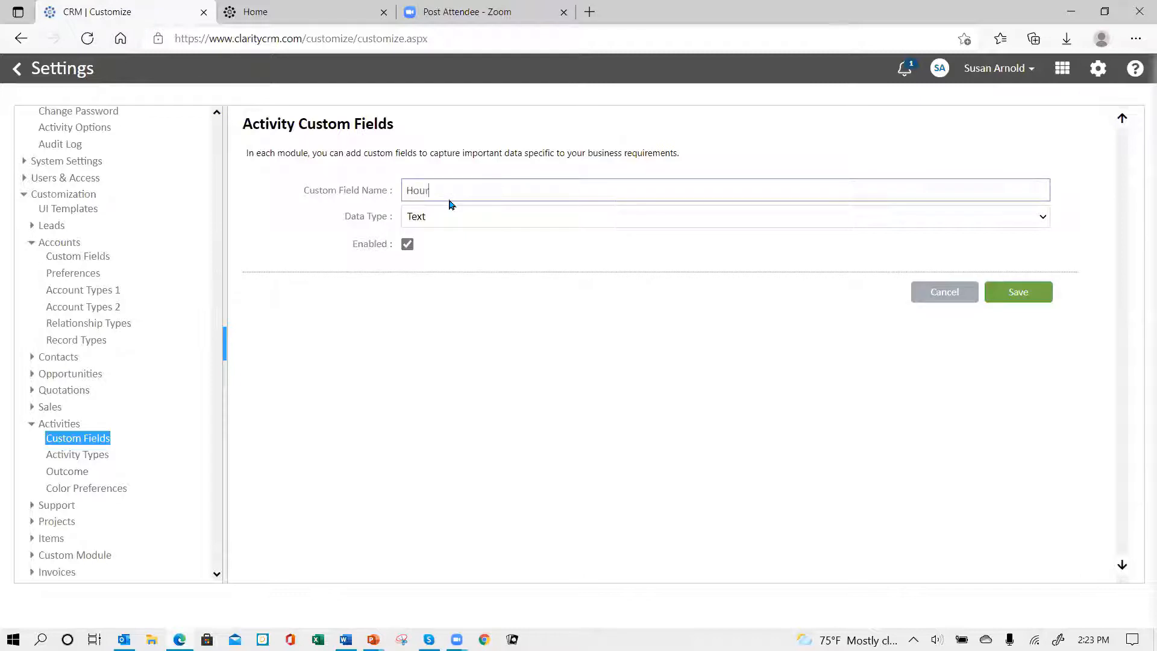
text(s Spent)
click(463, 219)
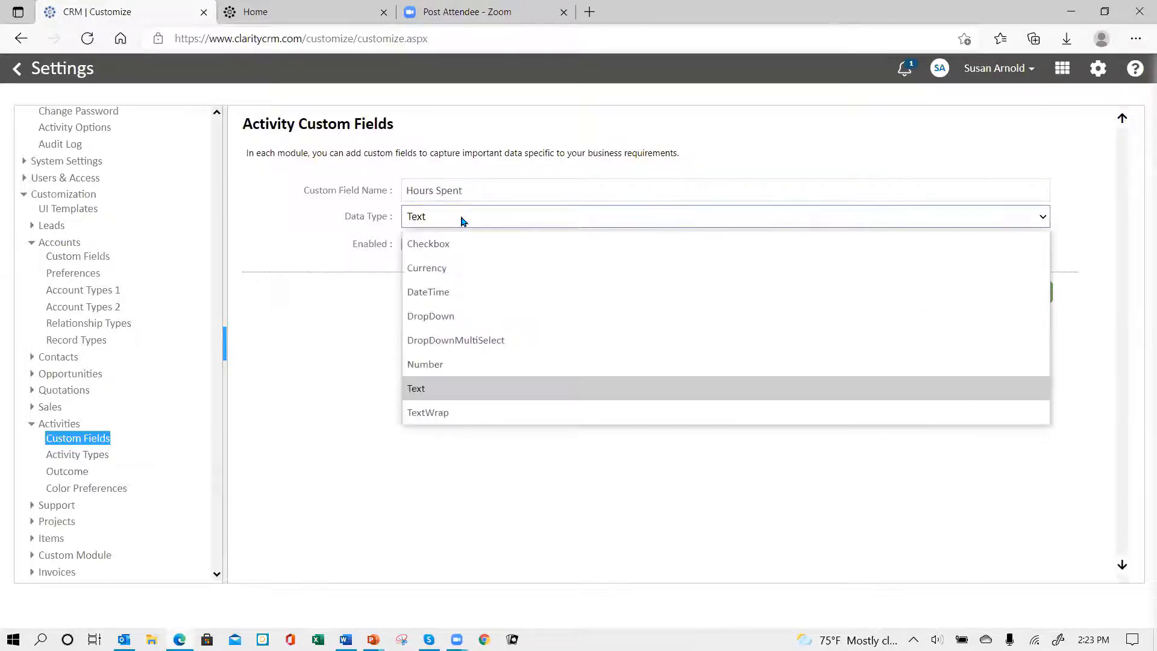
click(456, 368)
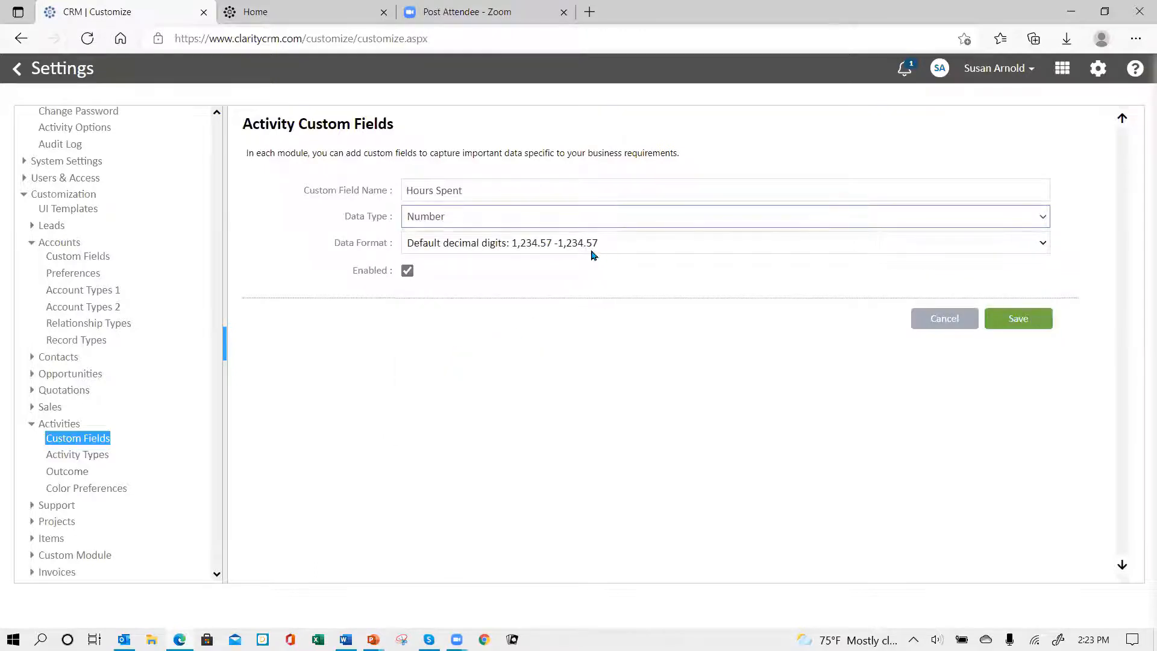
click(629, 249)
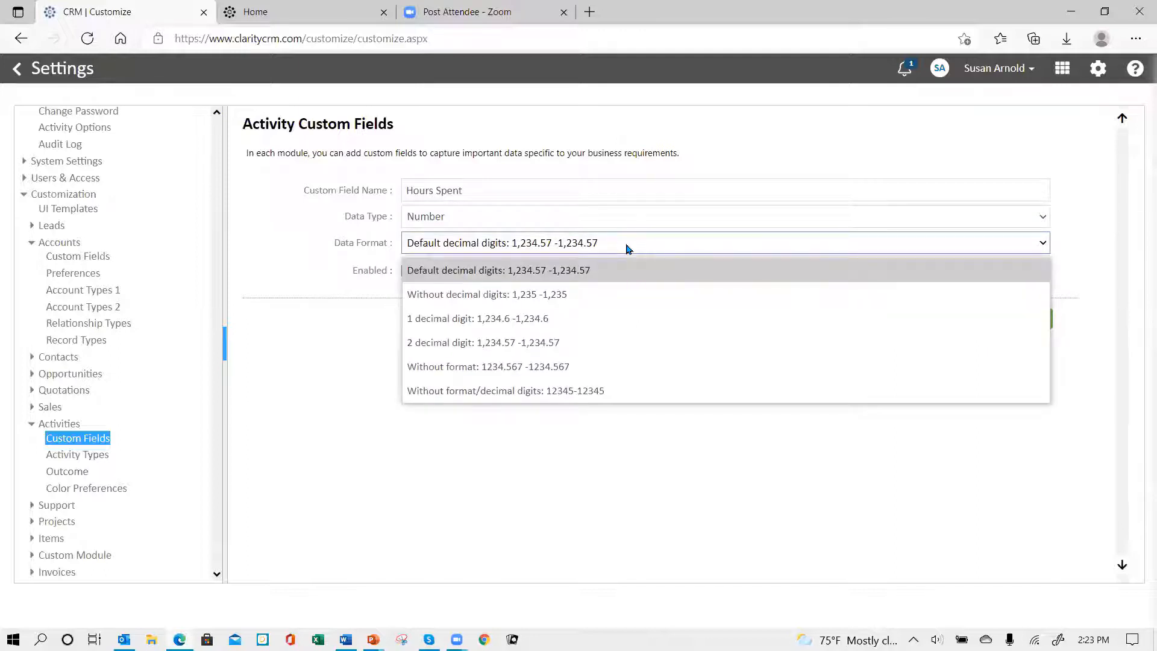
click(628, 249)
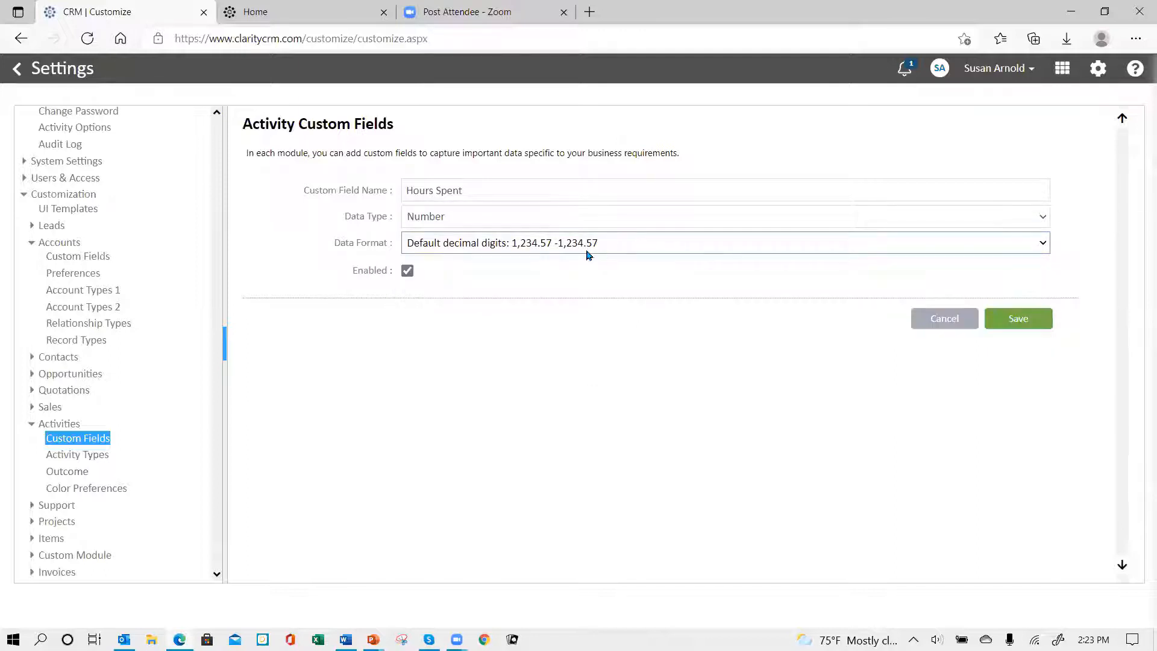
click(1023, 323)
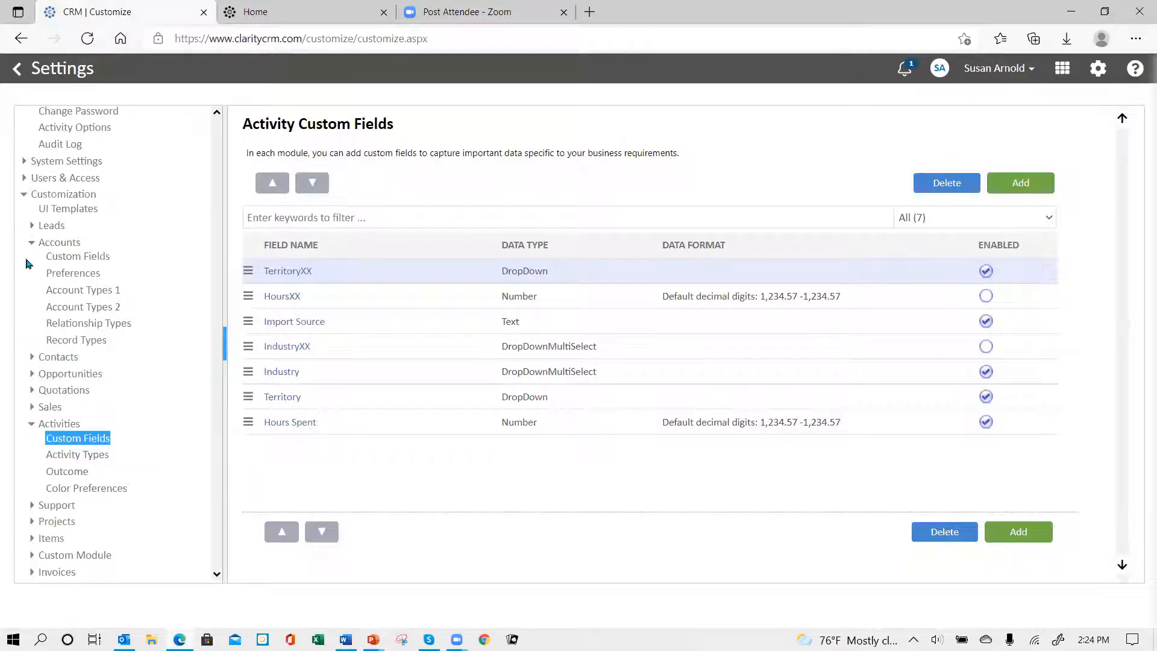
Step: In the Activity (Call) UI template for profile All, place Hours Spent and Industry above Note in Visible Fields and Territory under More Button
click(34, 243)
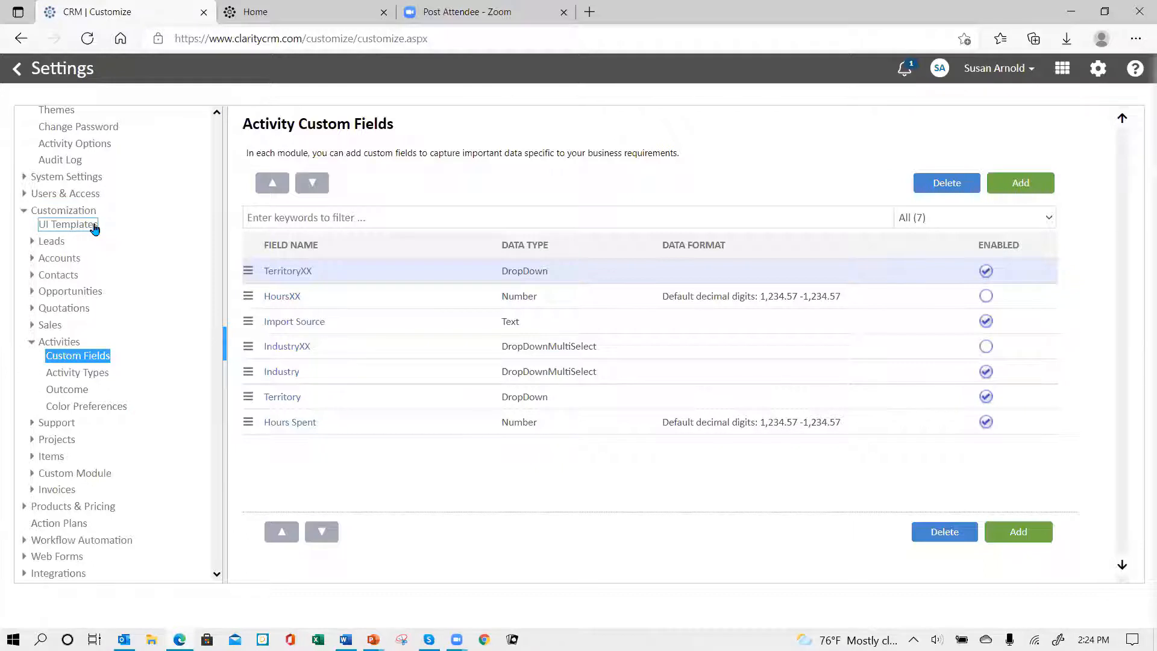
click(74, 231)
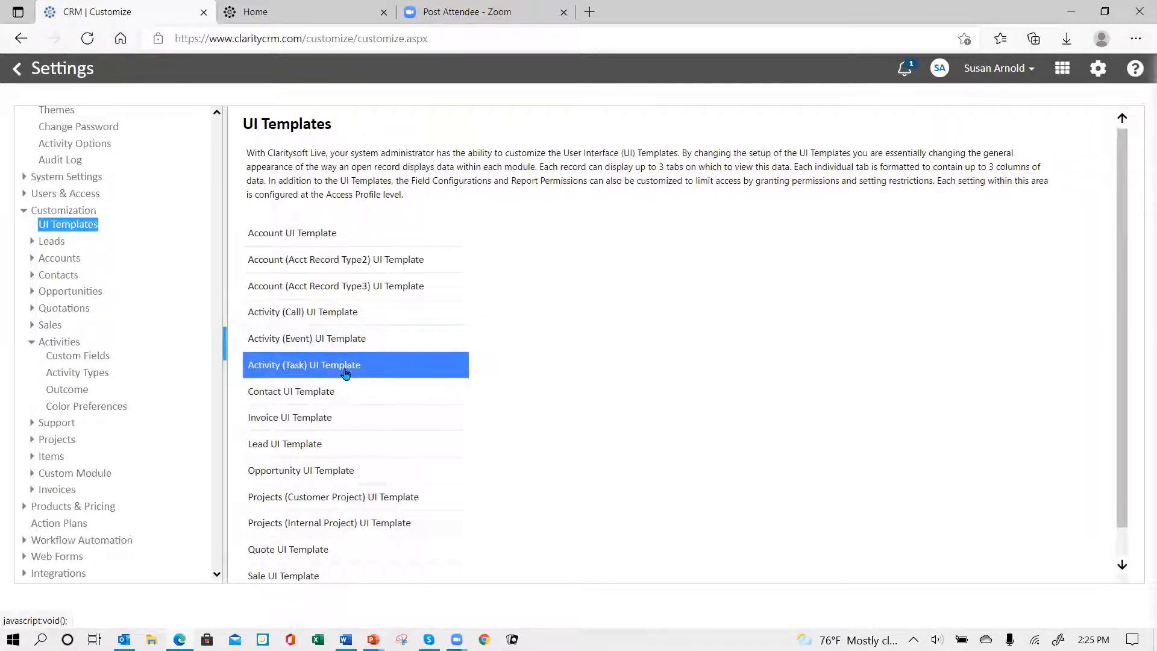
click(315, 314)
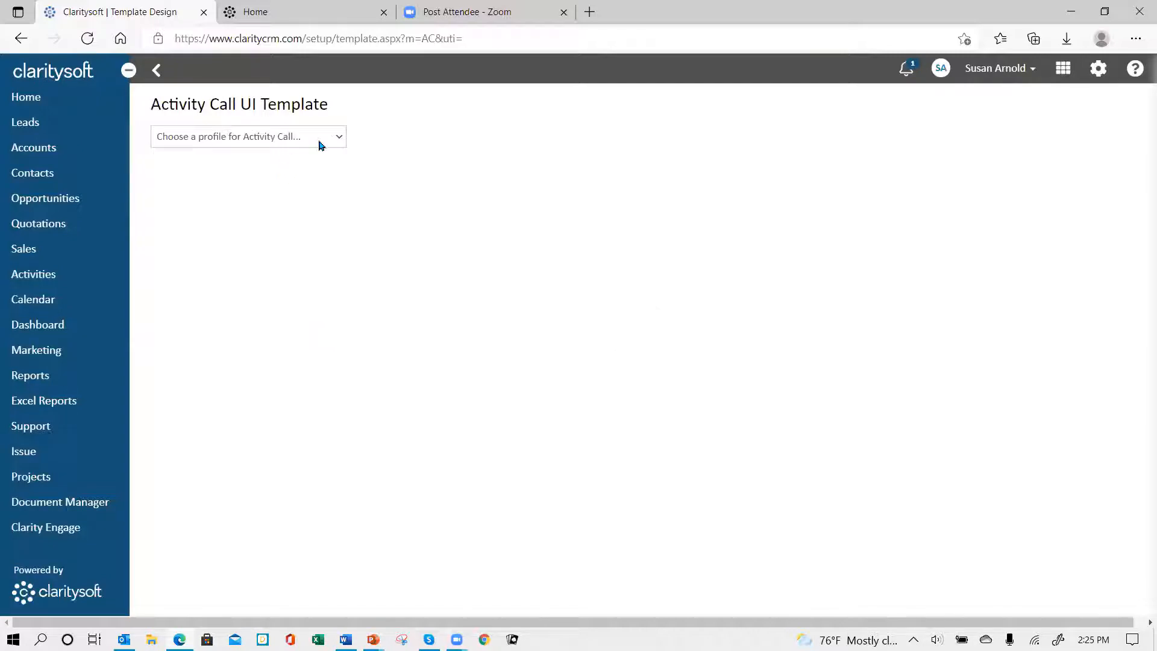
click(320, 141)
click(294, 212)
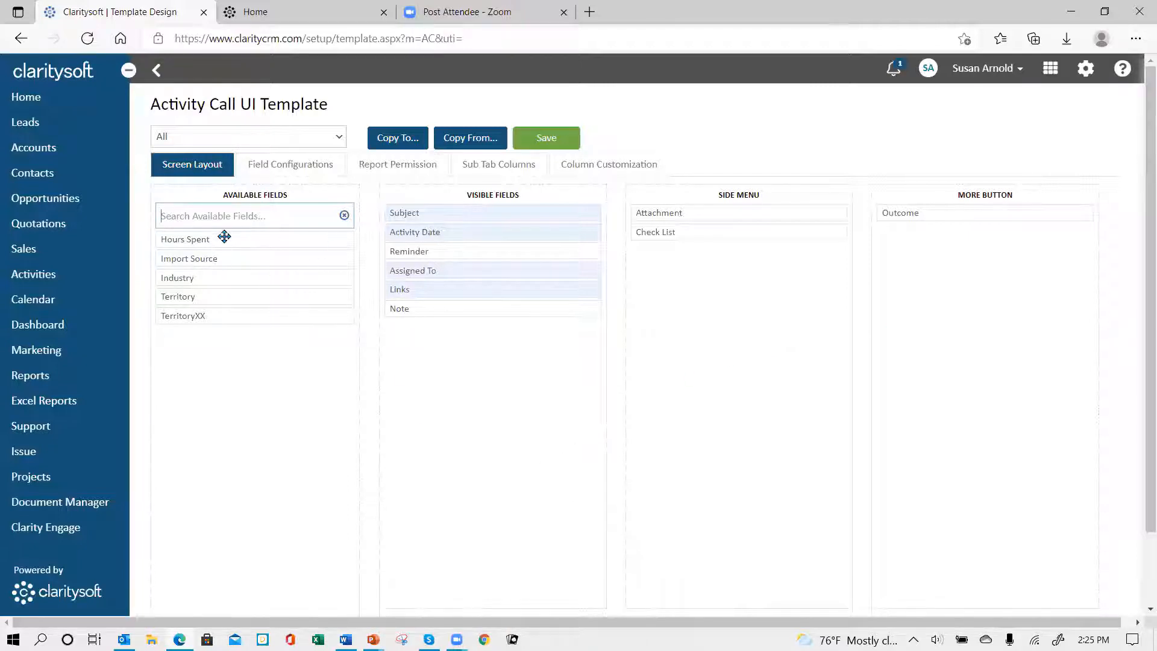
drag(225, 238, 441, 328)
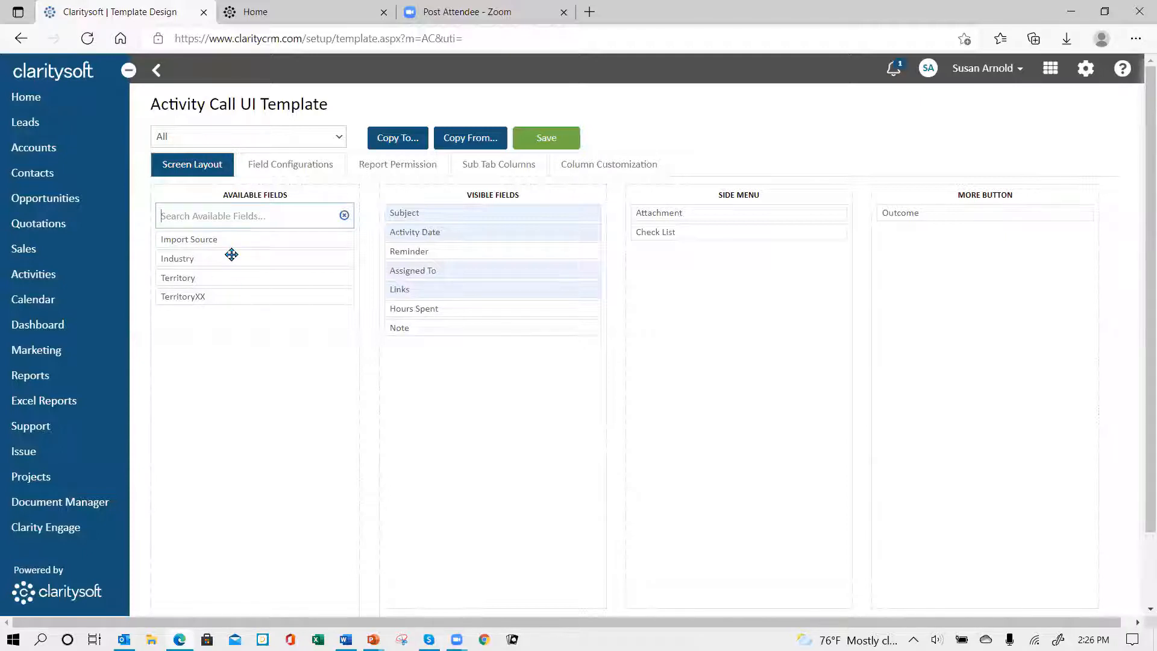
drag(232, 255, 465, 321)
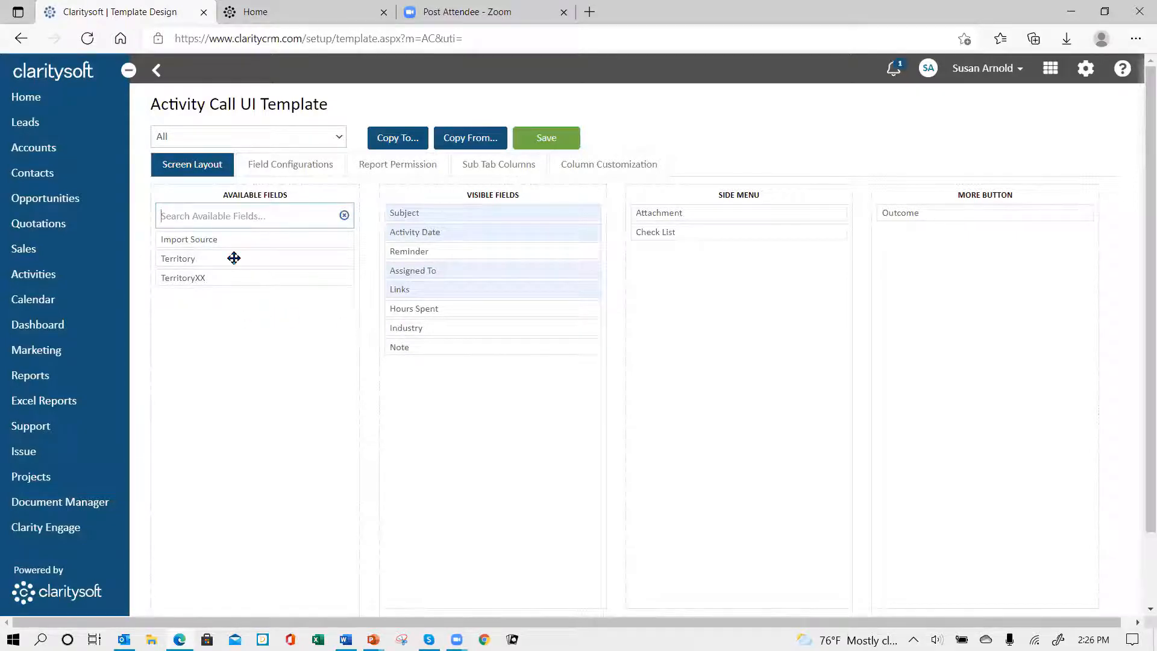
drag(234, 258, 713, 249)
drag(217, 258, 940, 231)
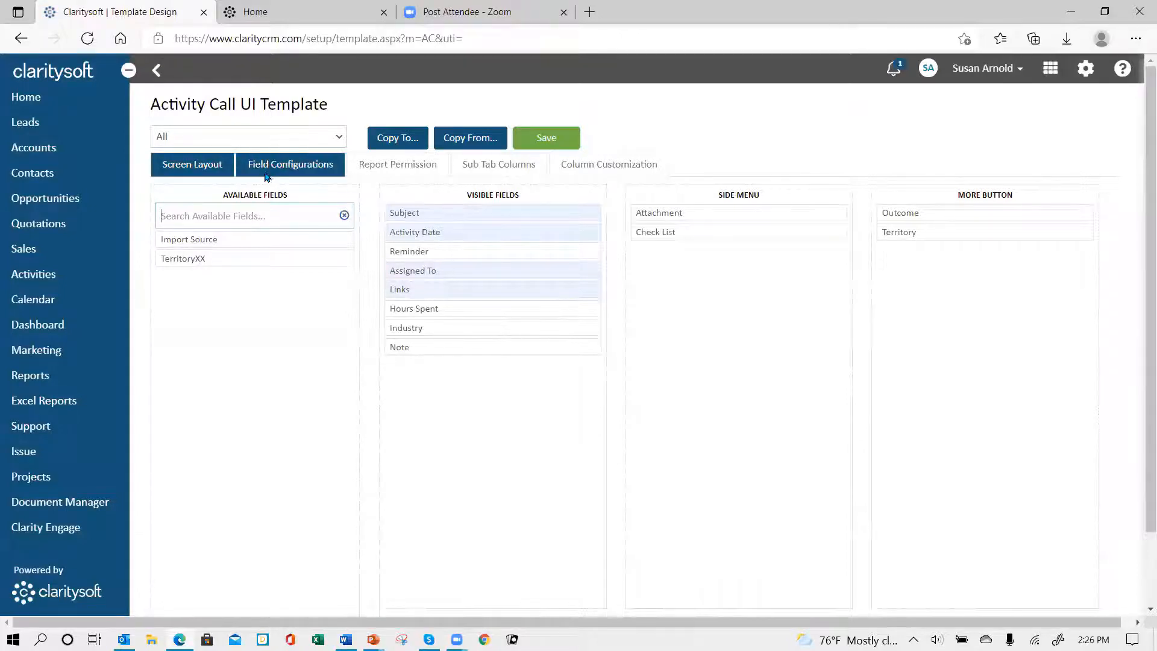
Step: Add Hours Spent to the end of the Call template's visible list columns, apply the columns to users and save the template
click(618, 170)
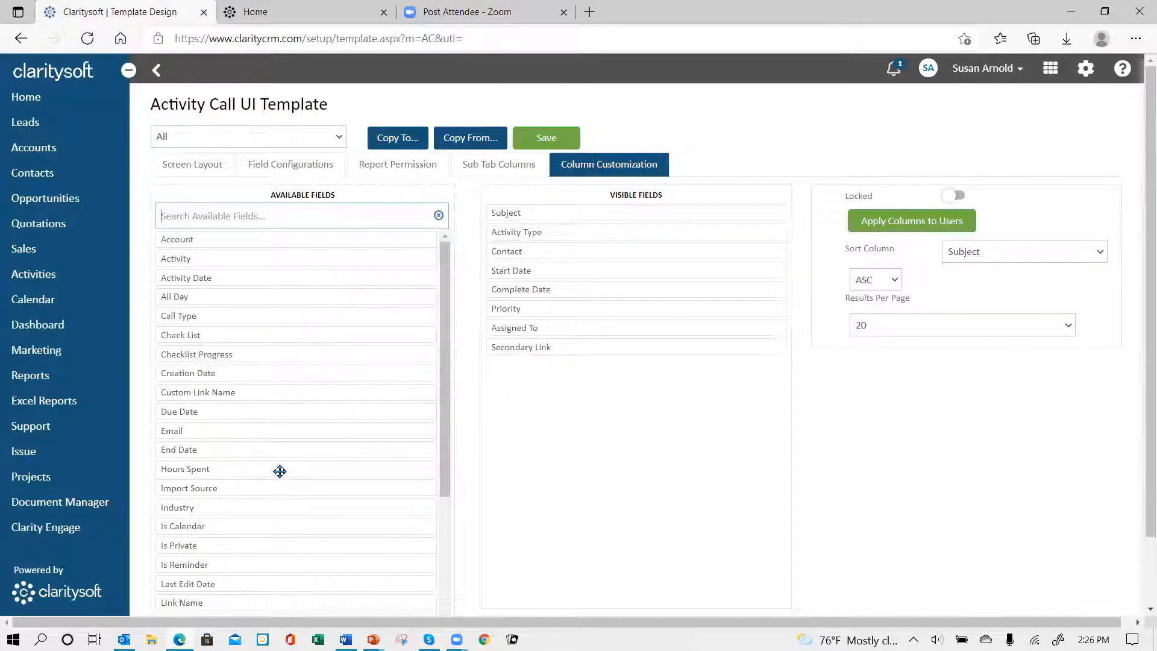
drag(277, 469, 609, 364)
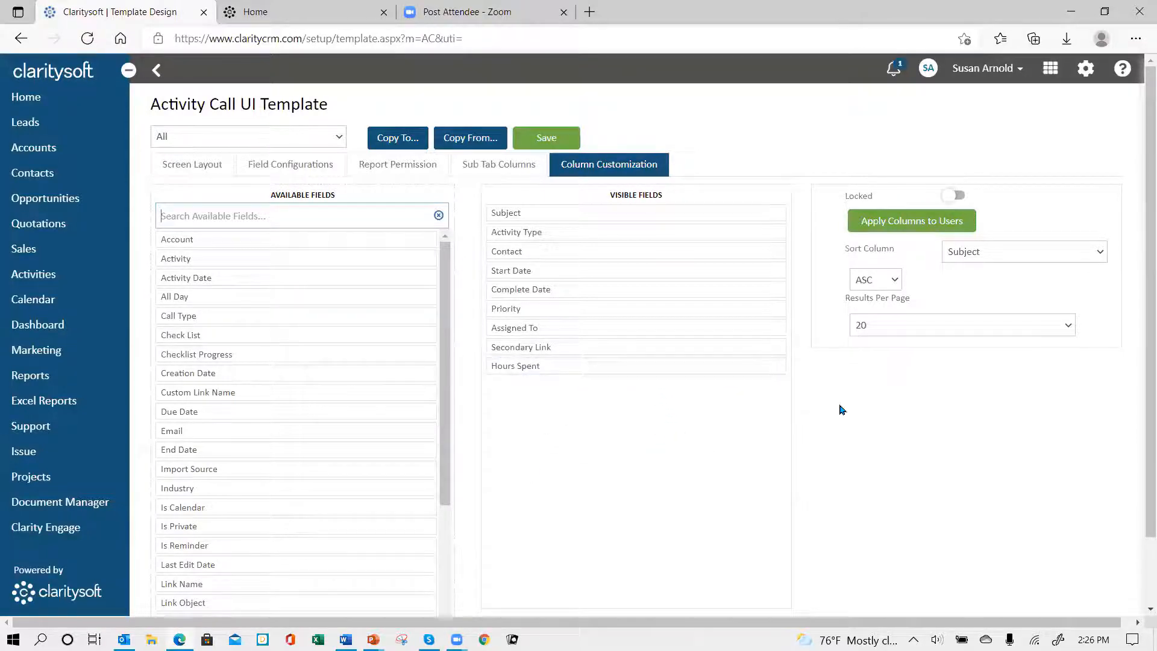
click(904, 221)
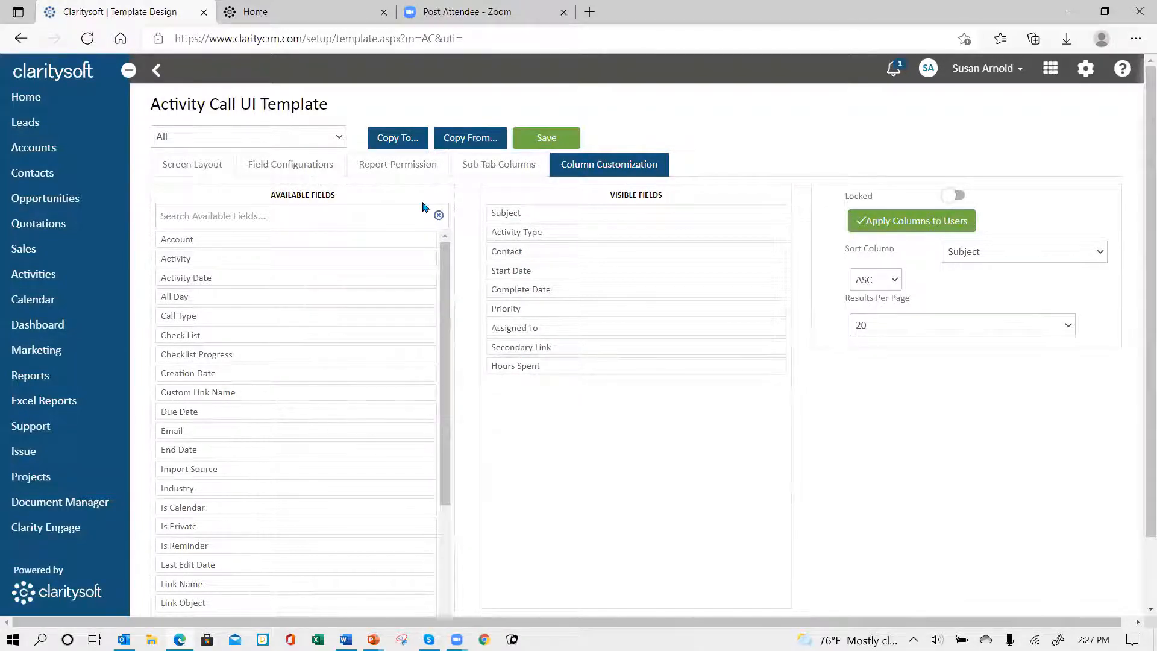
click(547, 138)
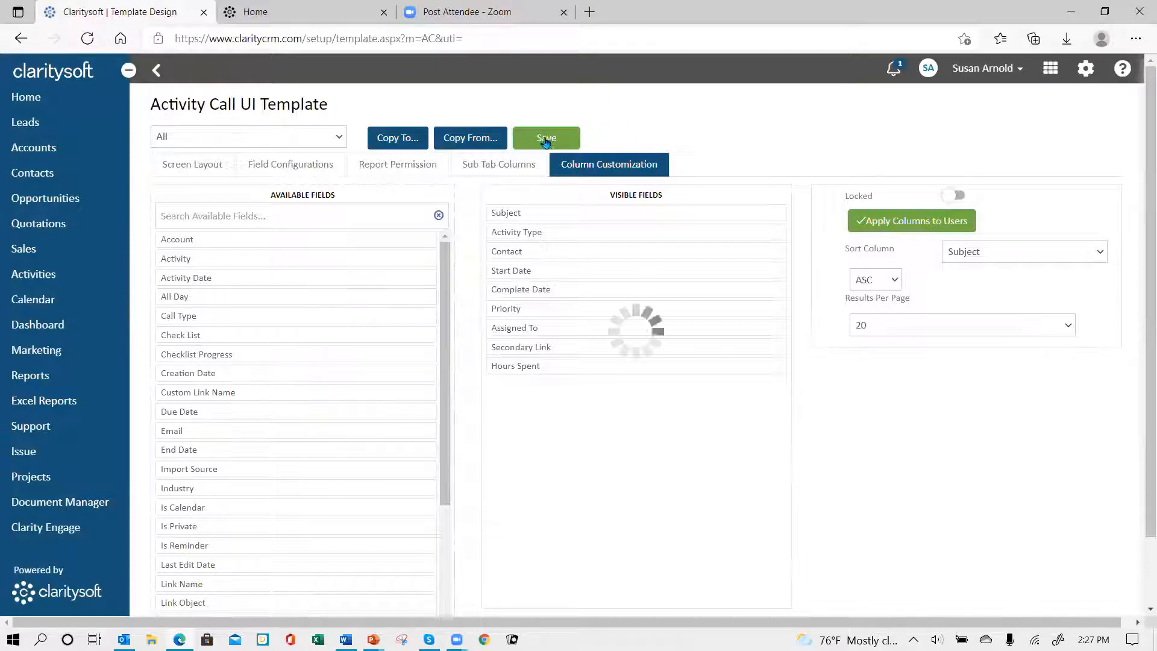
Step: In the Activity (Event) UI template for profile All, place Hours Spent above Outcome, put Industry and Territory under More Button, and save
click(156, 71)
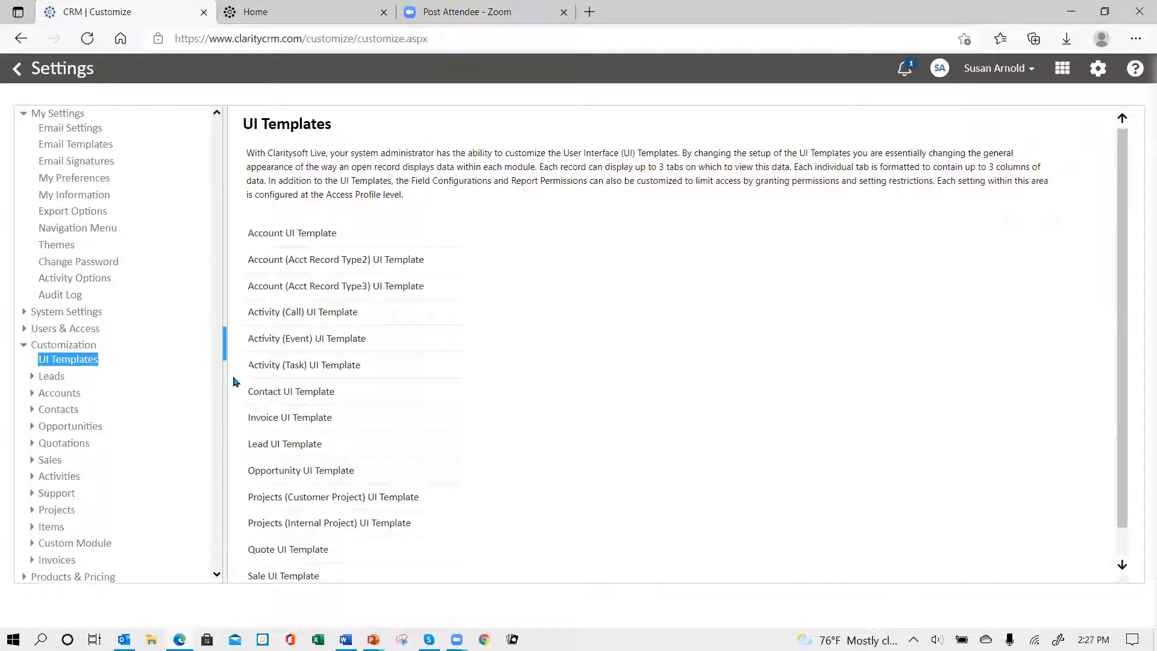
click(284, 339)
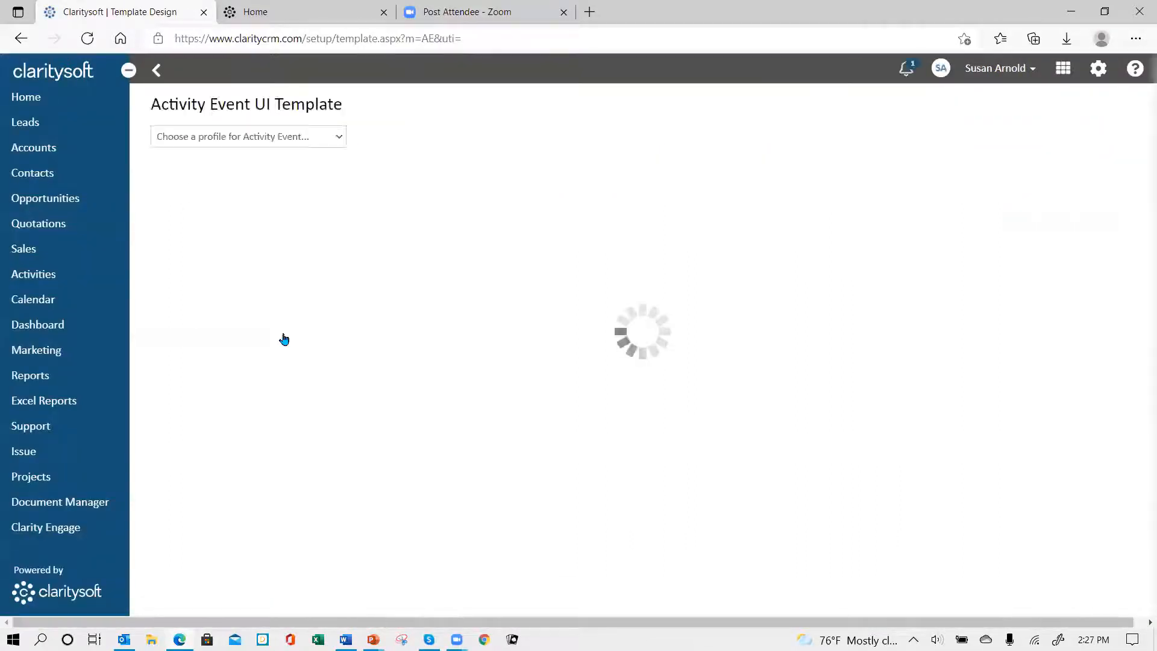
click(336, 139)
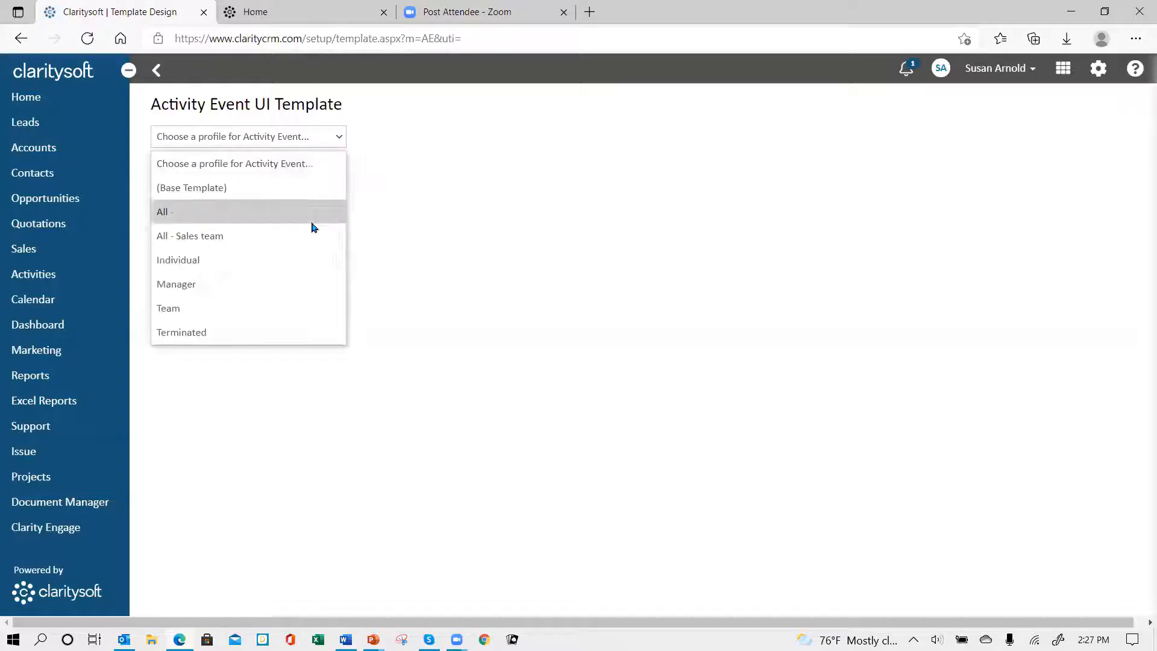
click(306, 215)
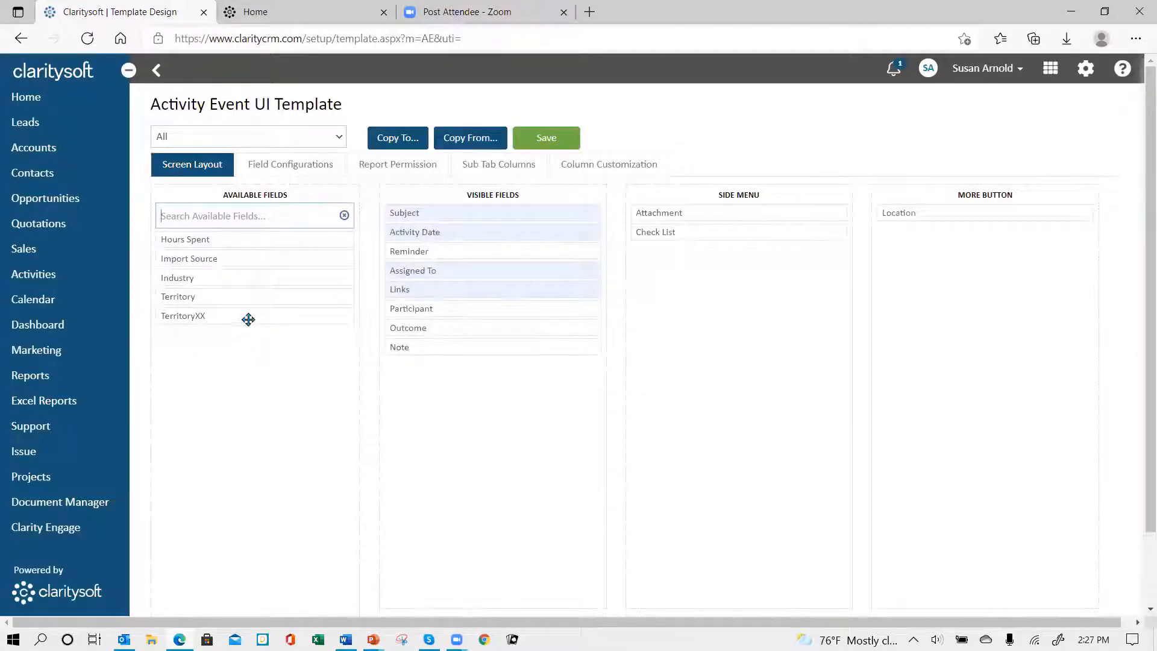
drag(253, 233, 480, 320)
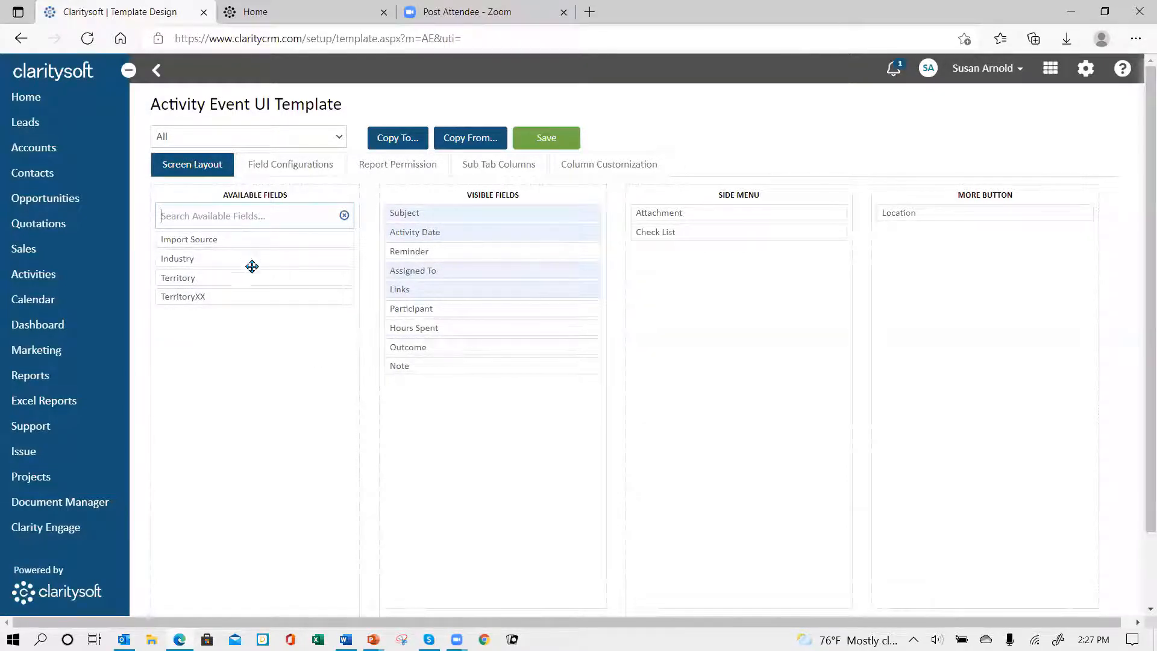
drag(255, 260, 910, 254)
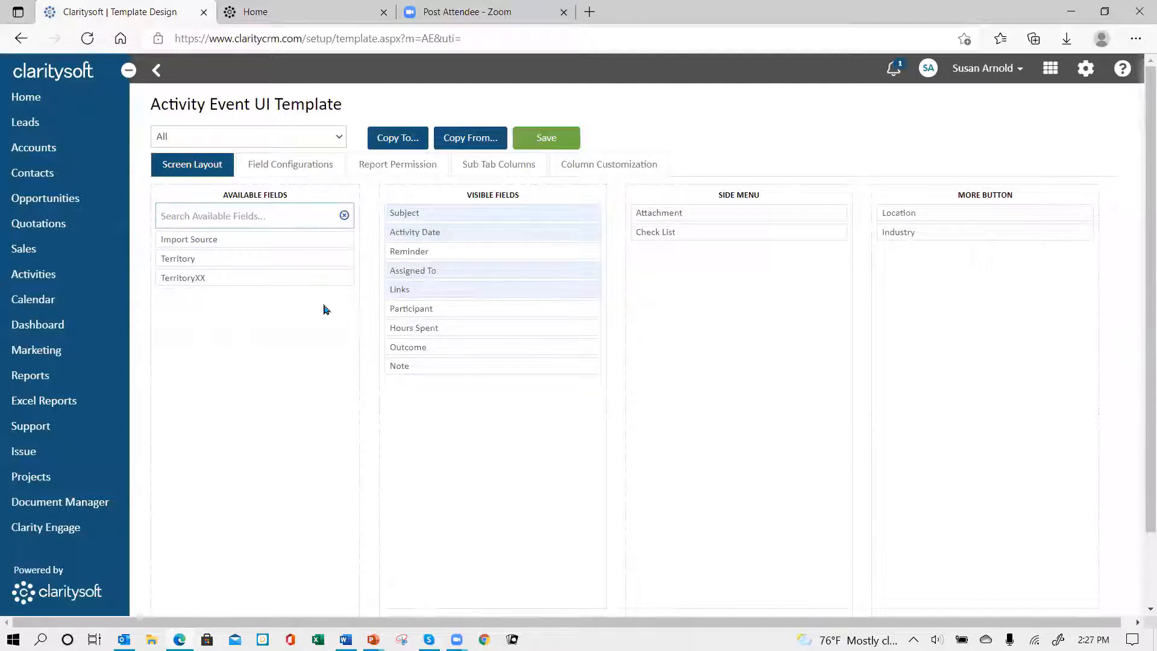
drag(236, 253, 951, 253)
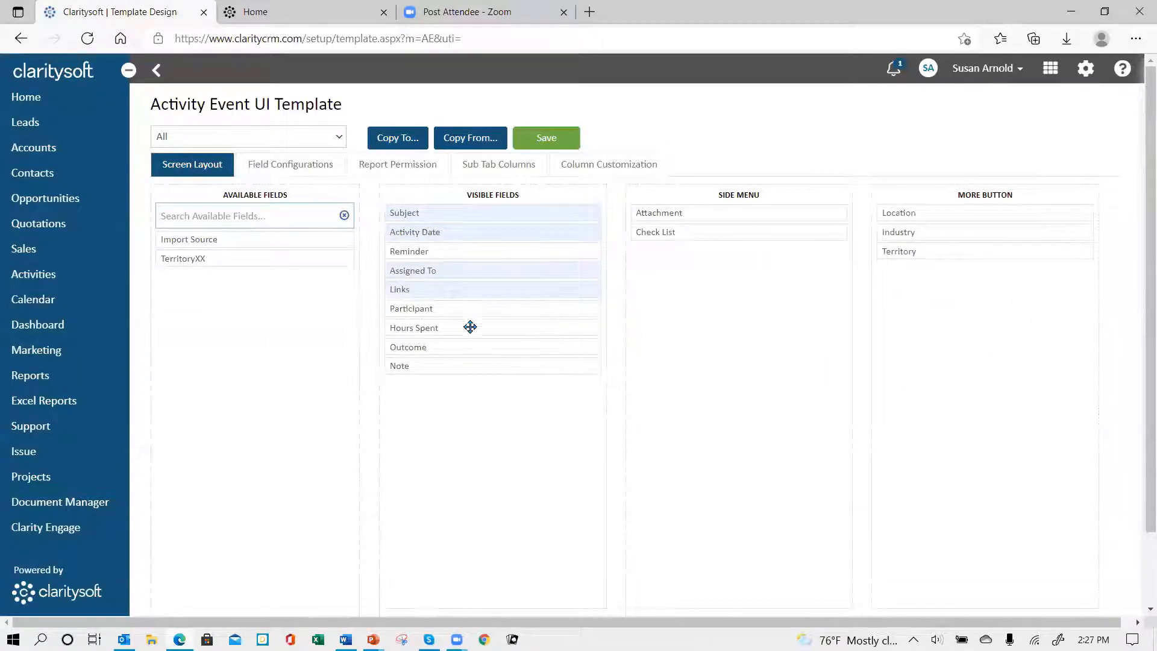
click(547, 132)
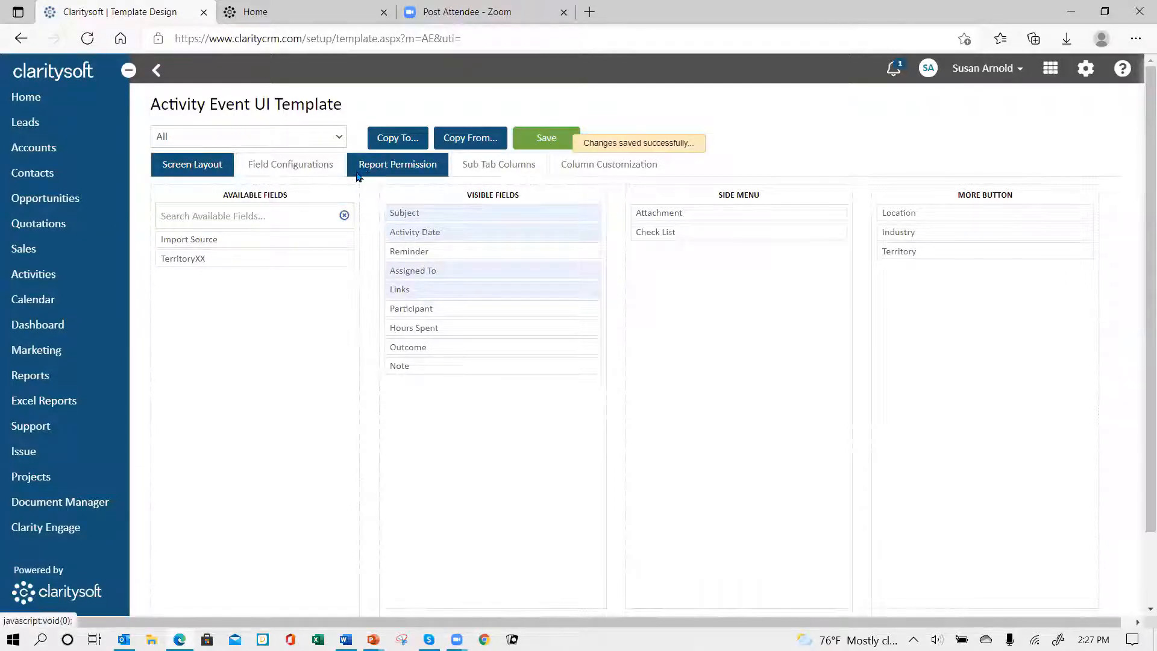
Step: Return to the UI Templates list and open the Activity (Task) UI template for profile All
click(158, 73)
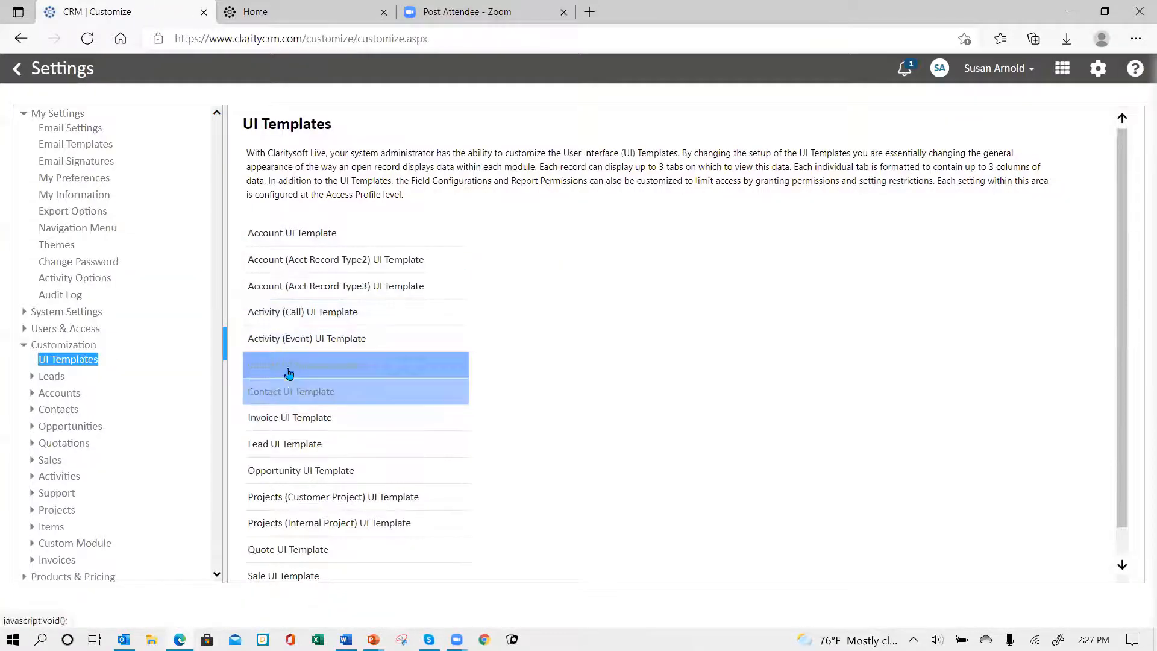
click(289, 366)
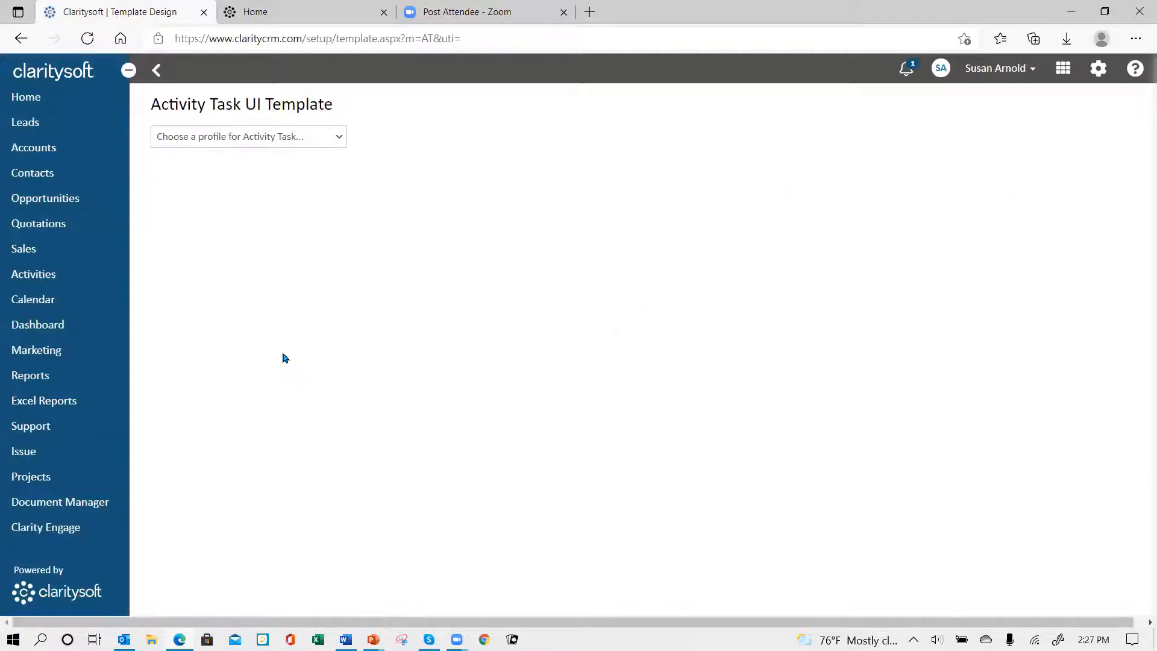
click(340, 138)
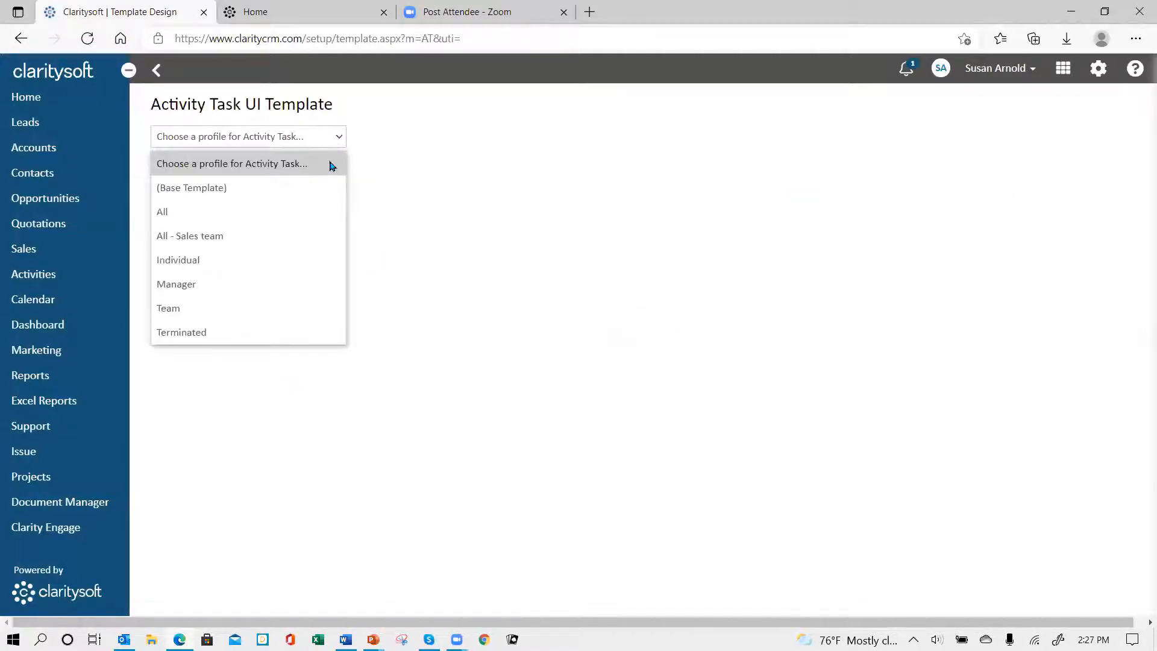
click(315, 212)
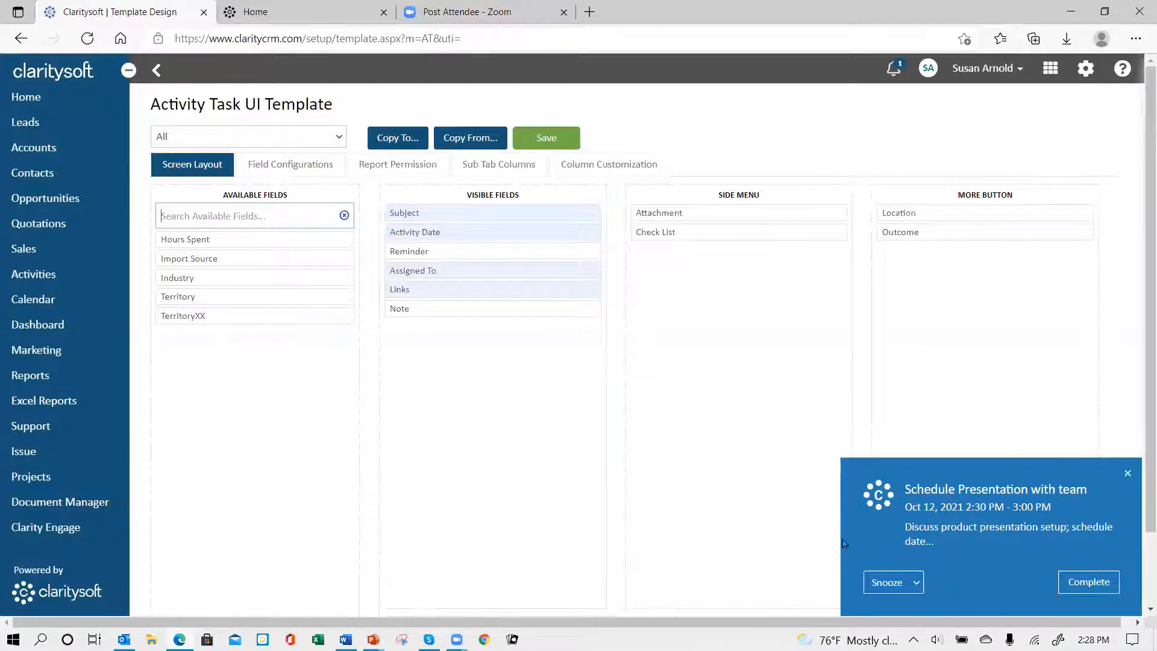
Step: Snooze the "Schedule Presentation with team" reminder for 10 mins and view its reminder e-mail in Outlook
click(917, 587)
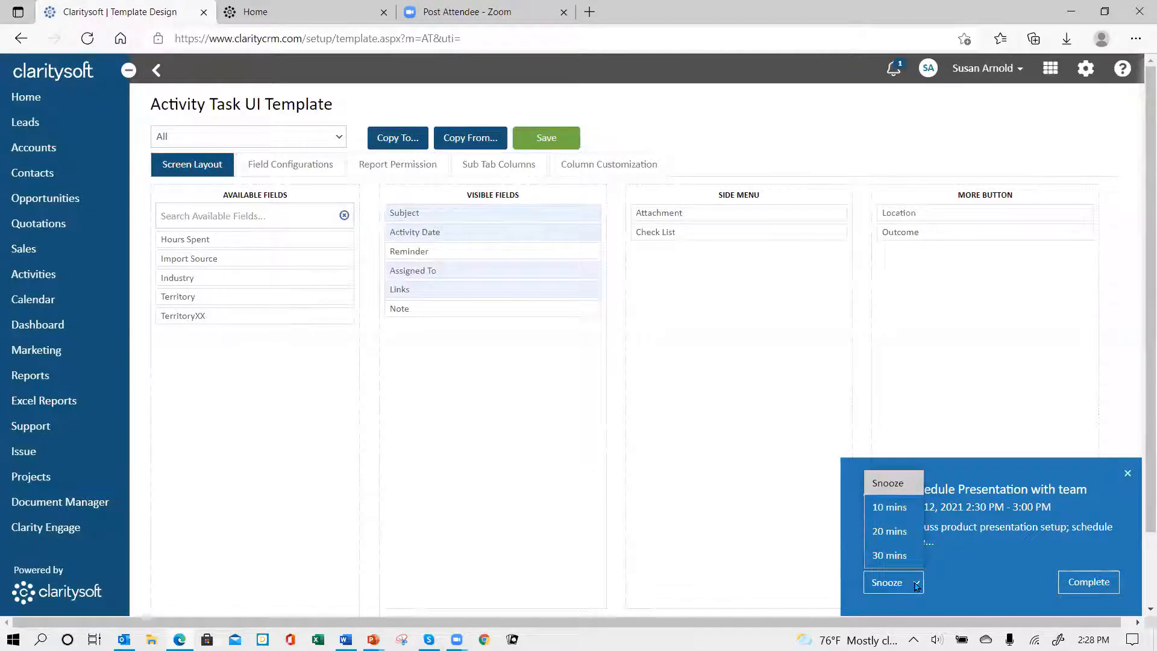
click(891, 508)
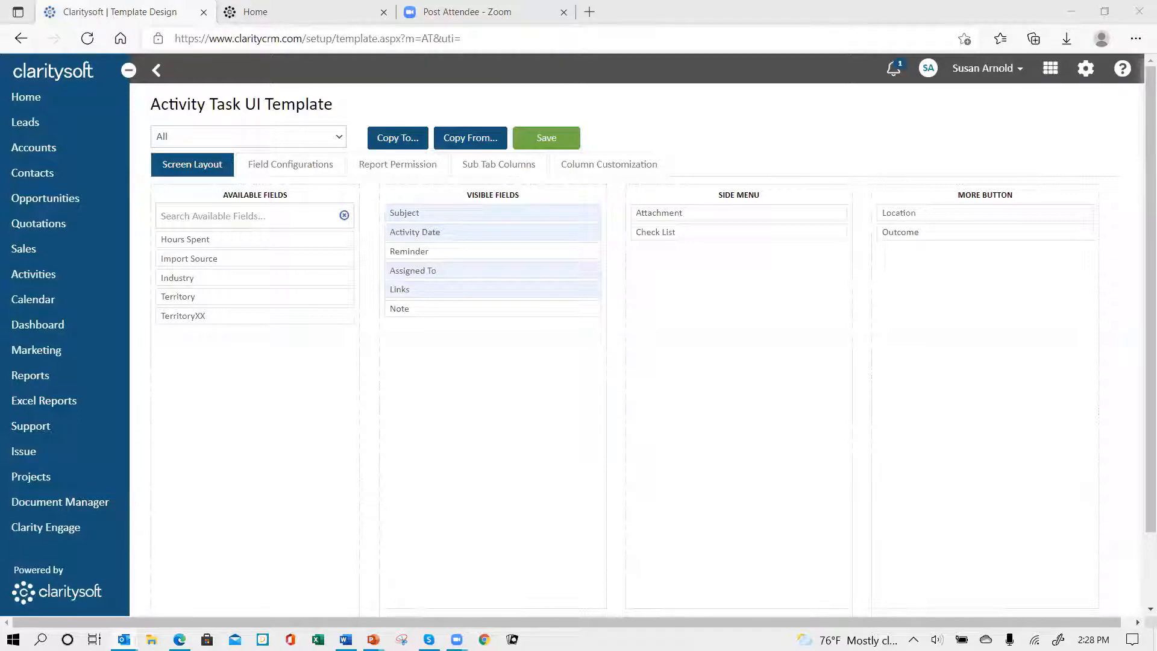
key(alt+Tab)
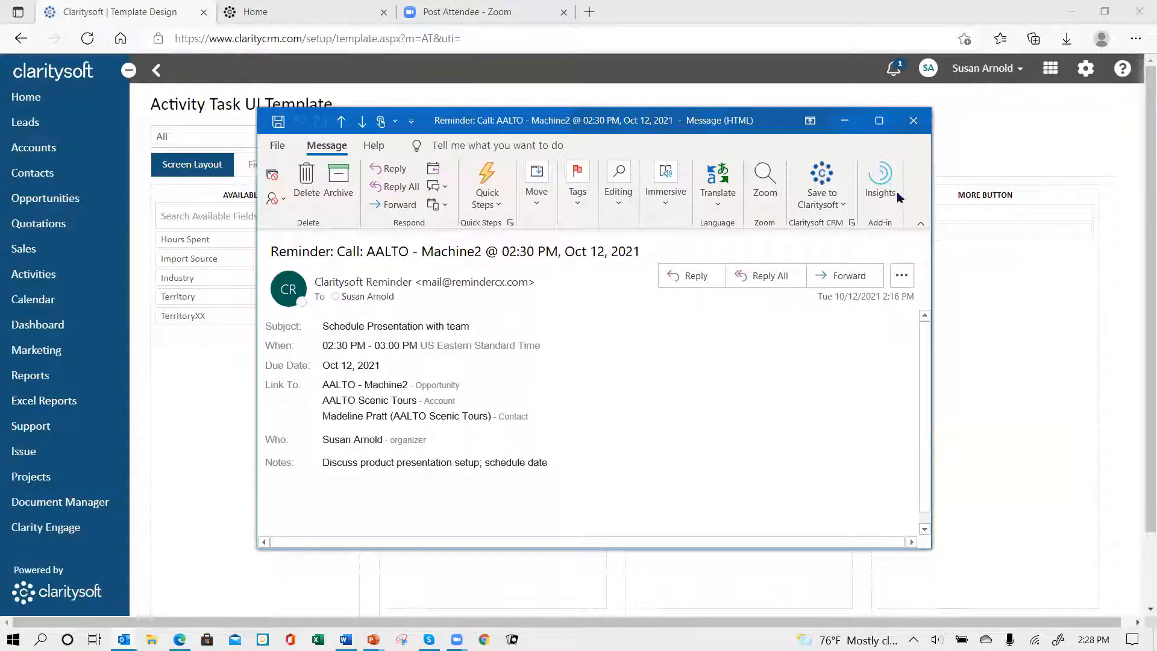
drag(640, 122, 1156, 125)
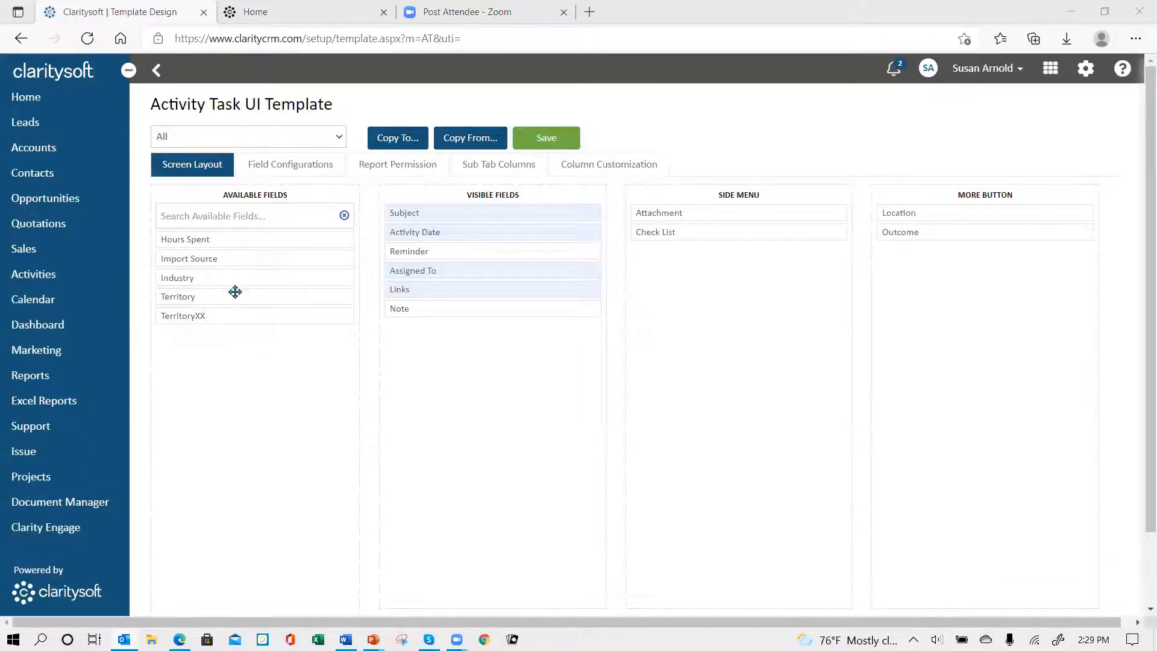
Step: In the Task template, place Hours Spent and Territory above Note in Visible Fields, put Industry under More Button, and save
drag(231, 239, 452, 311)
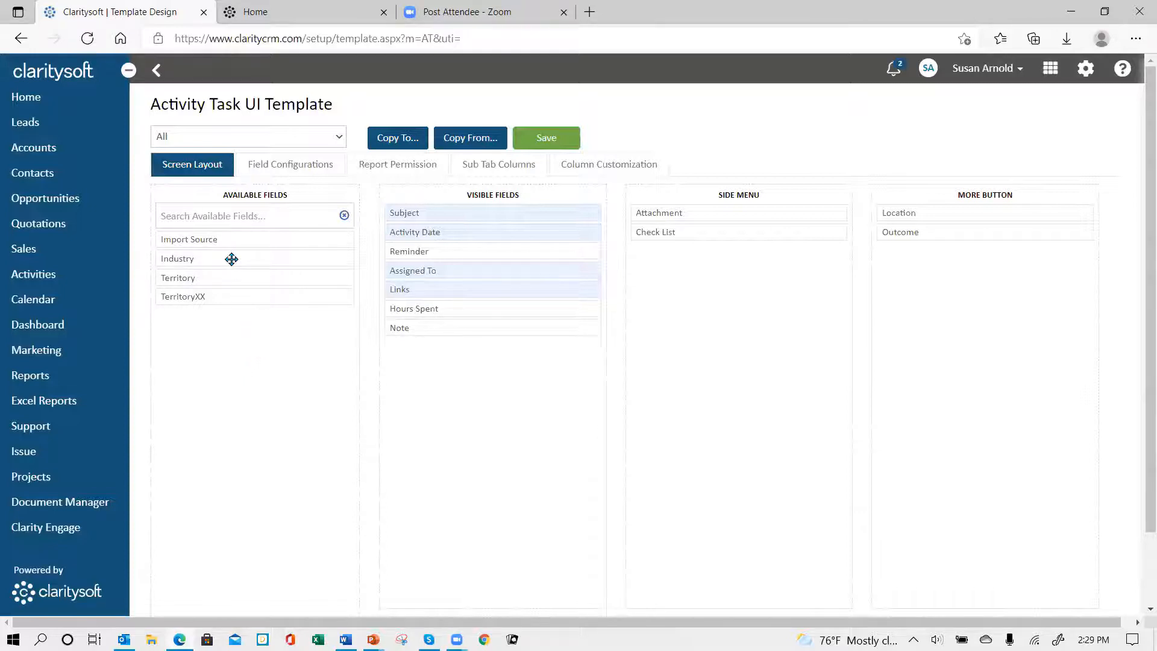
drag(232, 258, 949, 254)
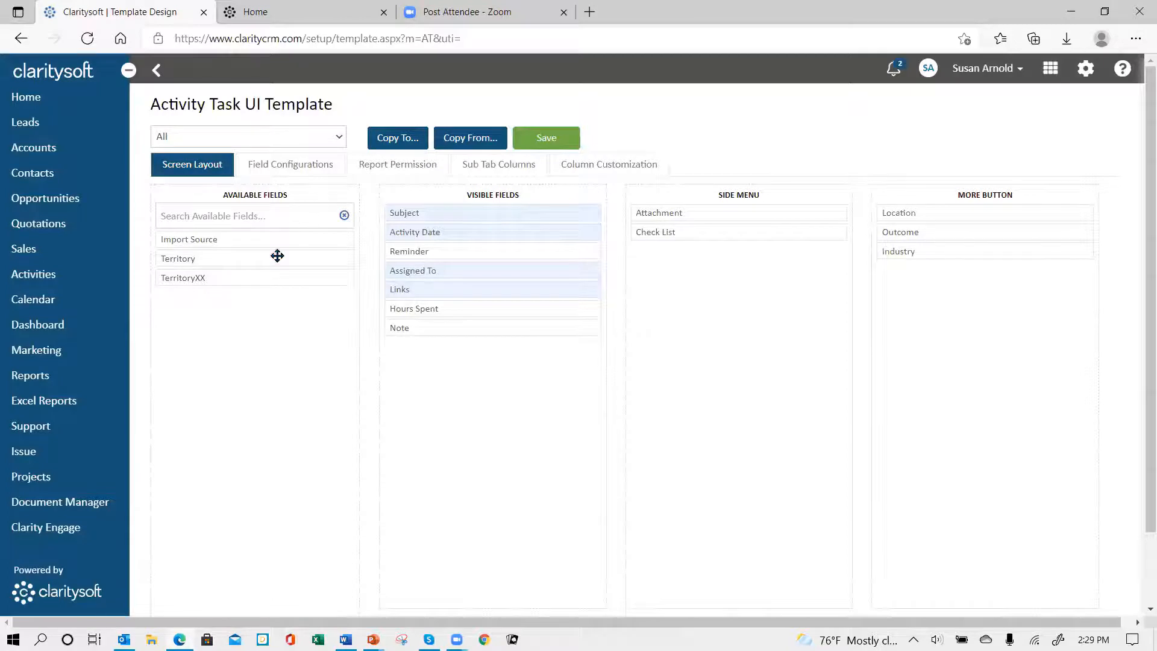
drag(273, 258, 504, 326)
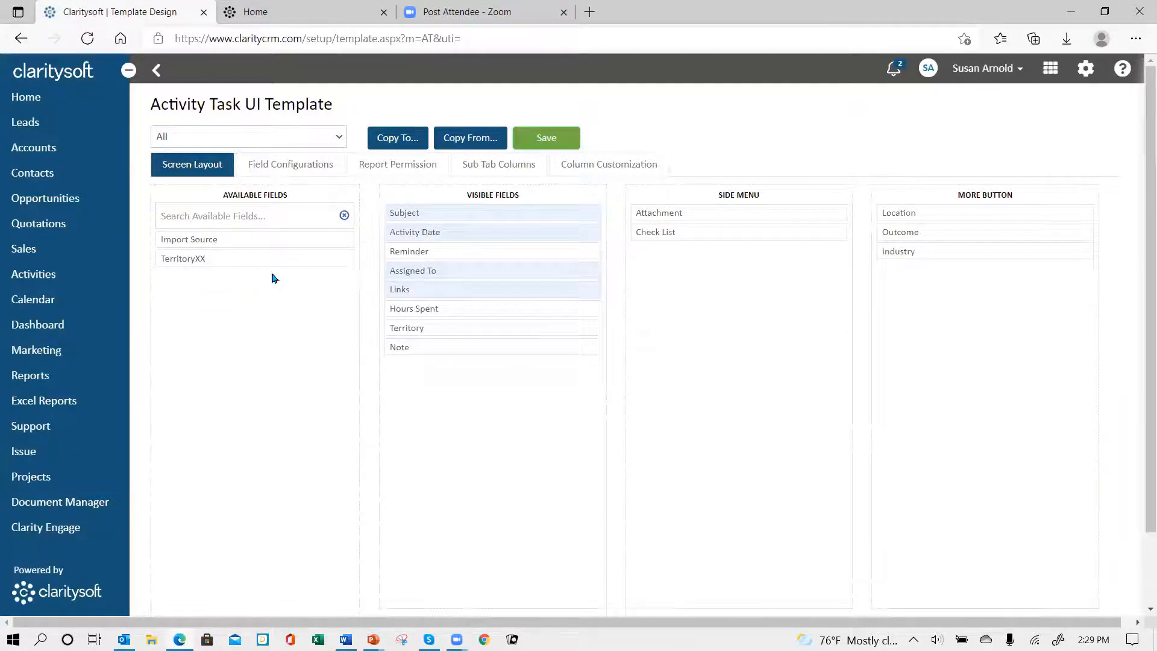
click(542, 138)
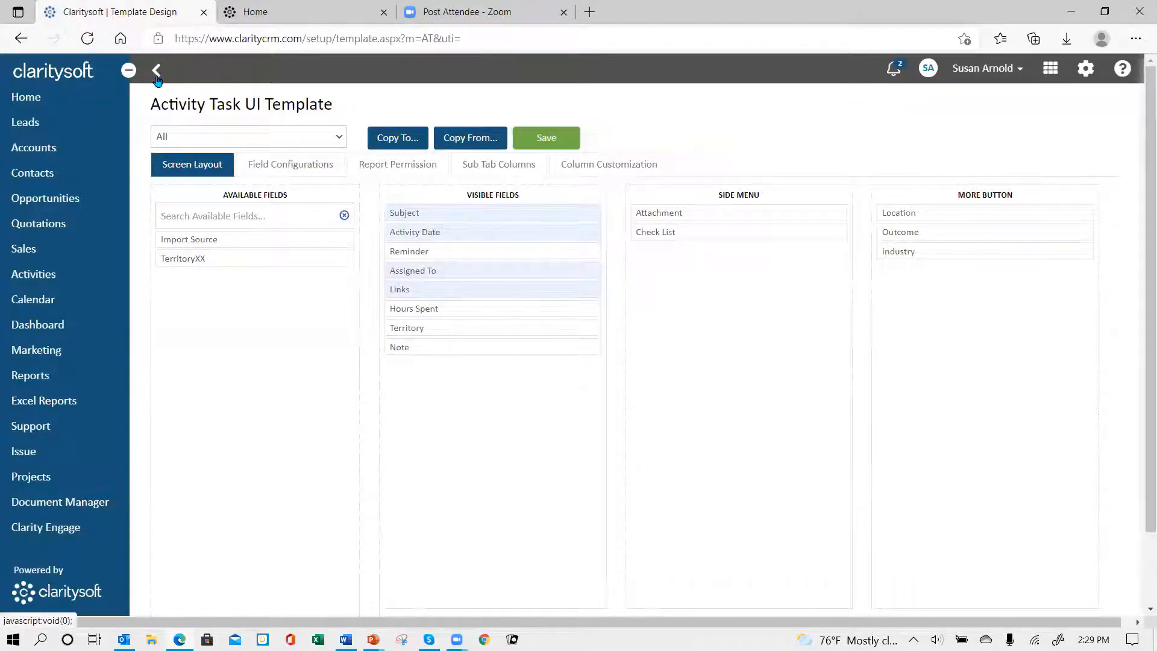
Step: Leave the Task template and open the Activity Types customization settings for Activities
click(158, 72)
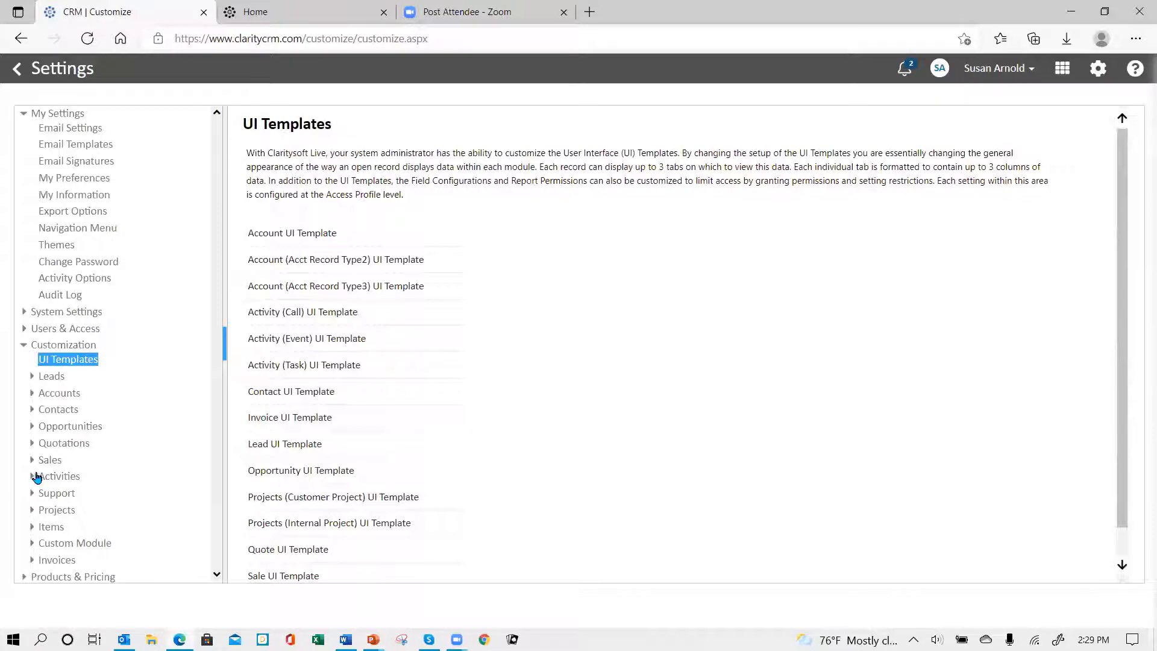
click(32, 478)
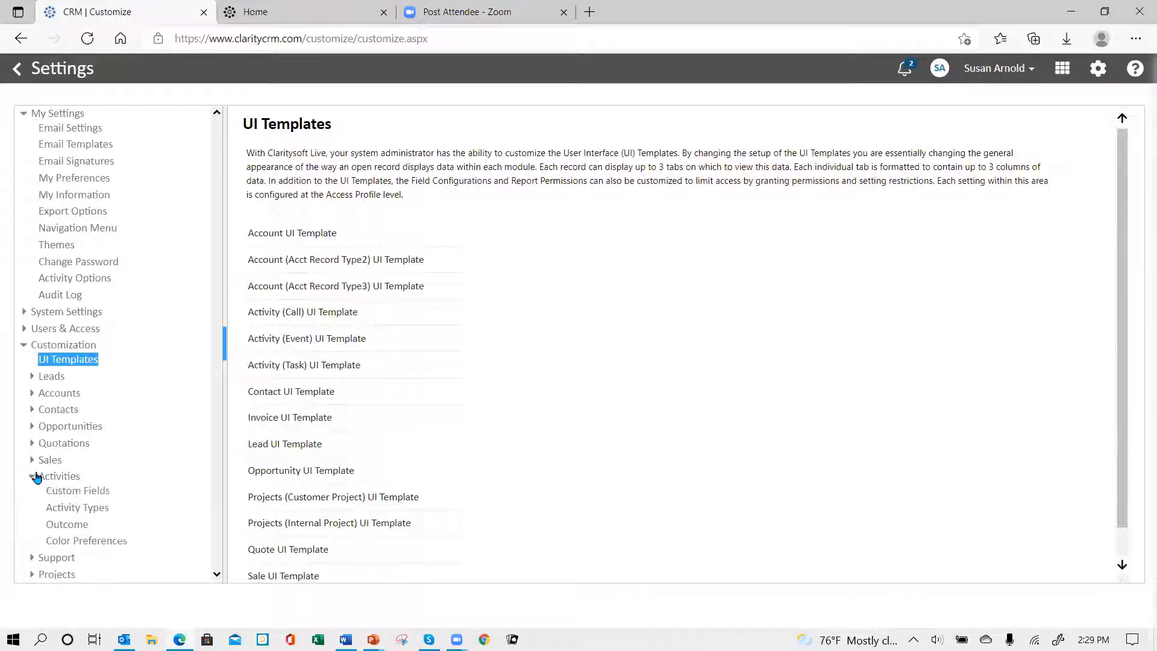
click(94, 511)
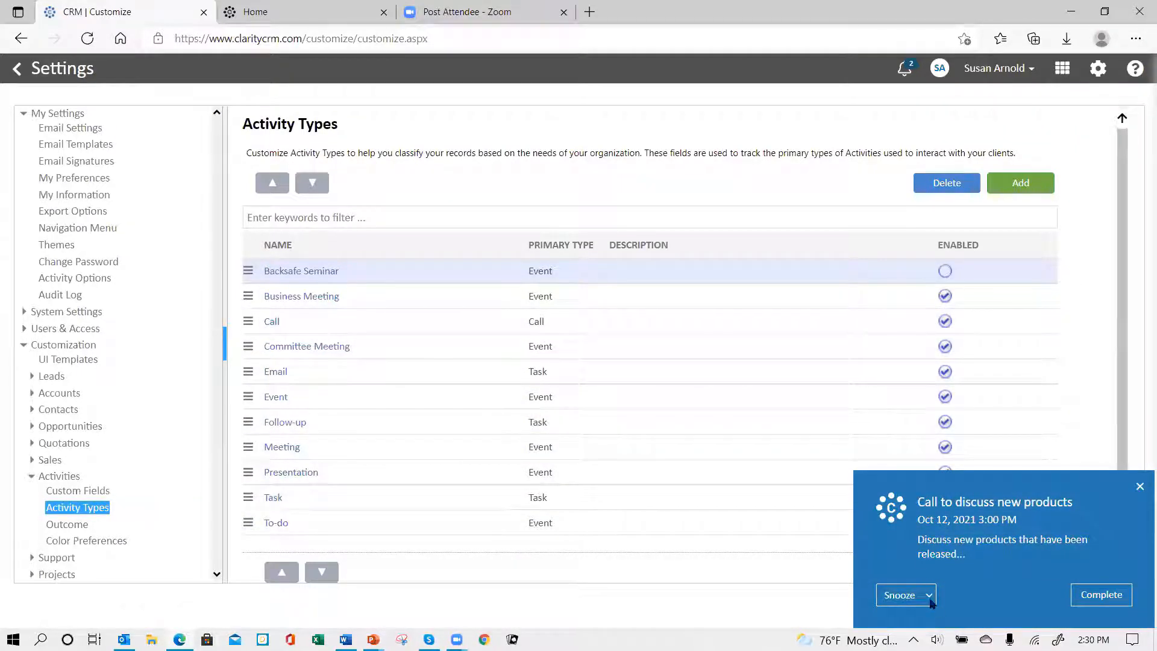
Step: Snooze the "Call to discuss new products" reminder for 30 mins
click(928, 596)
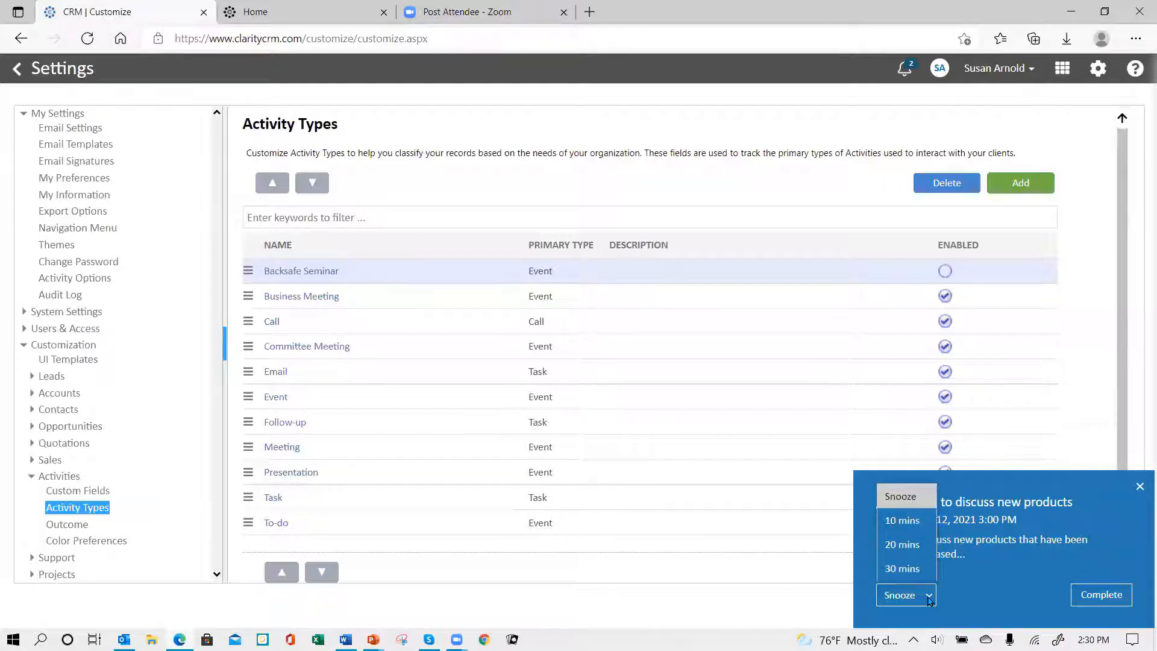
click(903, 568)
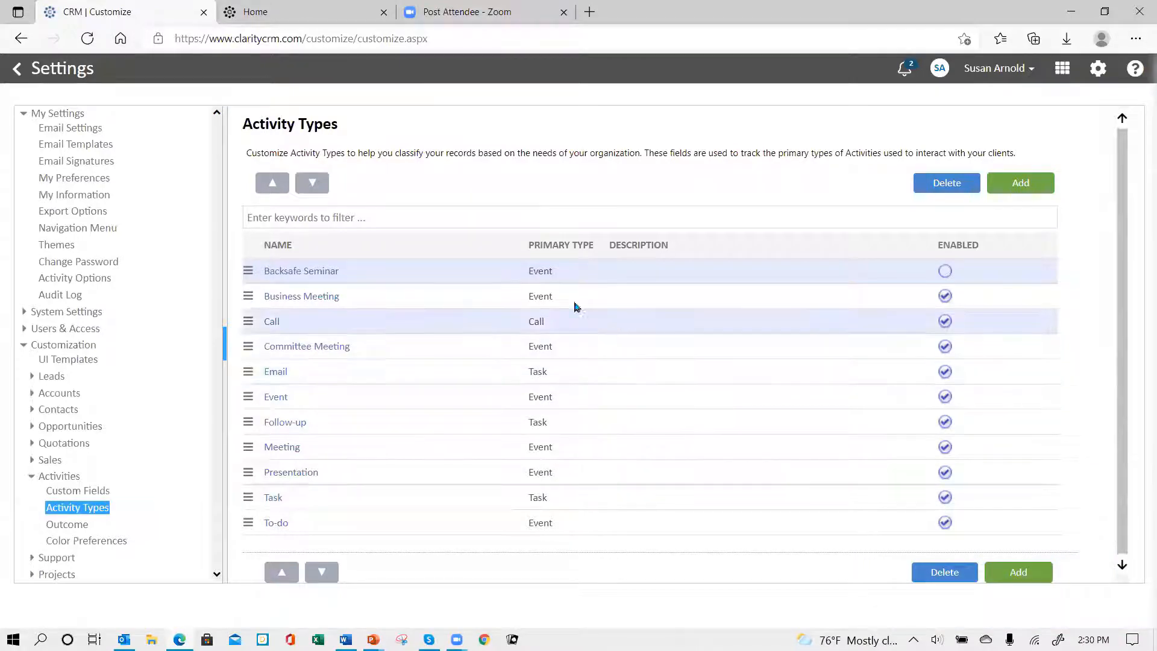
click(551, 279)
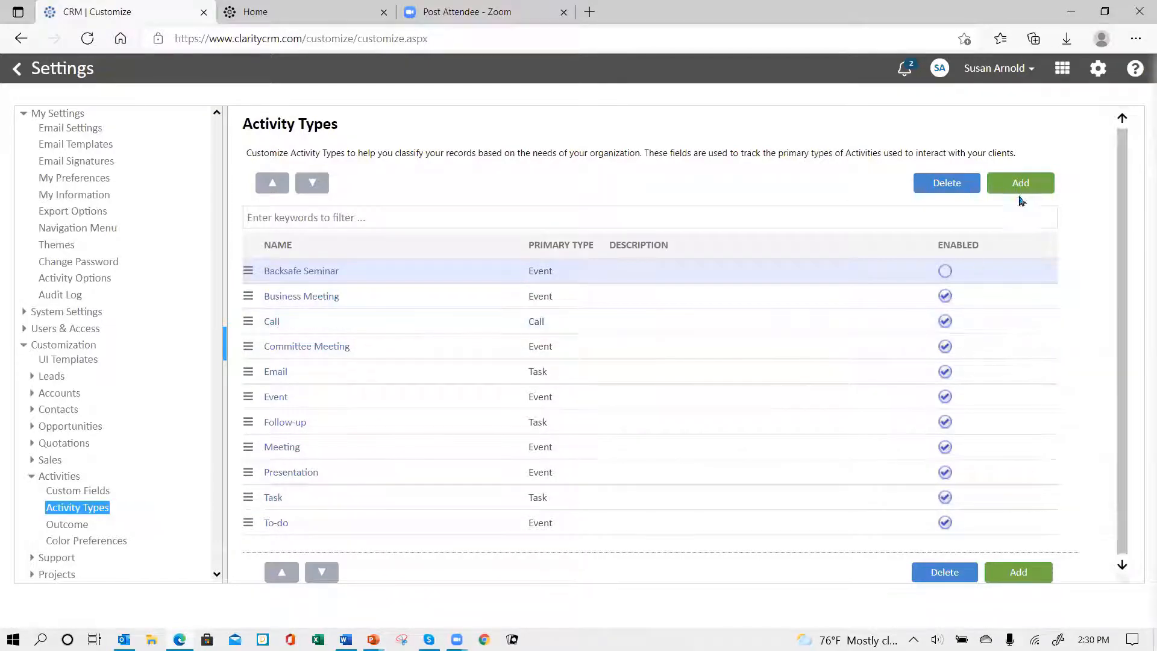
Step: Add an enabled activity type named "Follow up call" with primary type Call, and save it
click(1021, 182)
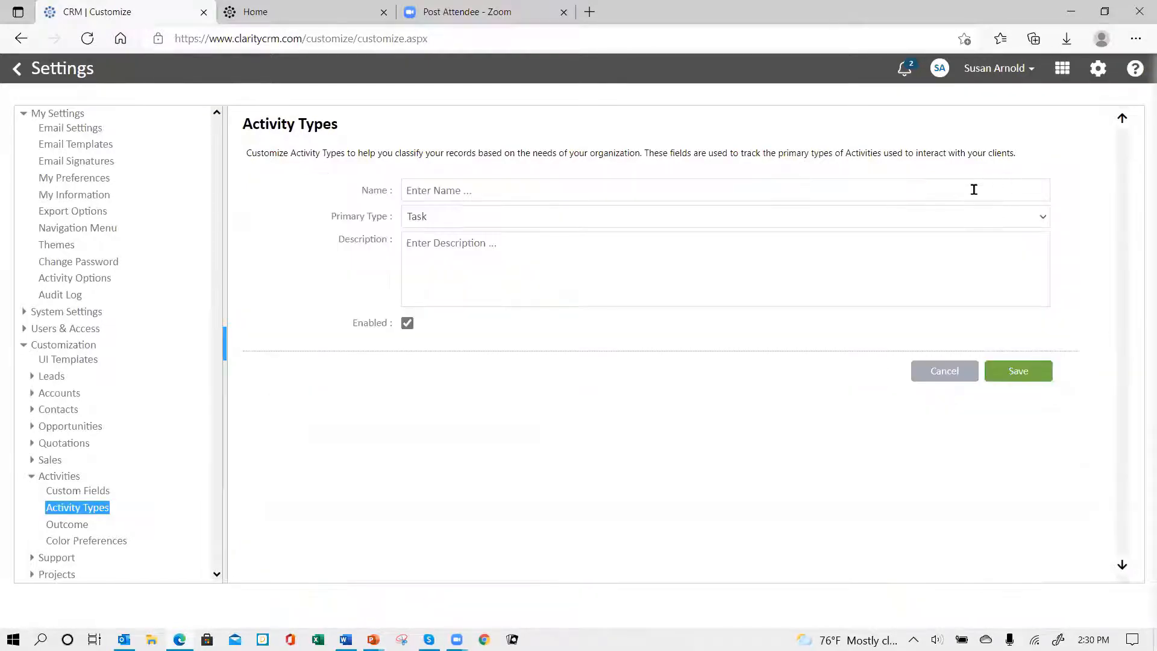
click(468, 189)
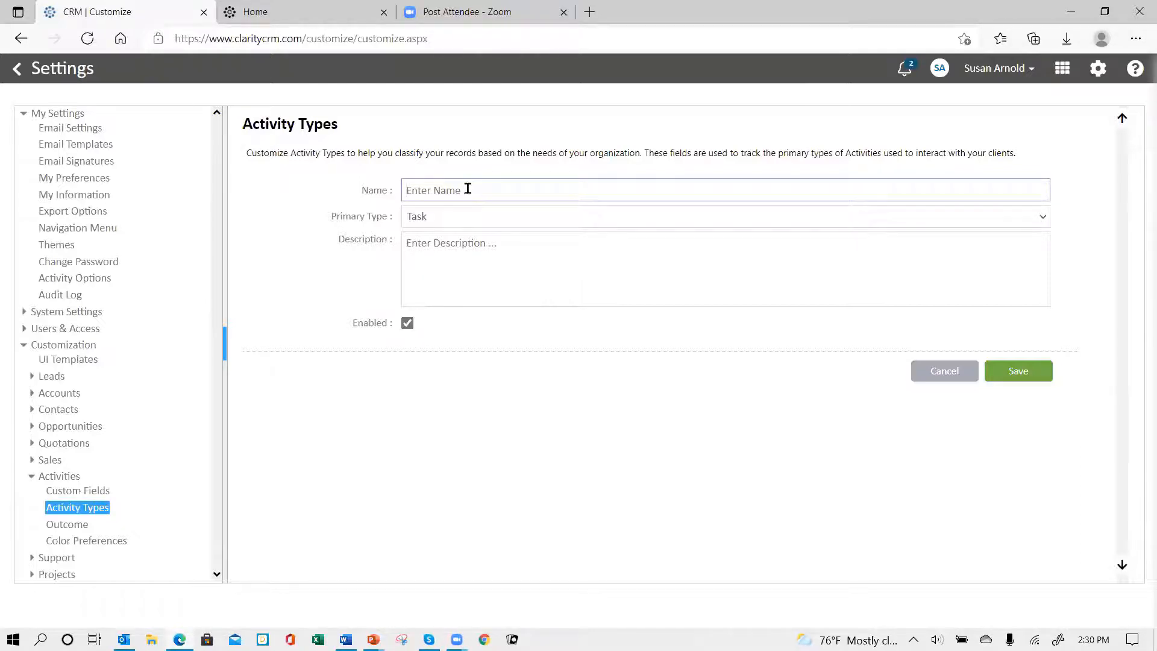
text(Follow up call)
click(438, 217)
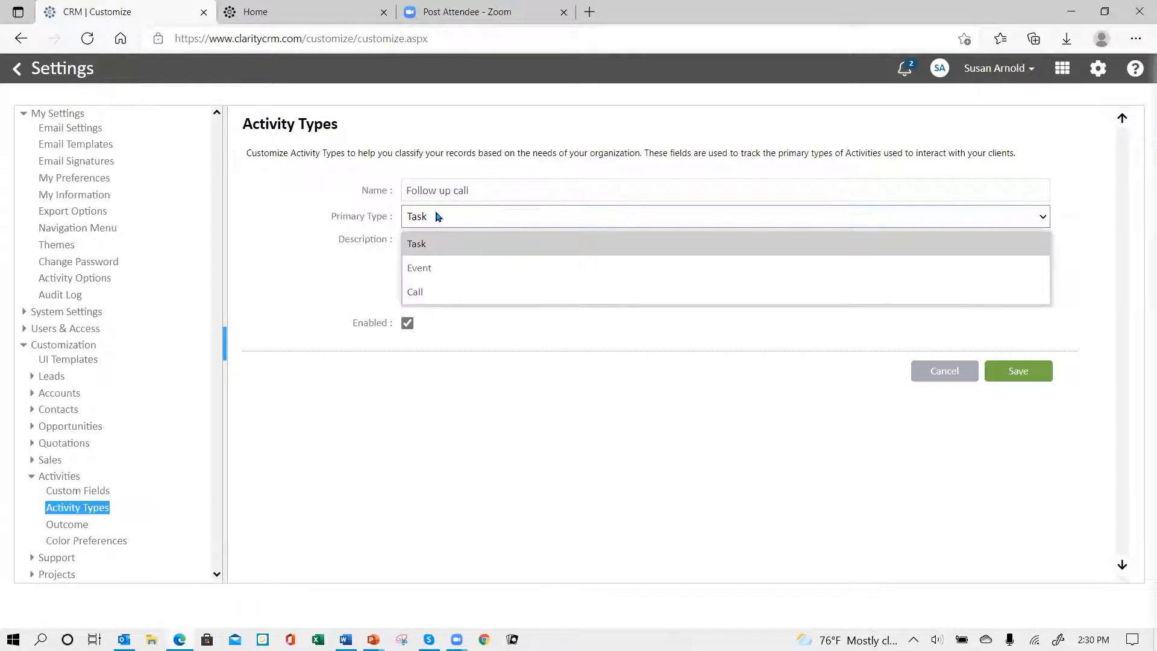
click(452, 293)
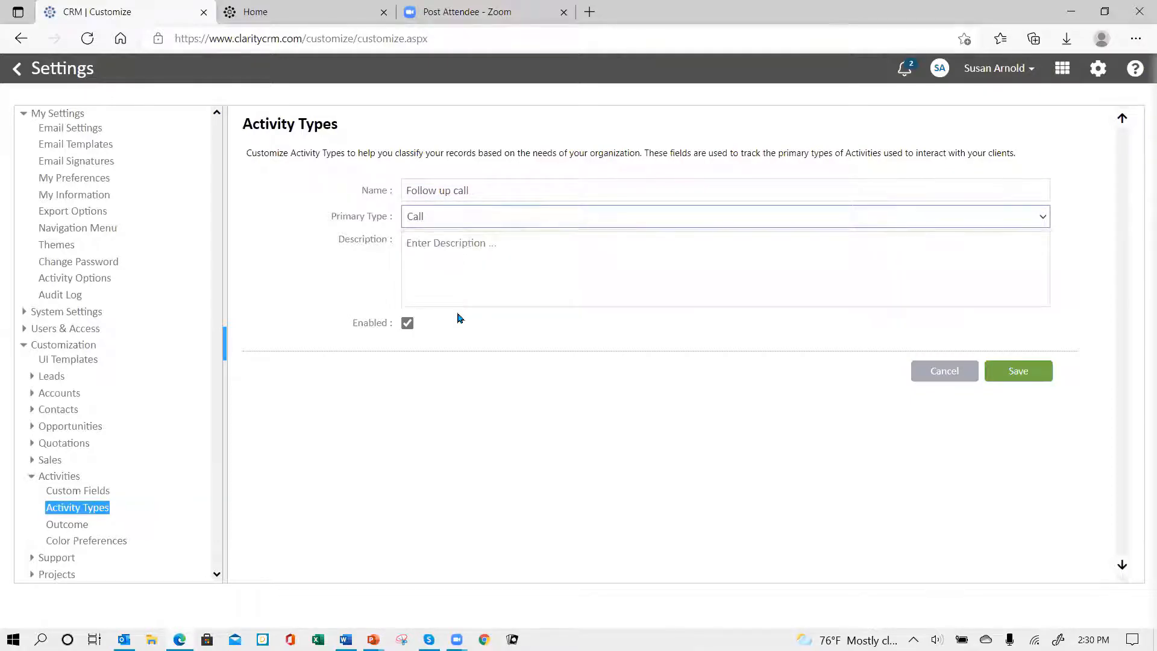
click(1006, 373)
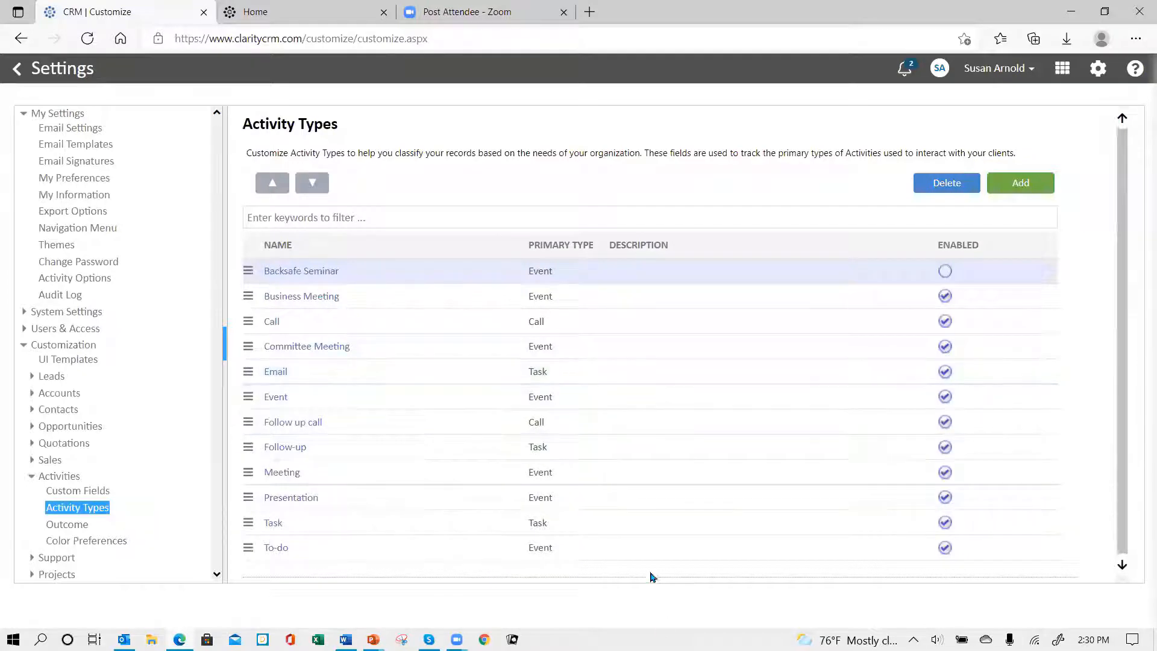
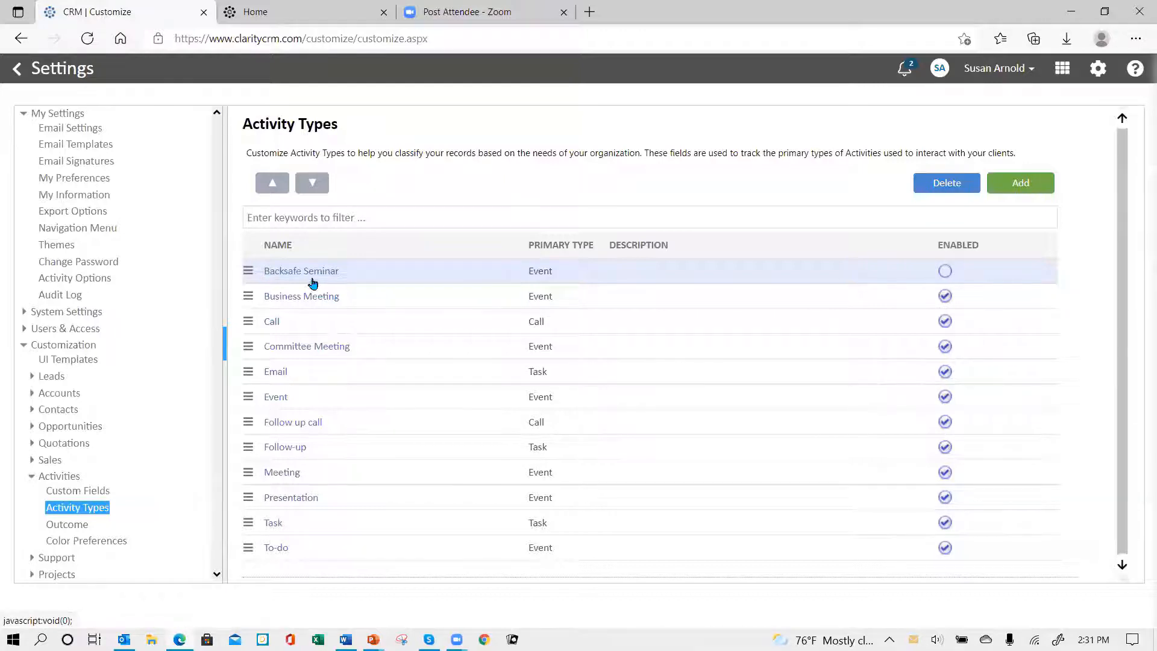
Step: Delete the Backsafe Seminar activity type, transferring its activities to primary type Event with activity type Meeting, and confirm the deletion
click(253, 275)
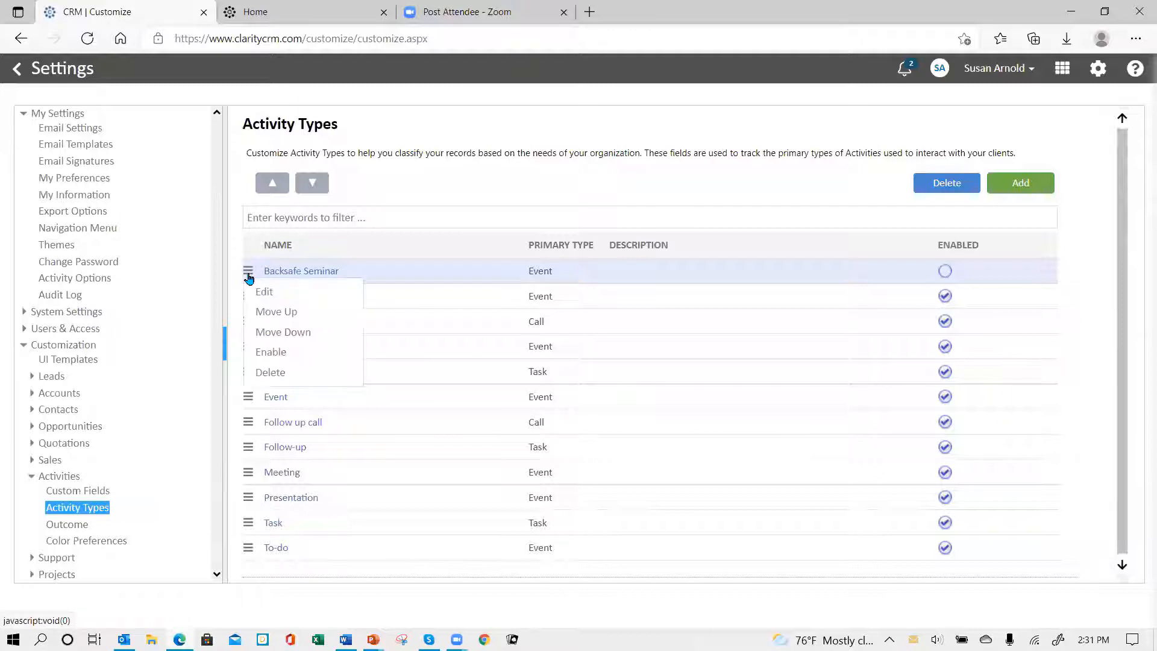
click(261, 377)
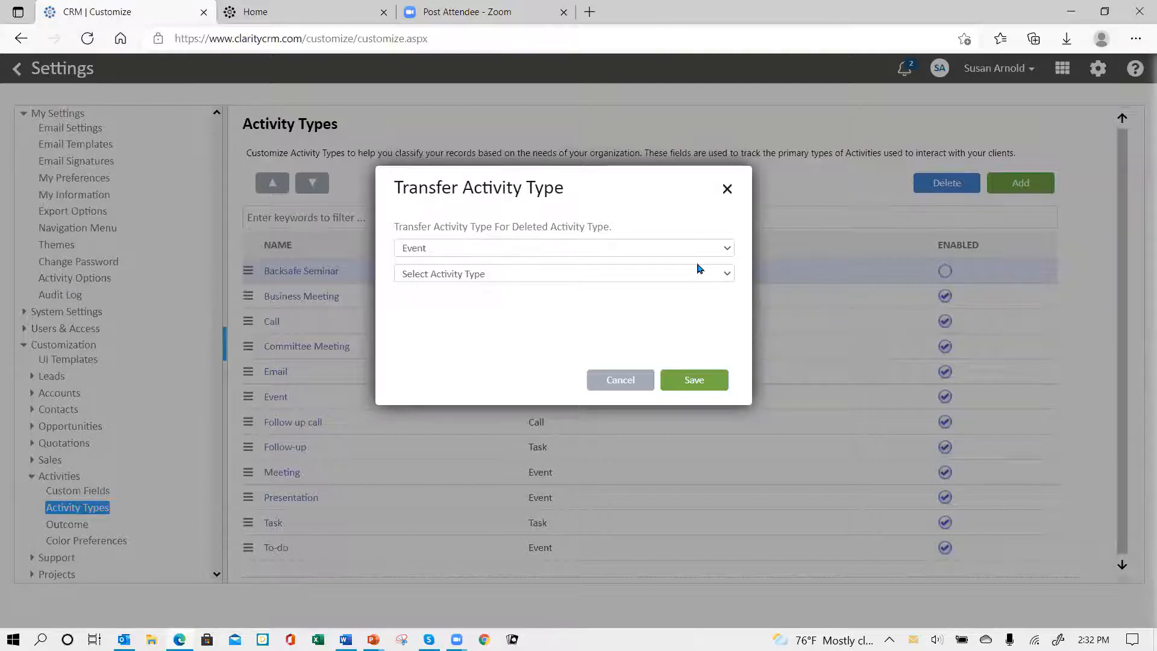
click(728, 275)
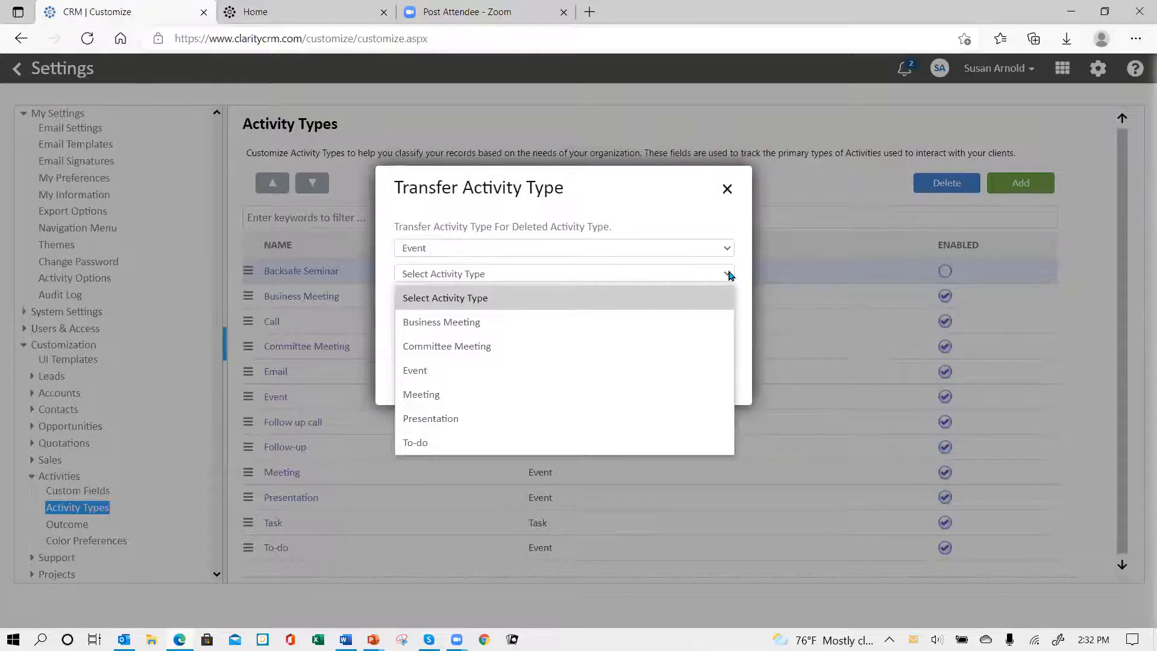
click(532, 402)
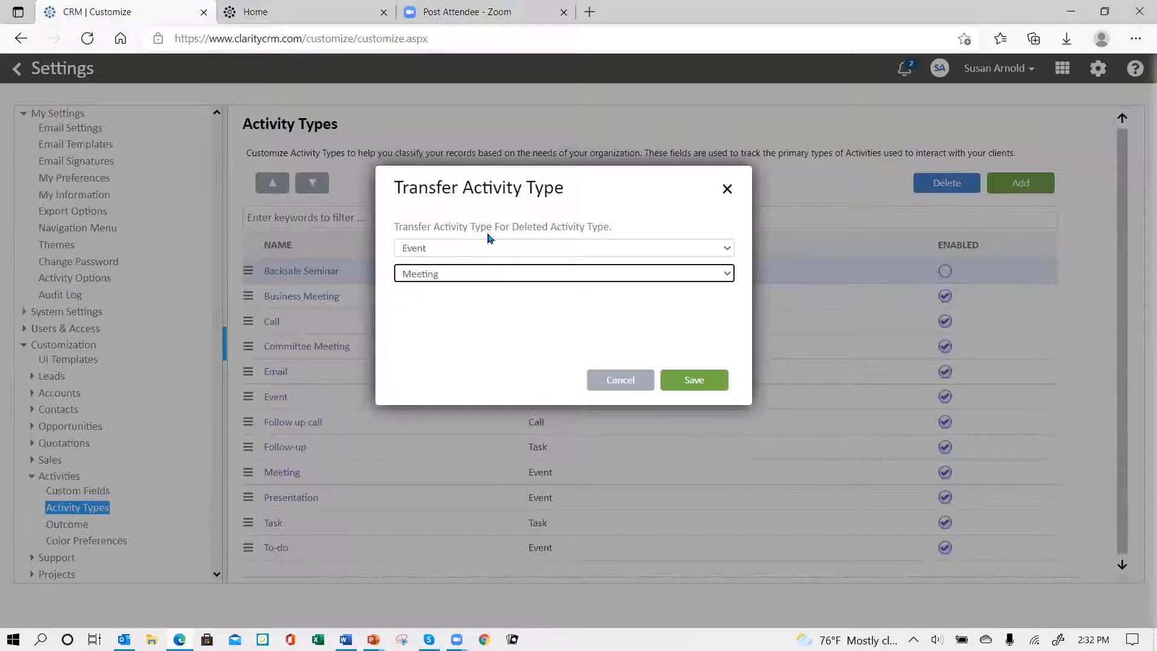
click(703, 383)
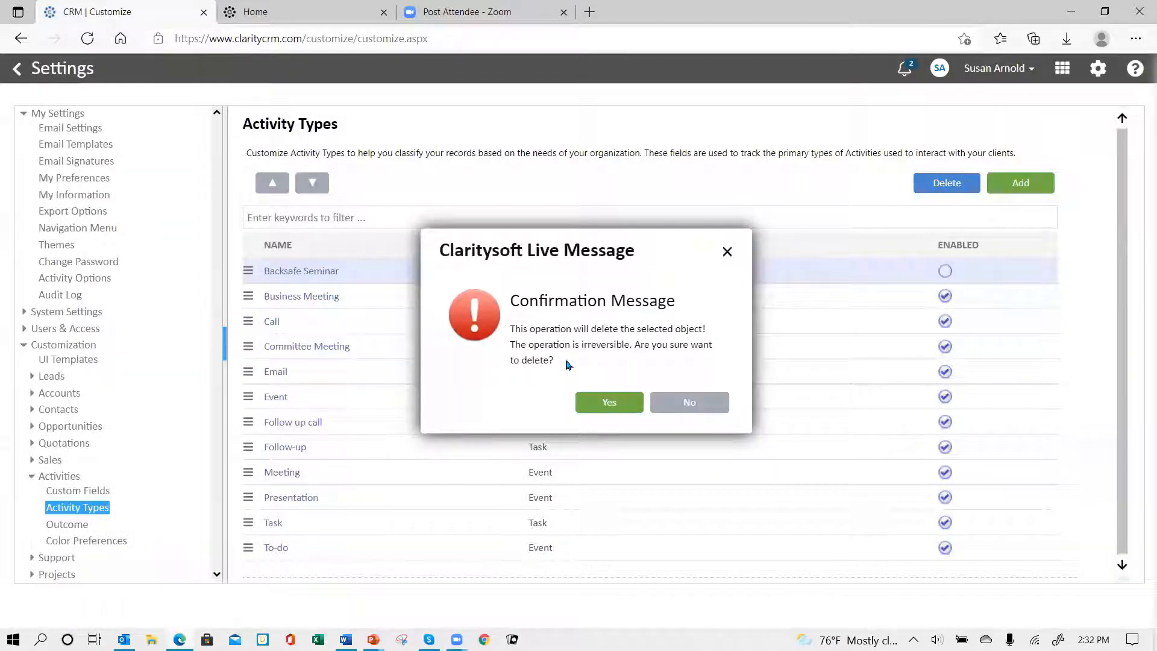
click(611, 408)
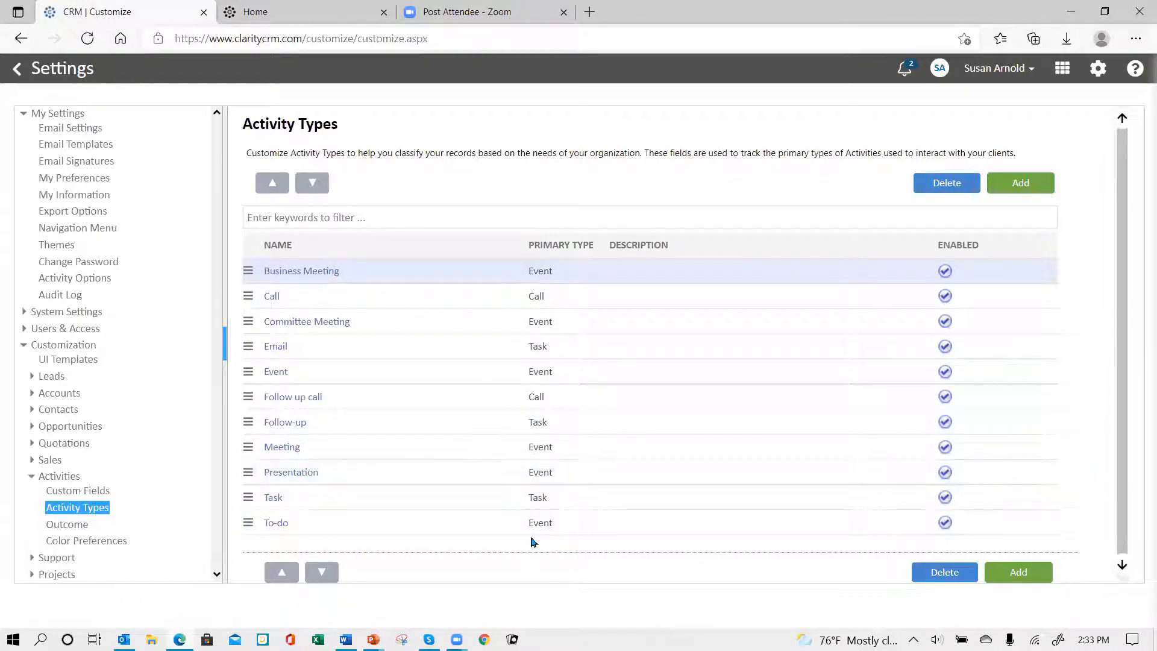
click(575, 272)
Step: In the Activities color preferences, keep Open enabled, set its row color to #cc99ff, and apply the change
click(94, 543)
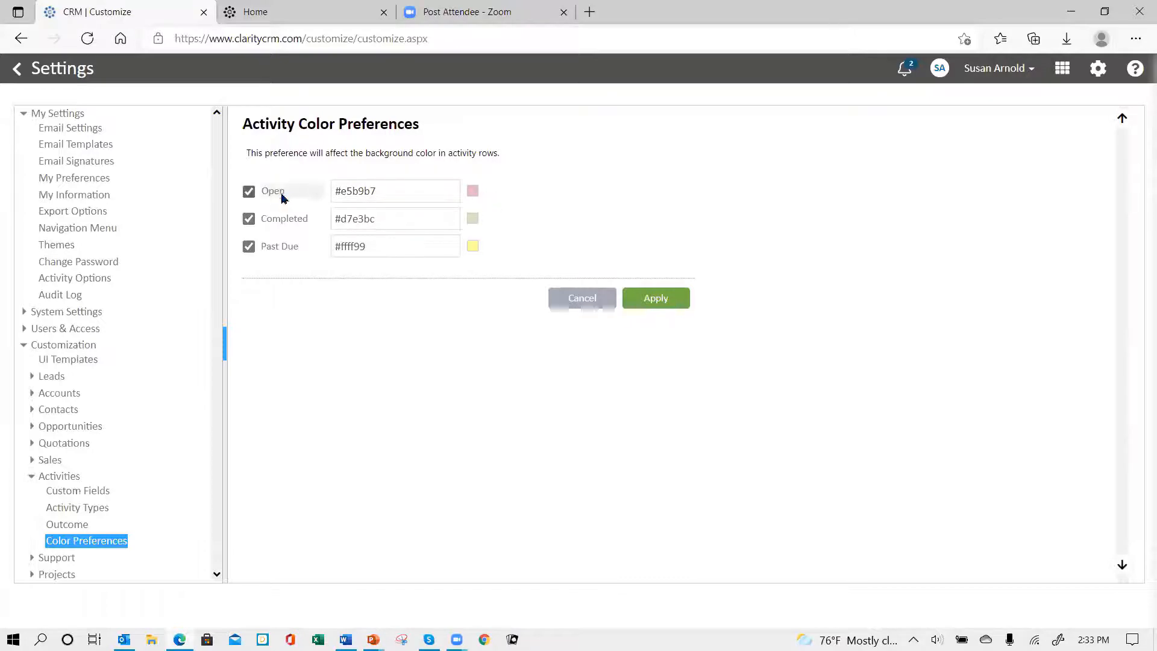
click(250, 193)
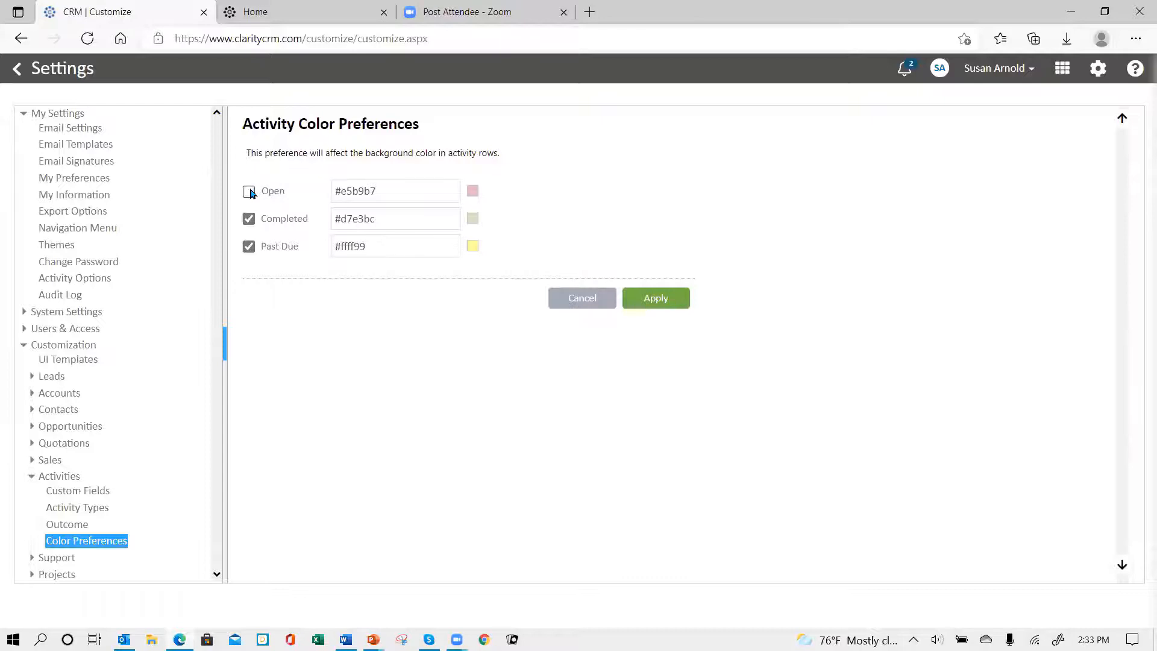
click(250, 196)
click(435, 187)
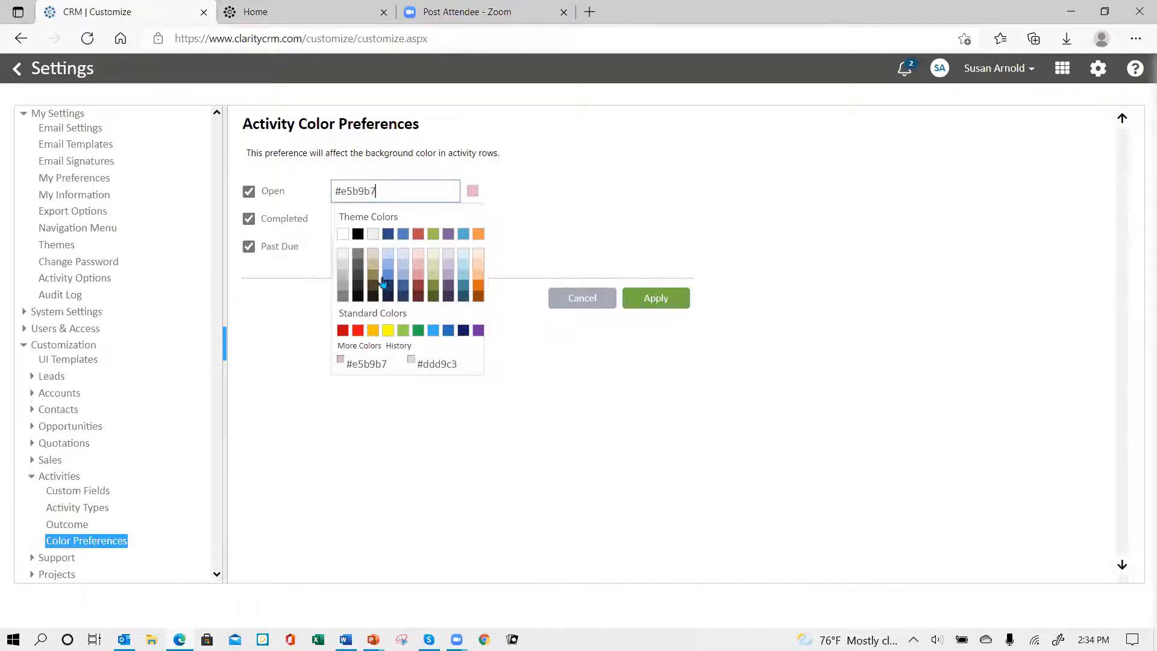
click(355, 347)
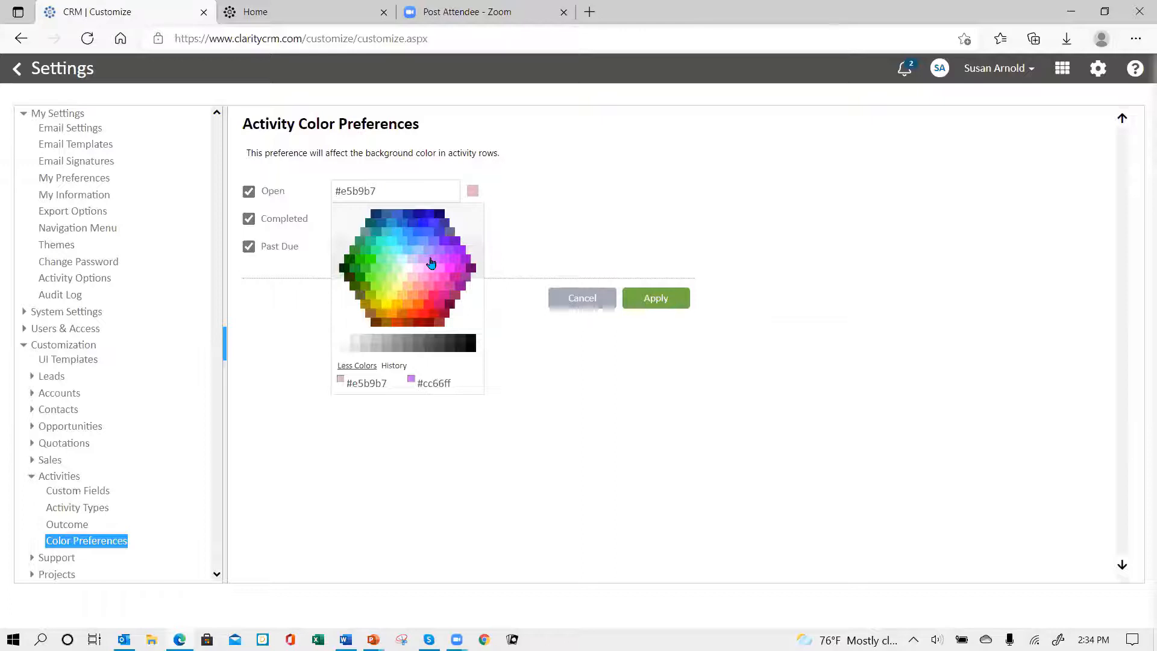
click(425, 265)
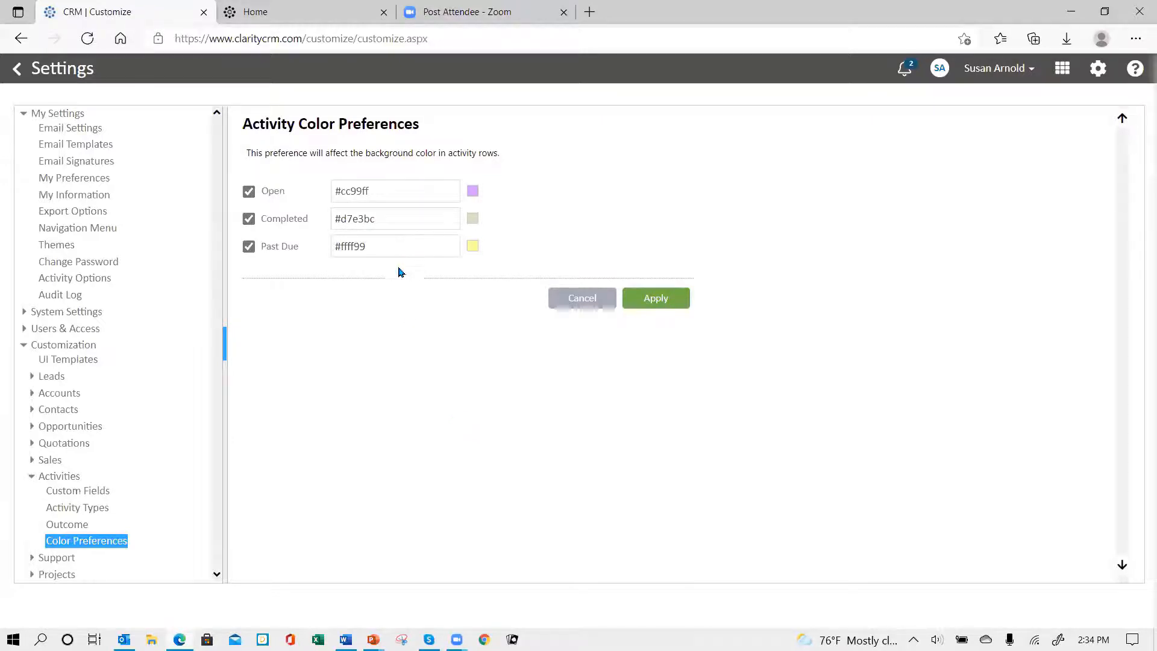
click(665, 299)
Step: Add an enabled activity outcome named "Spoke with contact" with primary type Call, and save it
click(70, 527)
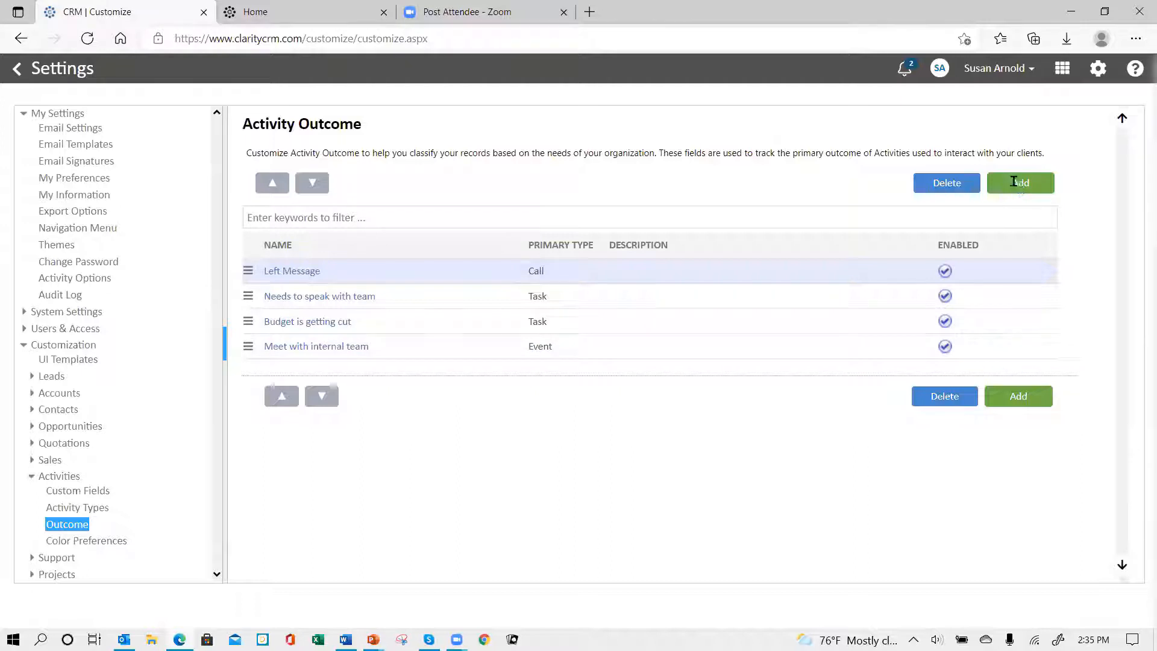
click(1019, 185)
click(489, 194)
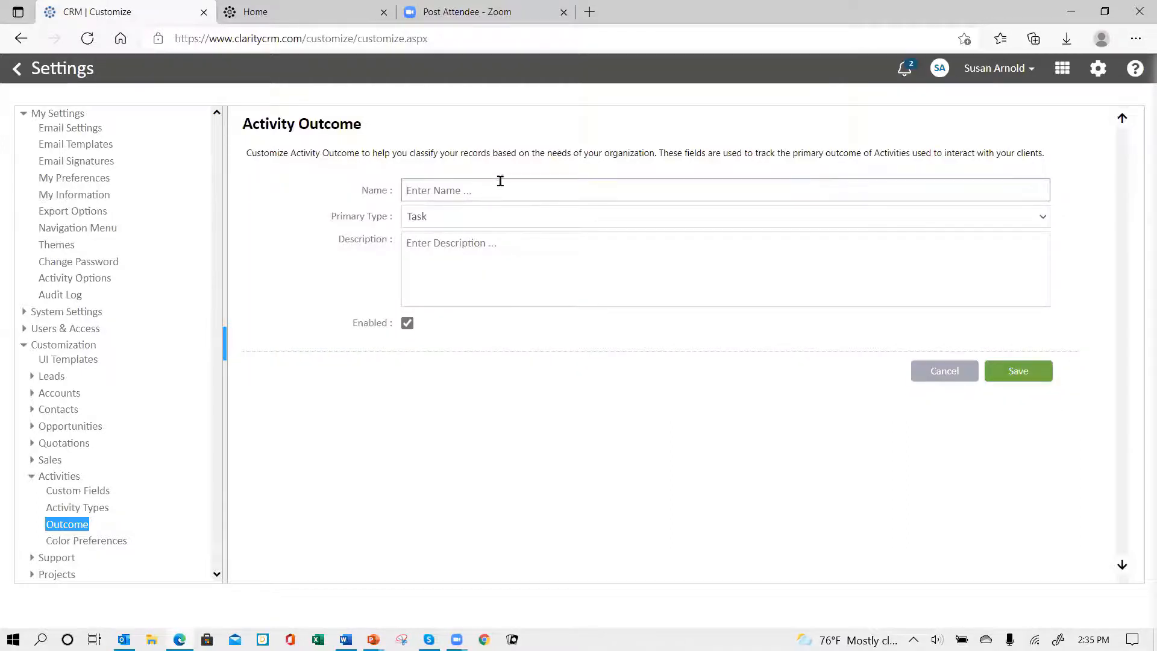
text(Spoke with contact)
click(461, 220)
click(455, 295)
click(1019, 372)
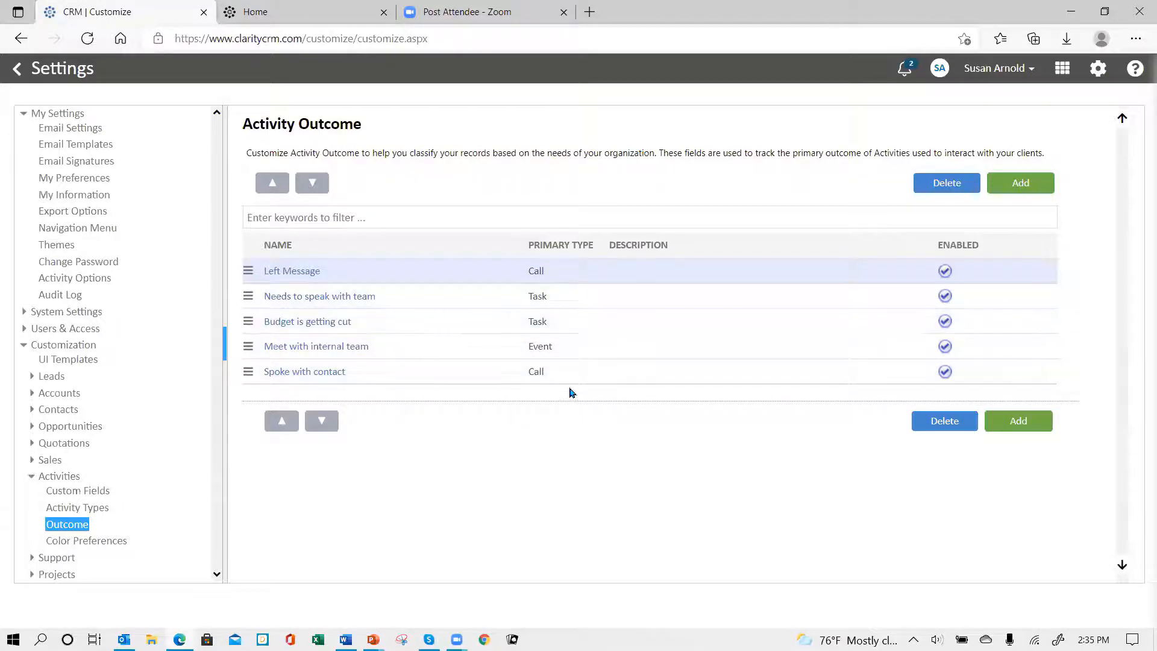
Step: Collapse the Activities customization group, log out of the CRM, and log back in with the account password
click(31, 477)
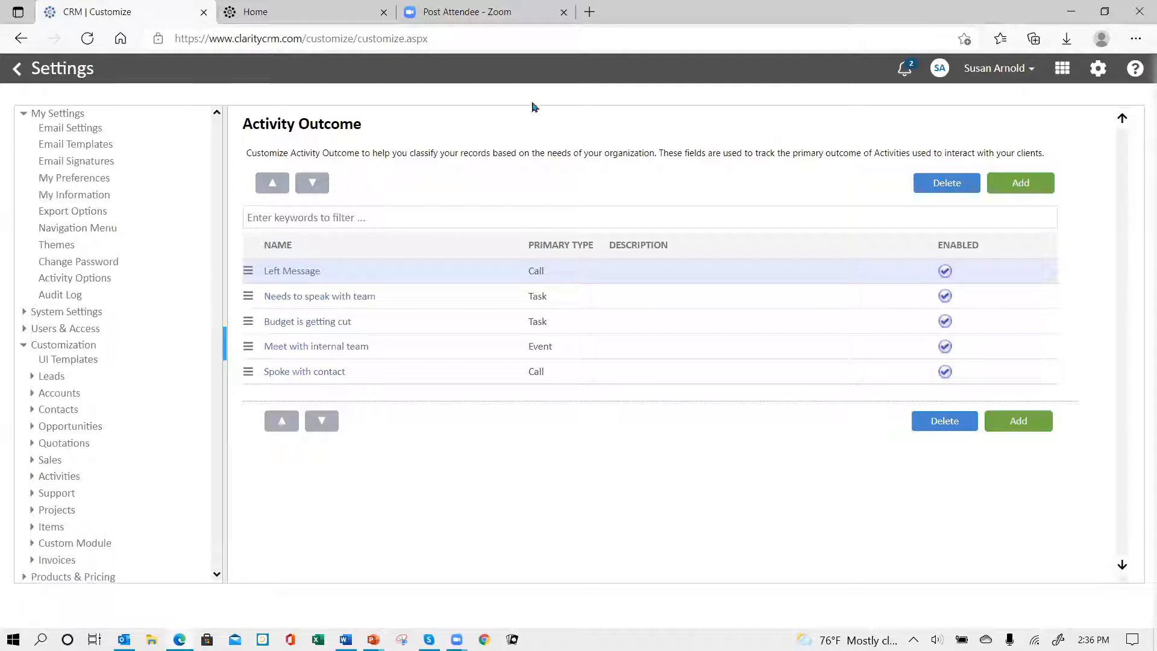
click(1033, 70)
click(943, 155)
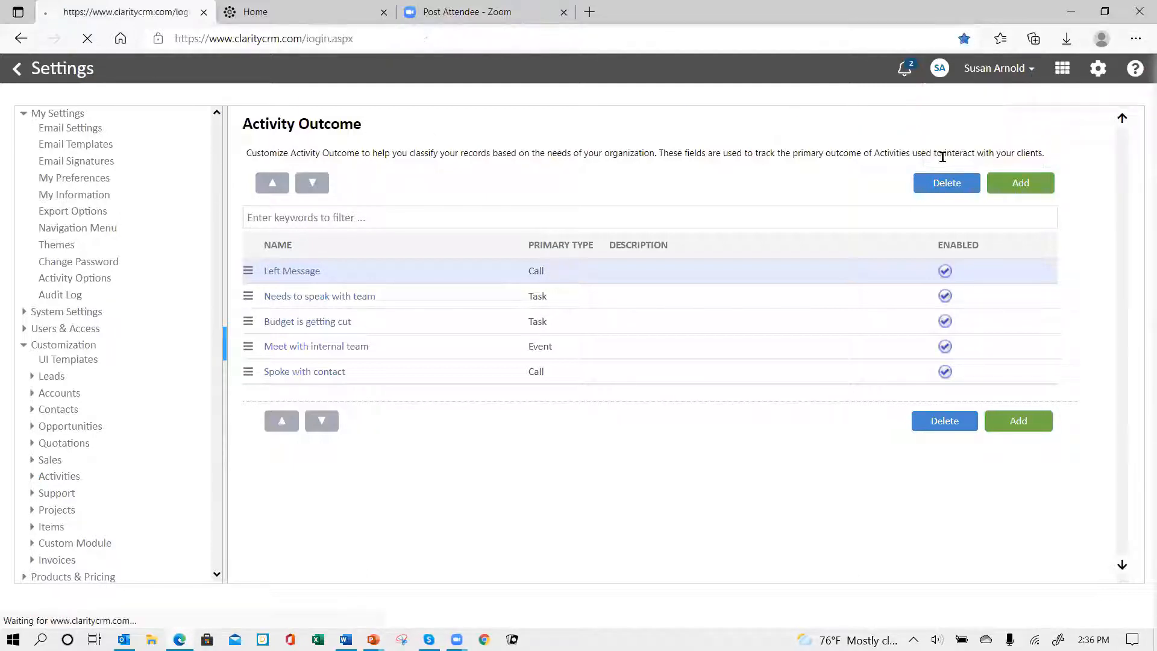
text(*******)
key(Return)
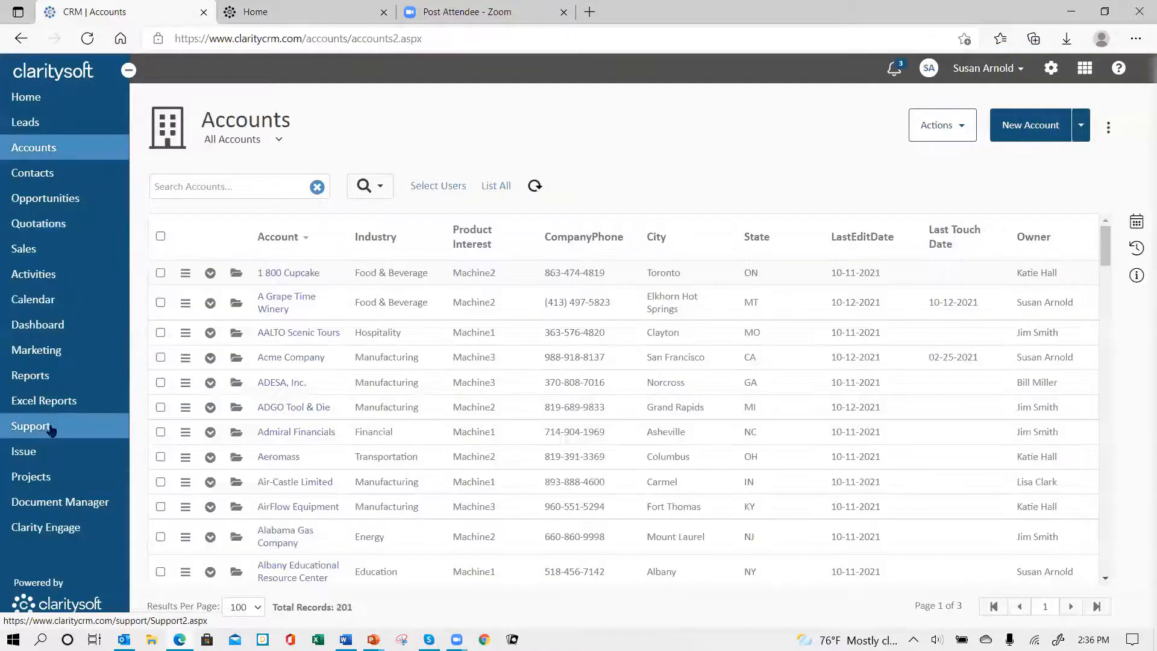
Step: Open the Activities module and check the row colors in the Events and Tasks lists
click(47, 276)
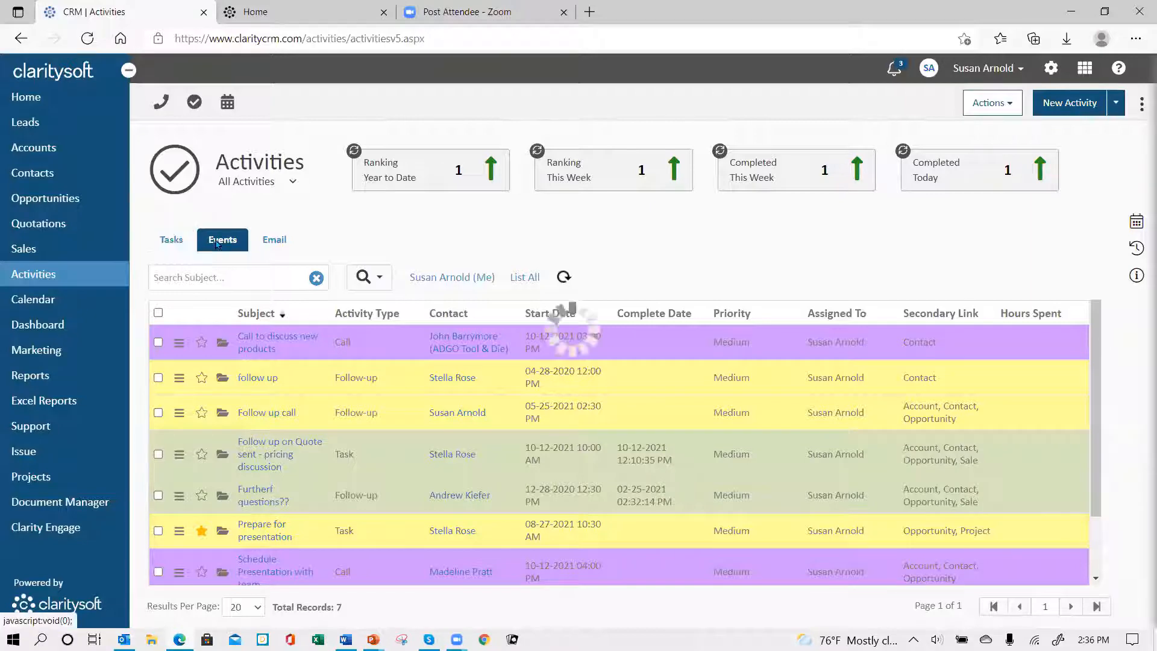
click(222, 240)
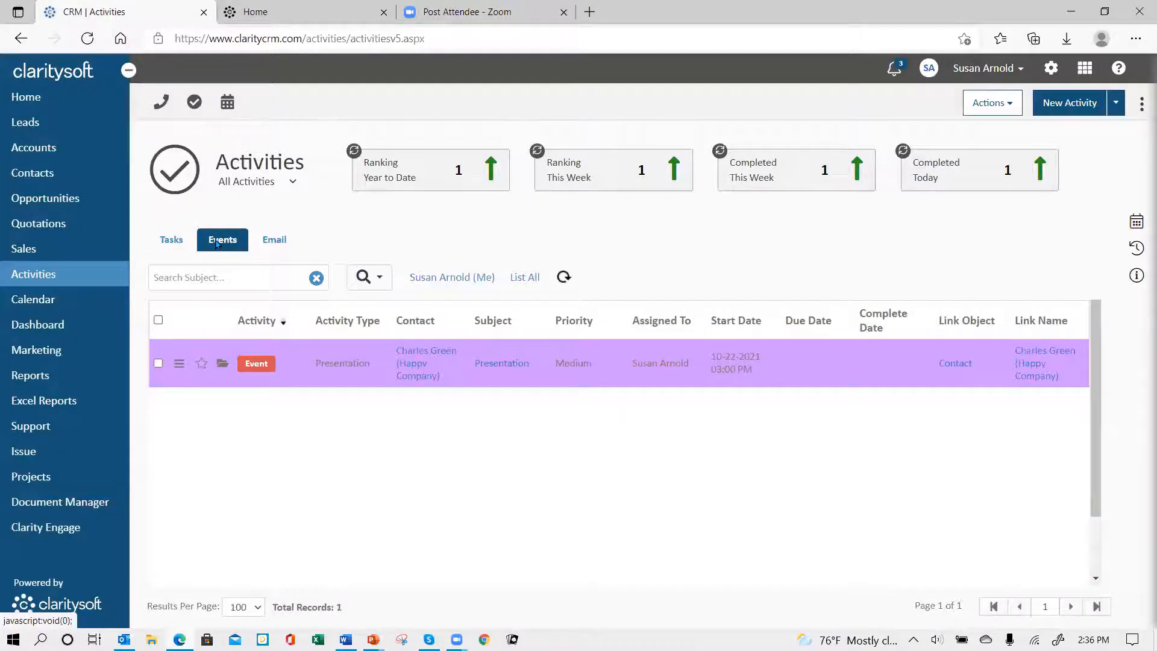
click(182, 242)
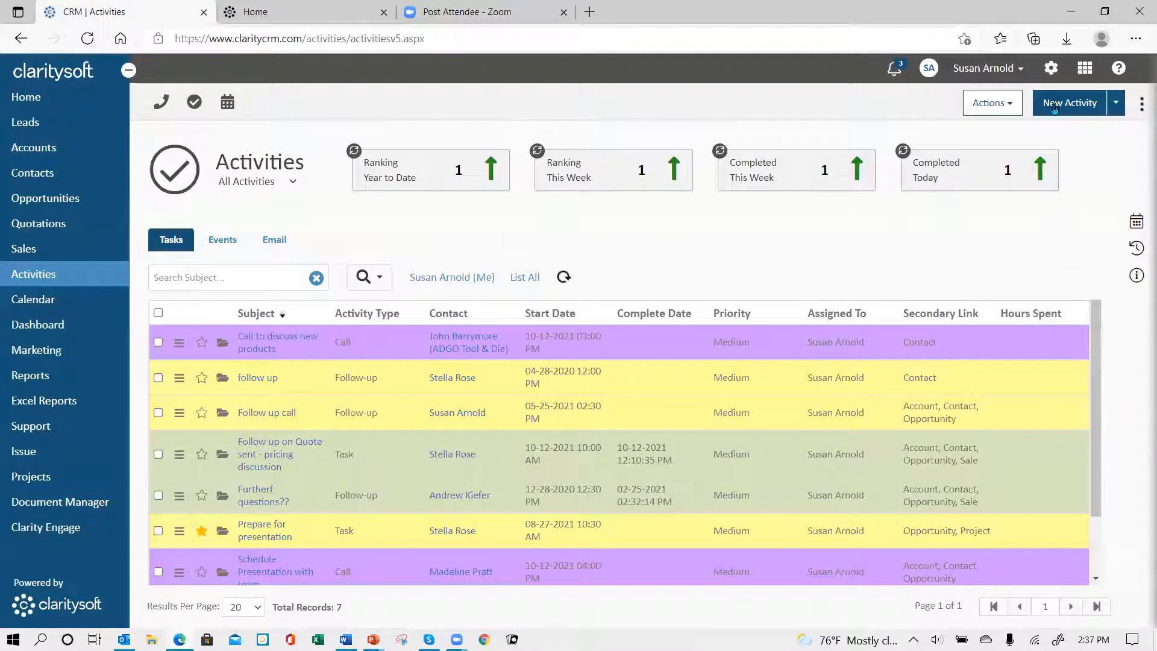
Step: Open the personal Activity Options settings, check the default reminder time units, and turn off View Activity Ranking
click(1051, 73)
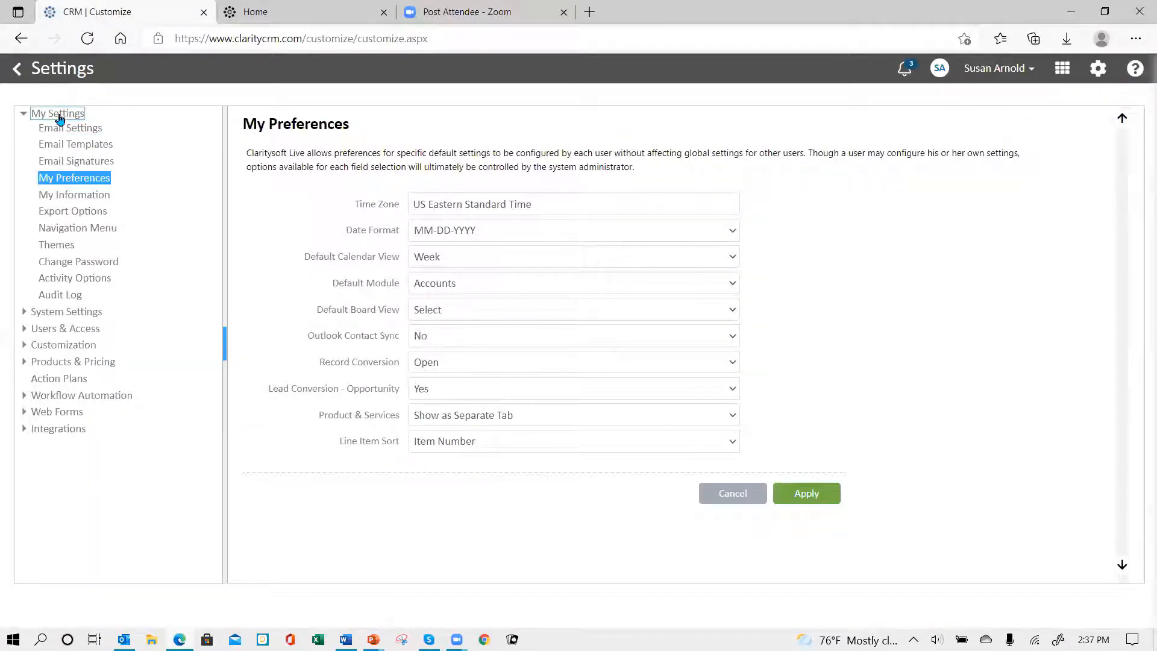
click(70, 284)
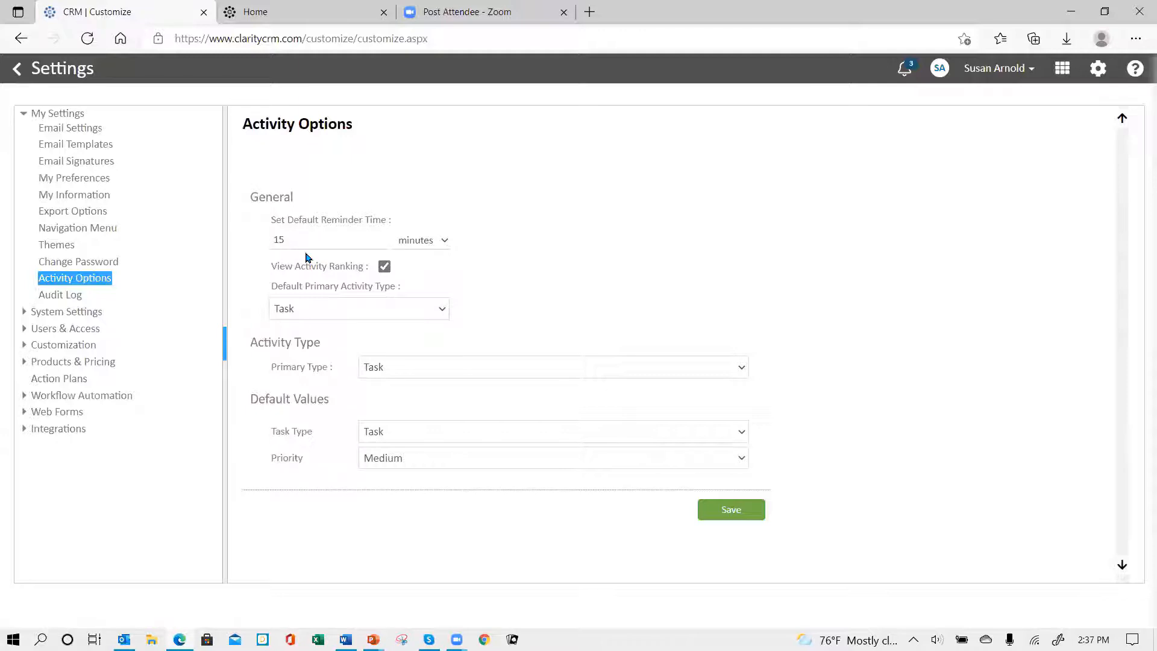
click(449, 241)
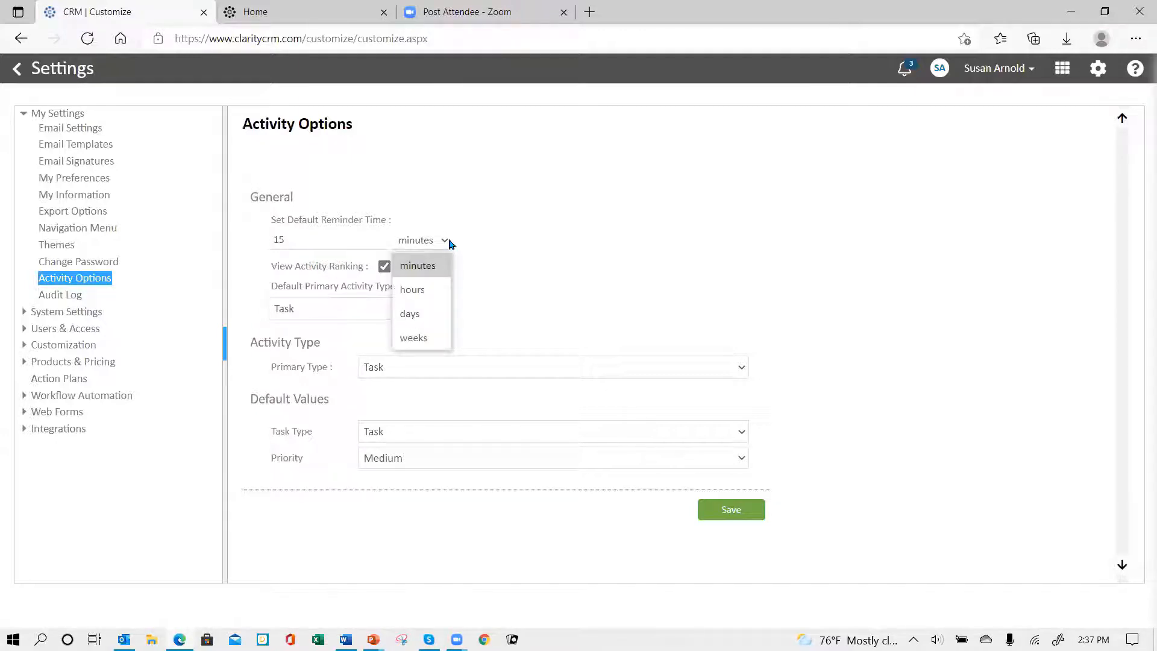
click(449, 242)
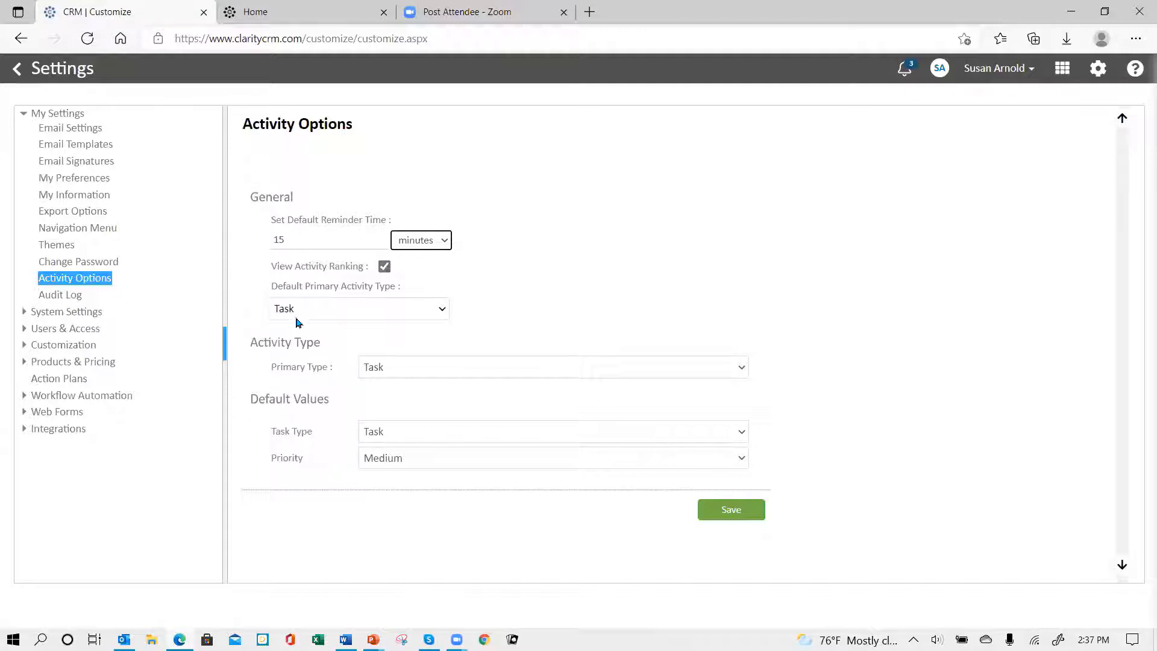
click(386, 269)
Step: Review the choices for Default Primary Activity Type and Primary Type, keeping Task as the default primary activity type
click(441, 310)
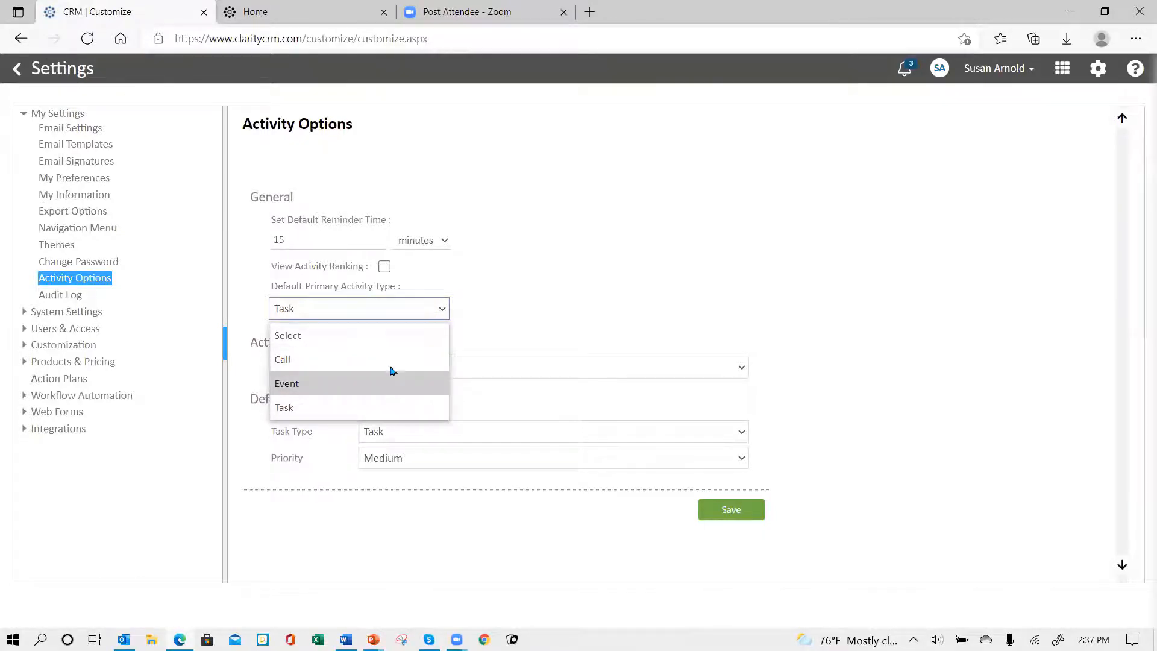
click(389, 410)
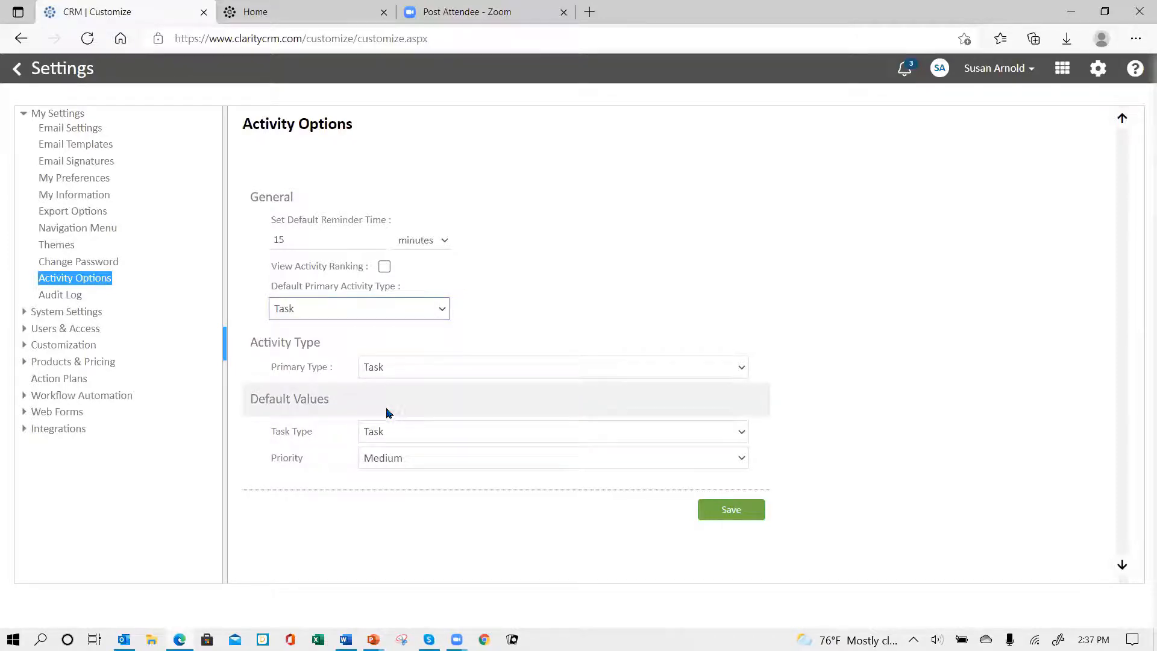
click(400, 370)
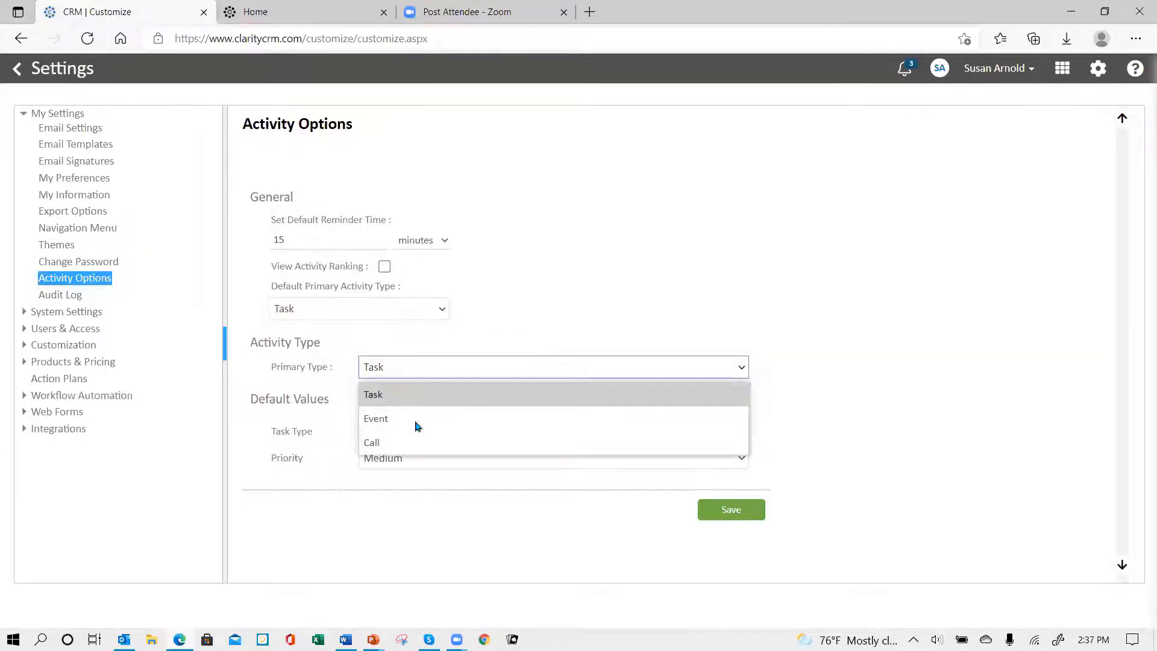
click(443, 311)
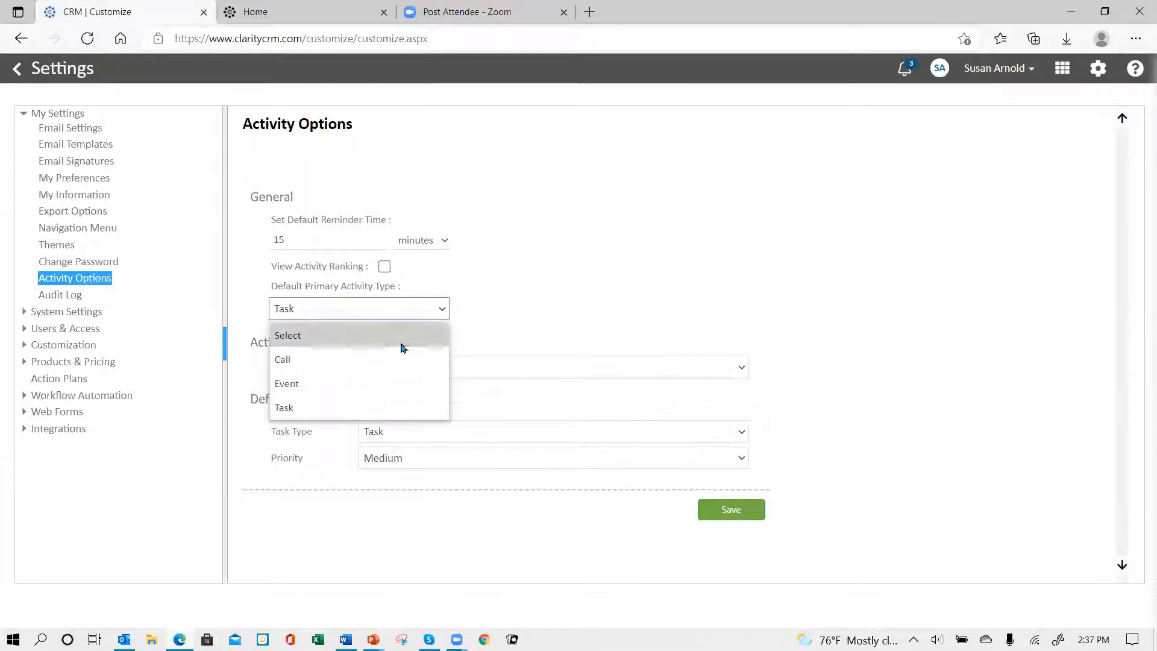
click(397, 381)
Step: For primary type Event, set the default event type to Meeting and priority to Medium, and switch the primary type back to Task
click(443, 369)
click(433, 417)
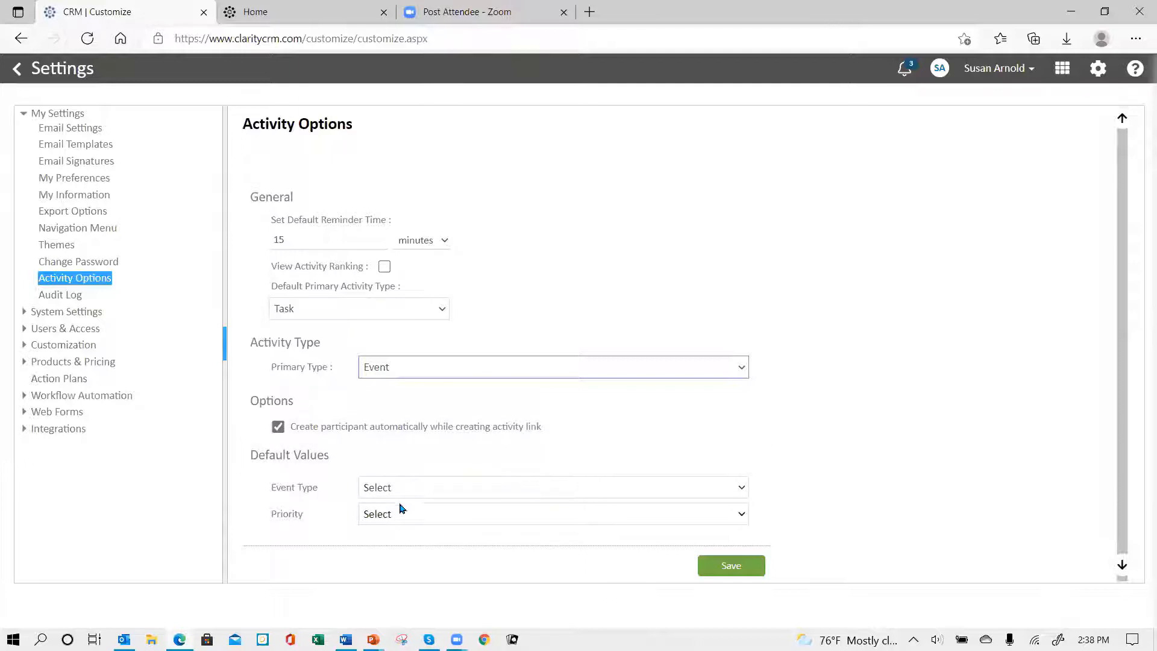
click(436, 488)
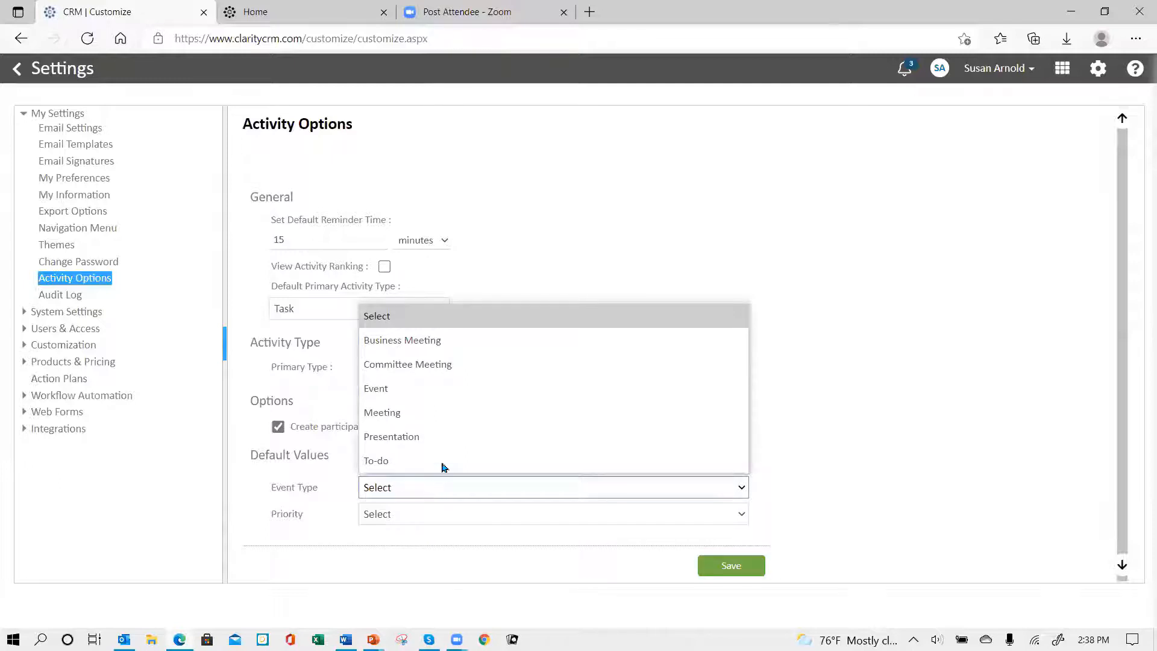
click(452, 413)
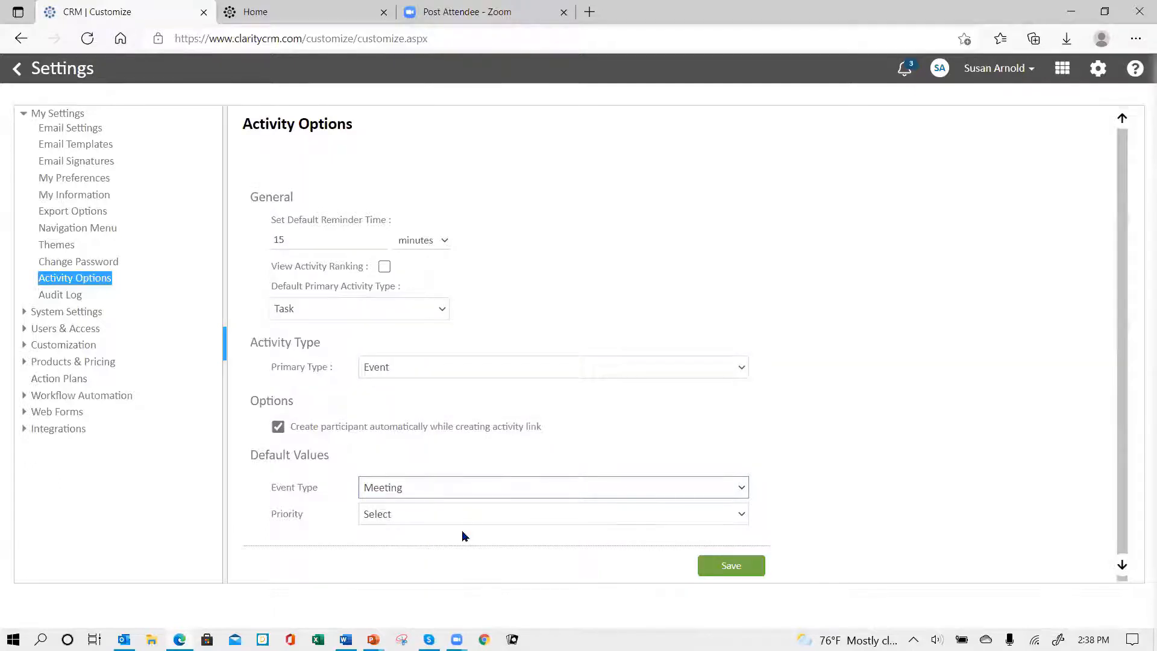
click(454, 515)
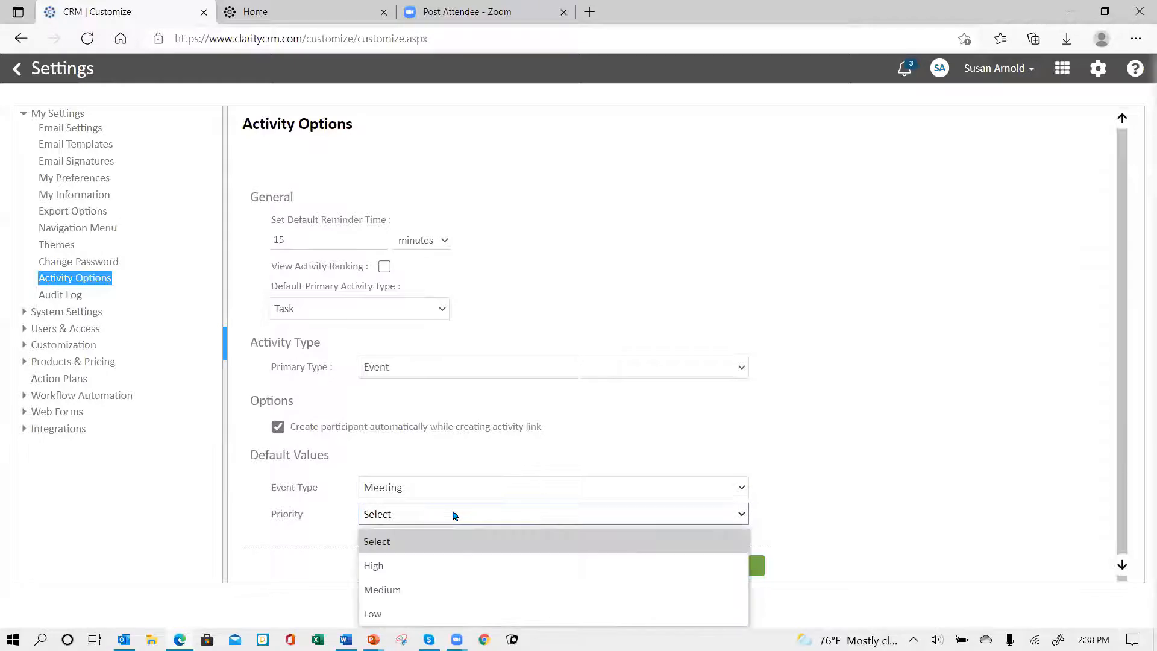
click(457, 589)
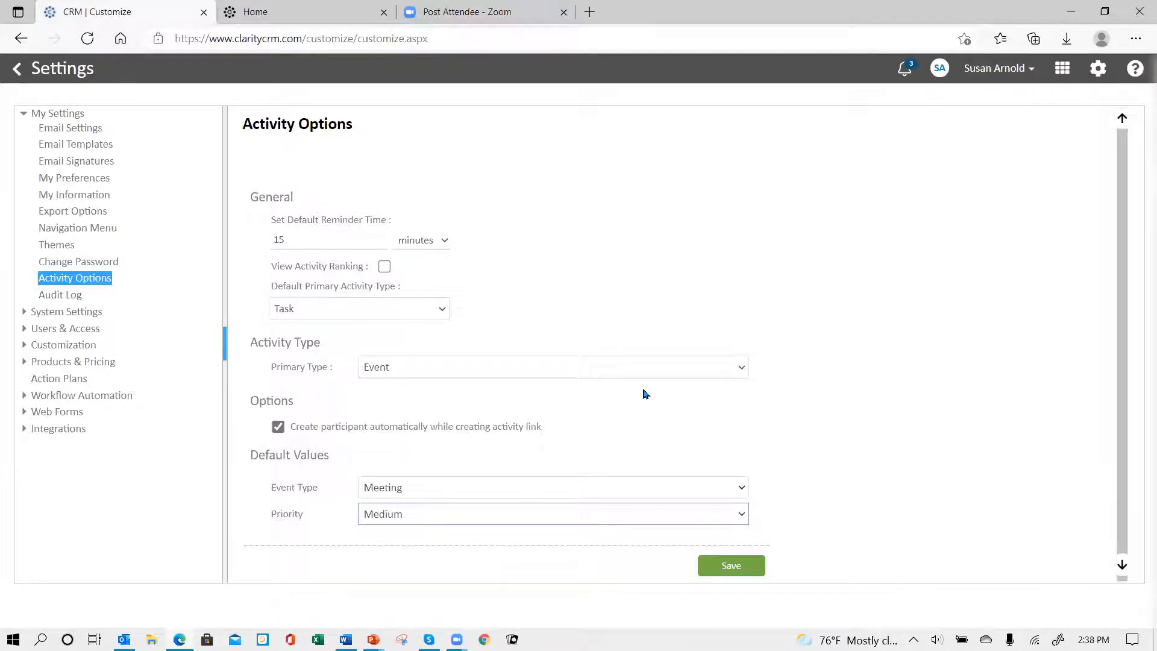
click(739, 370)
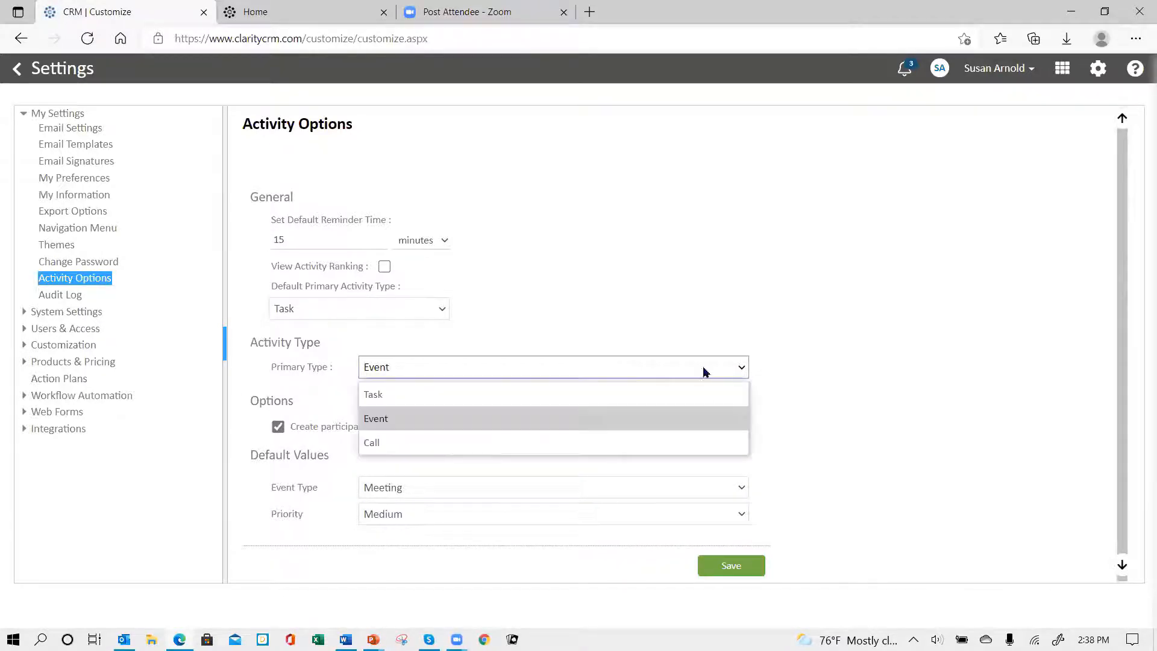
click(488, 400)
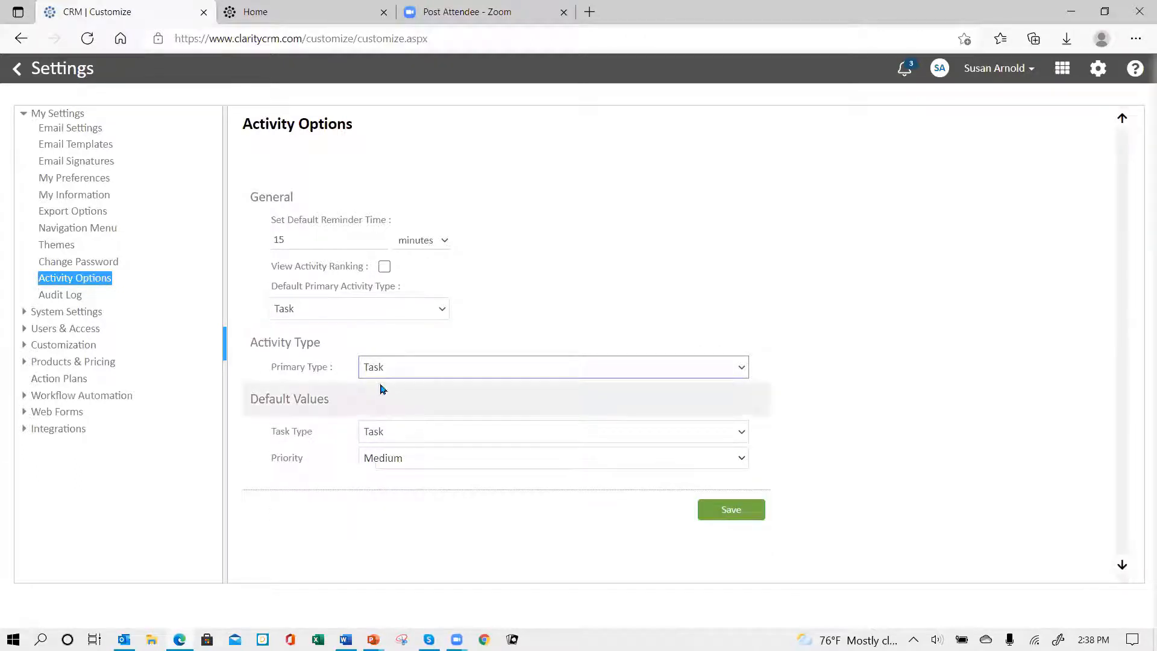
Step: Review the default Task Type choices, and switch the primary type to Call to look through its call types
click(486, 439)
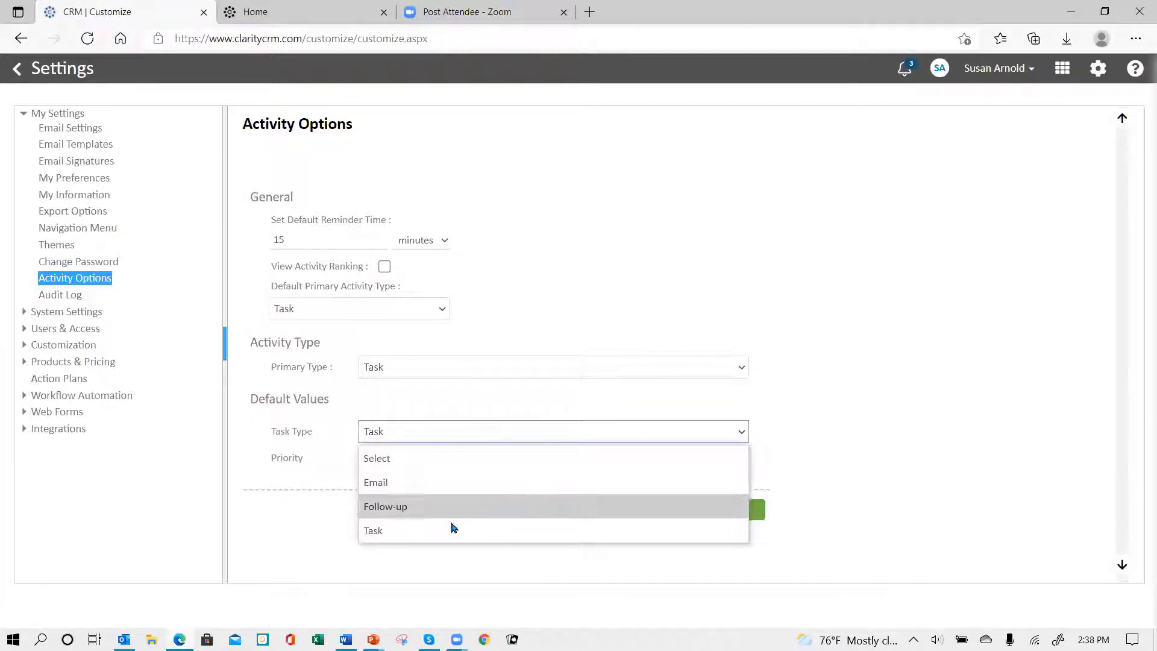
click(456, 428)
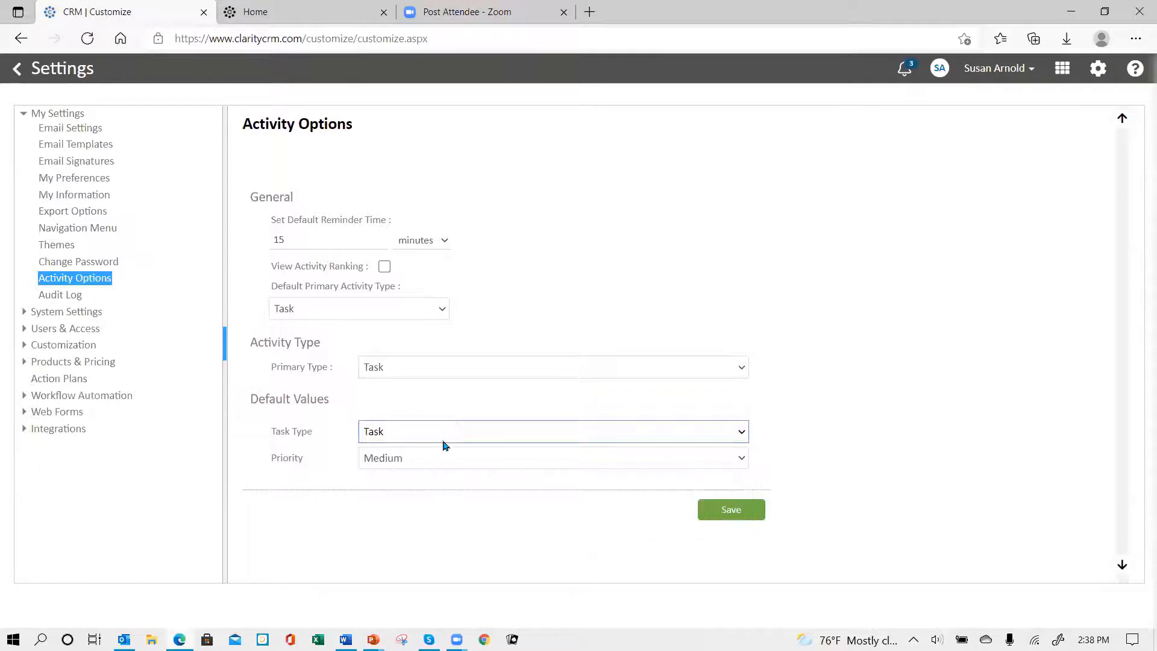
click(430, 368)
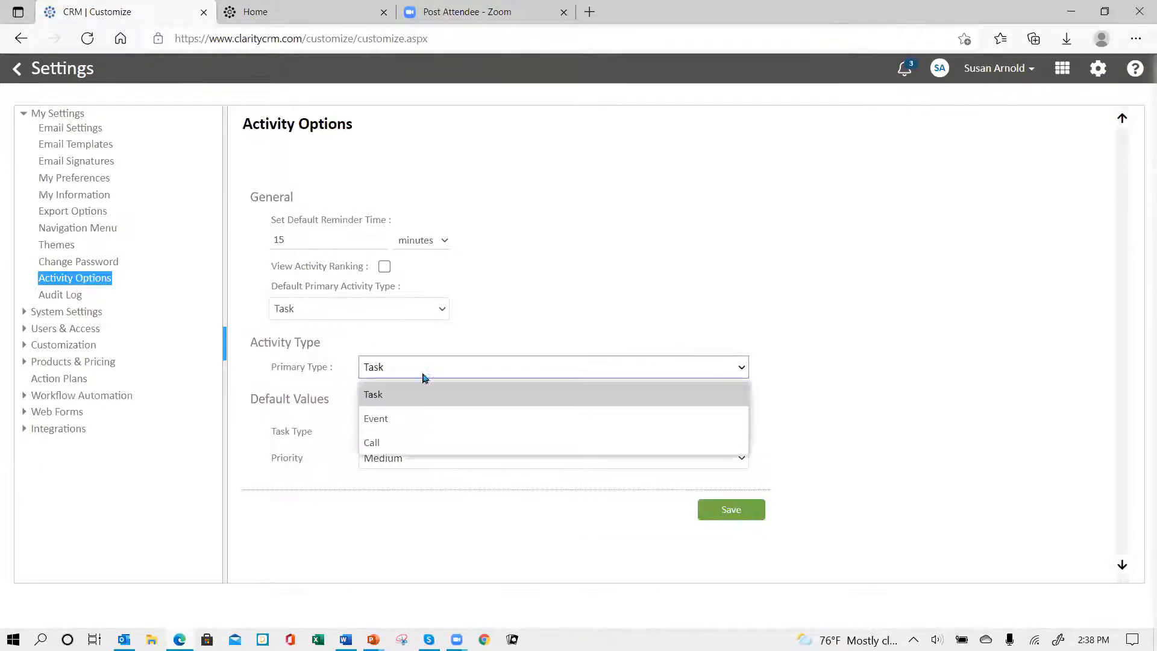
click(405, 451)
click(474, 433)
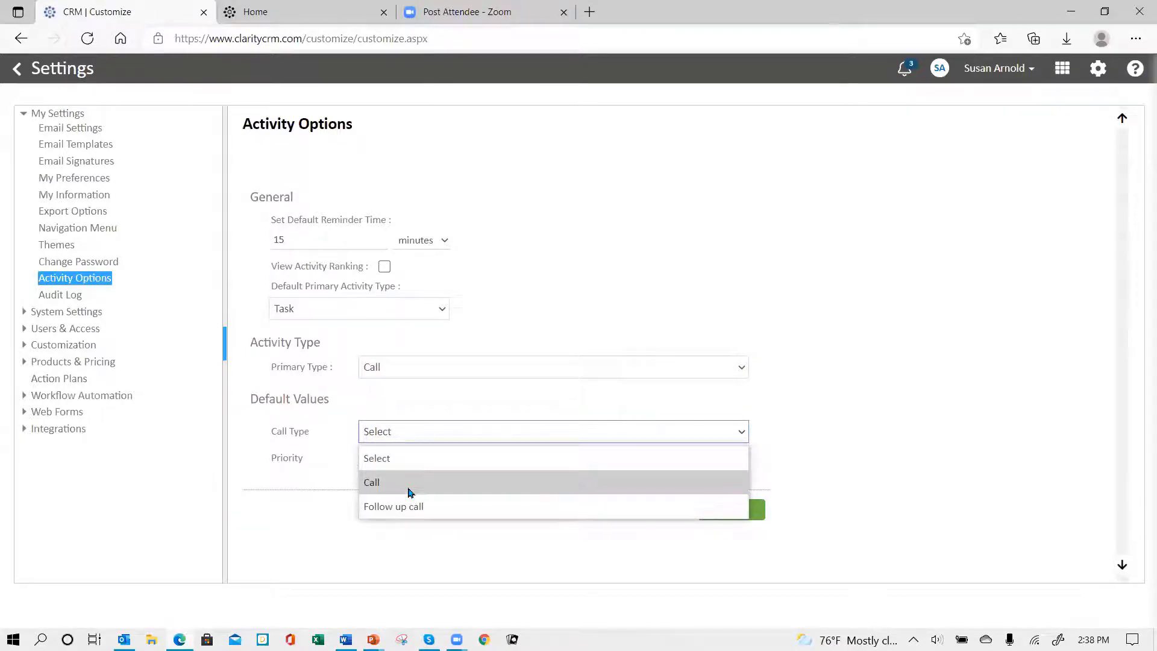
click(429, 405)
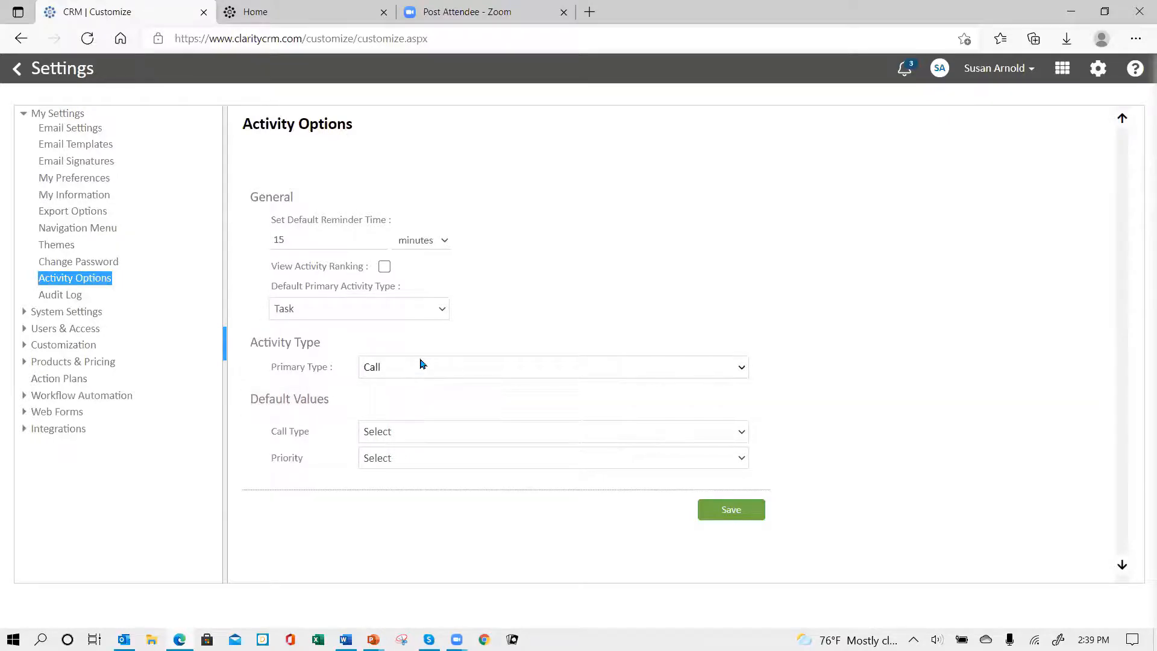
Step: Set the default call type to Call and the default priority to Medium, and save the activity options
click(426, 431)
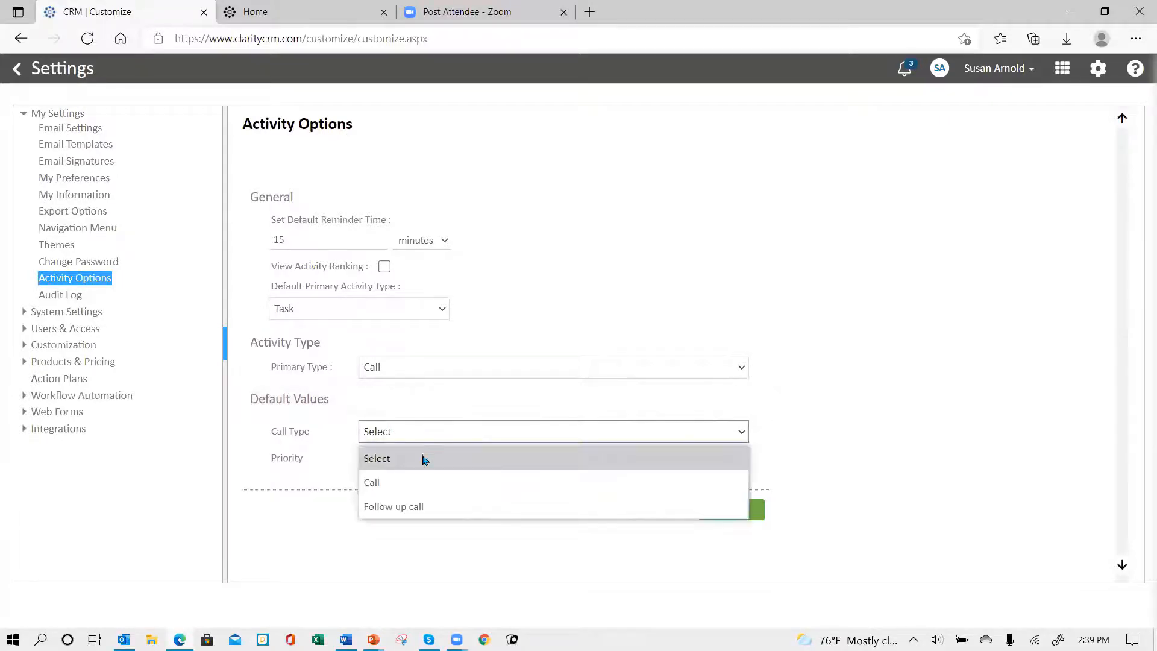
click(426, 485)
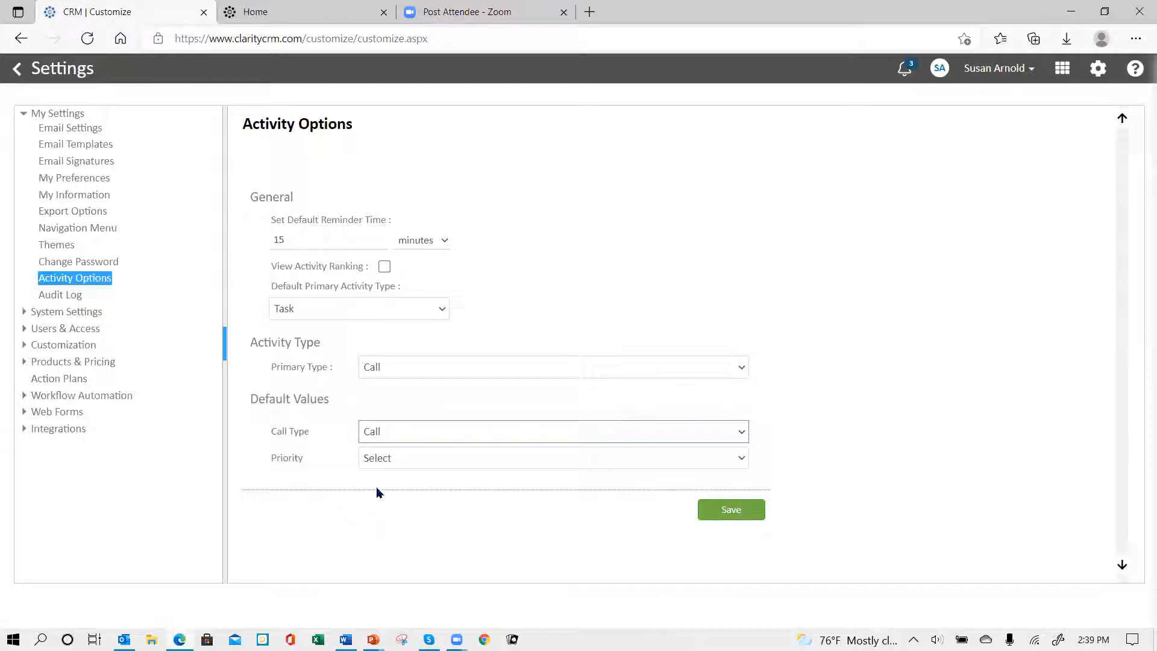
click(403, 460)
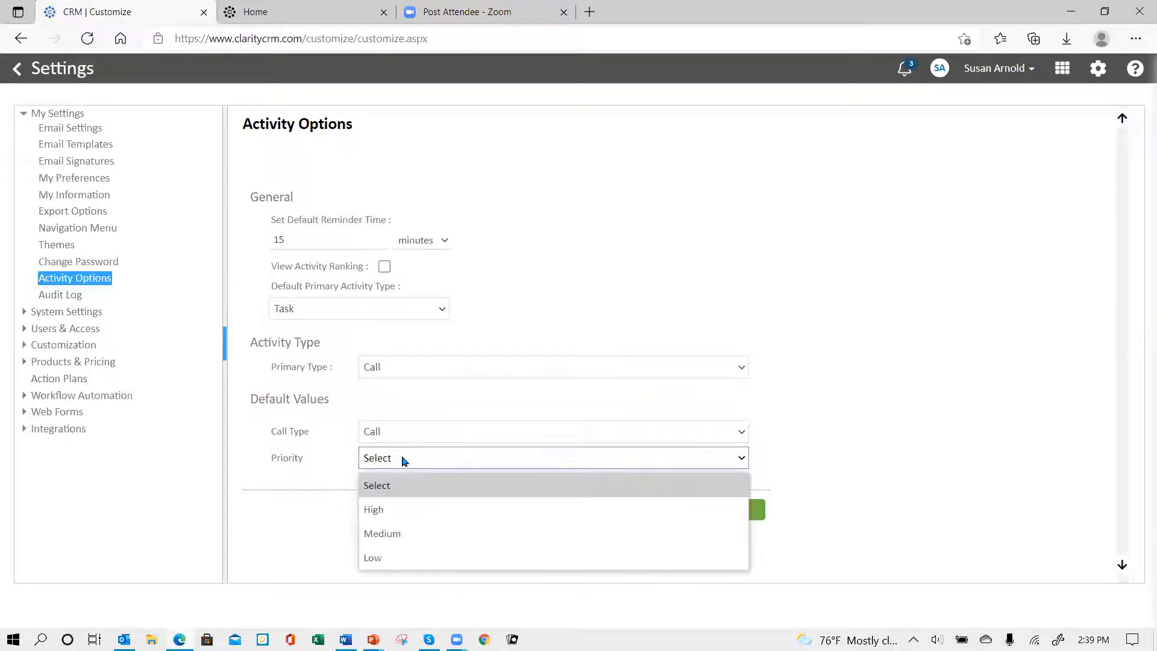
click(413, 531)
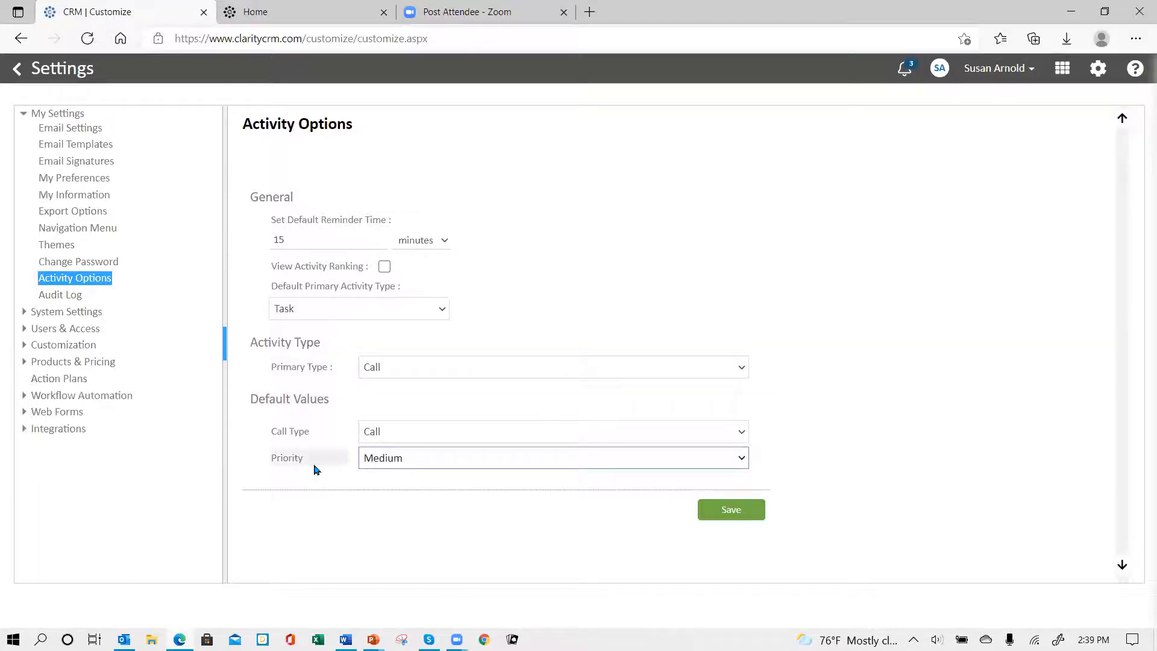
click(722, 512)
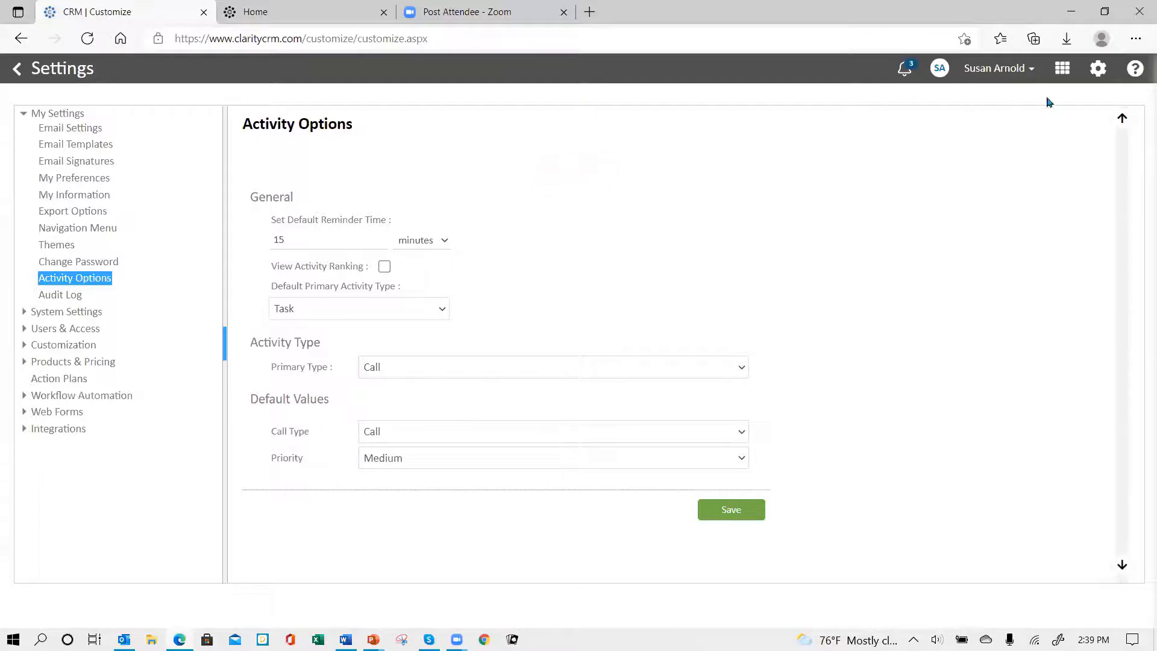
Step: Log out and sign back in with the account password, and open the Activities module
click(1030, 70)
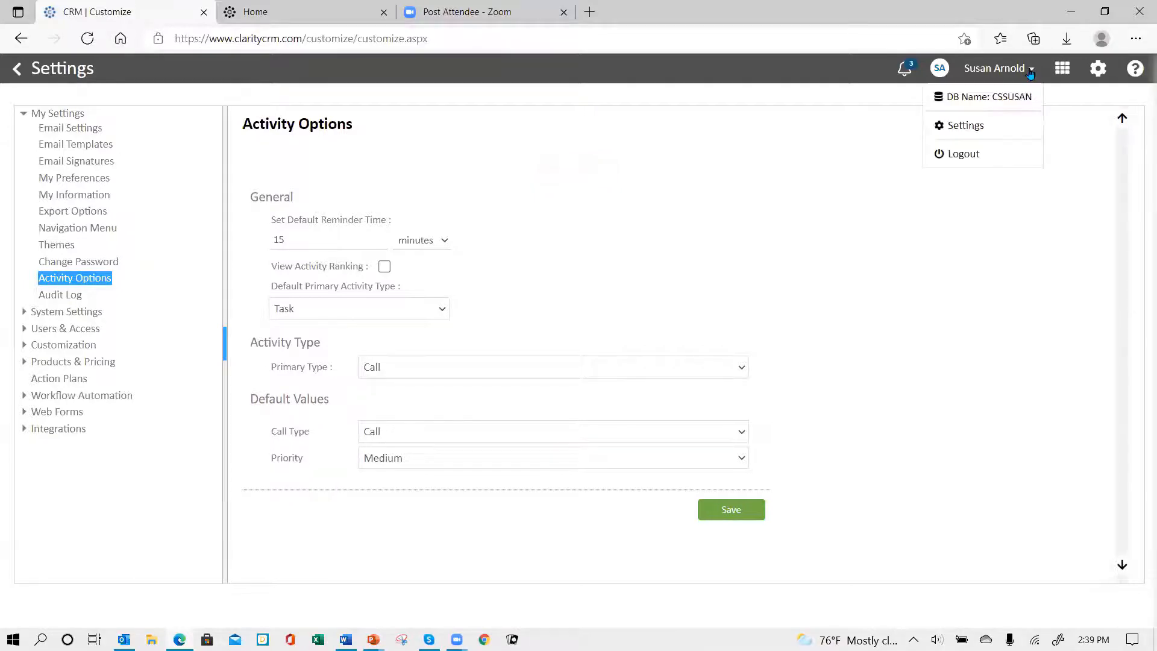
click(956, 156)
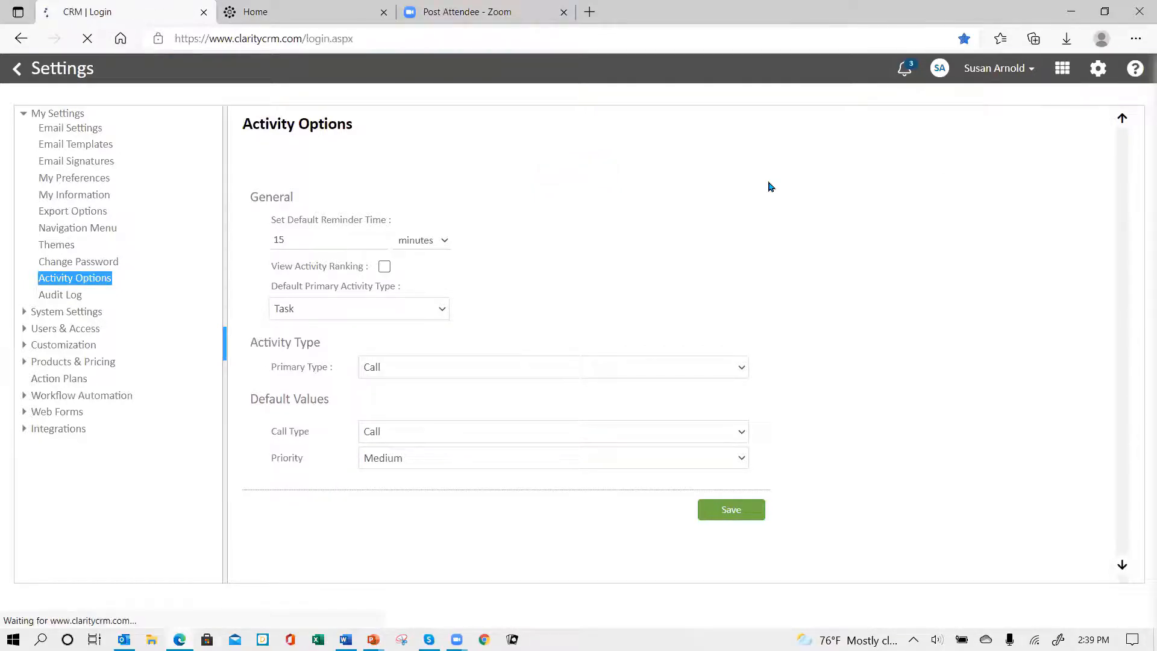
text(***)
key(BackSpace)
key(BackSpace)
key(BackSpace)
text(**)
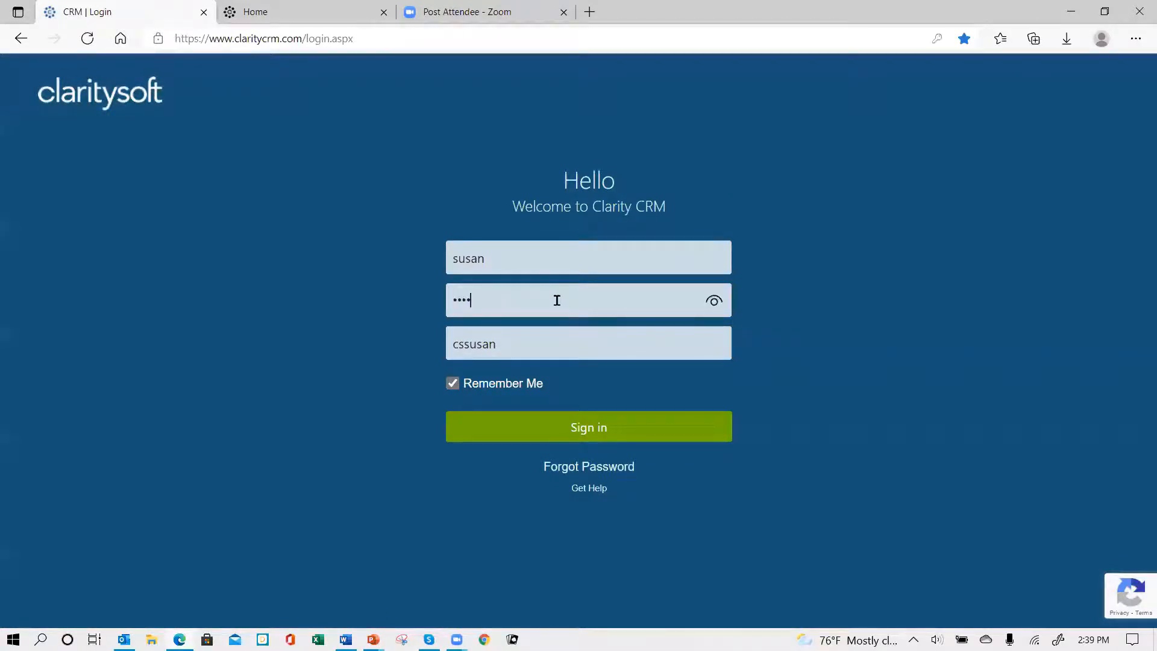
text(*****)
key(Return)
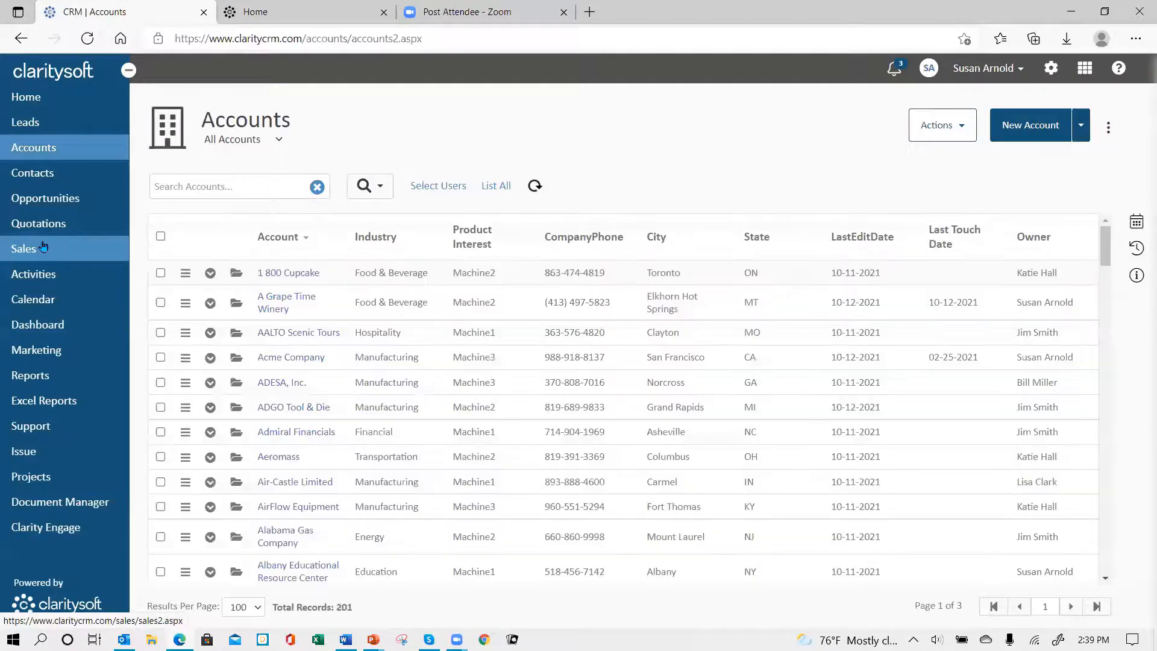
click(38, 281)
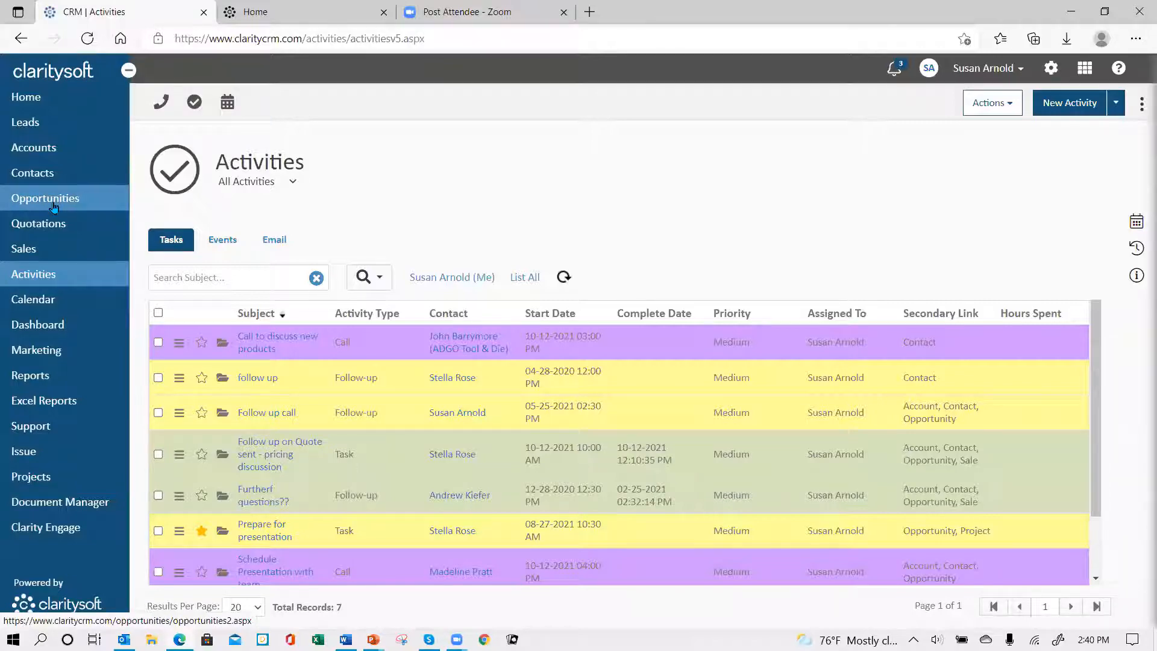
Step: In the Accounts list, expand the related records of AirFlow Equipment and ADESA, Inc., and open the ADESA, Inc. account
click(48, 158)
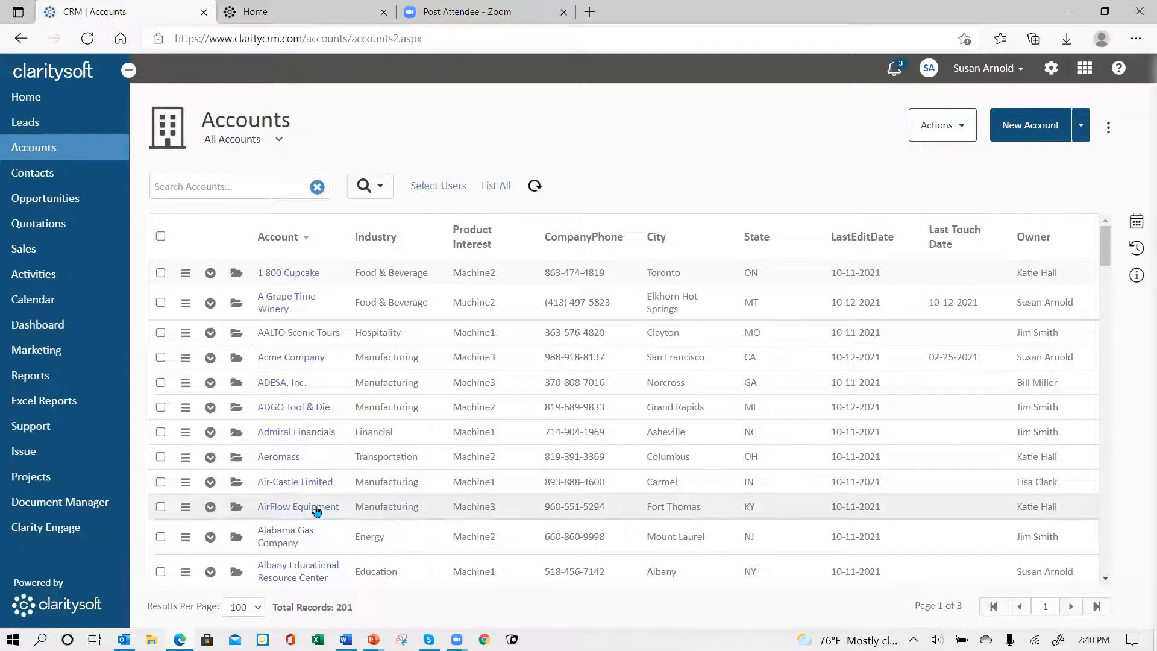
click(211, 508)
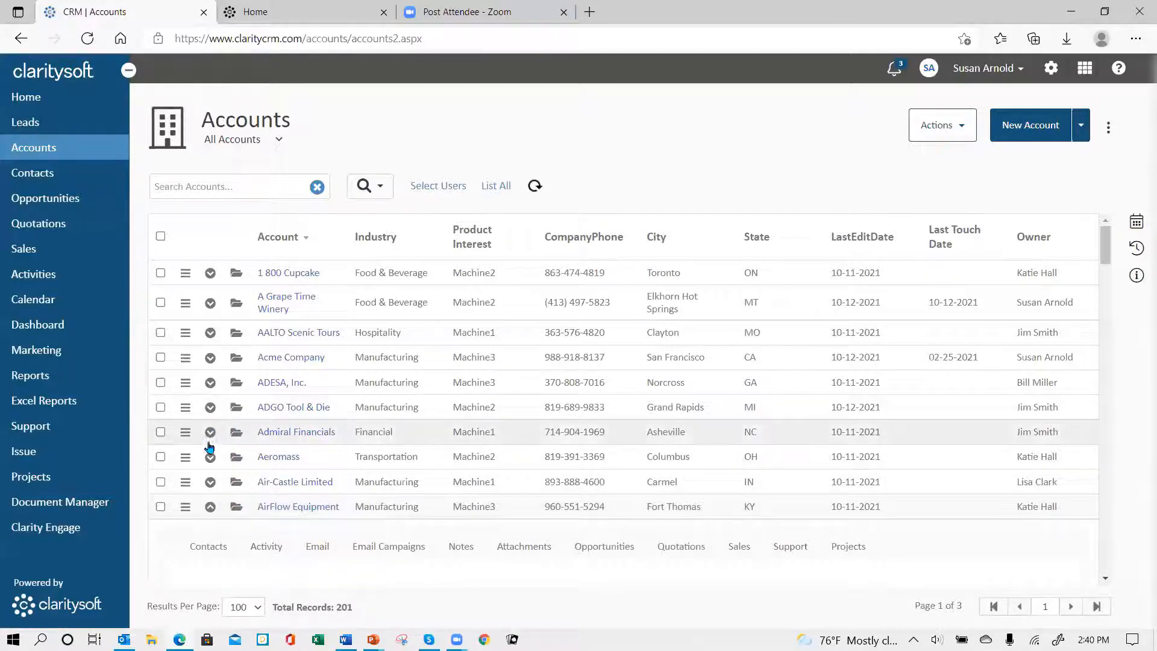
click(210, 383)
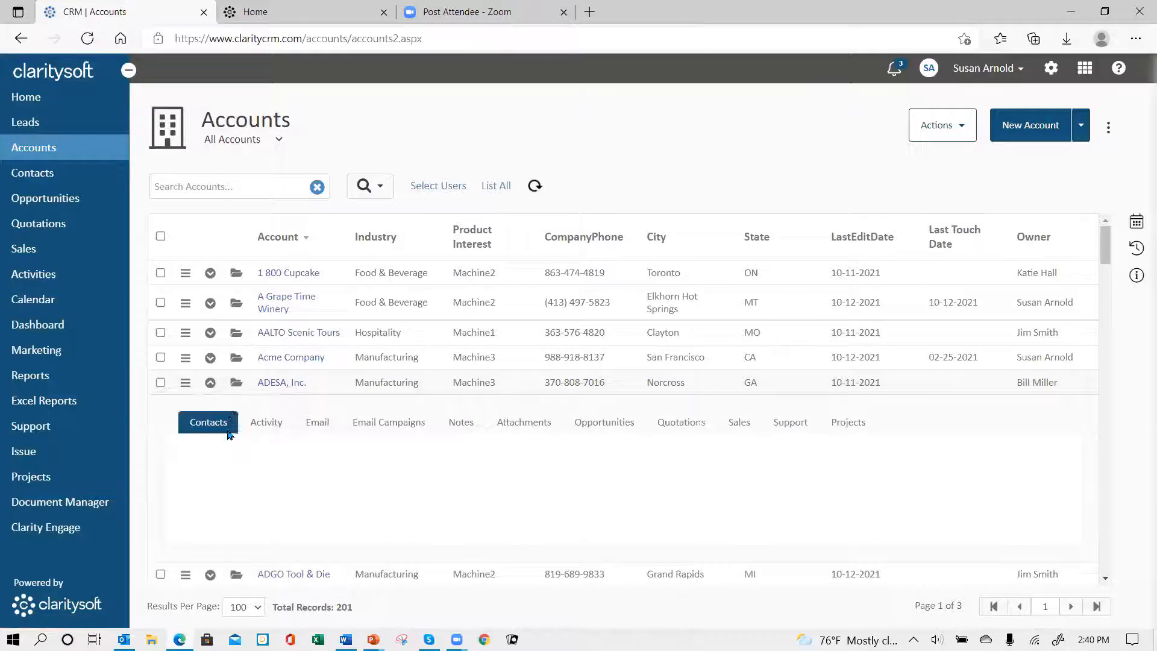
click(236, 383)
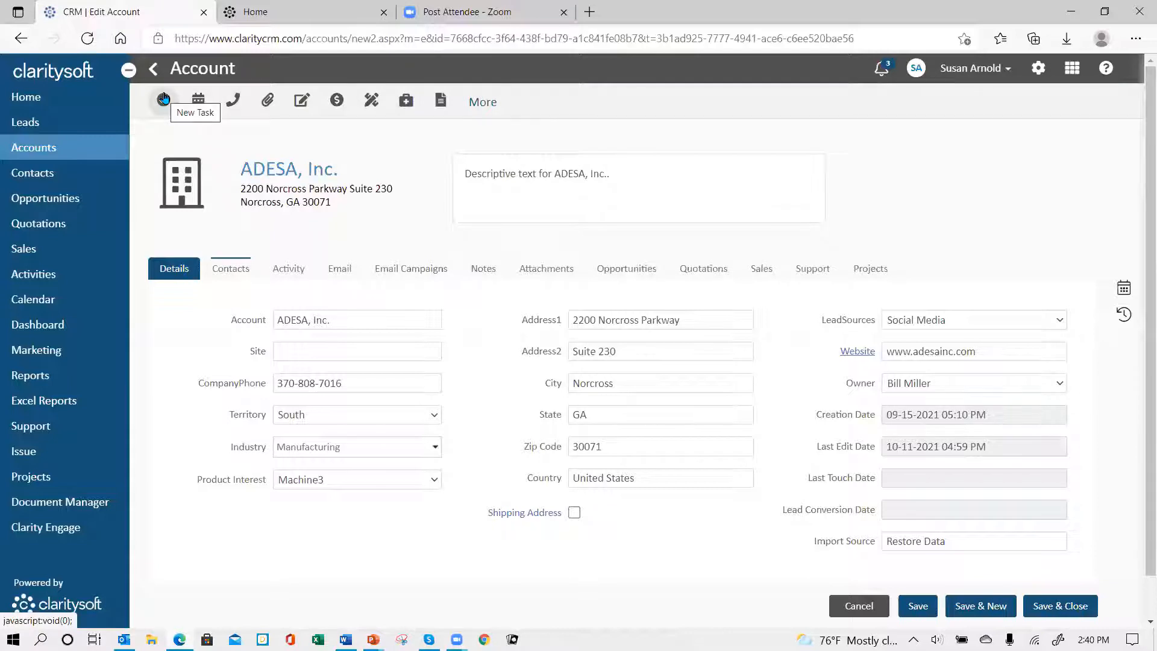
Step: Show the account's activities and switch the Calls filter off and on again
click(290, 270)
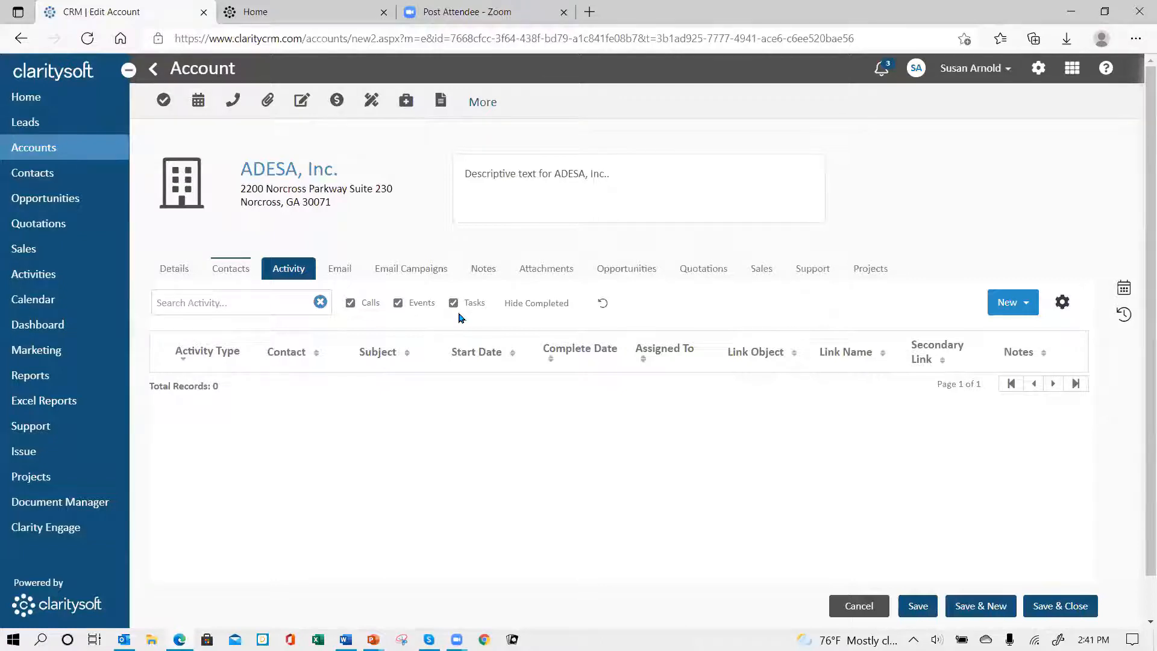
click(350, 303)
click(350, 303)
Step: Start a new event for the account with type Presentation and subject "Proposal presentation"
click(1027, 304)
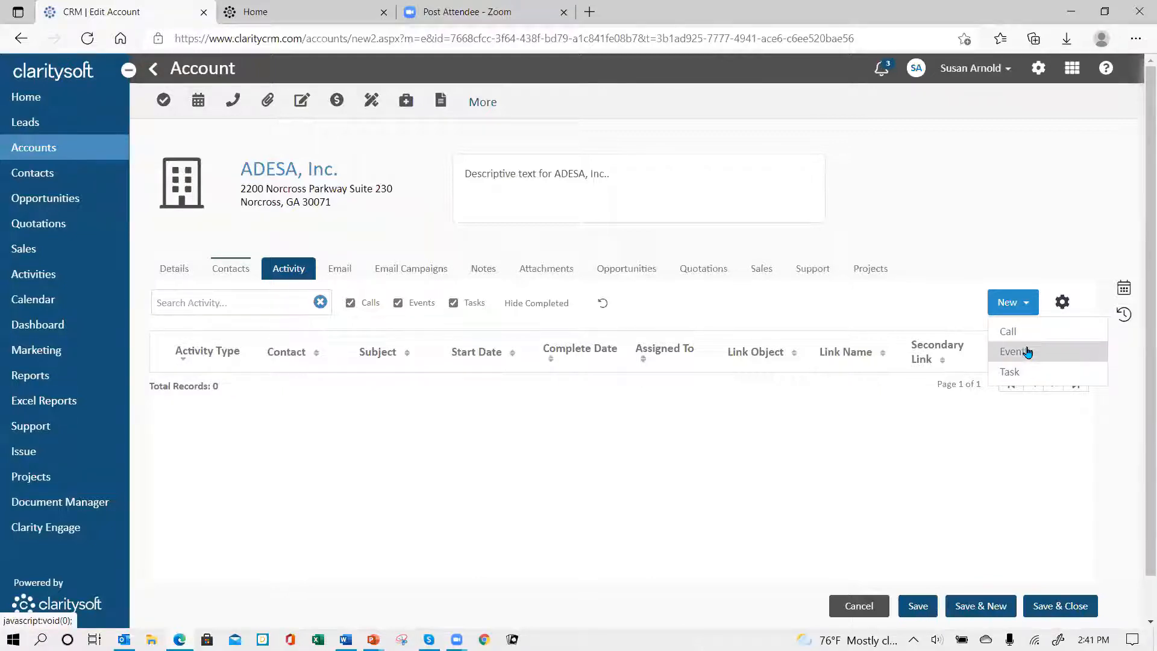
click(1028, 352)
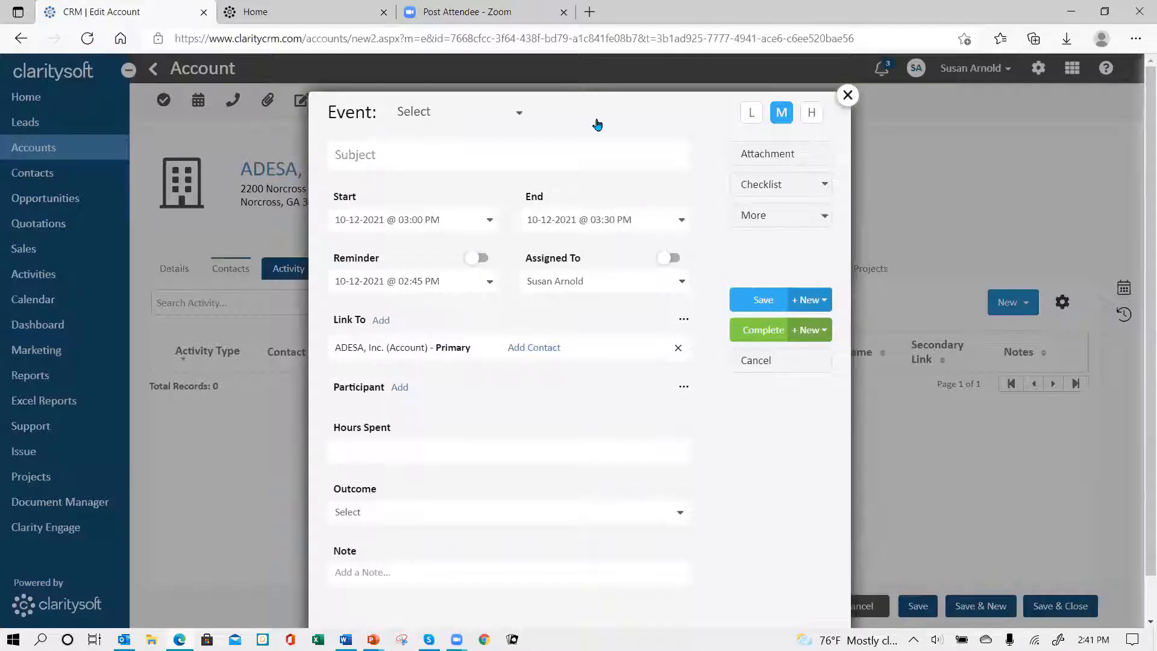
click(520, 117)
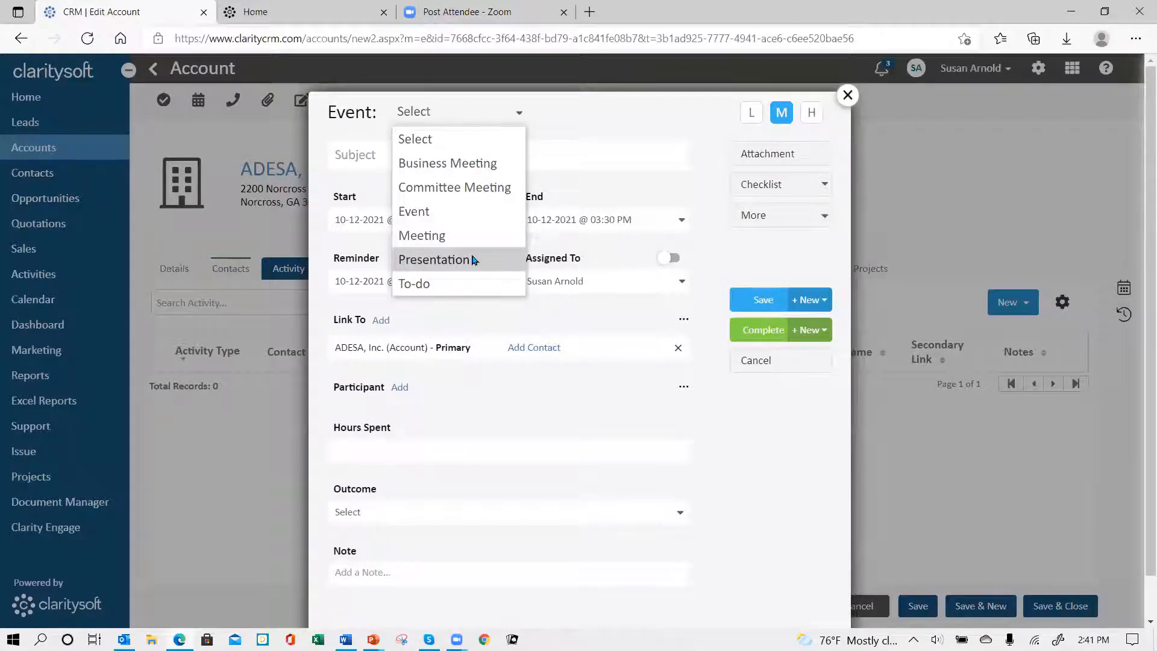
click(474, 260)
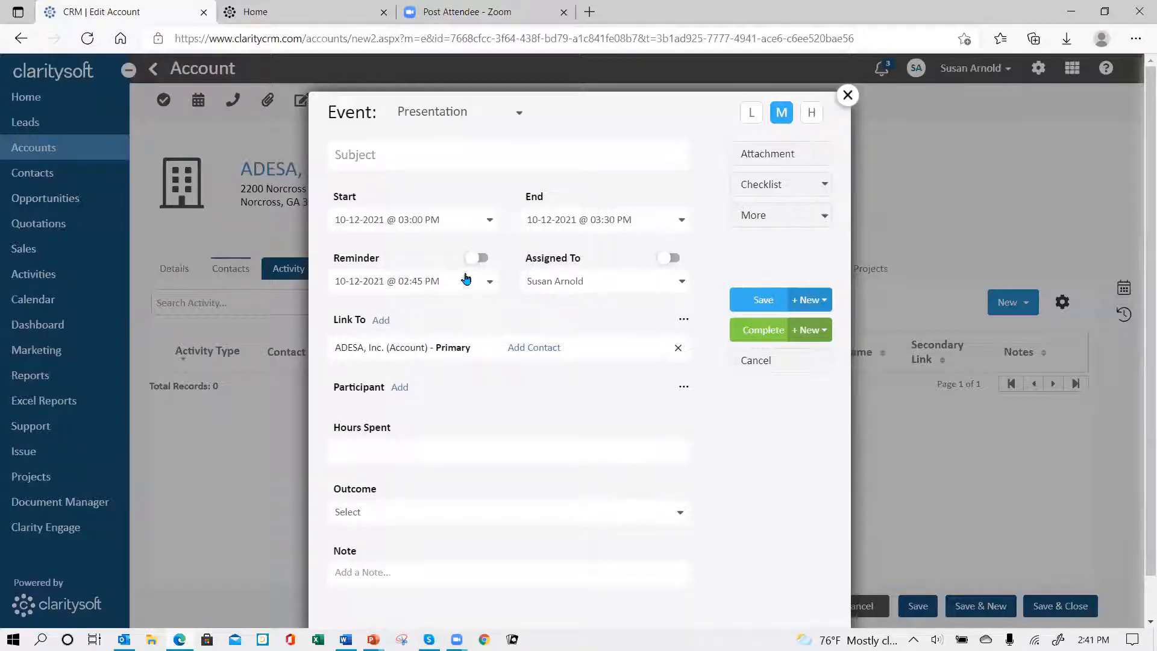
click(363, 161)
text(Proposal spresentation)
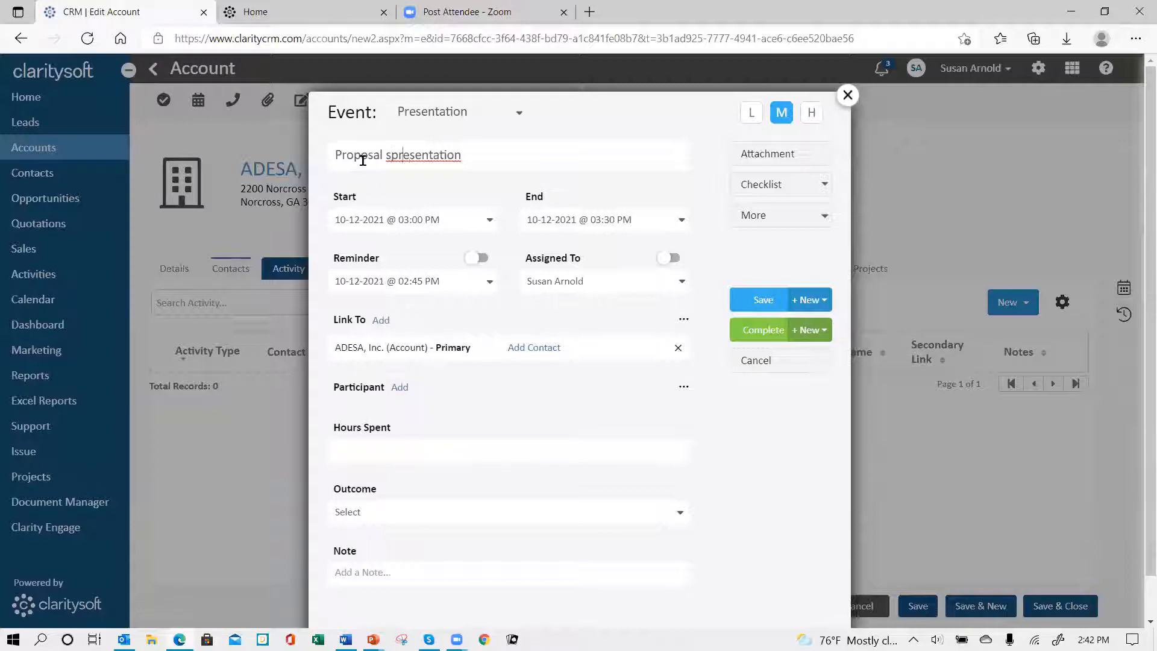
key(Right)
key(BackSpace)
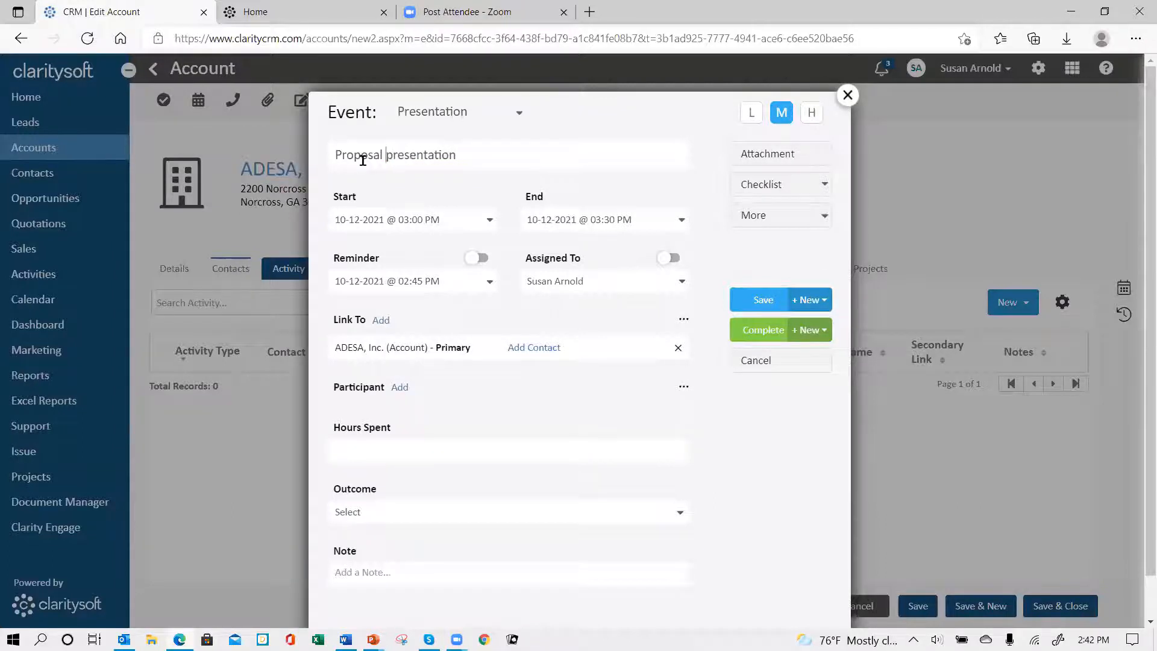
Step: Set the event's start to 10-15-2021 at 10:00 AM
click(489, 222)
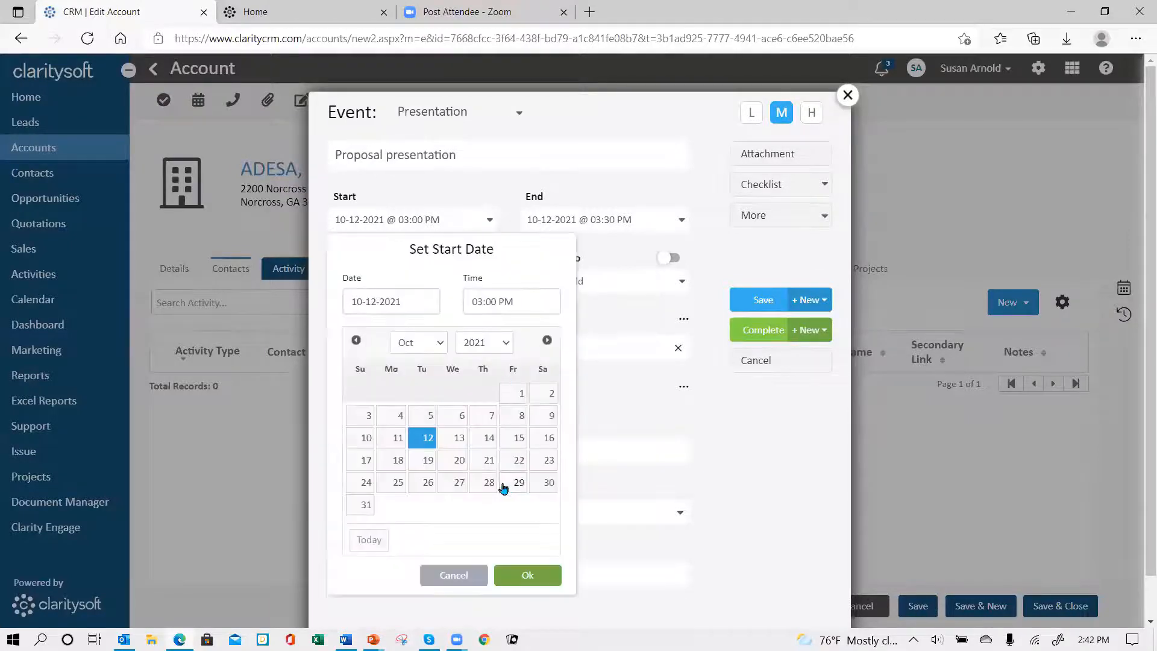
click(519, 442)
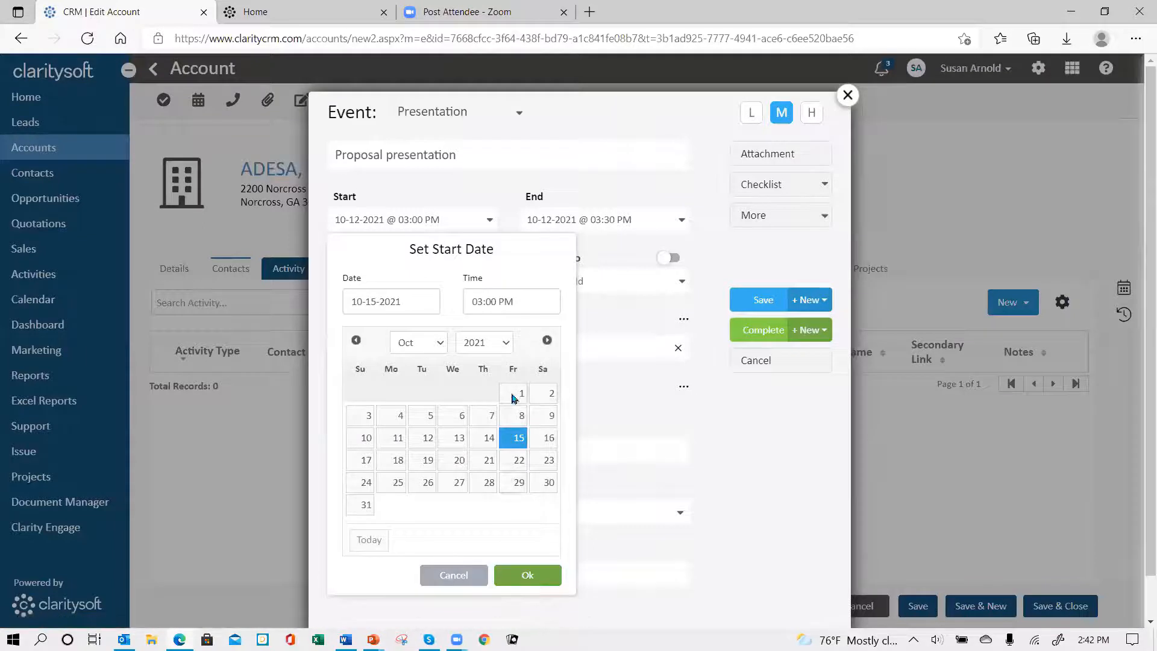
click(525, 303)
click(522, 322)
click(528, 328)
click(523, 311)
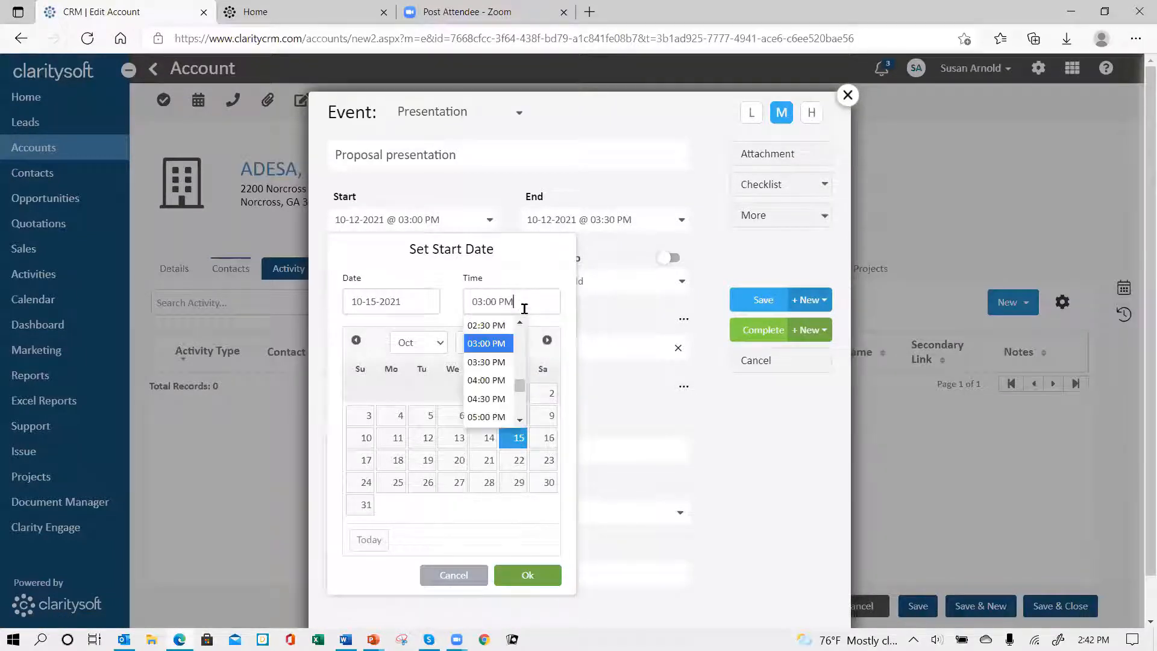
click(520, 326)
click(520, 323)
click(520, 325)
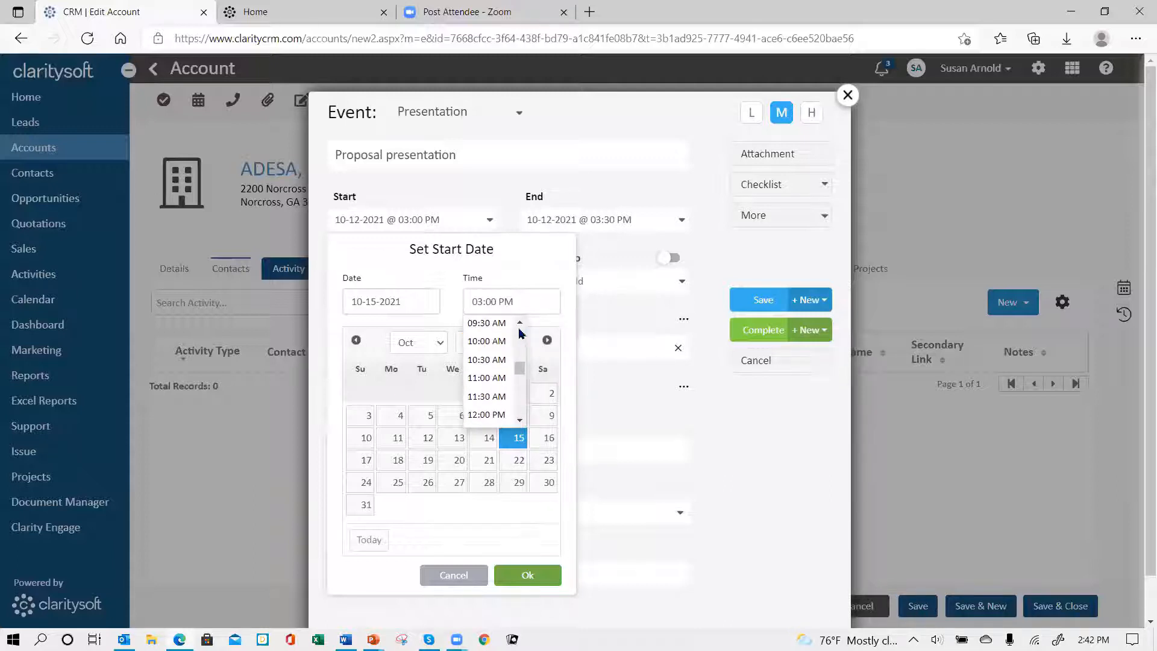
click(491, 341)
click(520, 574)
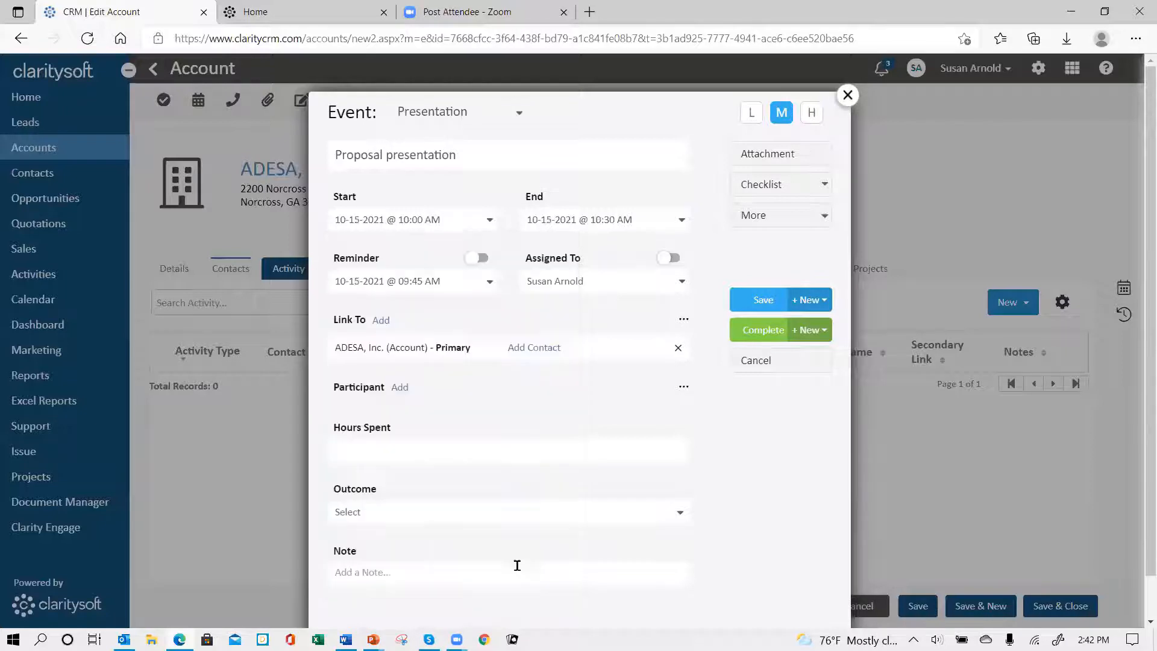
Step: Set the event's end time to 11:30 AM on the same day
click(682, 219)
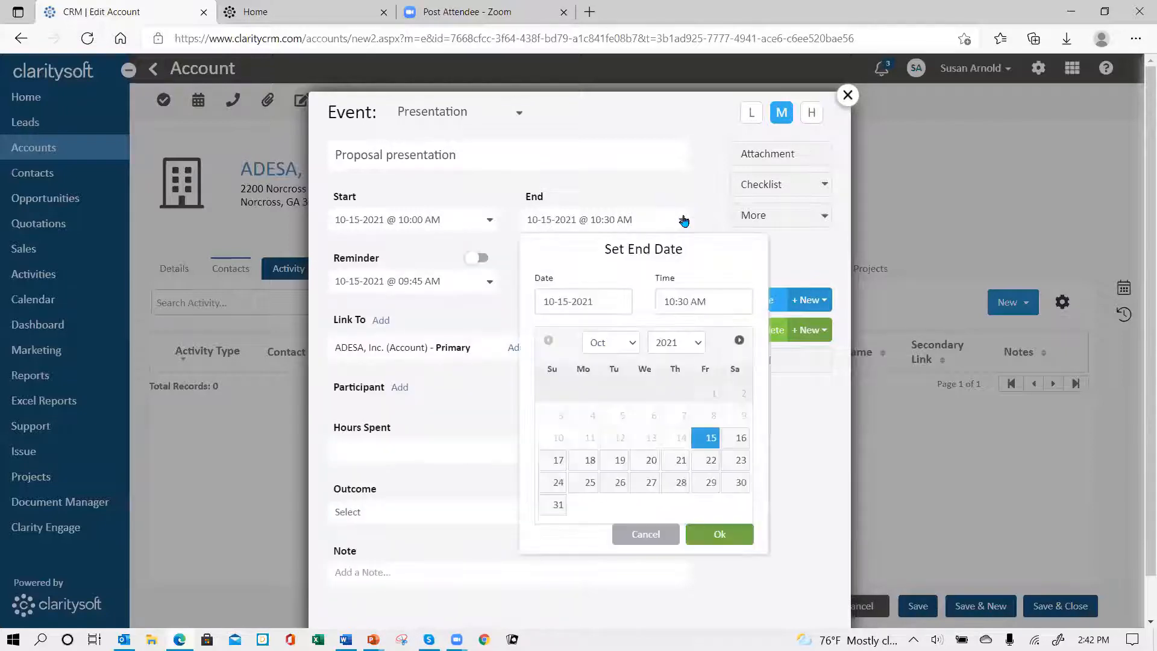
click(720, 296)
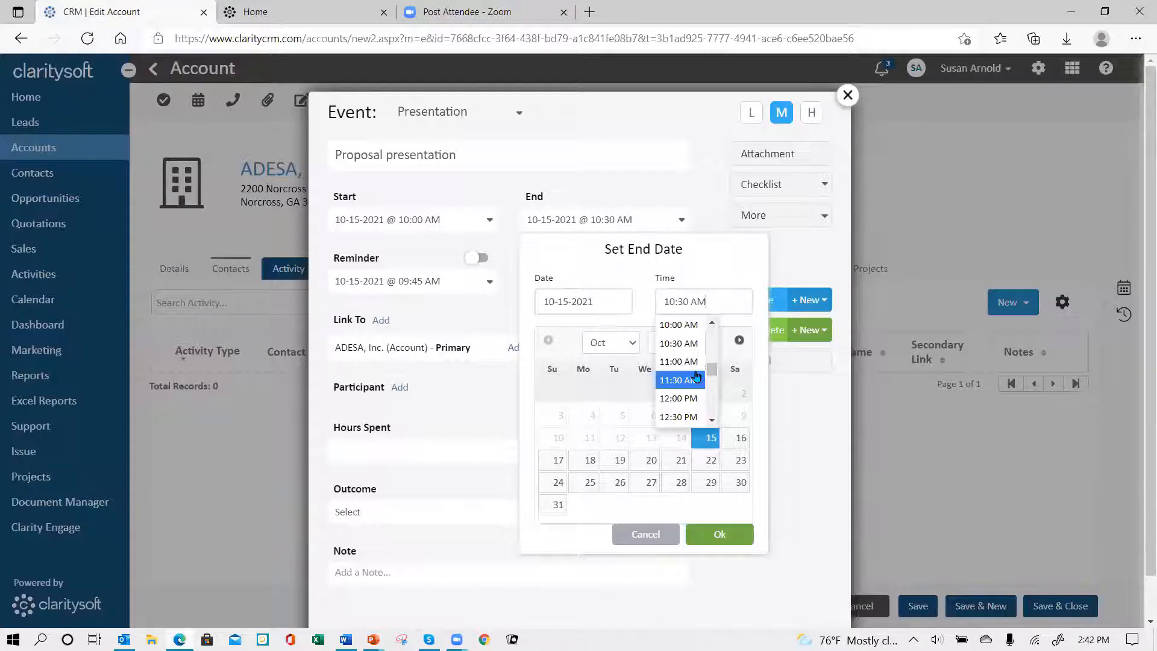
click(697, 378)
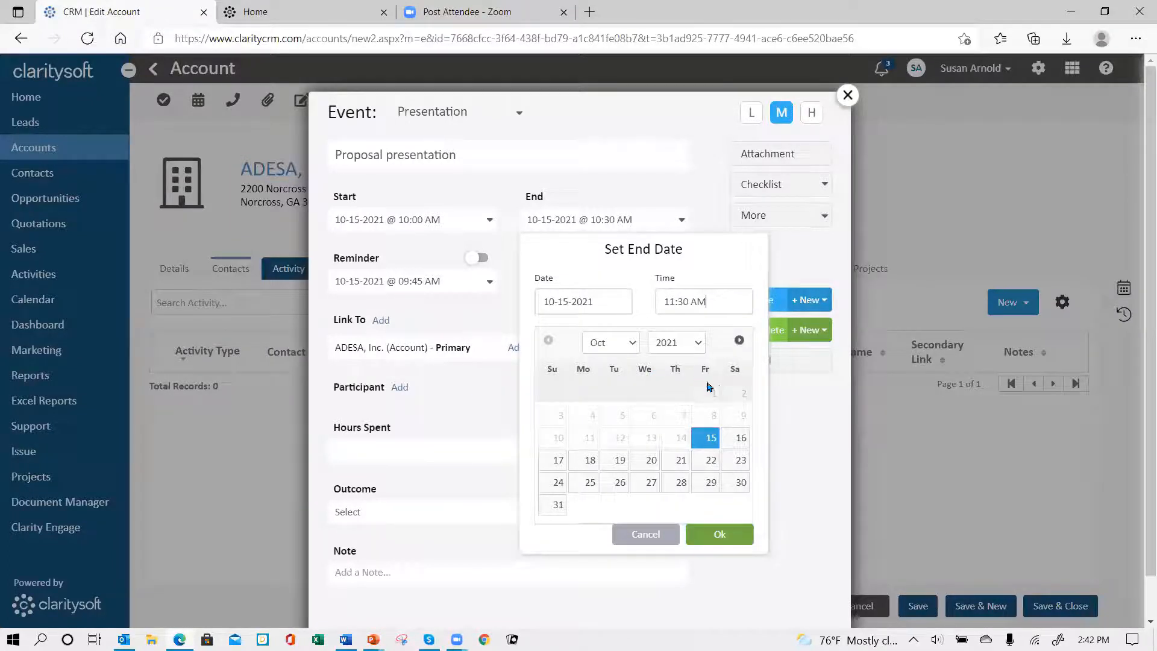
click(723, 535)
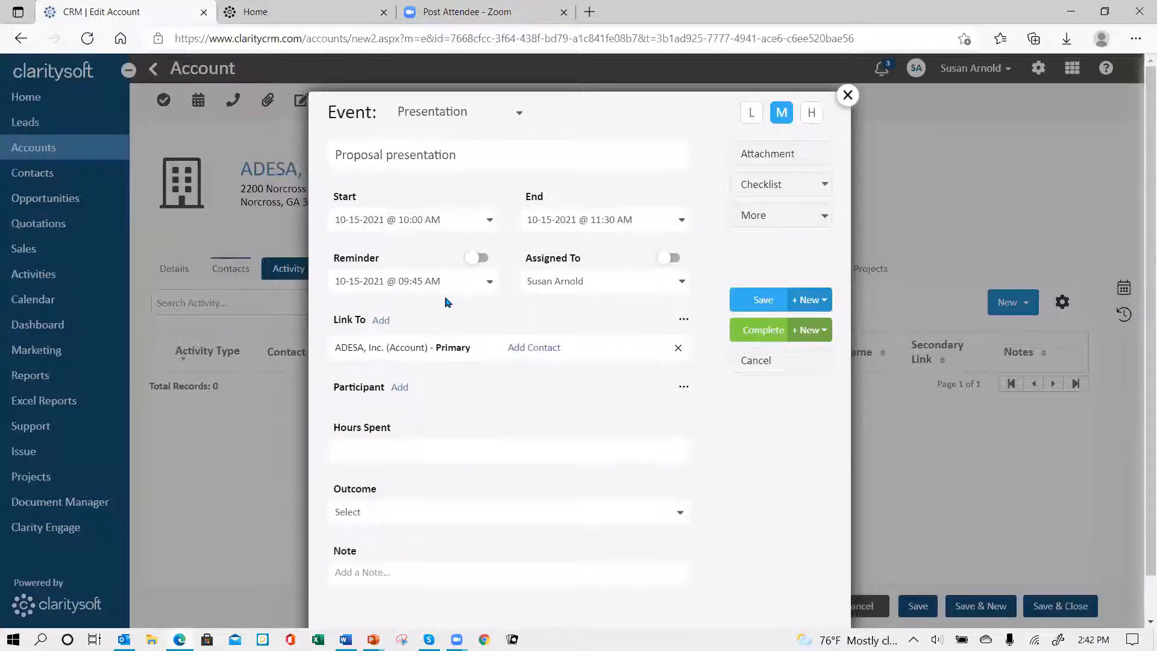
Step: Switch on the event's reminder, view its date settings without changing them, and switch the reminder off again
click(479, 258)
click(490, 282)
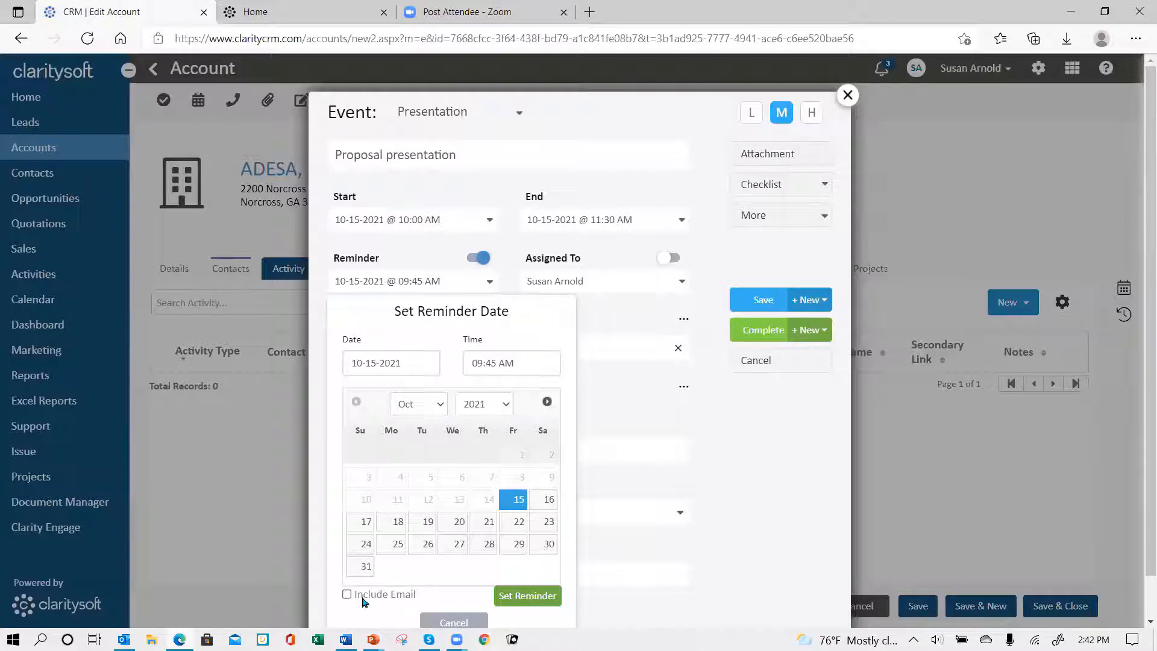
click(455, 622)
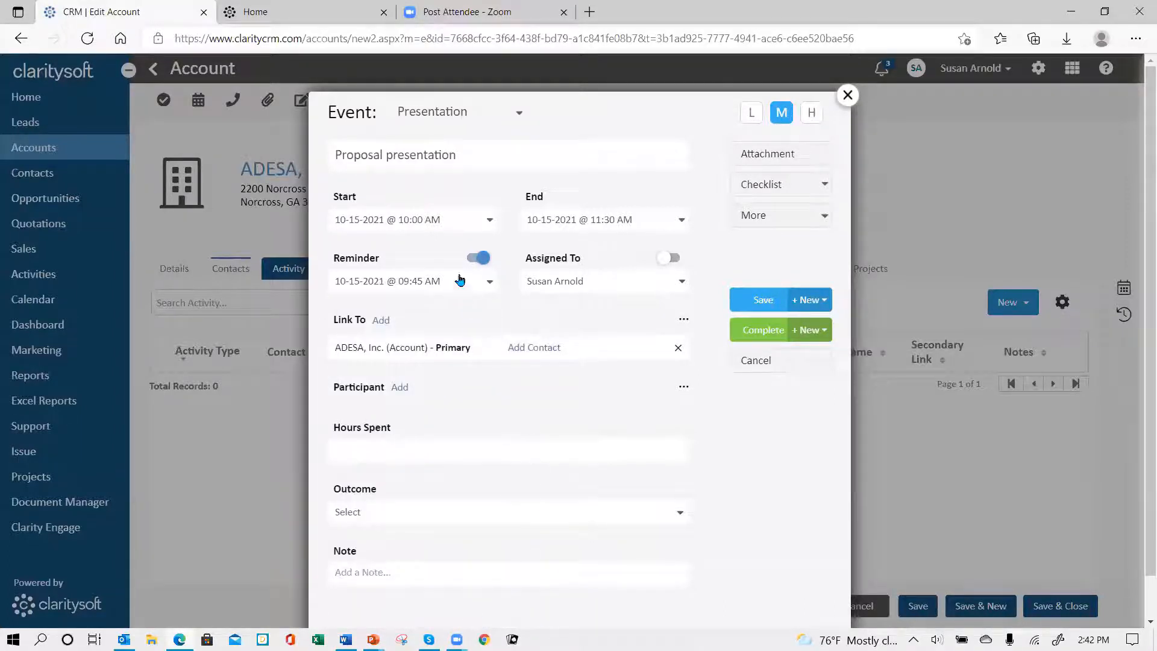
click(477, 258)
Step: Link the event to the first listed ADESA, Inc. contact, and remove that link again
click(539, 355)
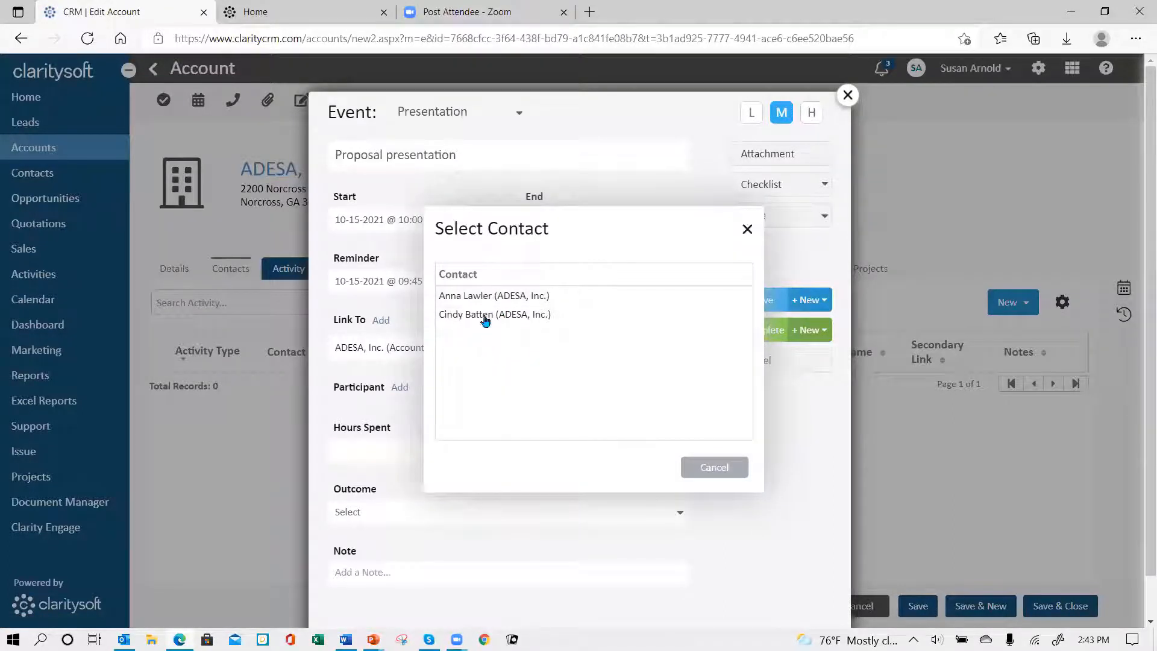
click(483, 297)
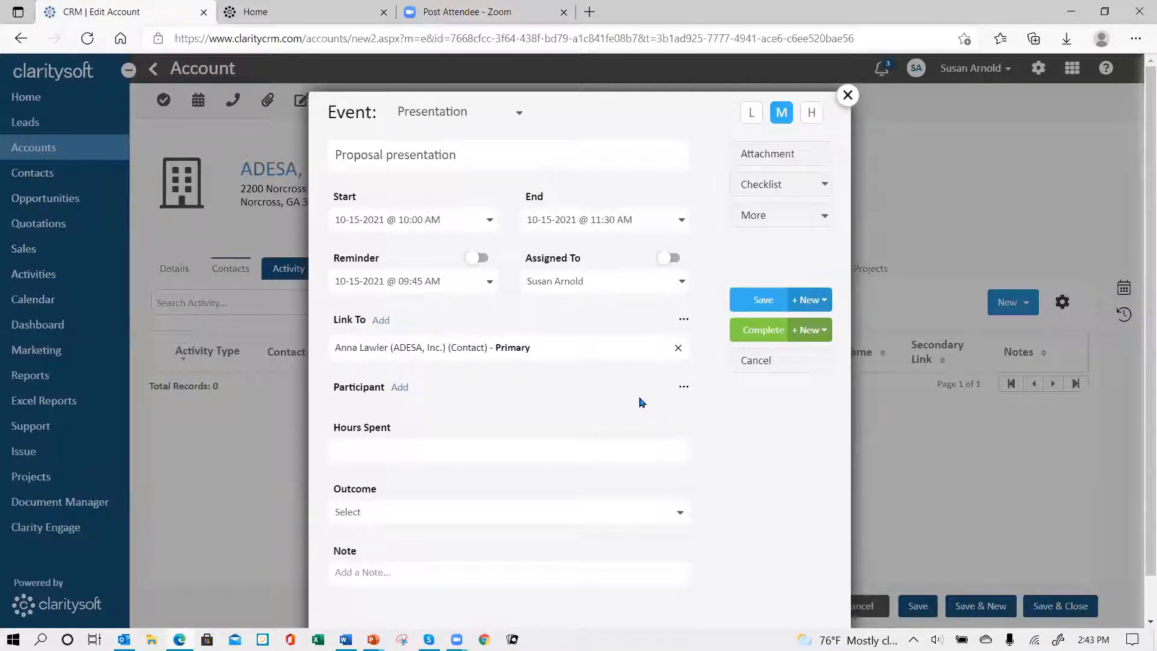
click(678, 351)
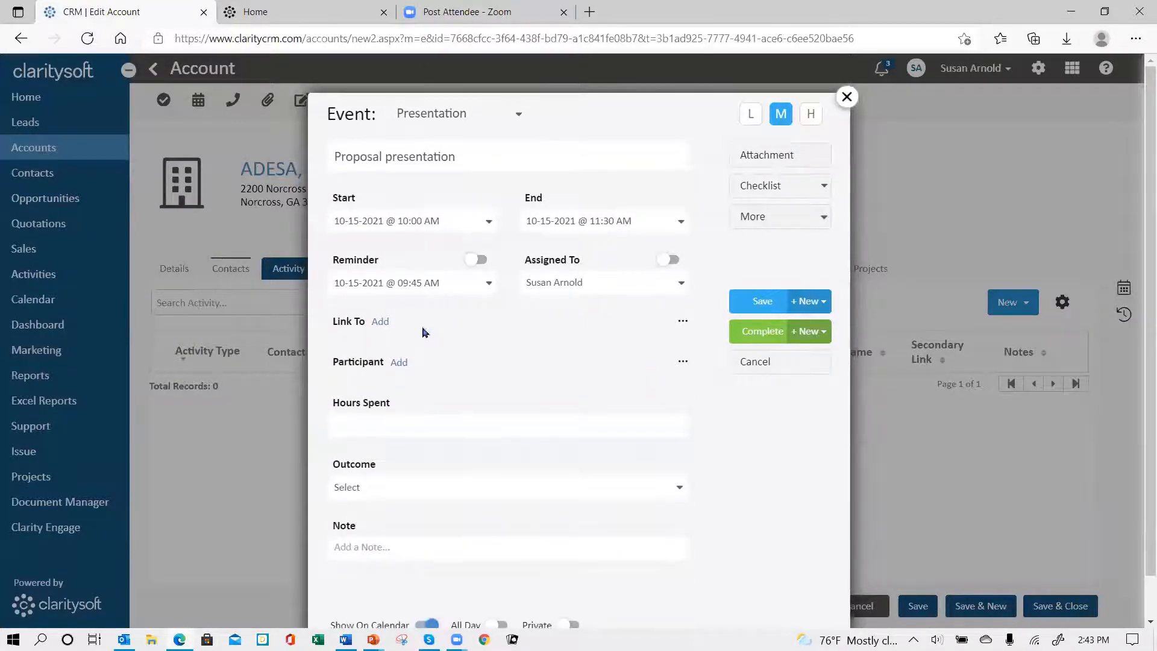
Step: Search the accounts for "ades" and link the event to ADESA, Inc
click(384, 327)
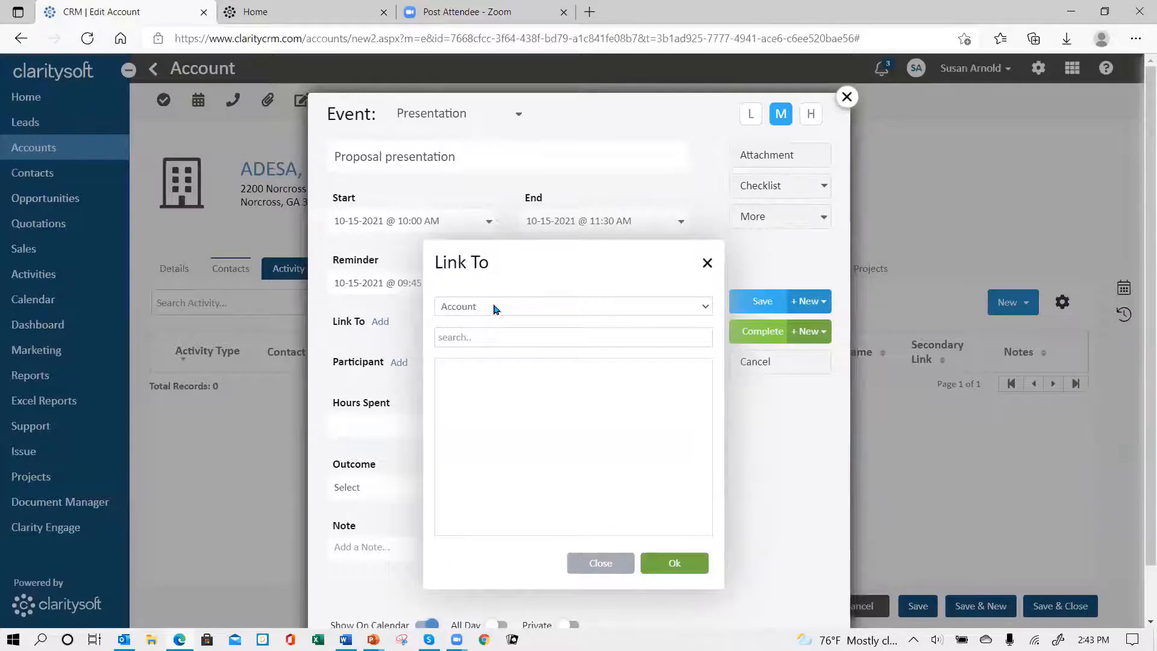
click(488, 332)
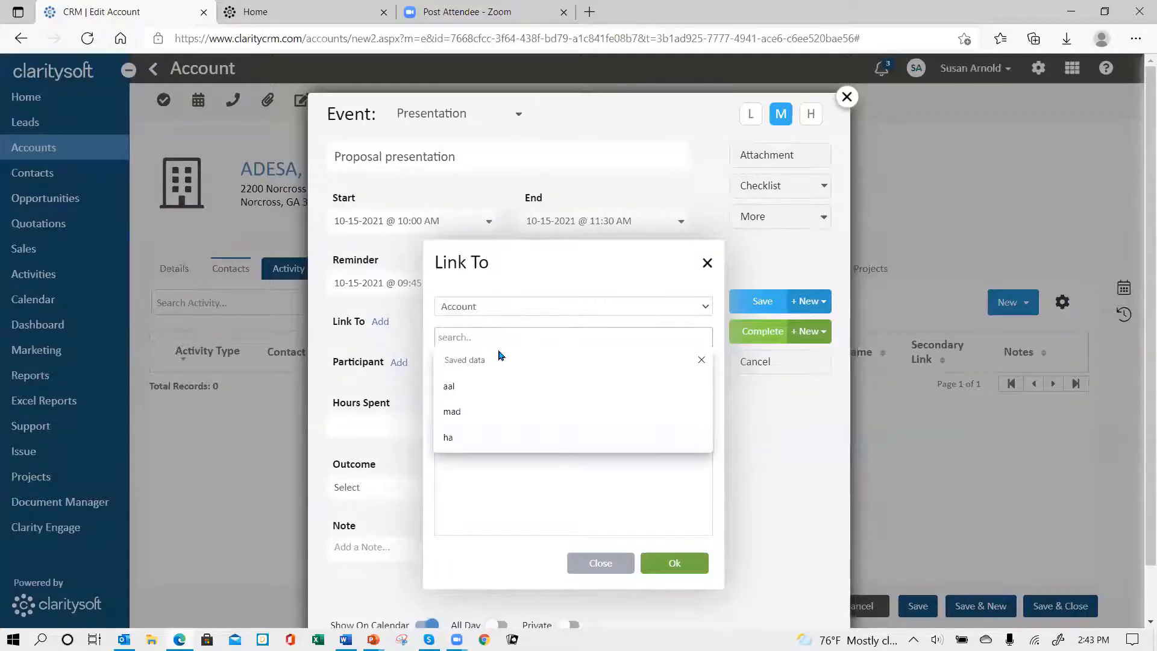
text(ades)
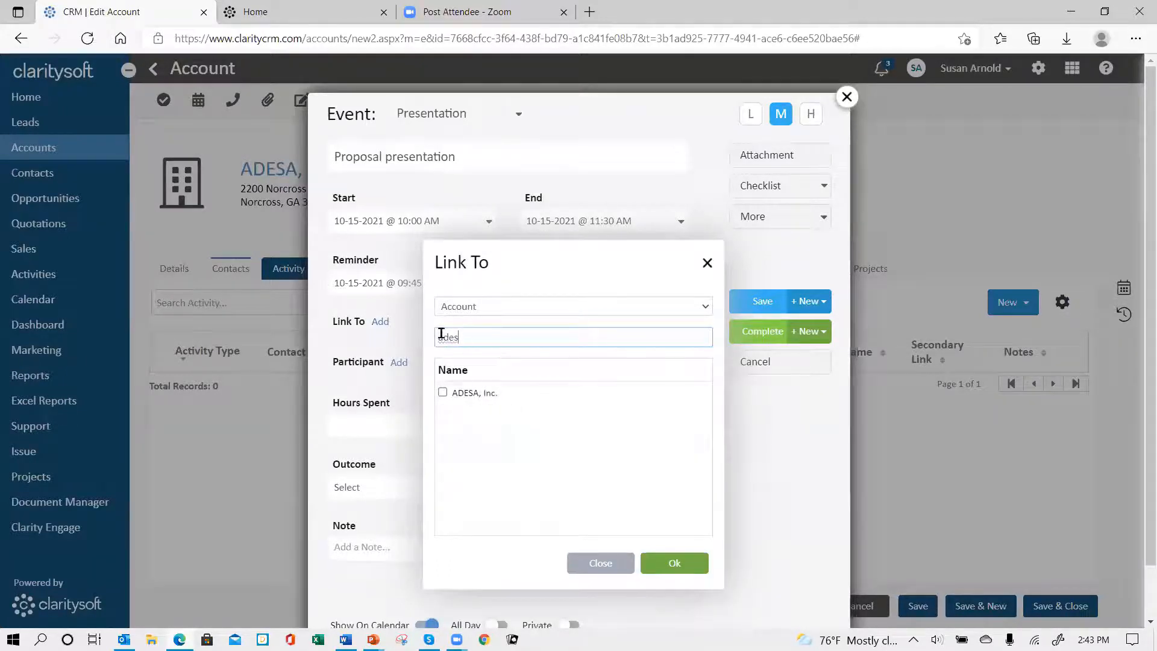
click(443, 393)
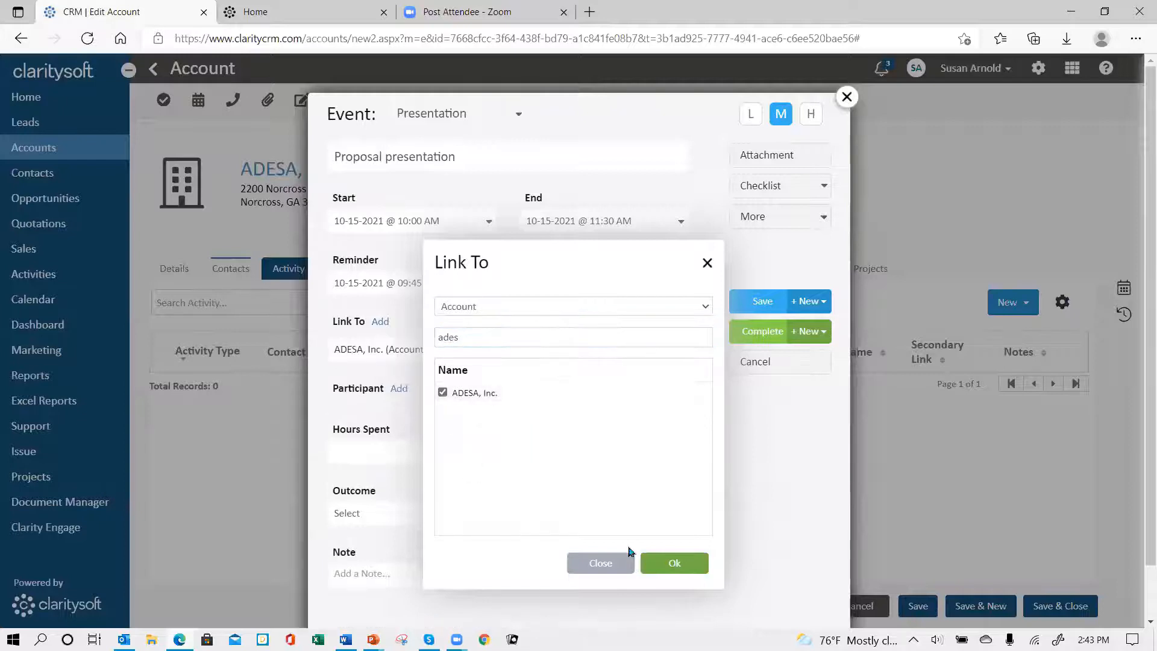
click(674, 564)
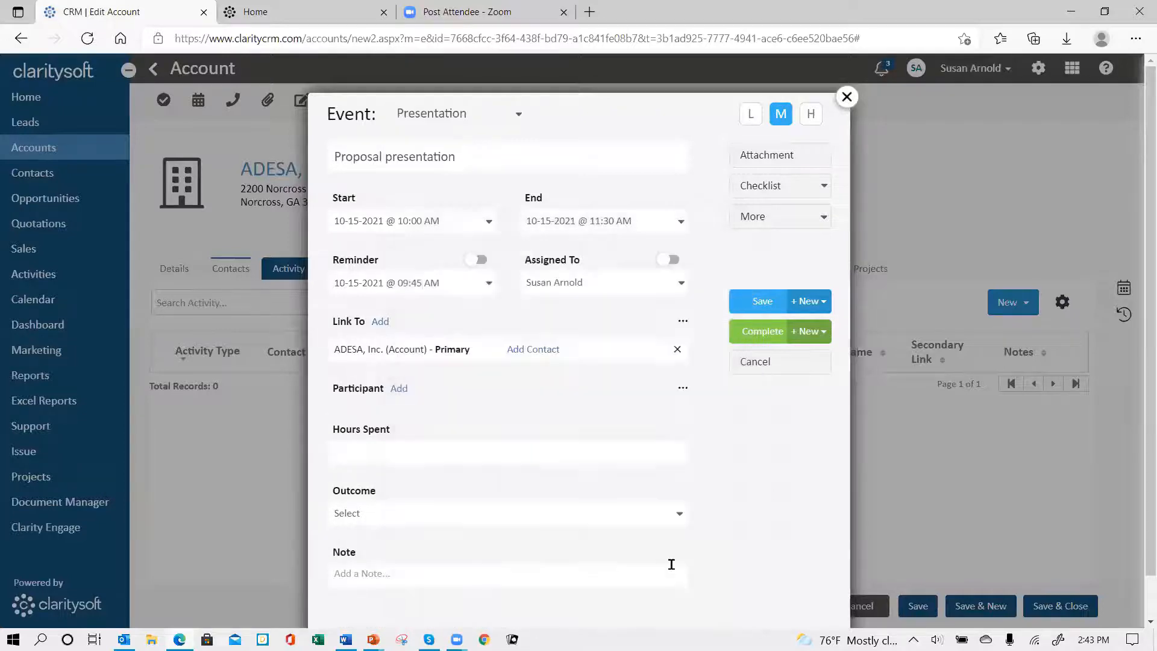
Step: Choose the first listed contact for the linked account and review the record types available for additional links
click(540, 356)
click(492, 297)
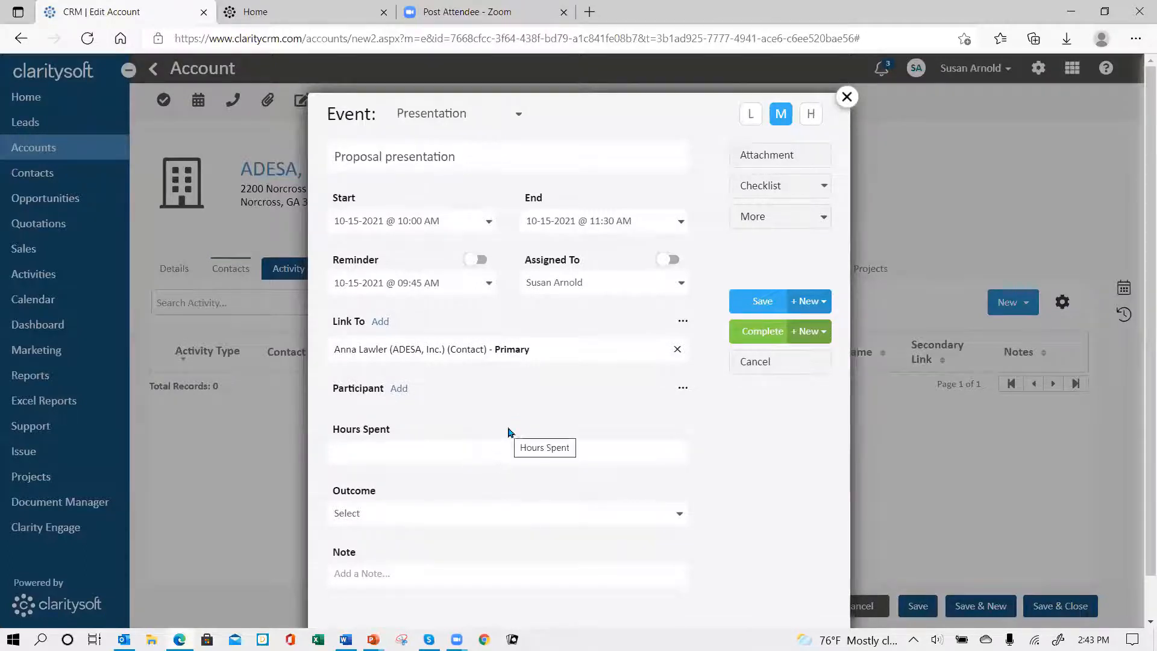
click(378, 324)
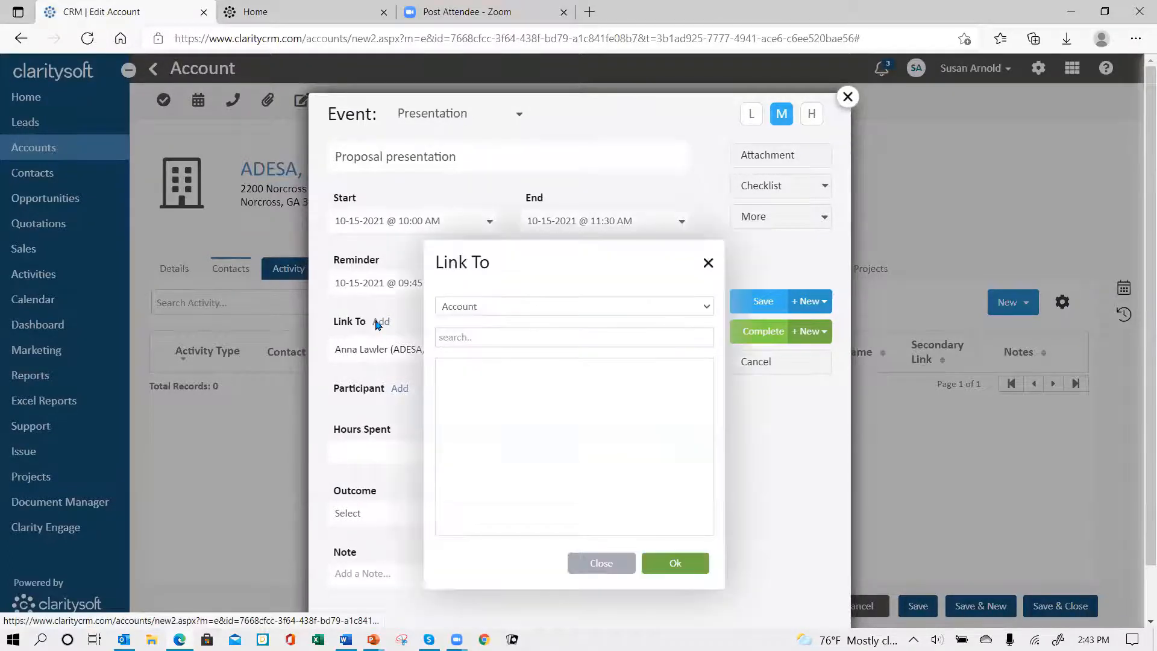
click(483, 308)
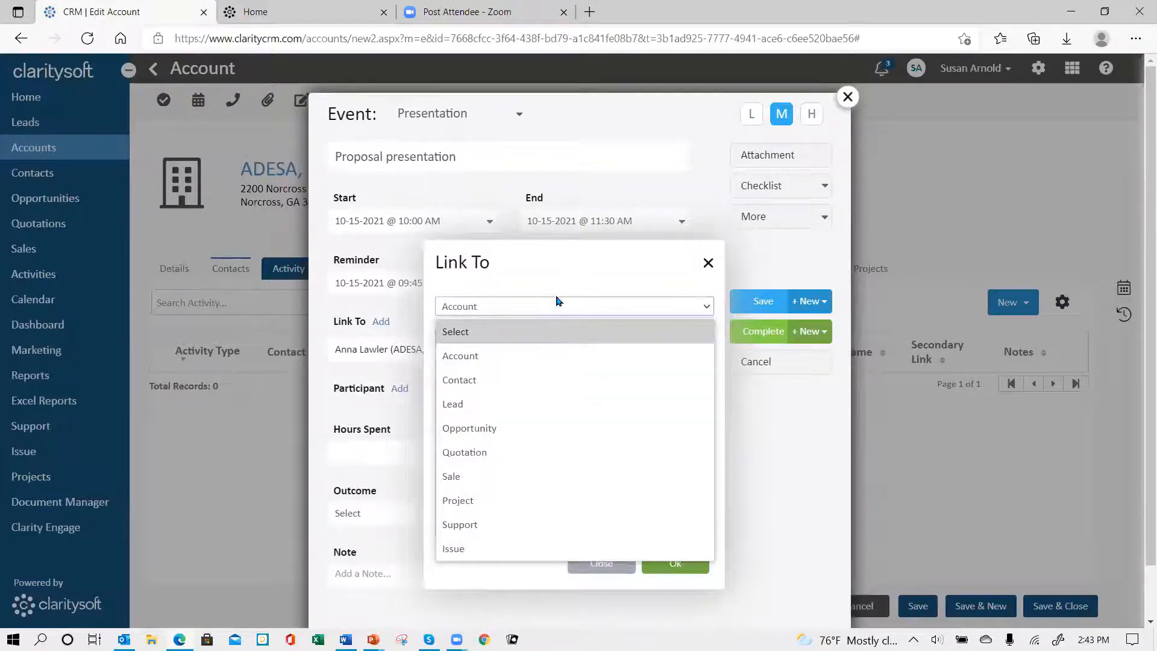
click(708, 263)
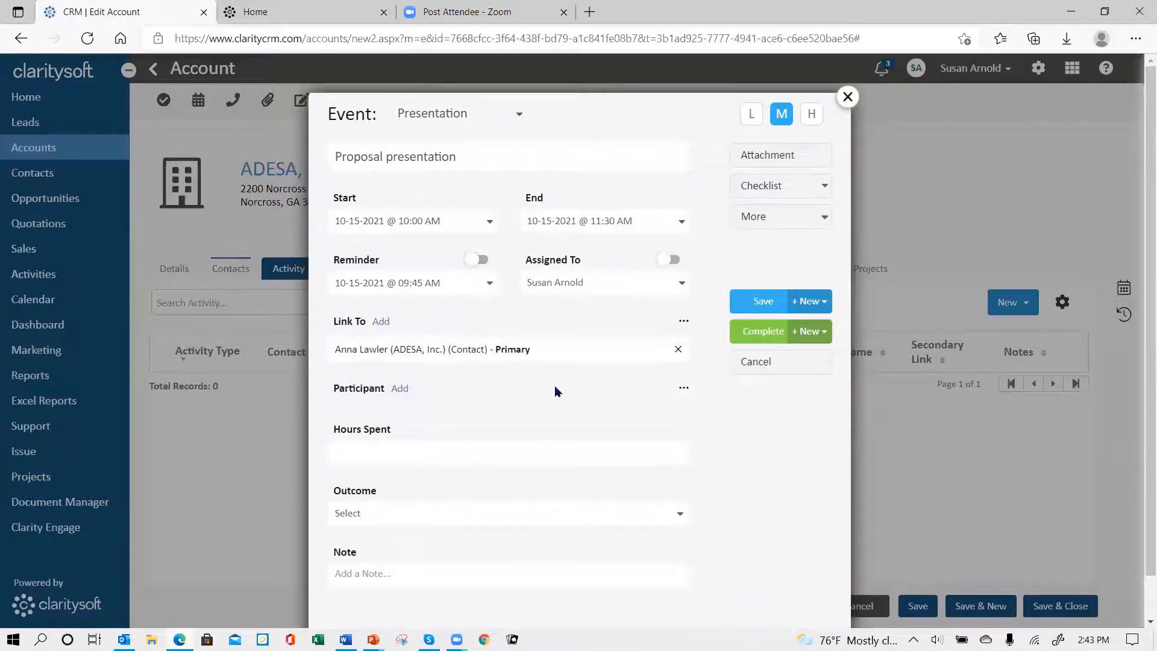
Step: Search the users by name and add the matching colleague as a participant of the event
click(407, 390)
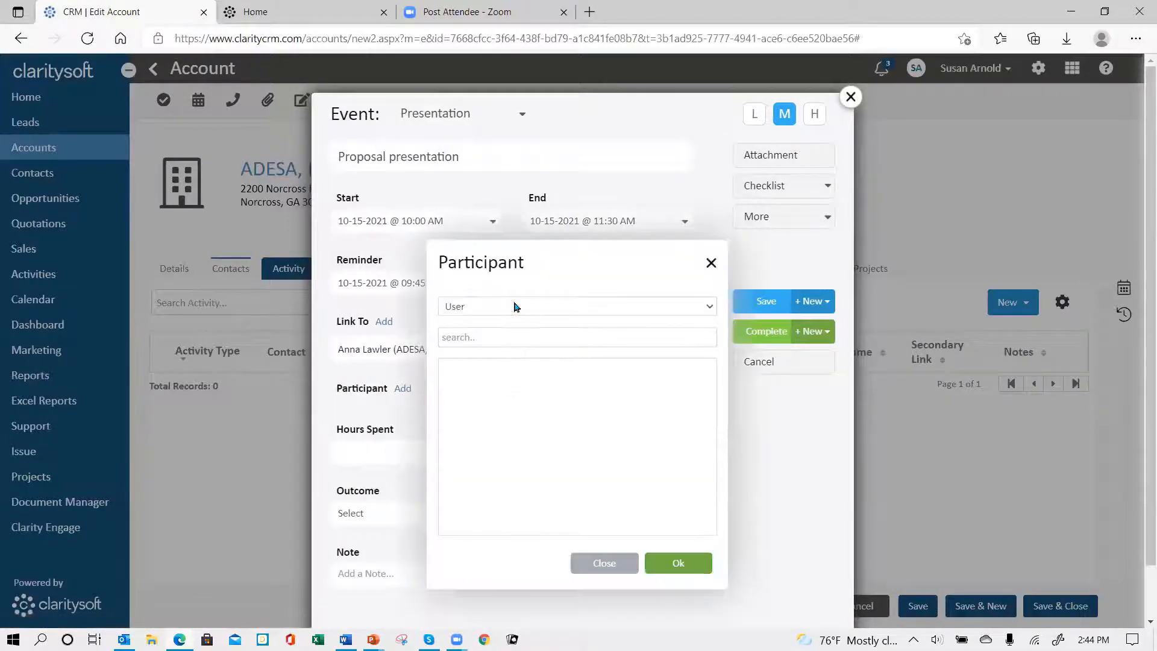
click(505, 337)
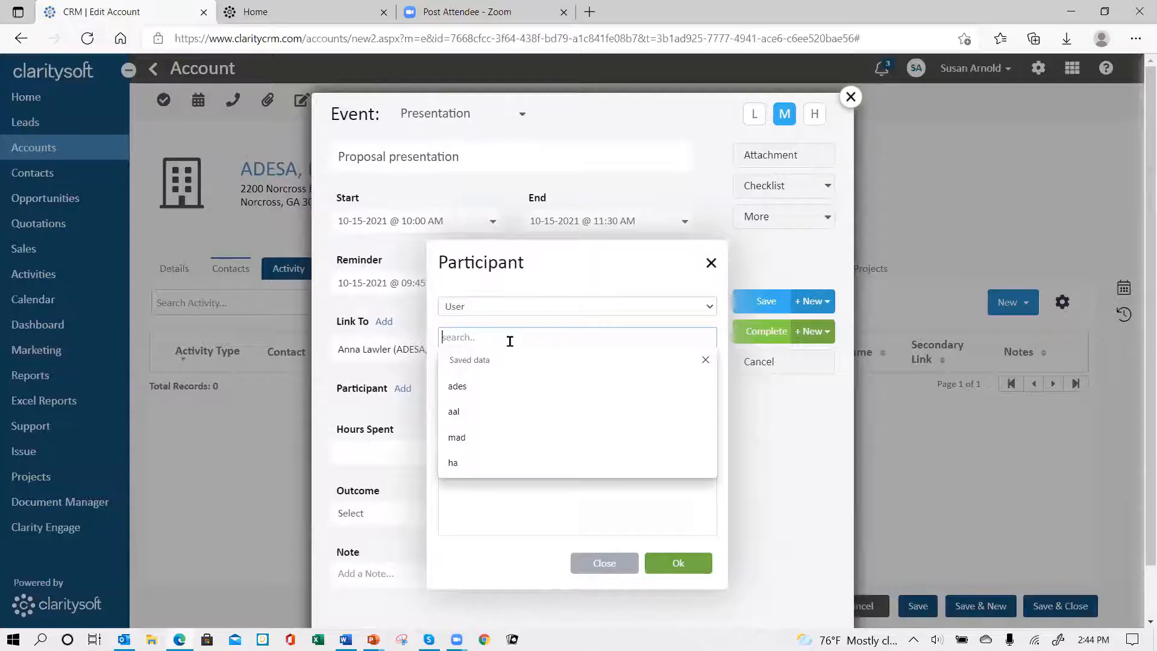
text(bil)
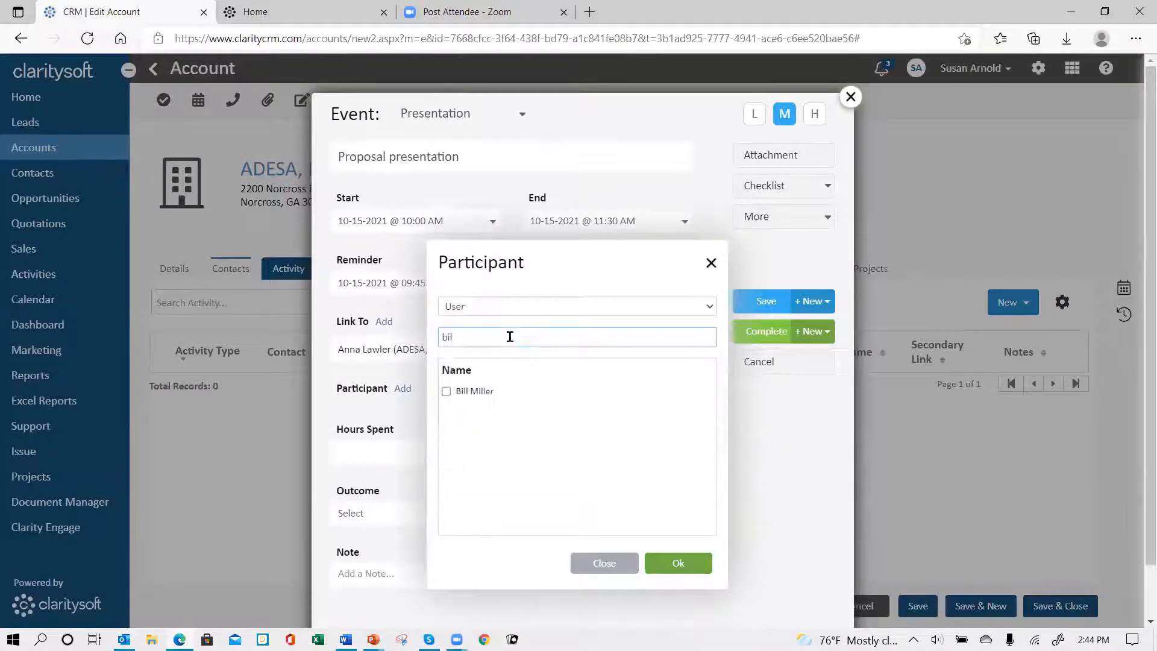
click(446, 391)
click(672, 569)
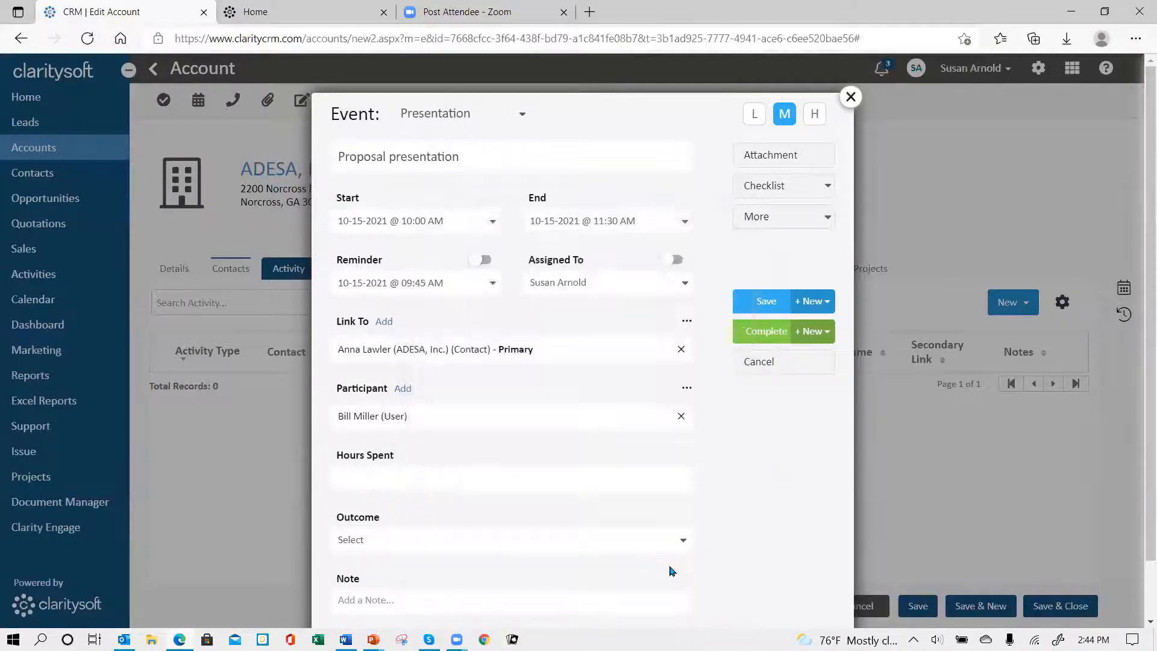
Step: Add a second user as an event participant by searching for the colleague's name
click(384, 323)
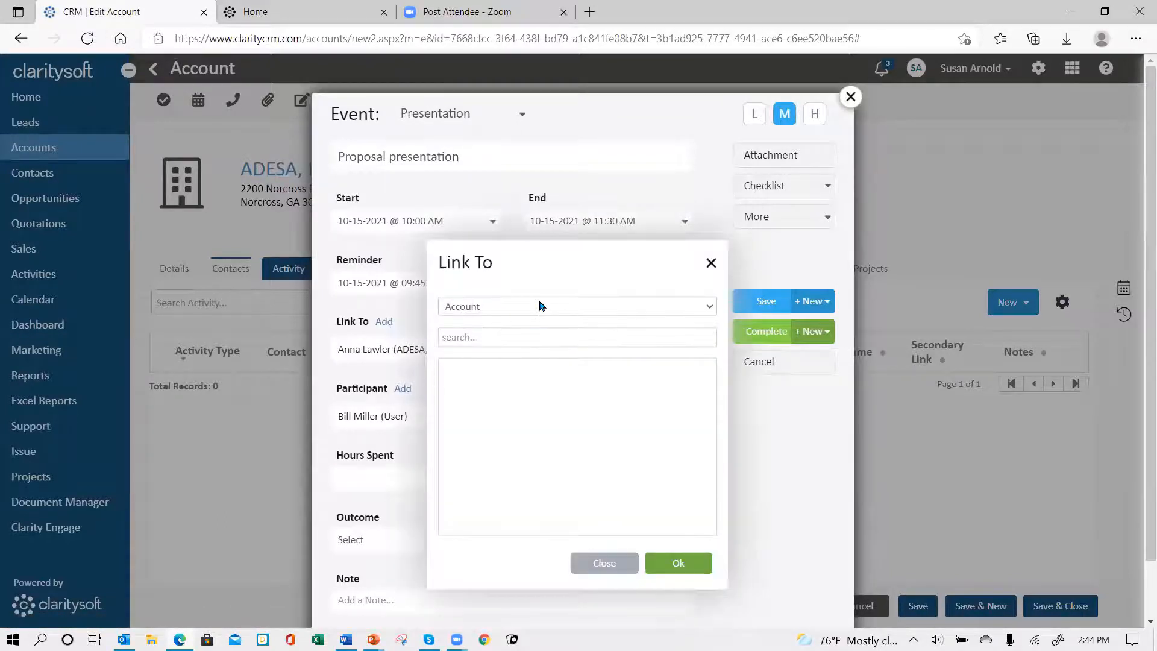
click(610, 565)
click(403, 389)
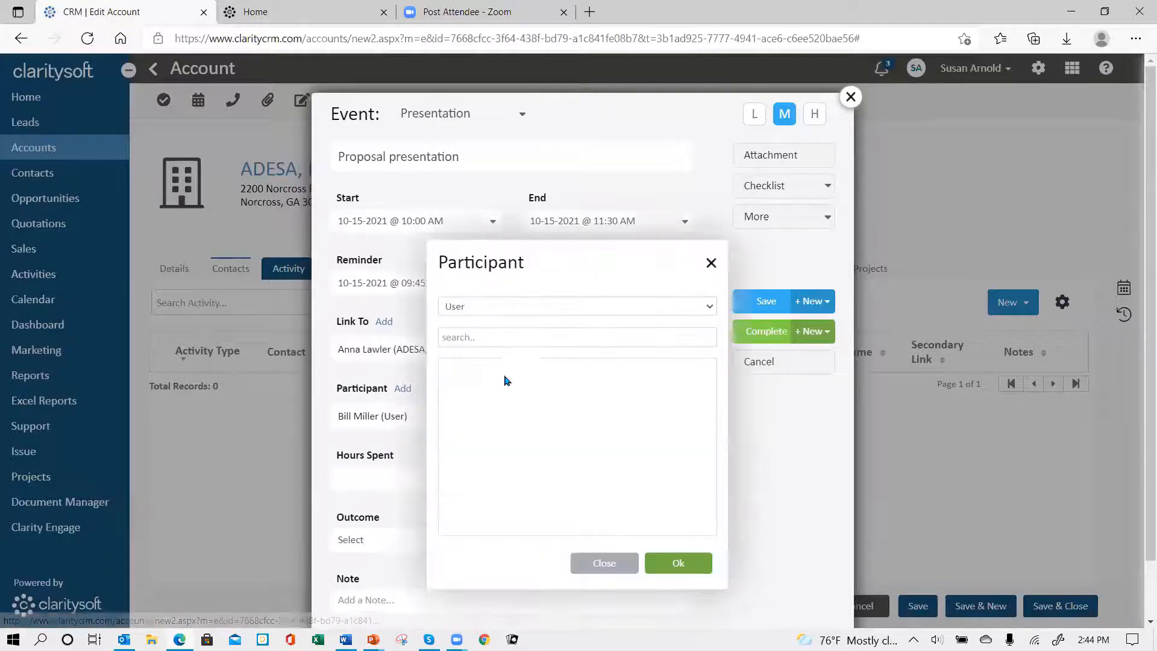
click(510, 336)
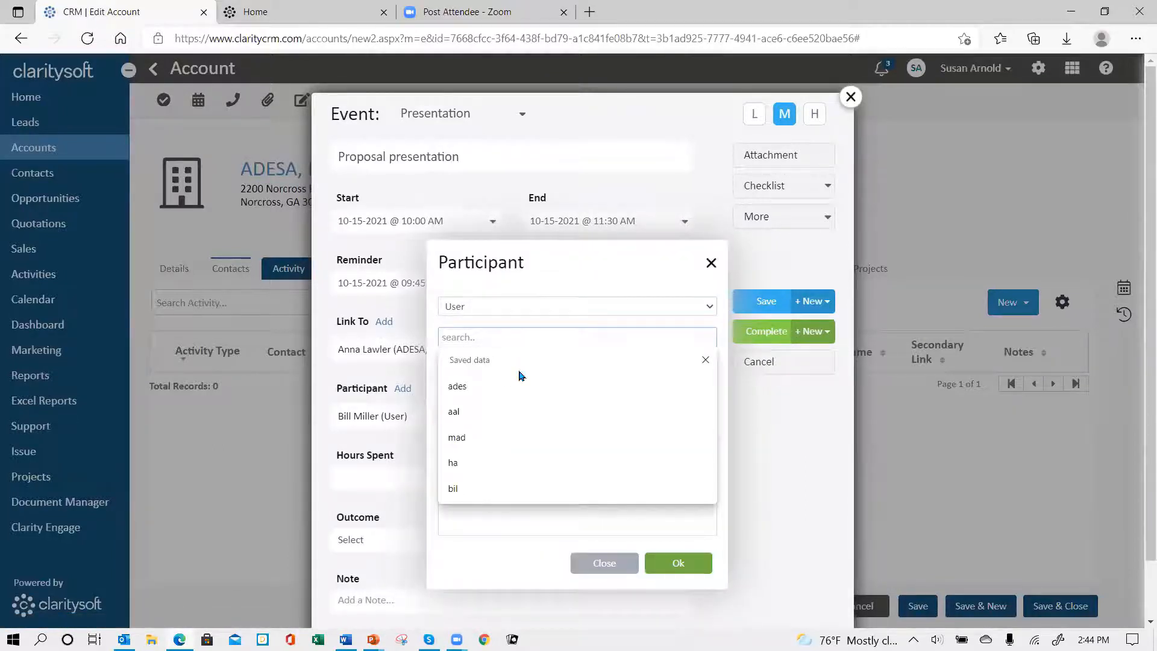
text(kat)
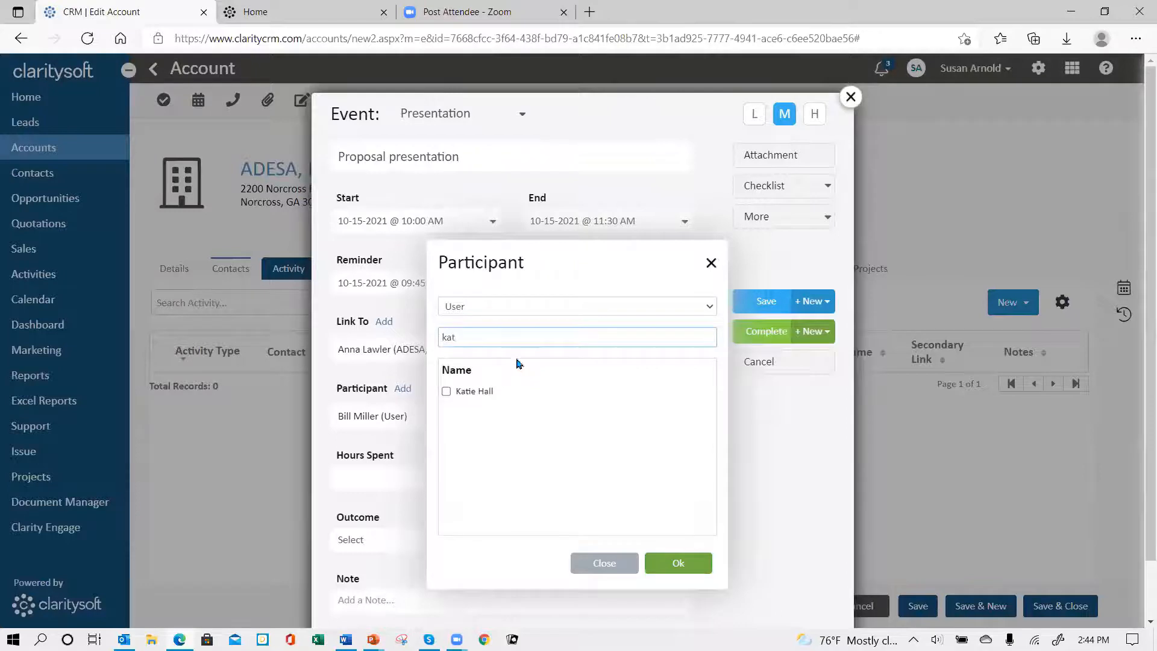
click(447, 391)
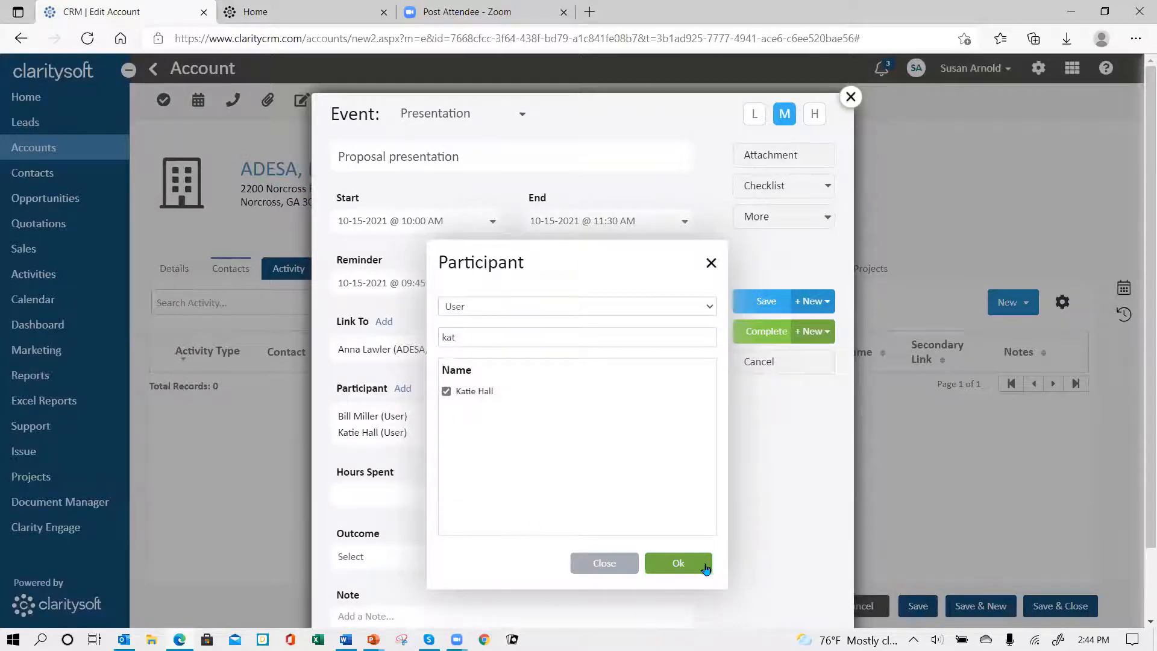
click(685, 565)
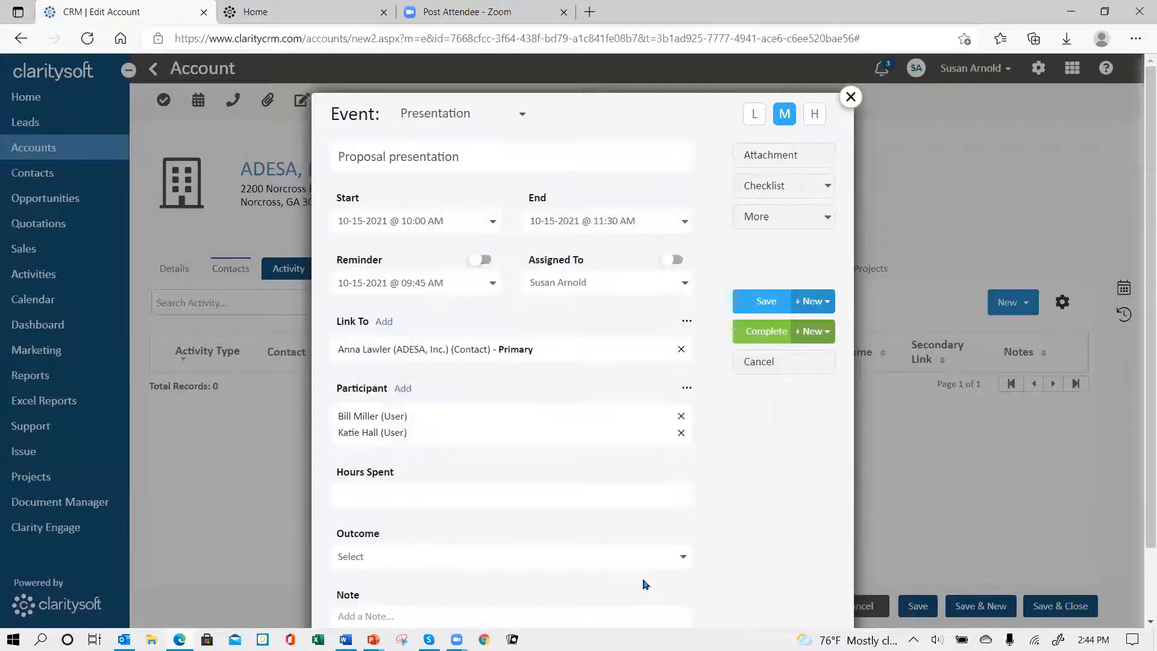
Step: Search participants of type Contact for "c" and add the Lenexa Cloud contact to the event
click(412, 391)
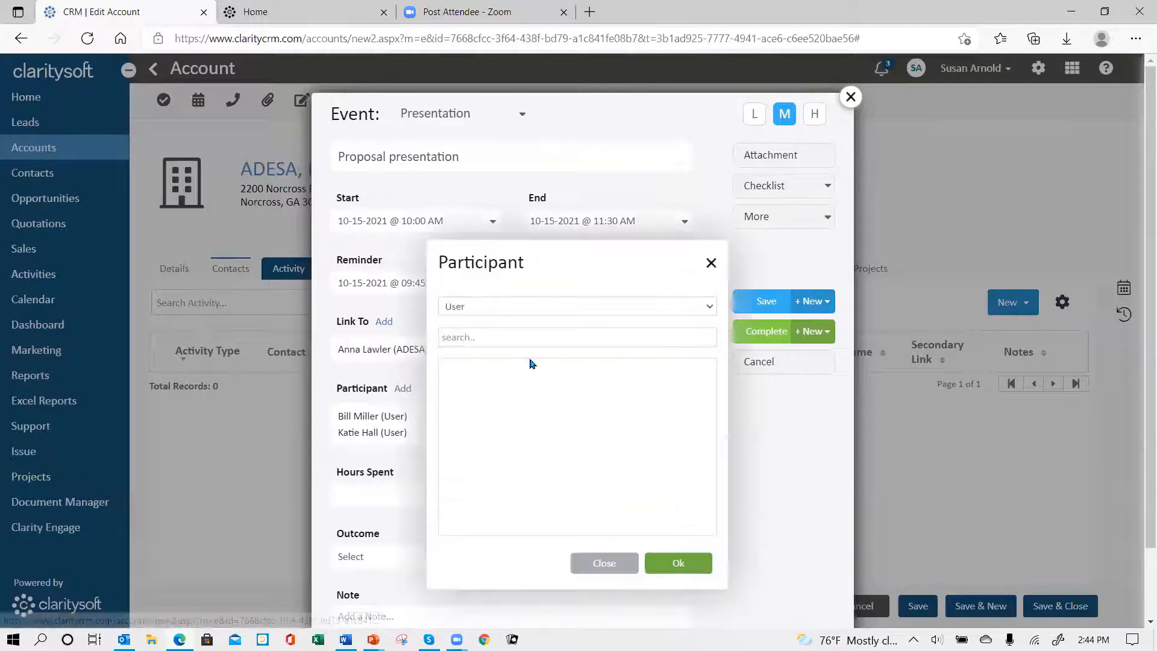
click(584, 307)
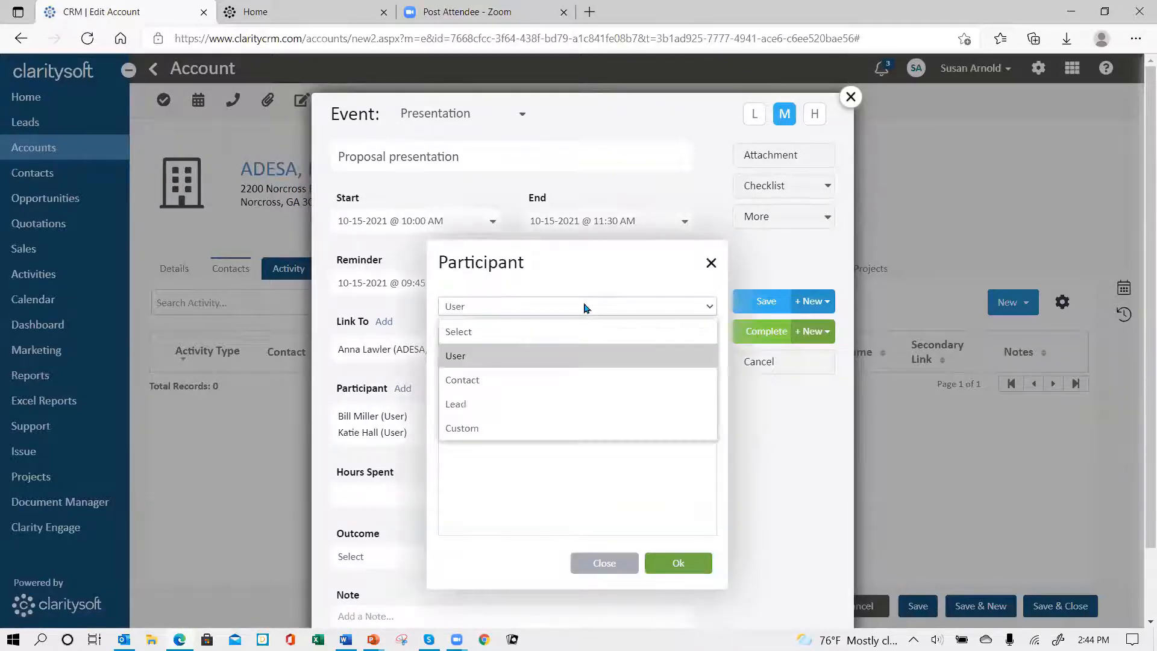
click(590, 380)
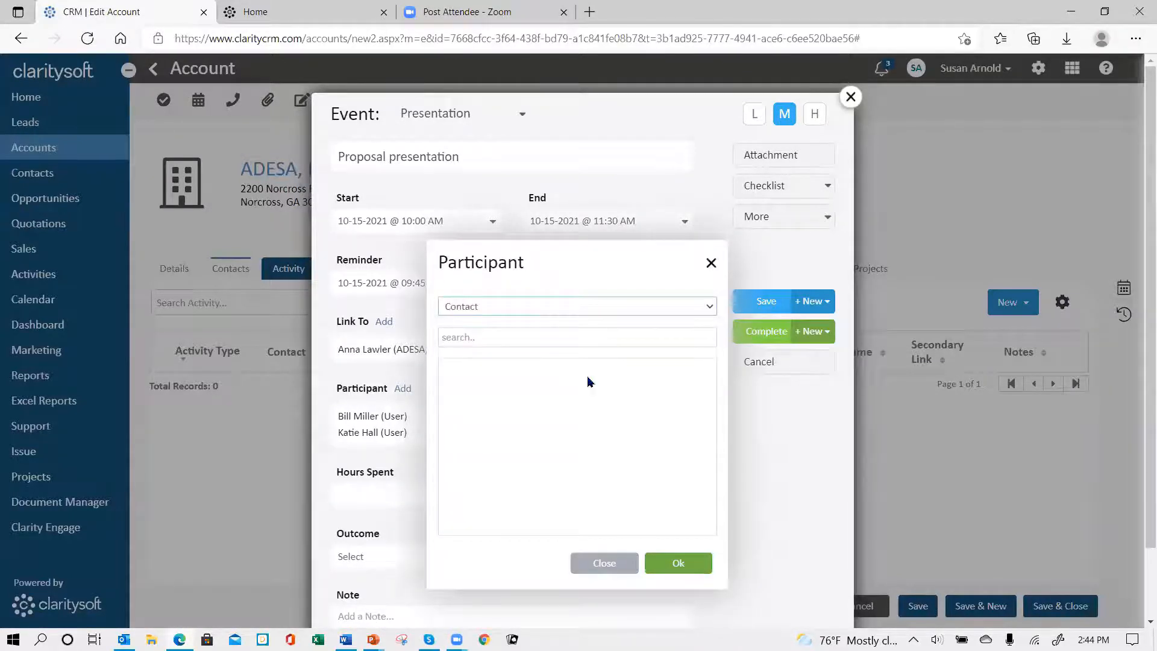
click(513, 338)
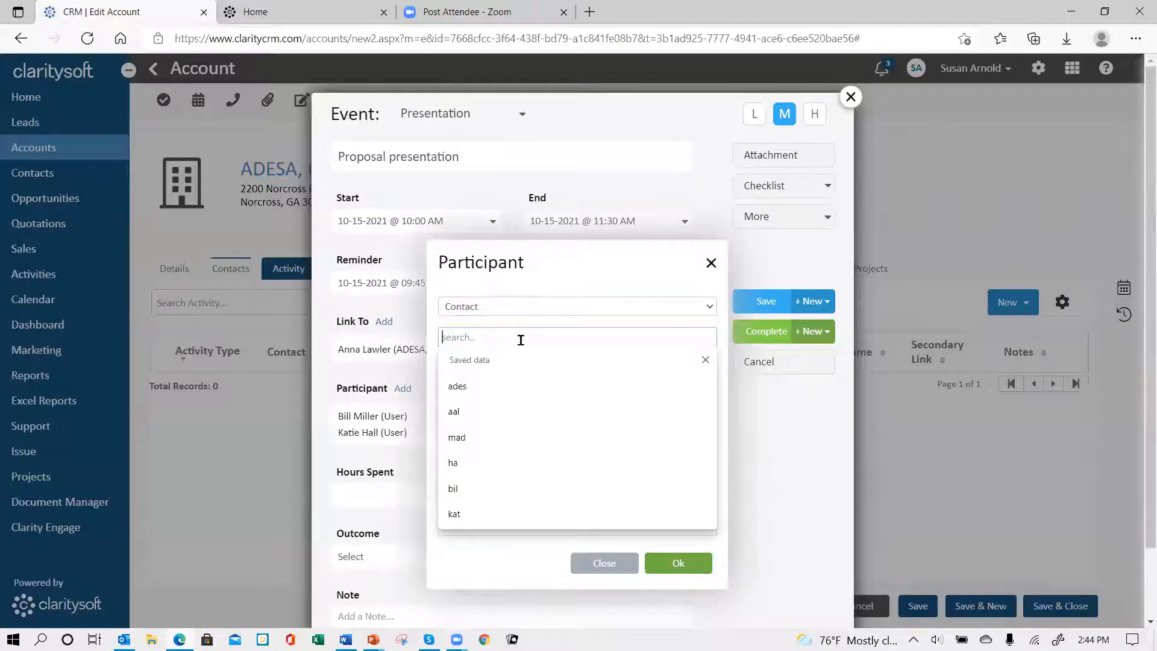
text(c)
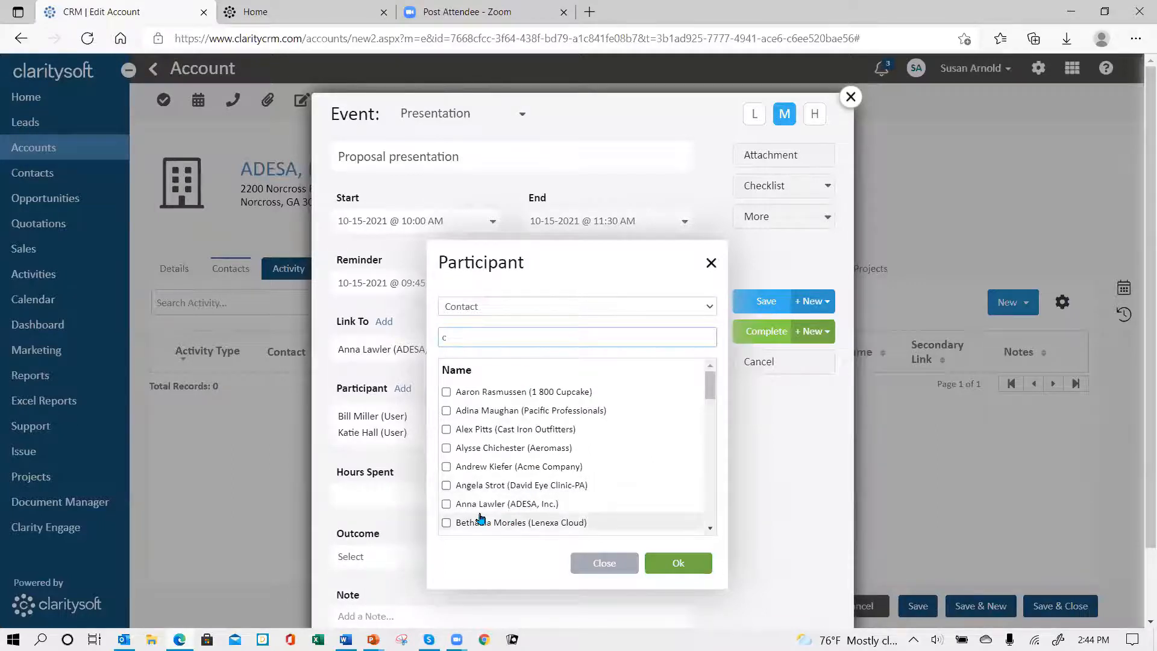
scroll(620, 480, down, 1)
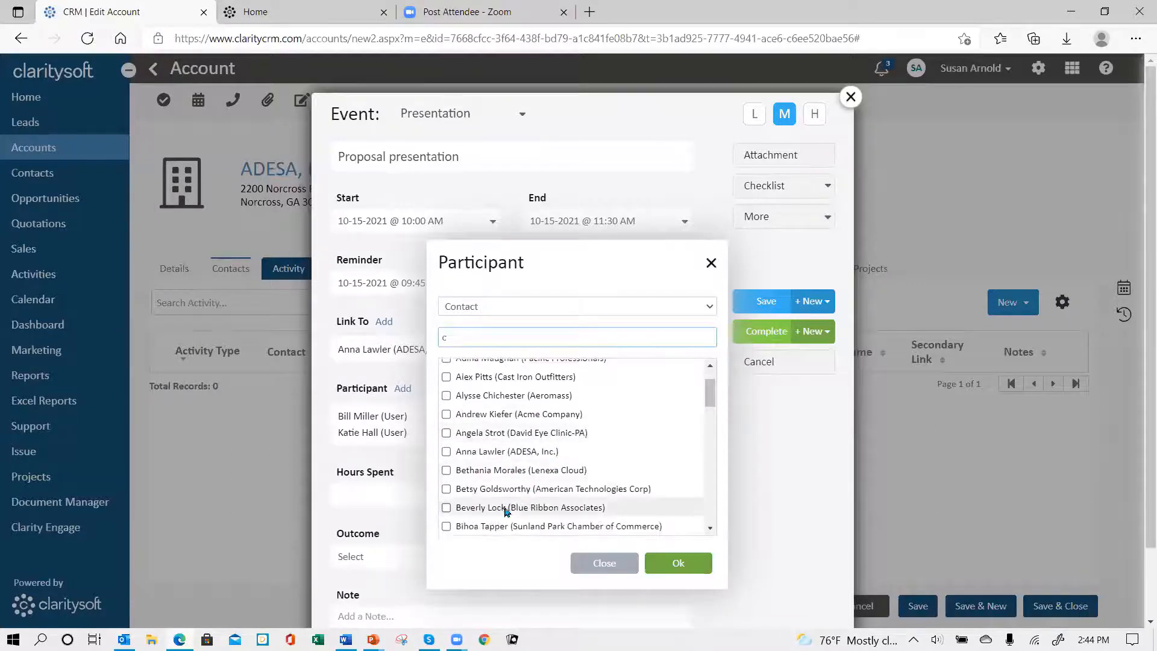
click(447, 471)
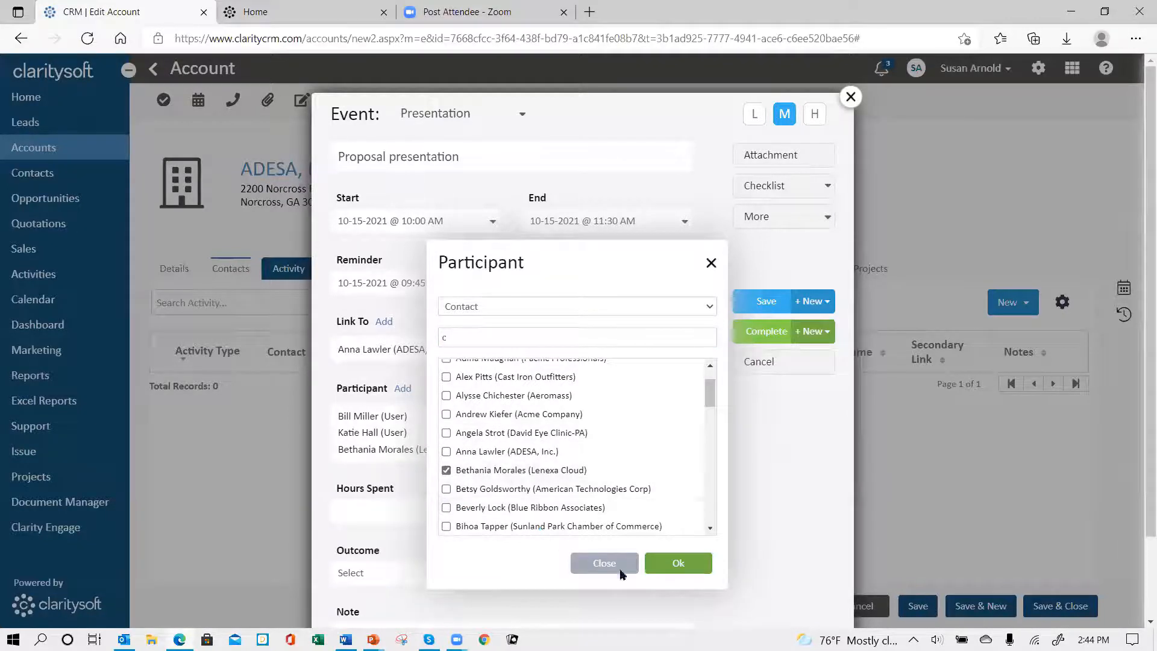
click(677, 564)
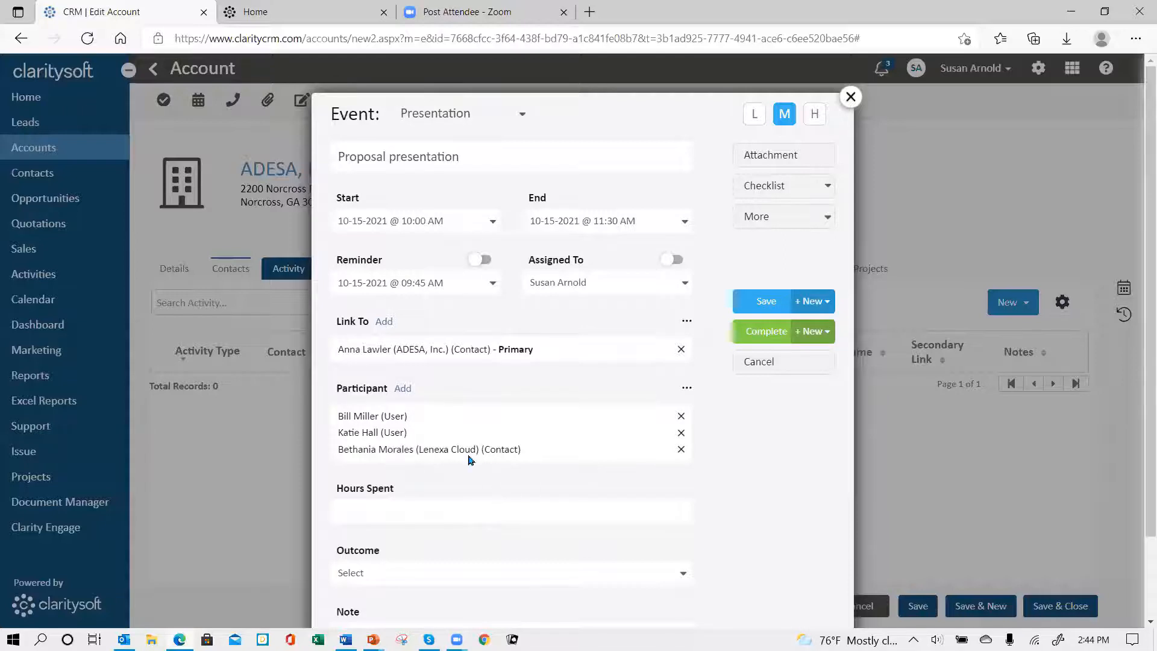
Step: Add a Custom participant to the event by entering the person's Claritysoft e-mail address
click(404, 389)
click(569, 306)
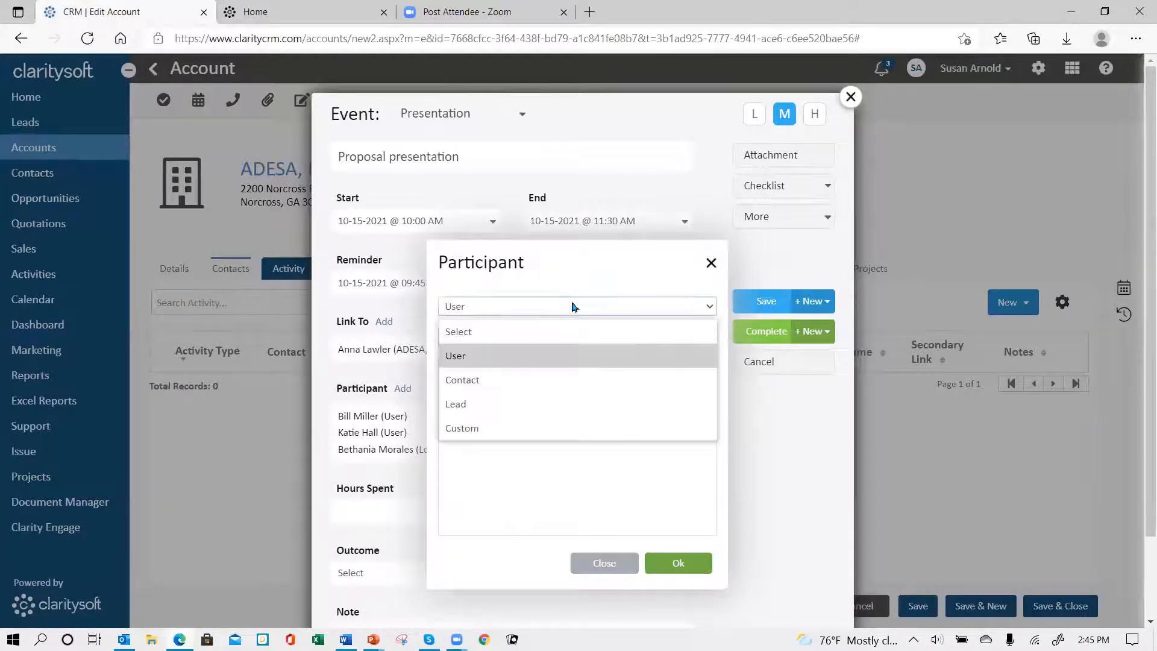
click(527, 428)
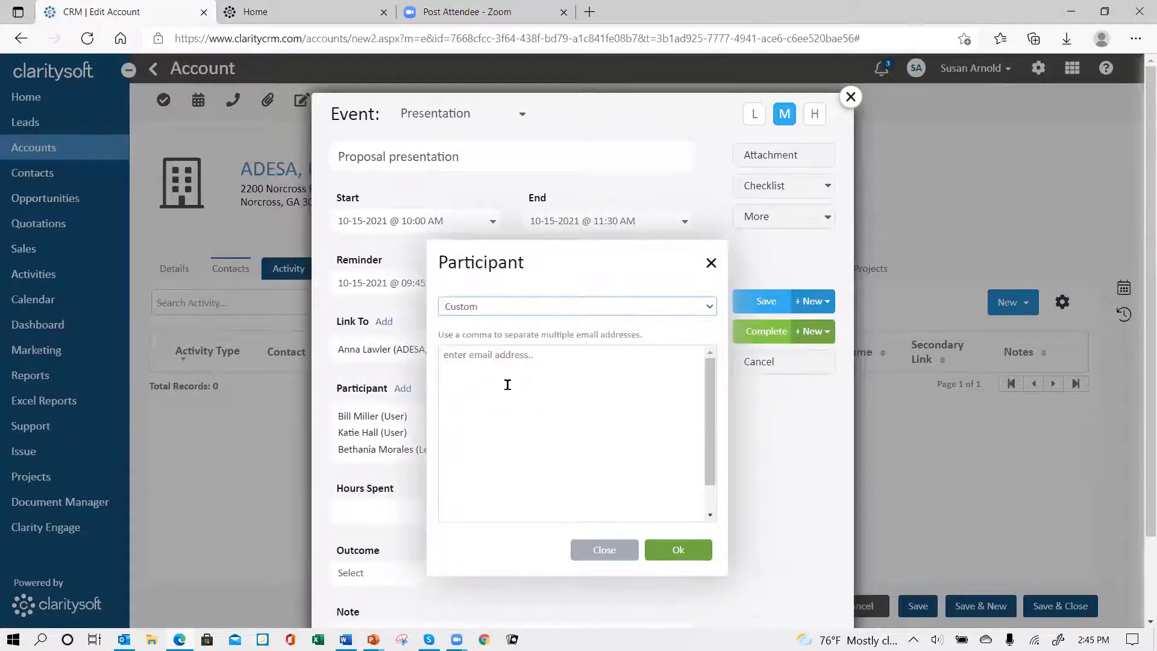
click(474, 361)
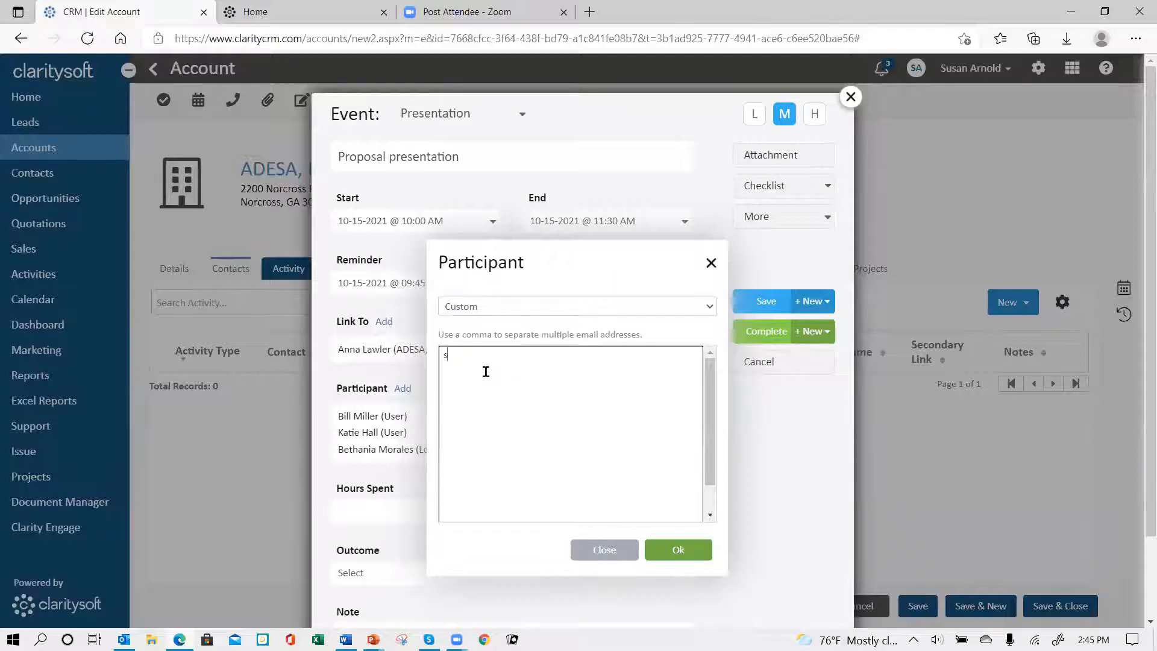
click(680, 550)
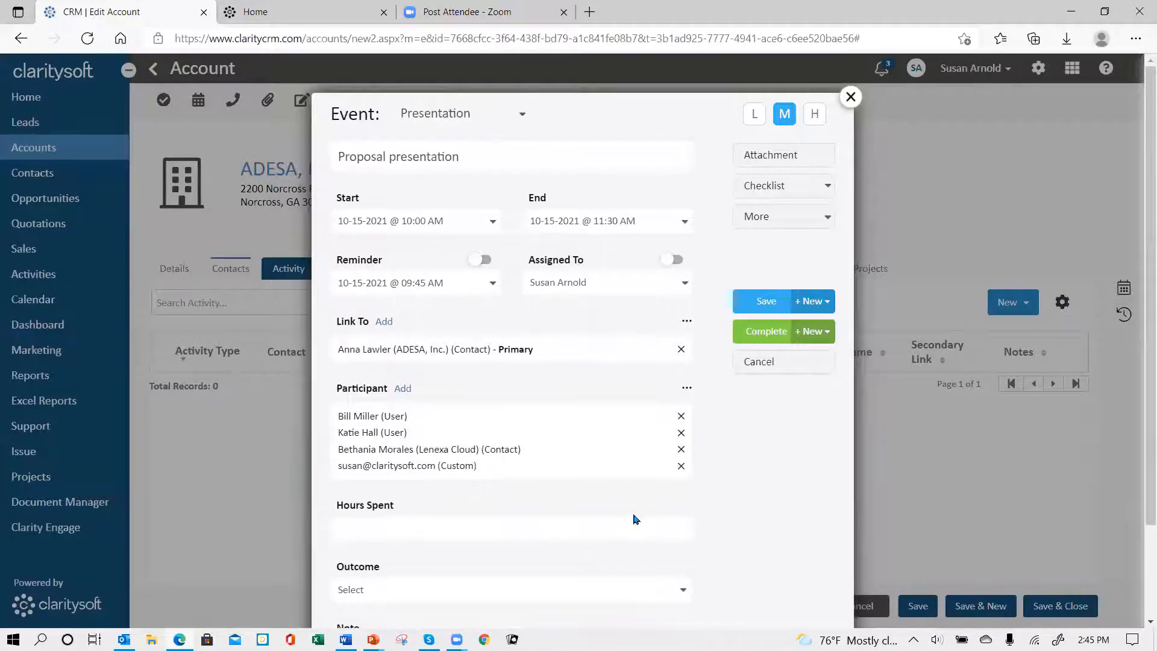
Step: Try 1.5 as the event's Hours Spent and review the available outcomes, leaving both fields unset
scroll(542, 484, down, 2)
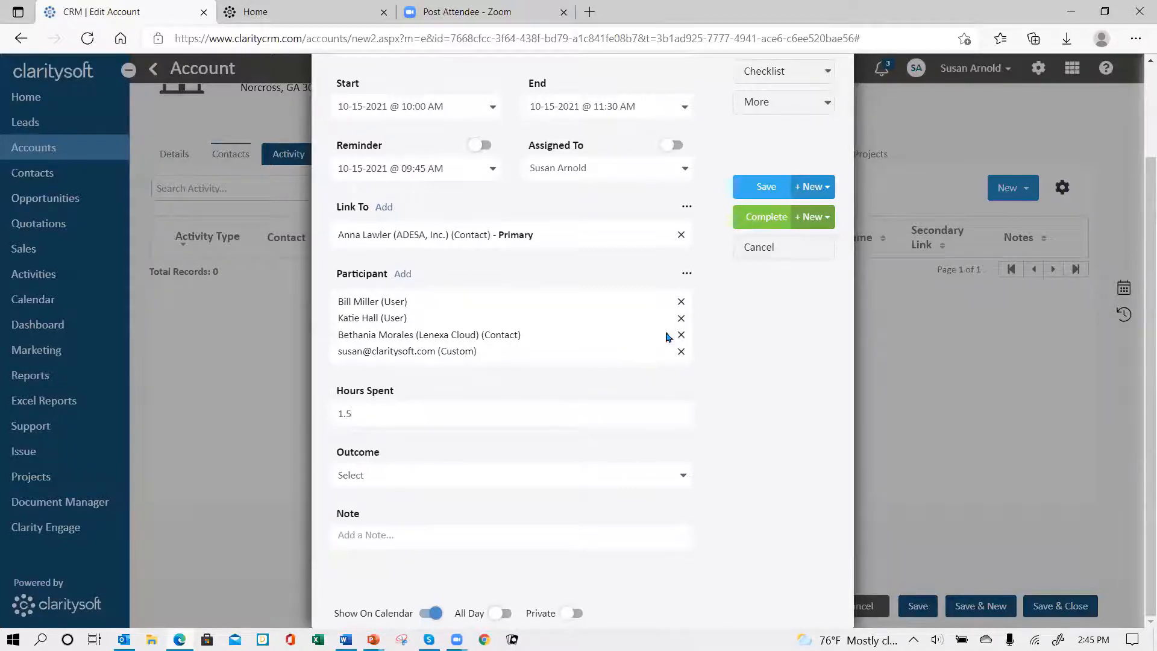
click(577, 480)
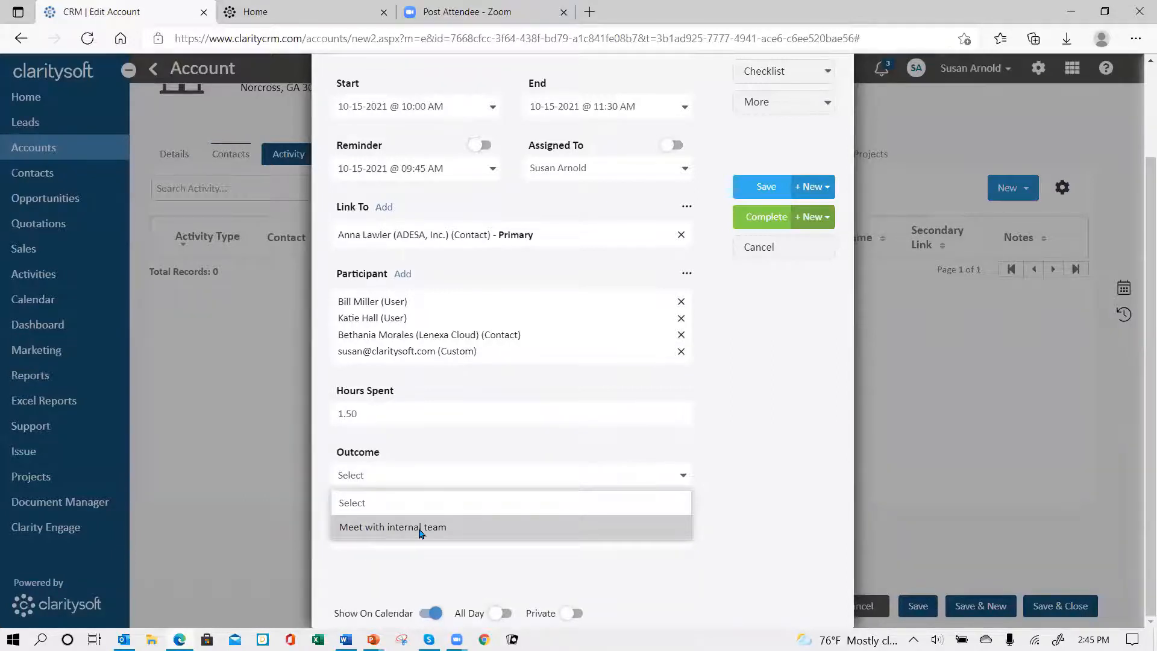
click(403, 409)
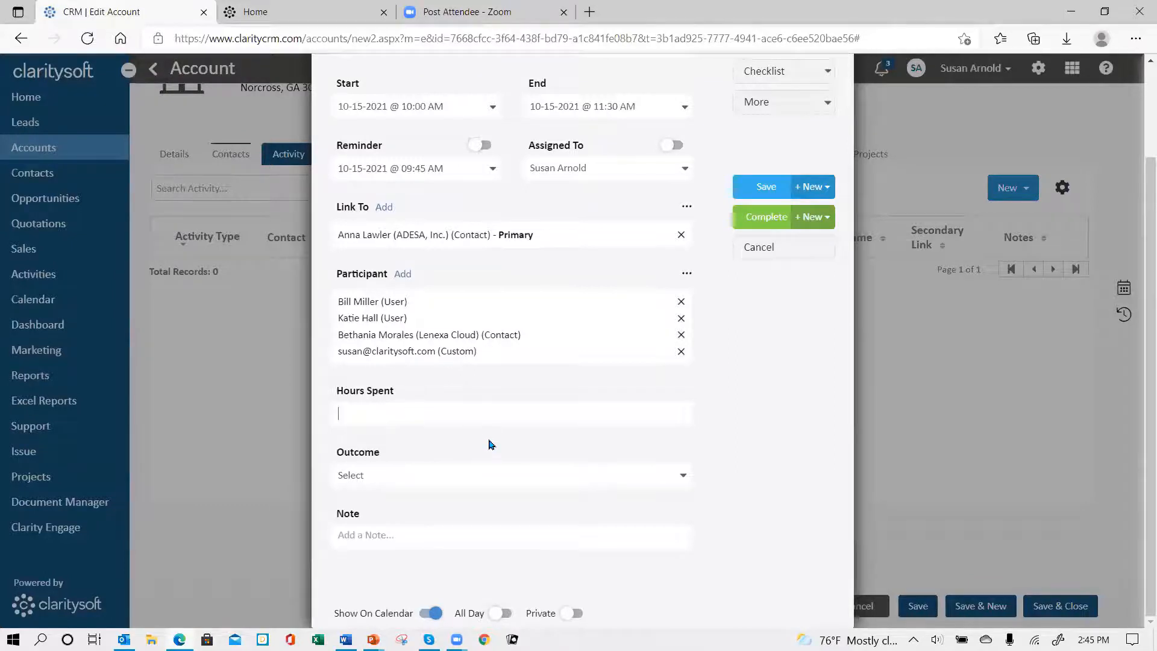
scroll(588, 365, up, 3)
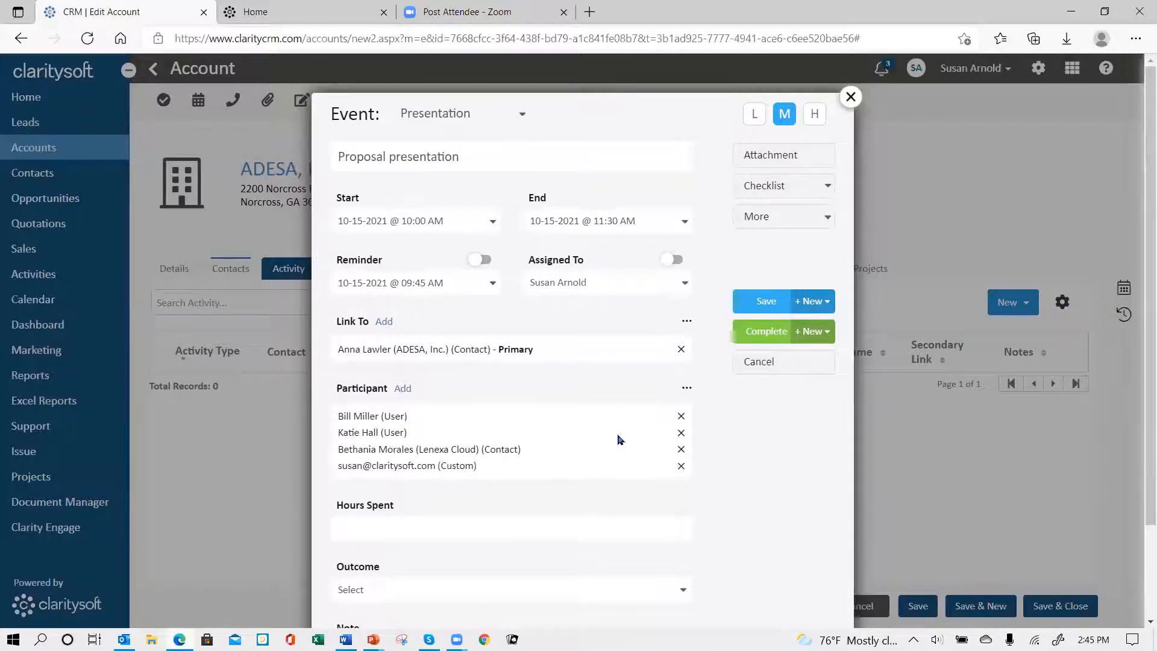
Step: Mark only the custom e-mail participant to receive an invite and save the invite selection
click(687, 390)
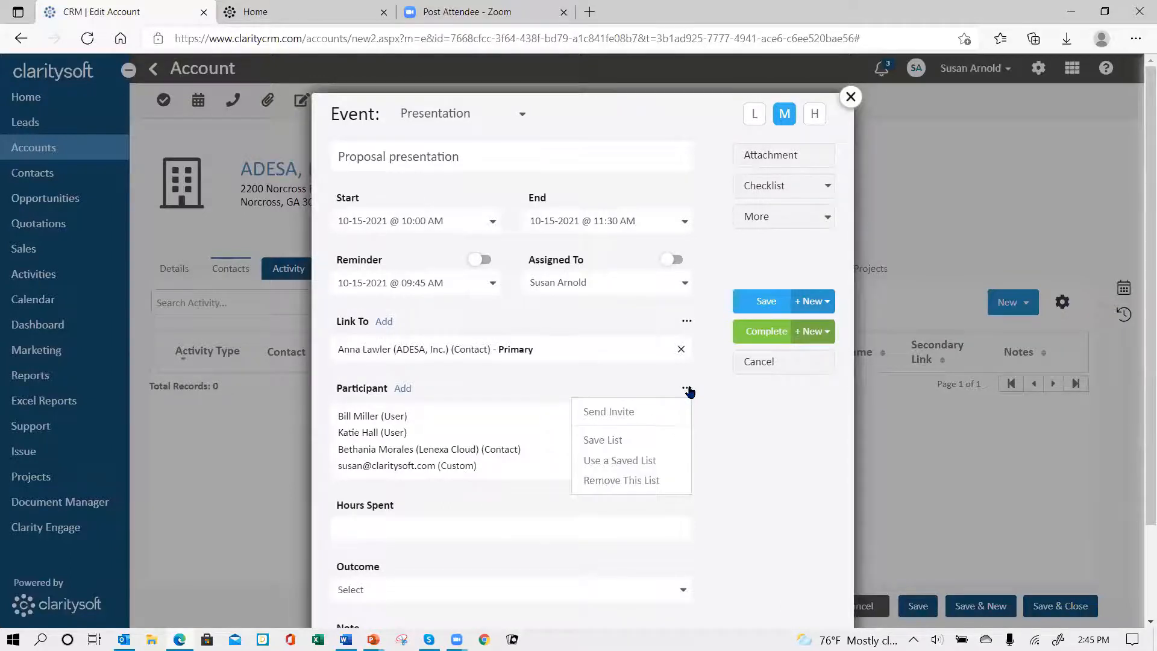
click(639, 415)
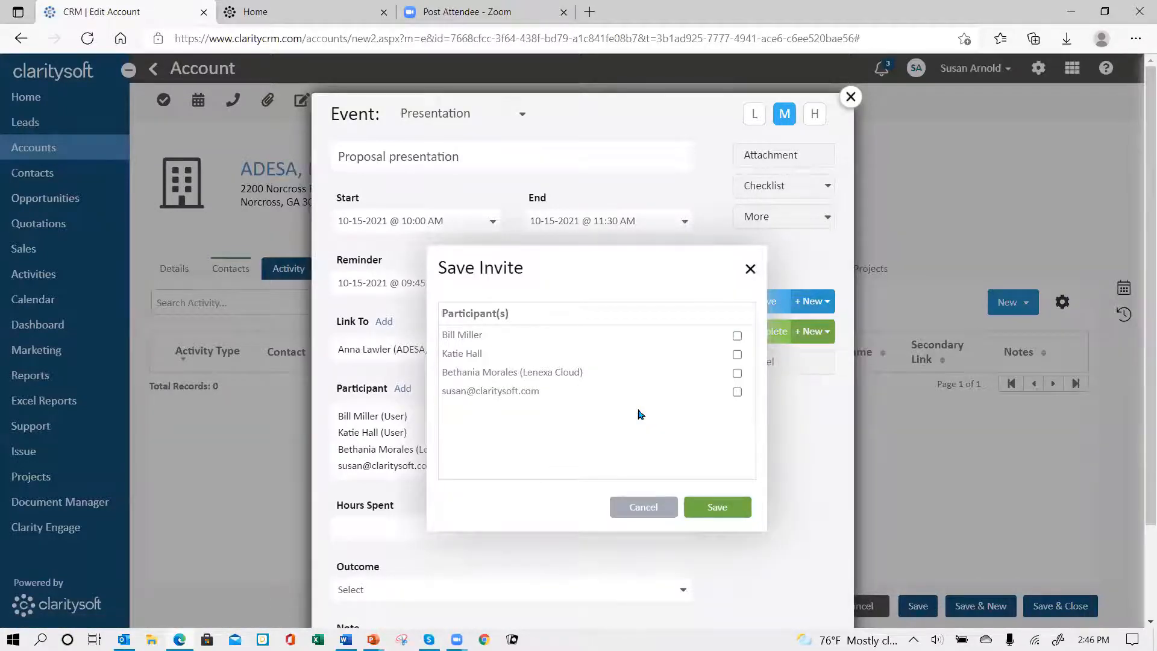
click(737, 392)
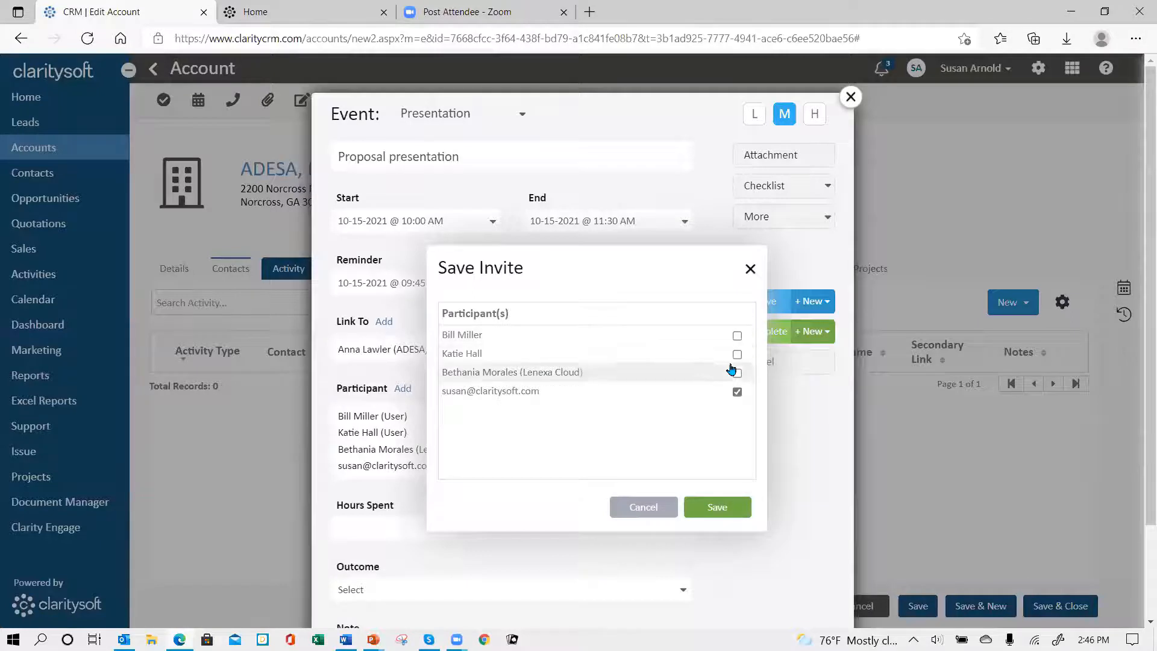
click(716, 510)
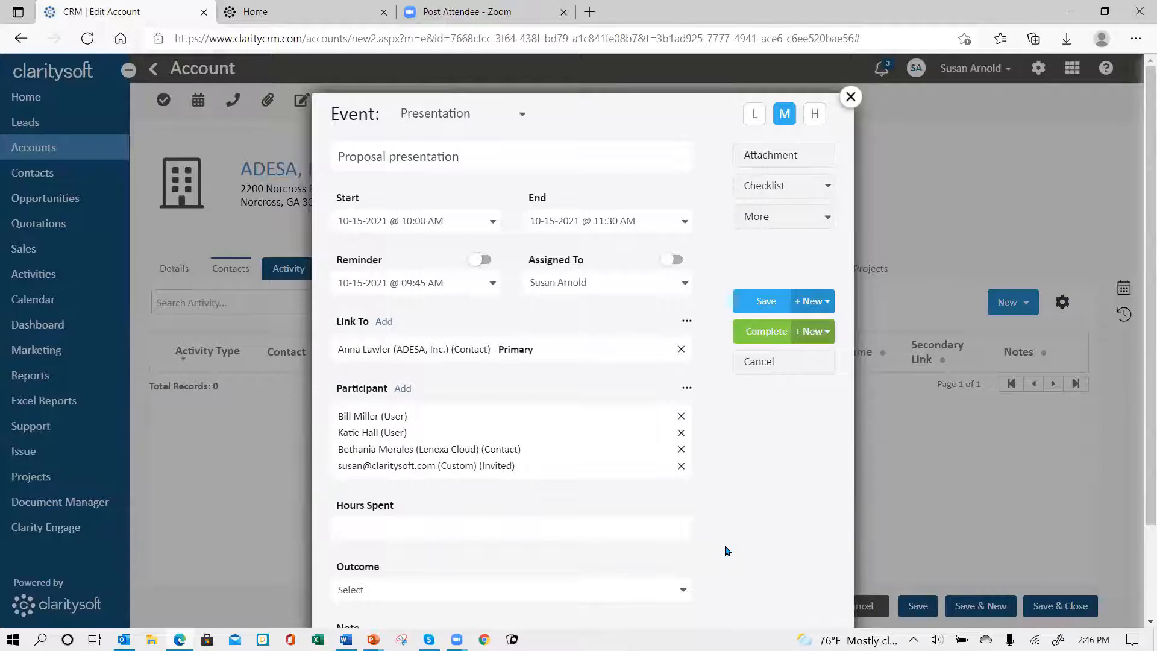
Step: Apply the saved proposal checklist to the event and check off the item Gather pricing data
scroll(745, 464, down, 2)
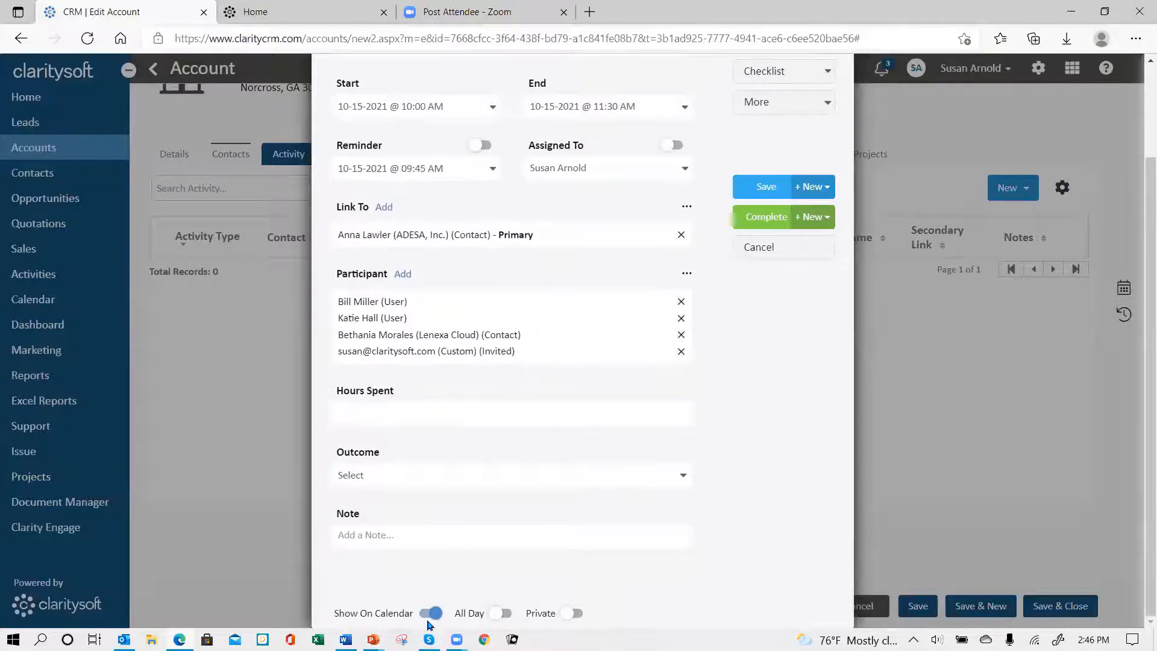
scroll(783, 410, up, 2)
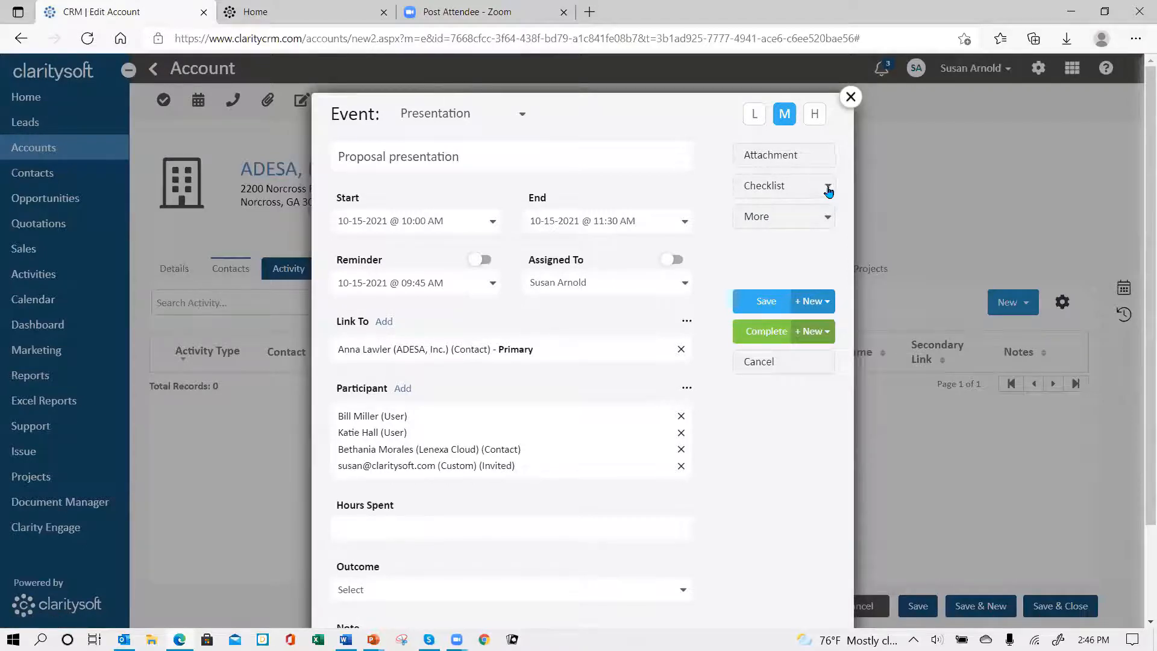
click(770, 186)
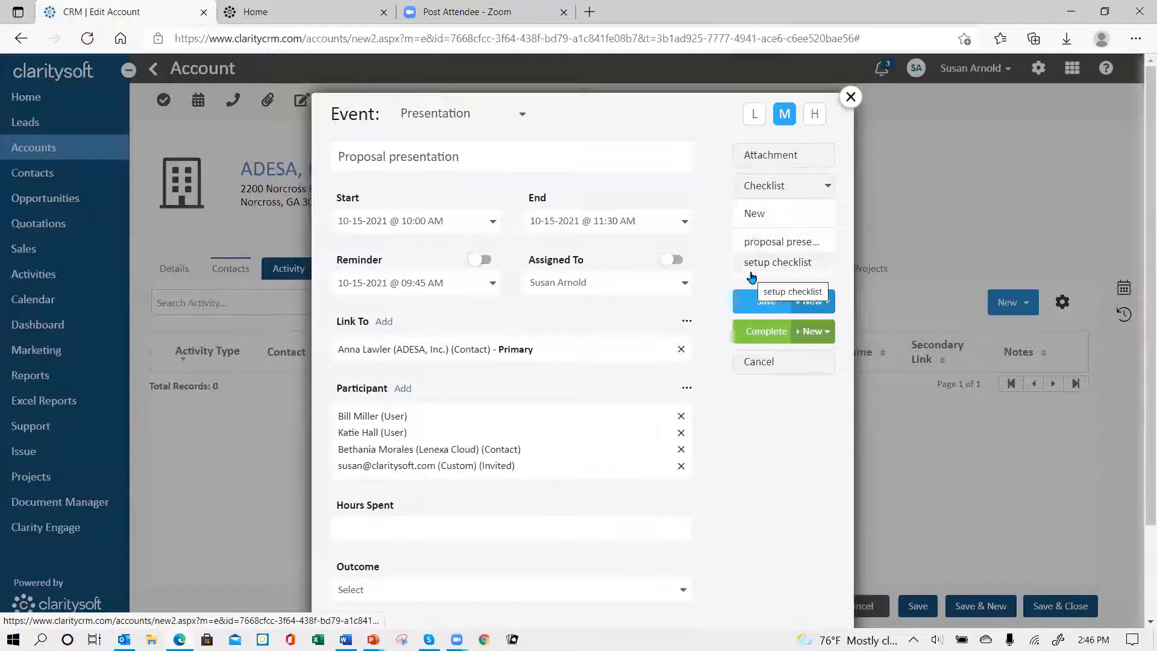
click(763, 245)
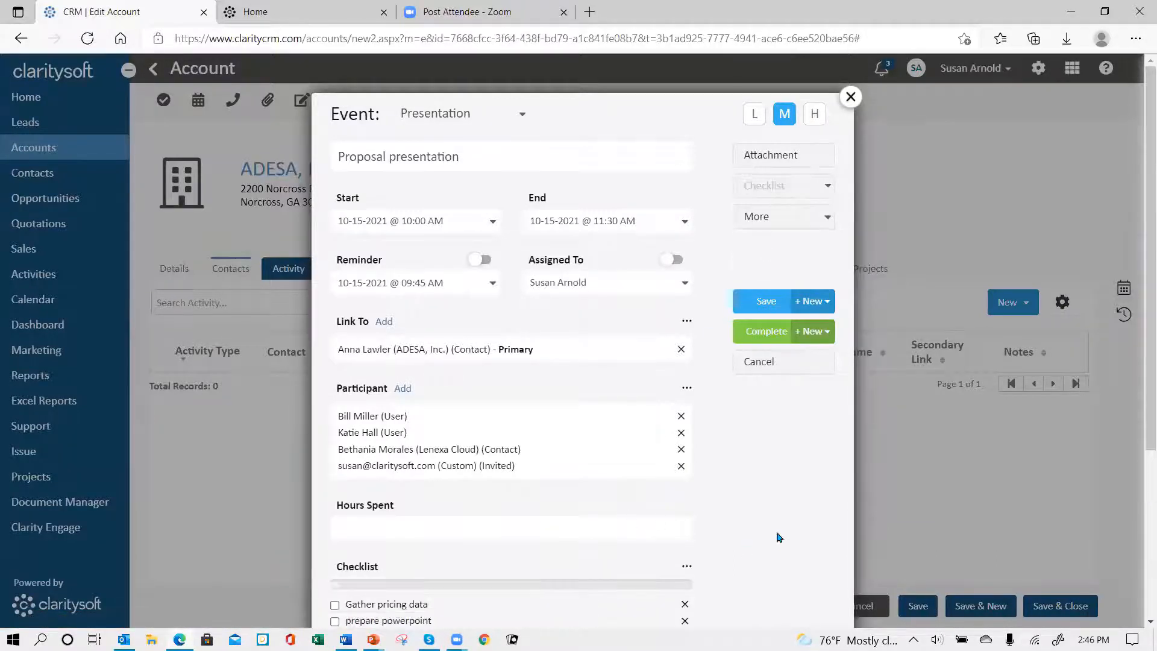
scroll(493, 504, down, 4)
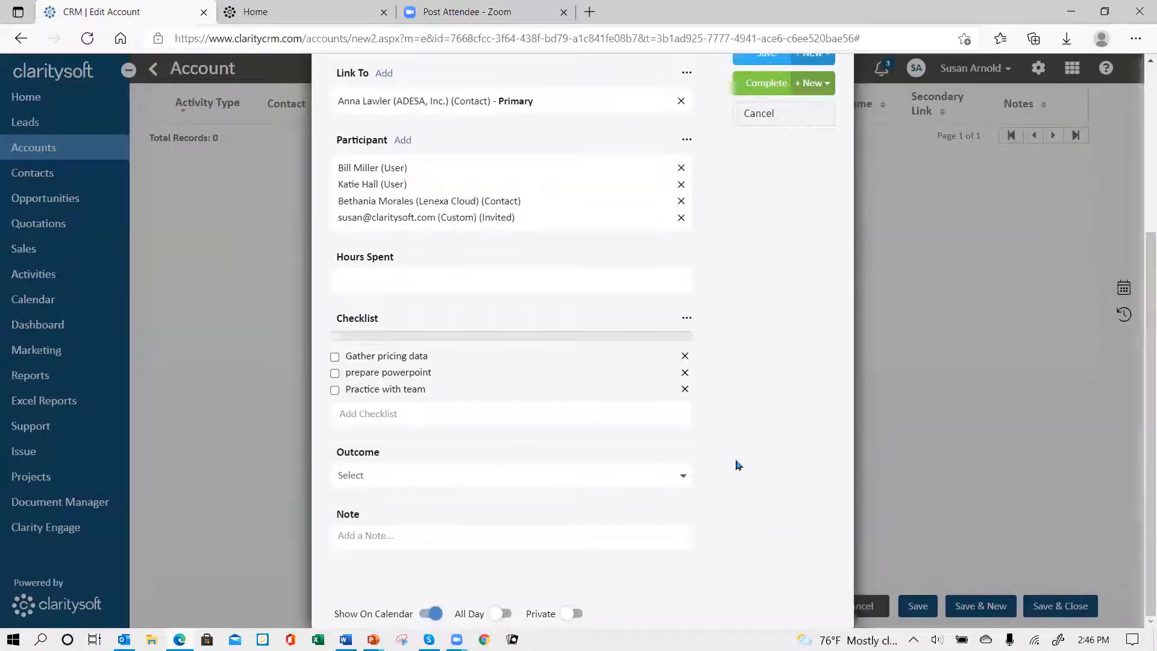
click(335, 357)
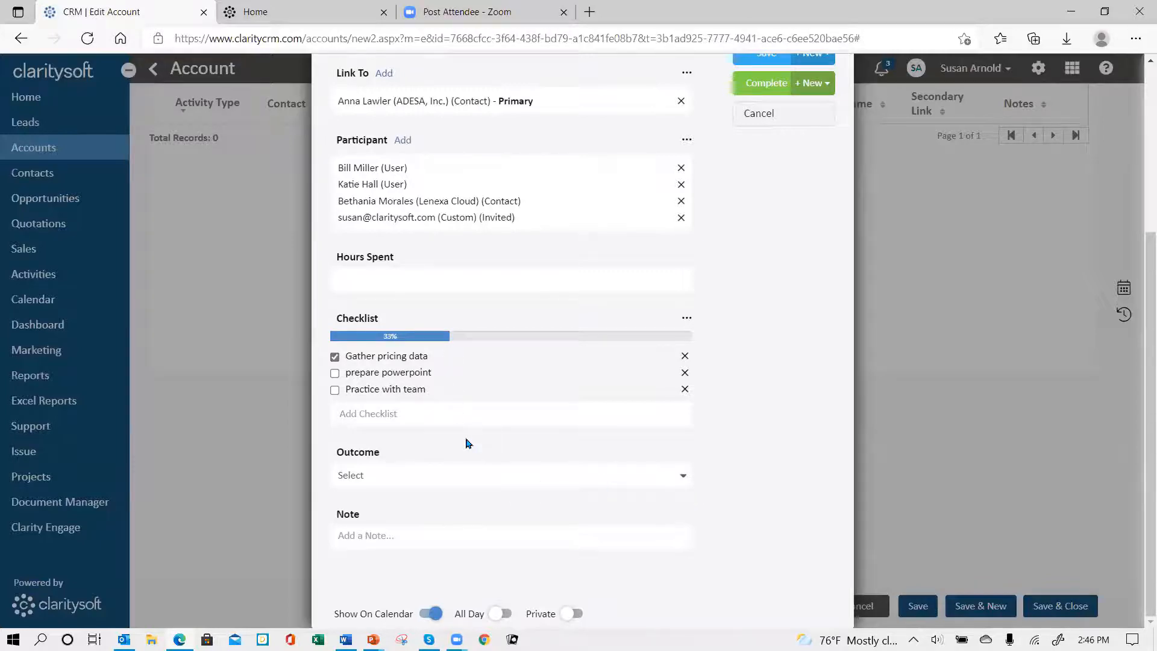
Step: Add the Industry and Territory fields to the event form and save the event
scroll(734, 309, up, 4)
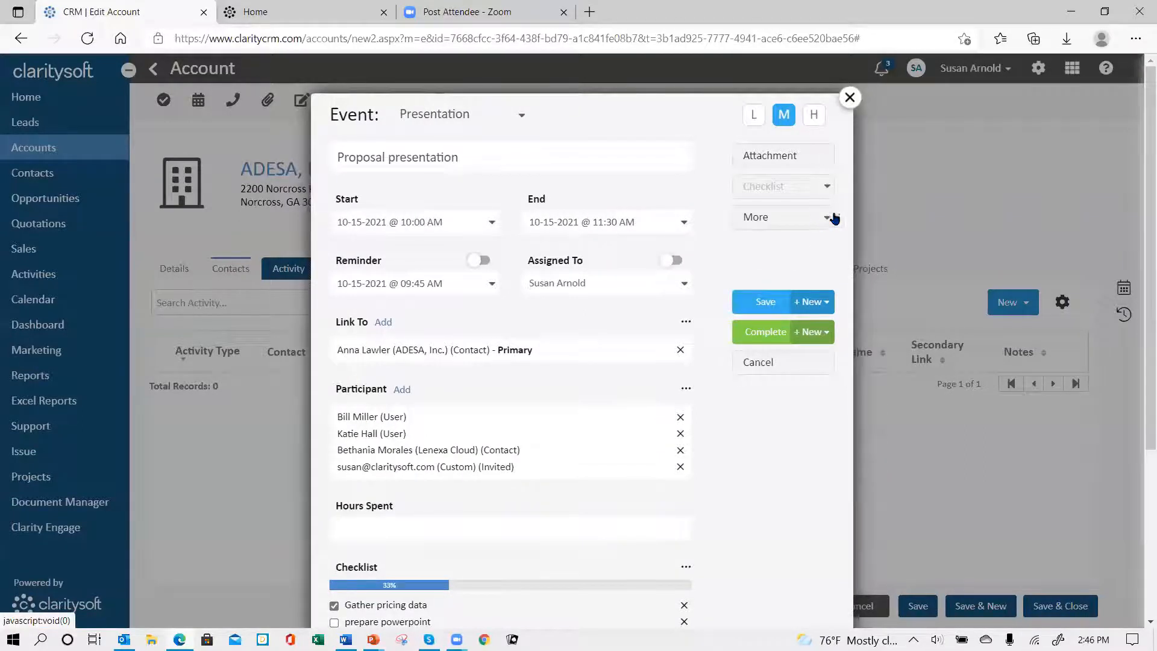
click(830, 219)
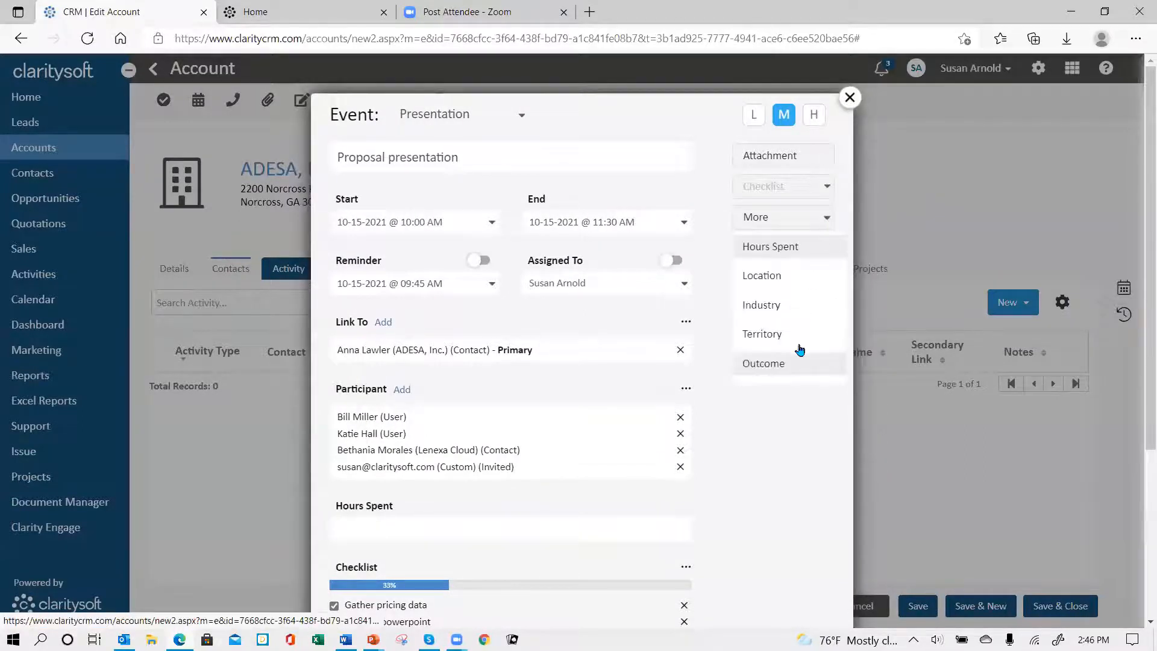
click(757, 311)
scroll(775, 461, down, 5)
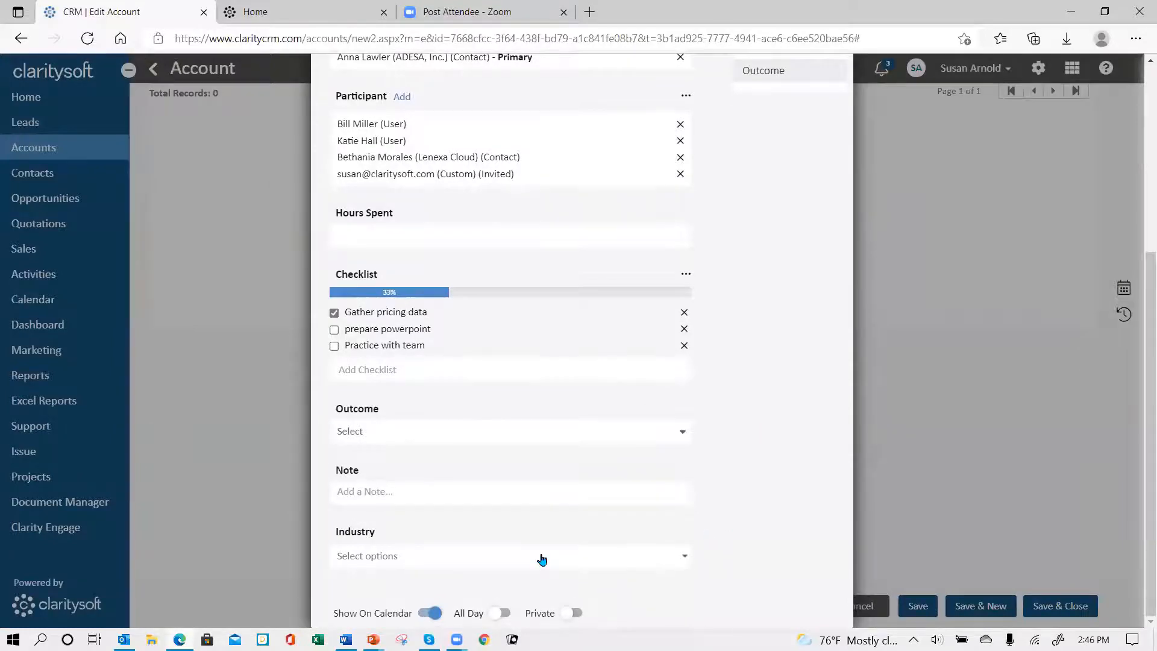
scroll(763, 338, up, 5)
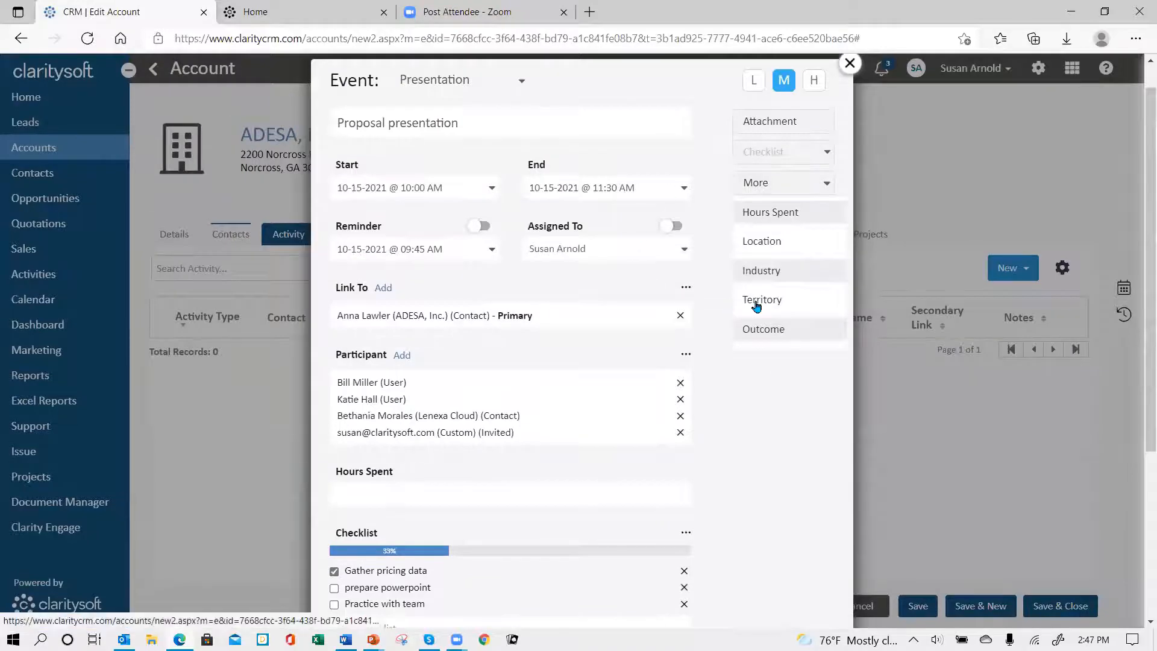
scroll(758, 442, down, 5)
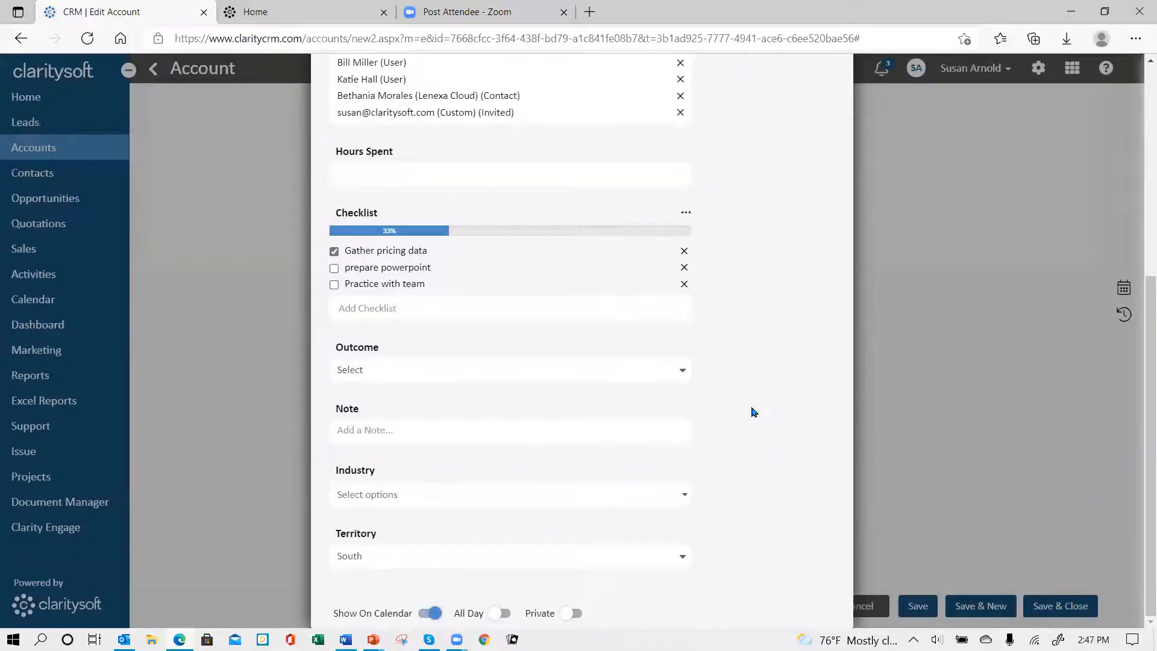
scroll(752, 412, up, 5)
scroll(734, 439, up, 2)
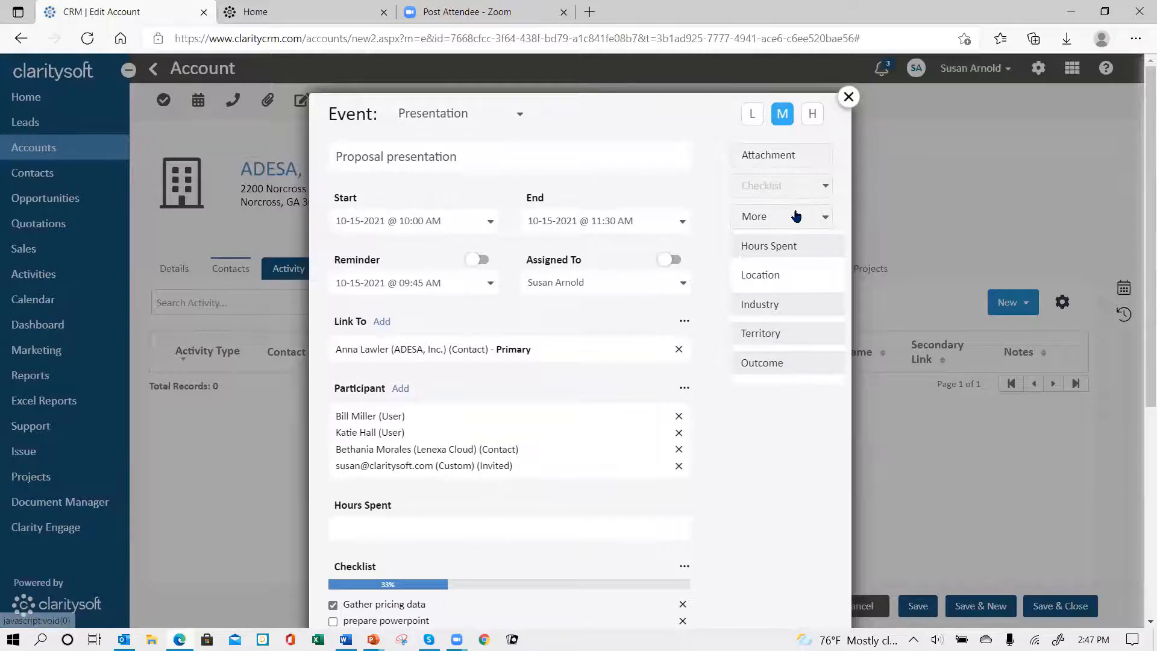
click(770, 223)
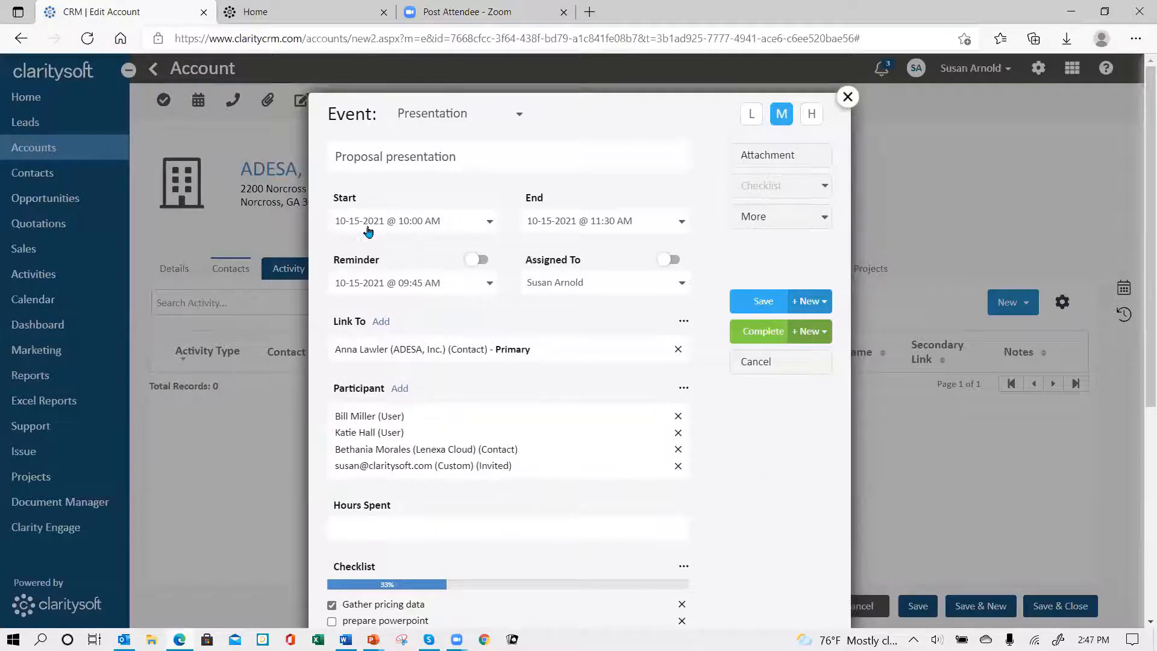
click(763, 304)
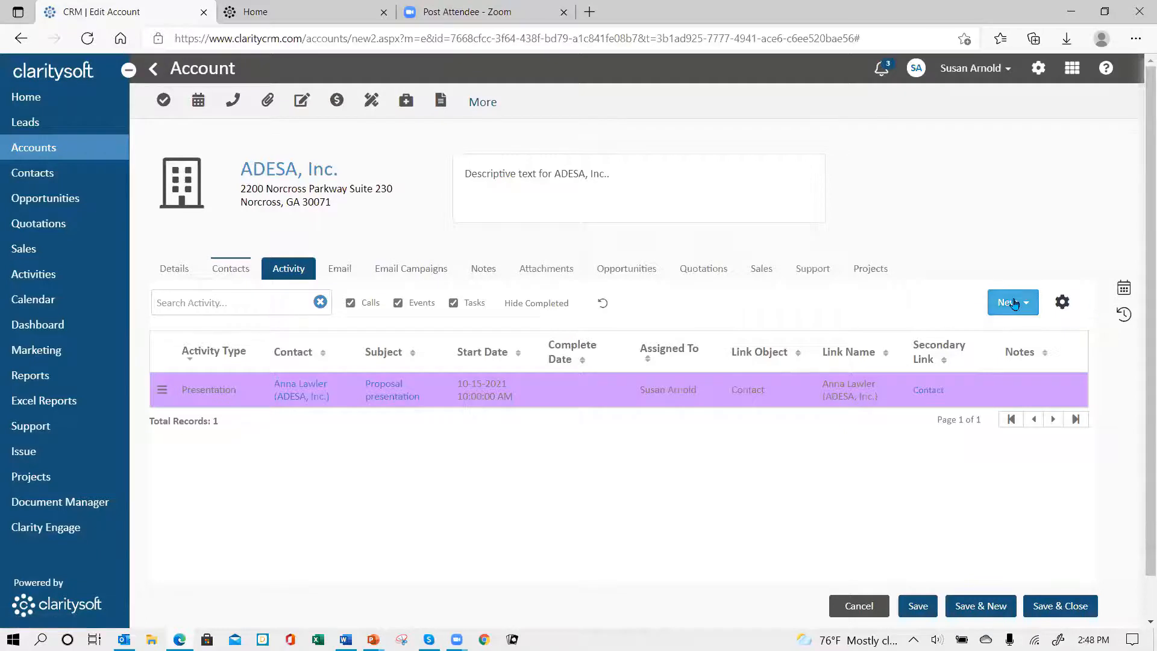
Step: Review the ADESA, Inc. account details and inspect the saved Proposal presentation event from My Calendar
click(180, 268)
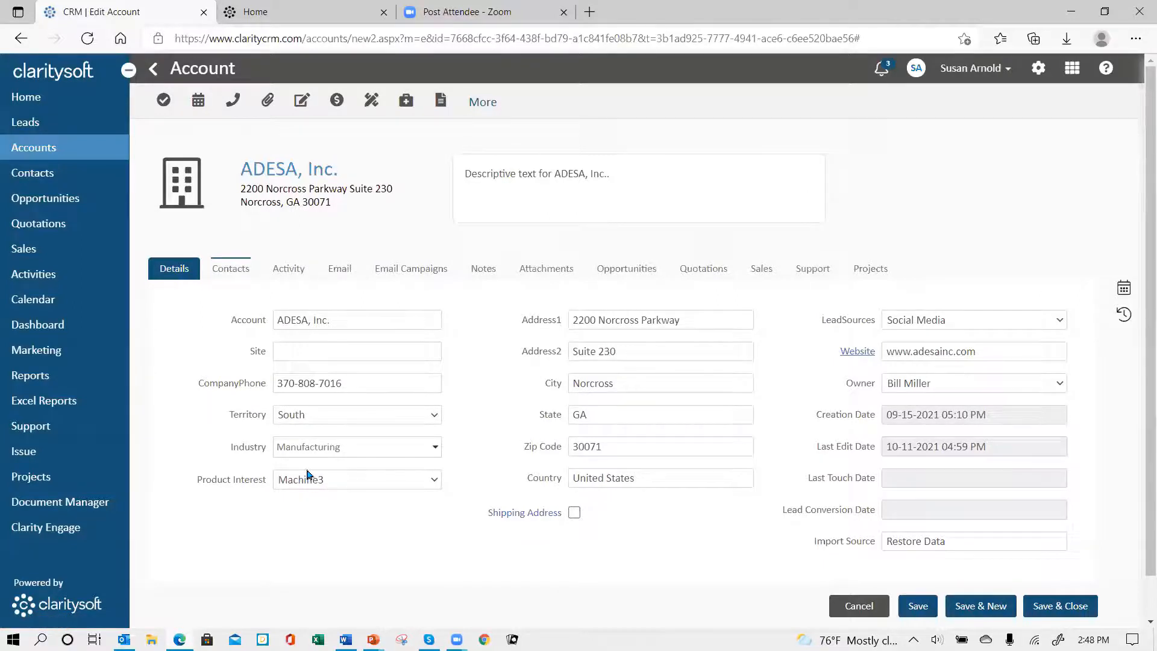
click(1125, 290)
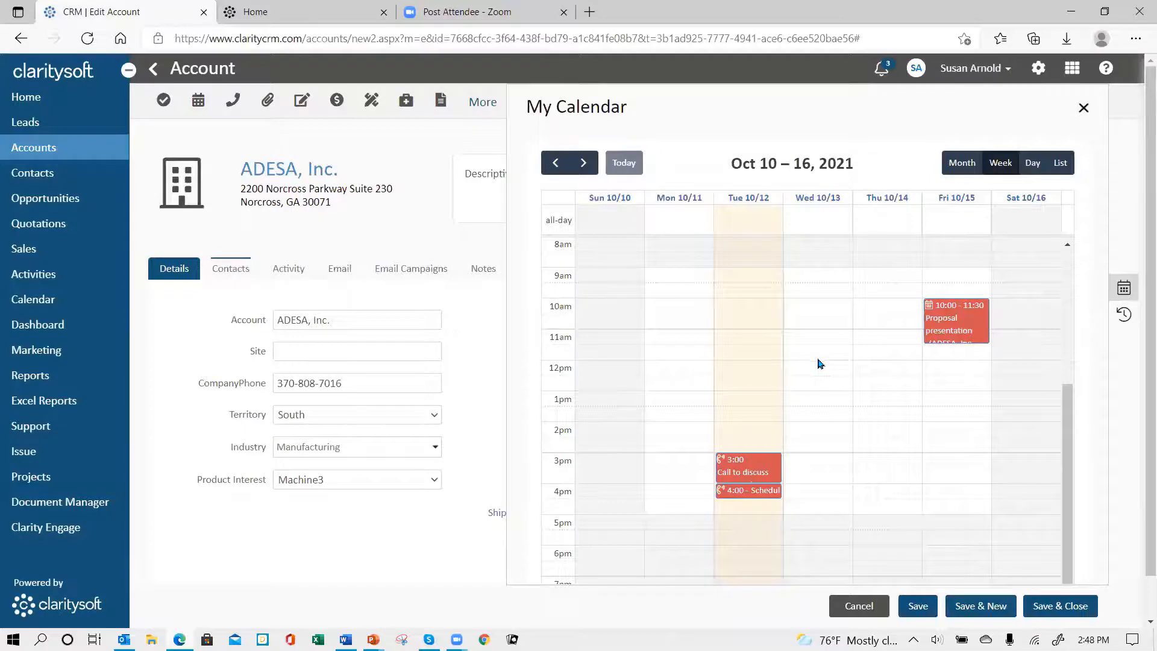
click(951, 319)
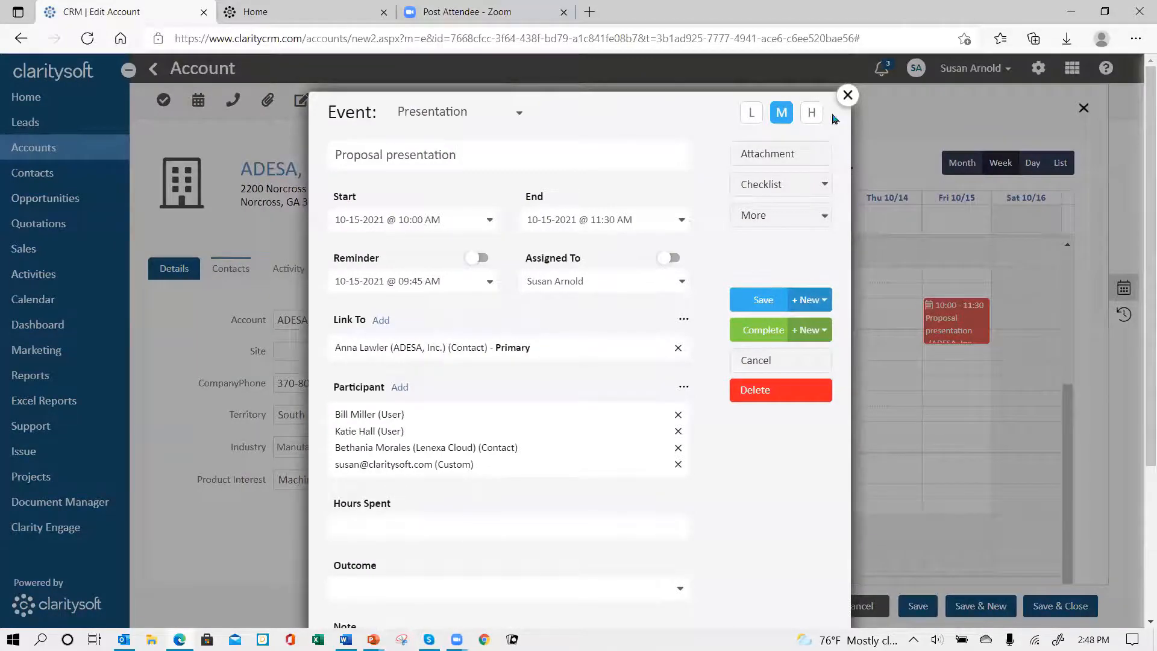
click(850, 98)
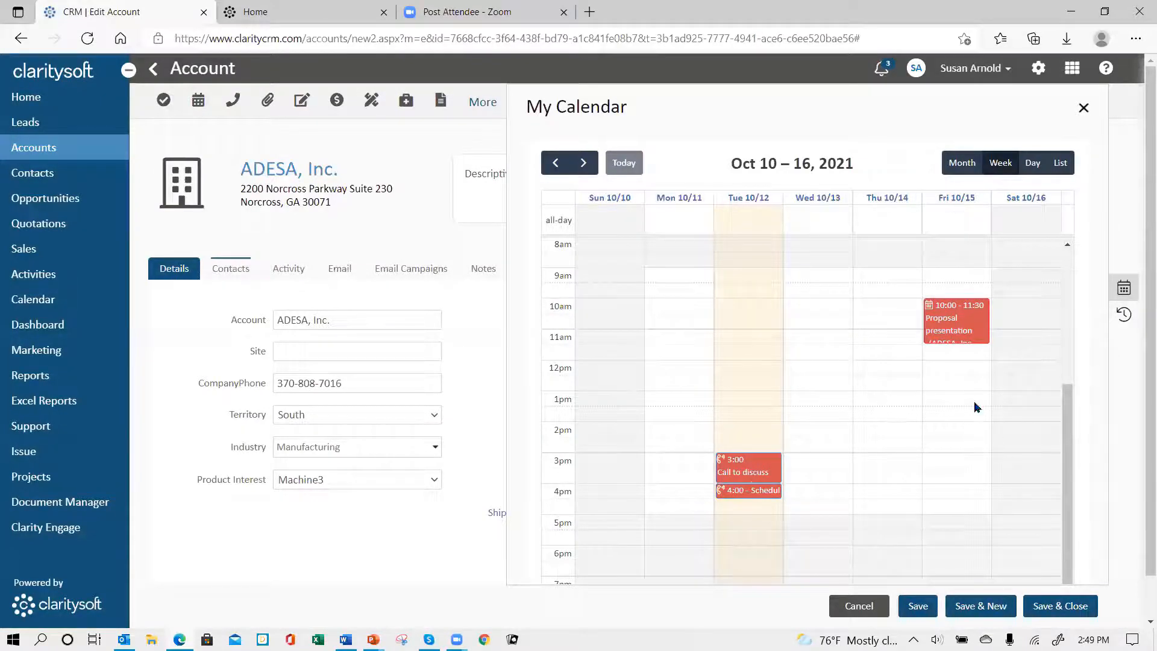
Step: Start a new call from My Calendar for October 19, 2021 at 10:00 AM and set its type to Follow up call
click(583, 163)
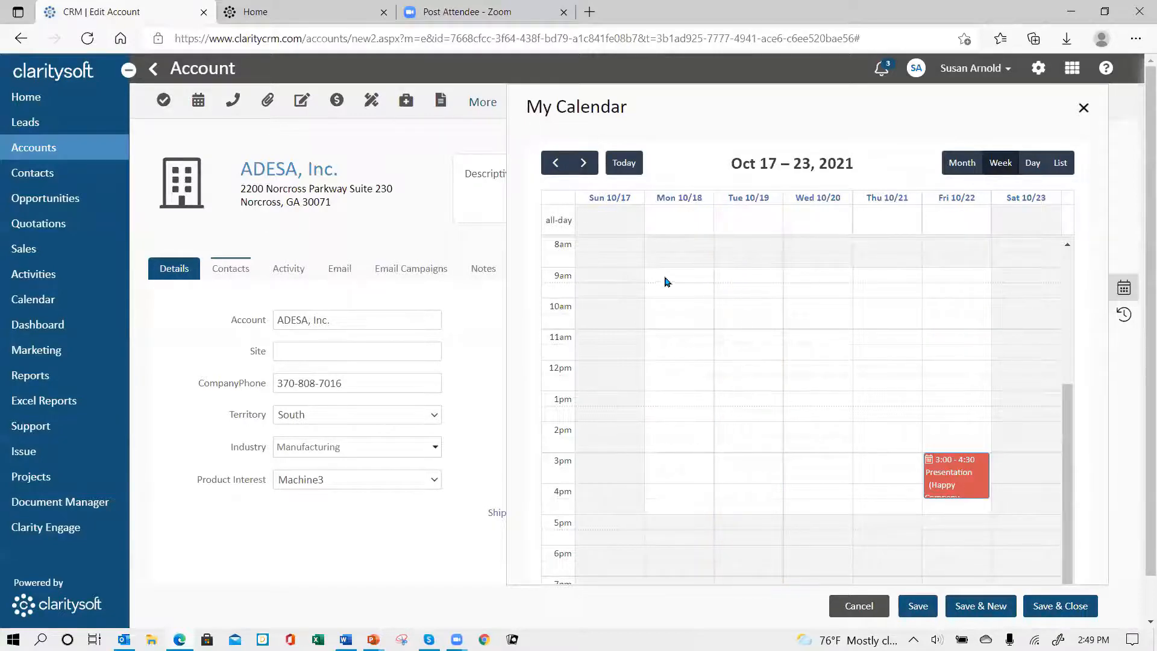
click(744, 309)
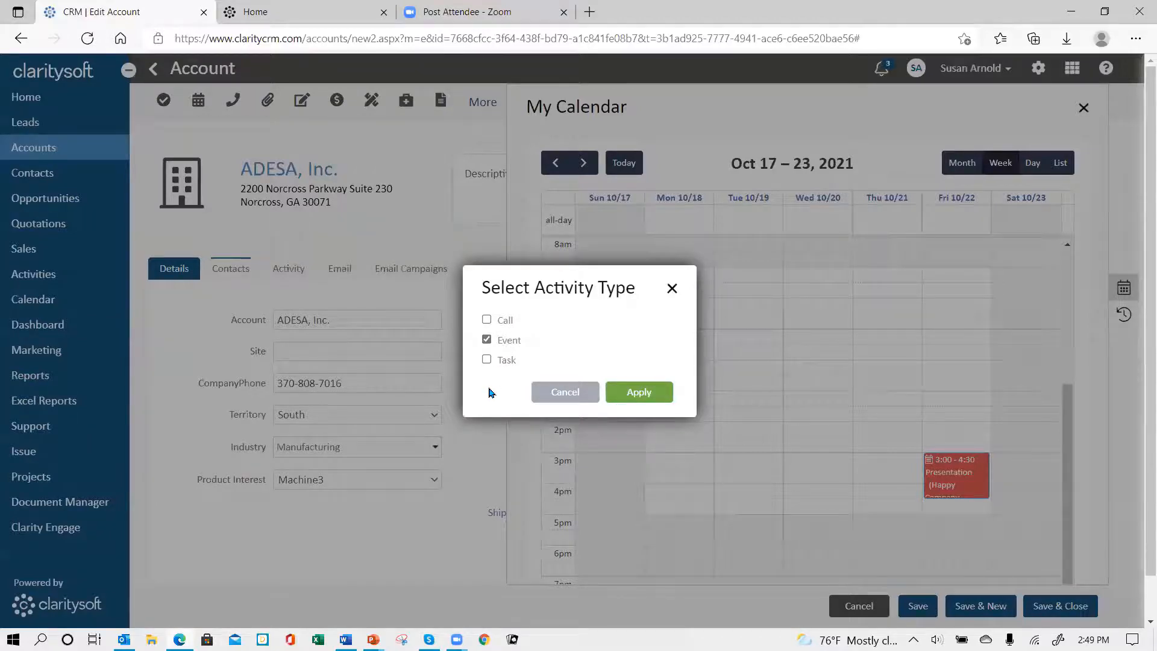
click(486, 320)
click(640, 392)
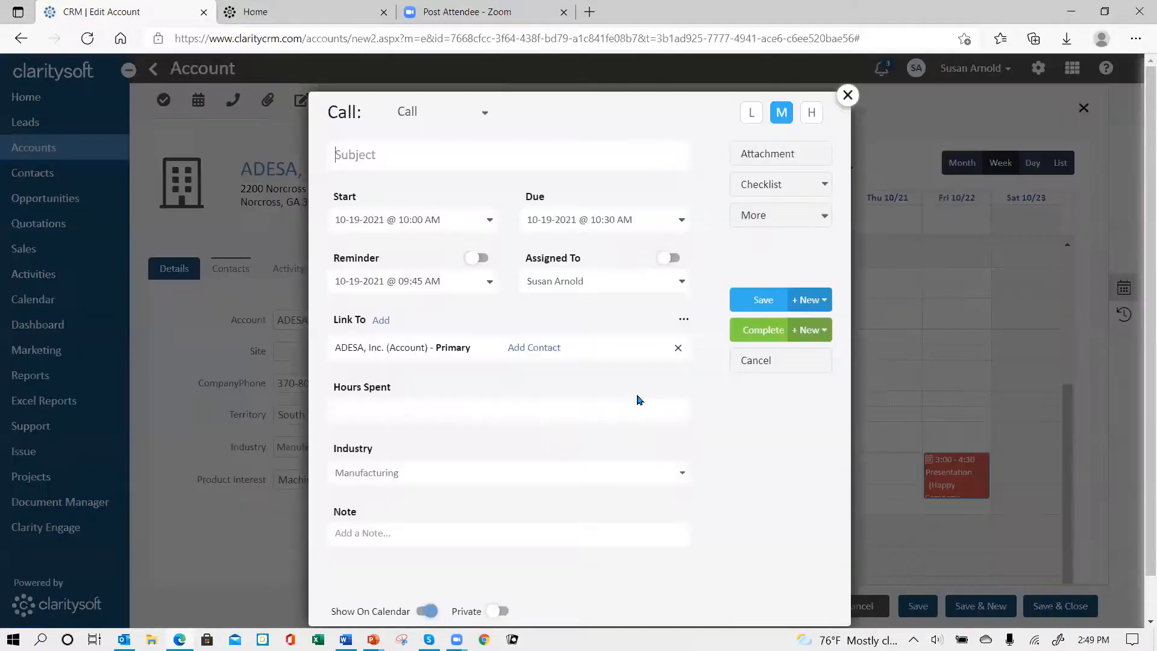
click(486, 115)
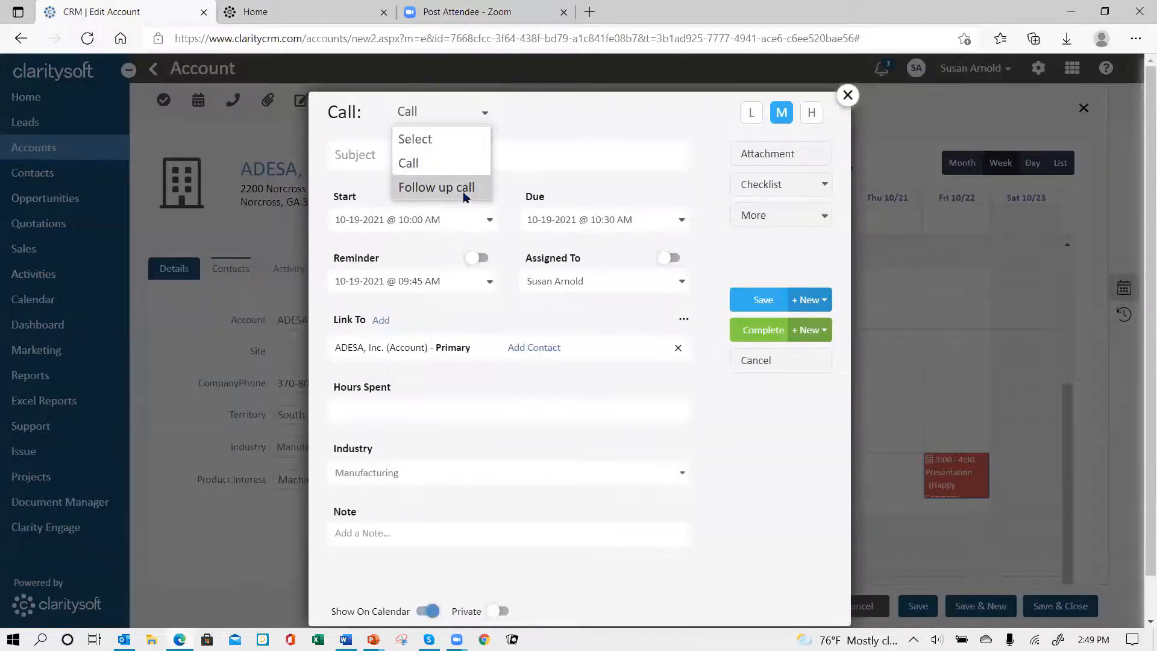
click(440, 188)
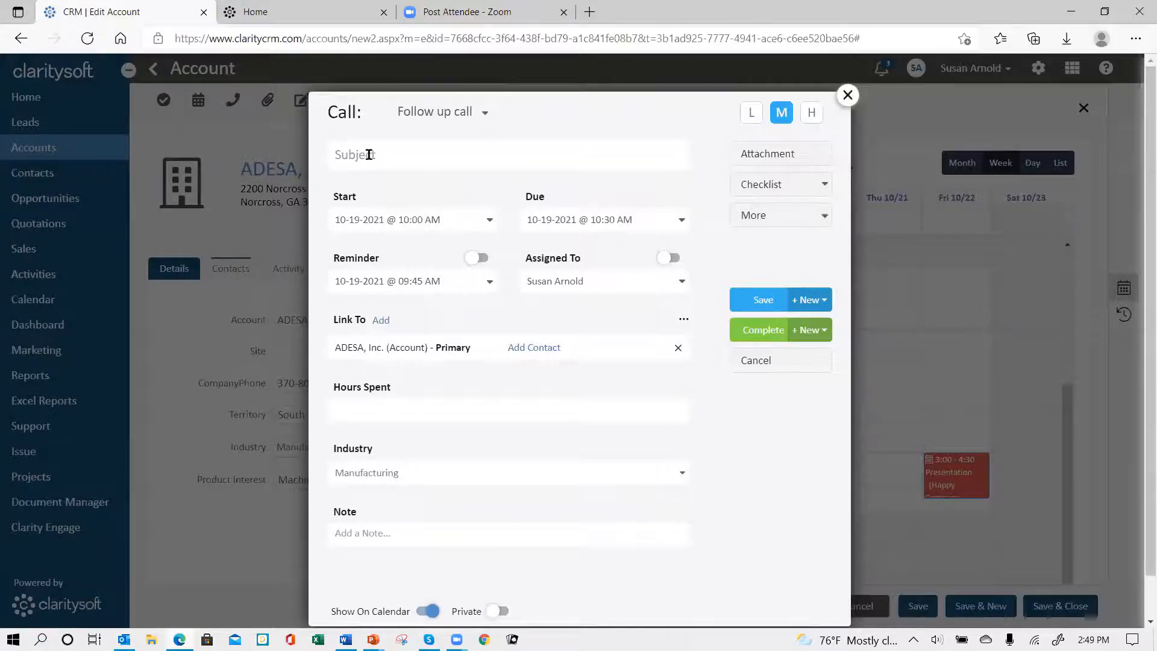
Step: Enter "Foolow up to proposal presentation" as the follow-up call's subject
text(Foolow up to proposal presentation)
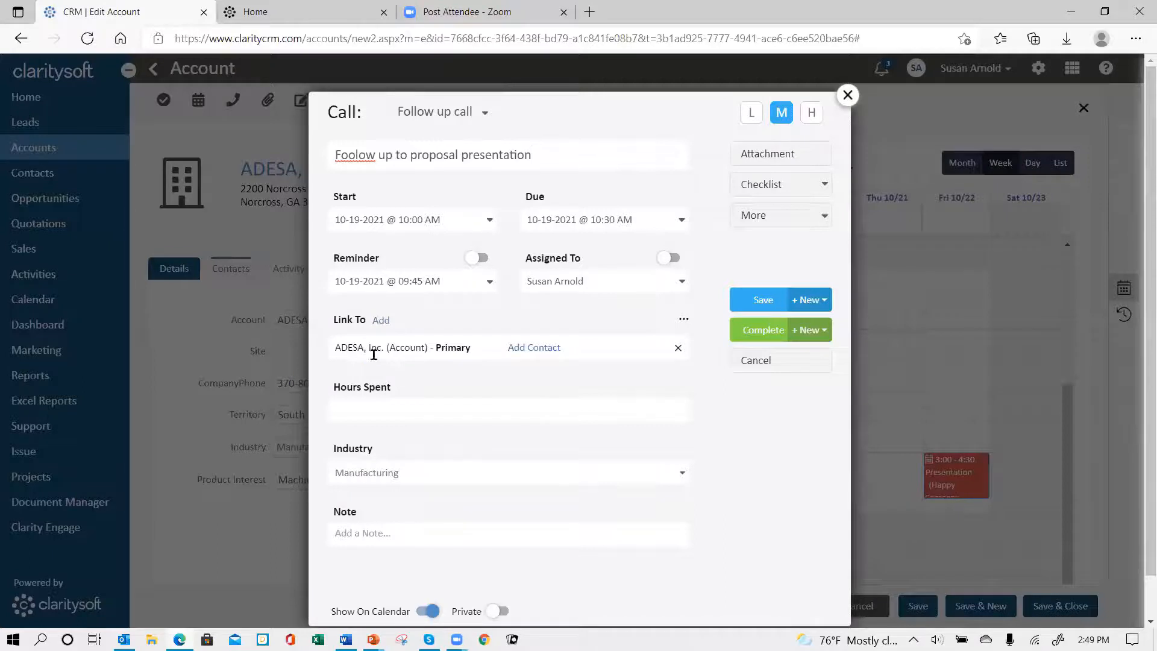
Step: Link the first listed ADESA, Inc. contact to the follow-up call and save the call
click(541, 349)
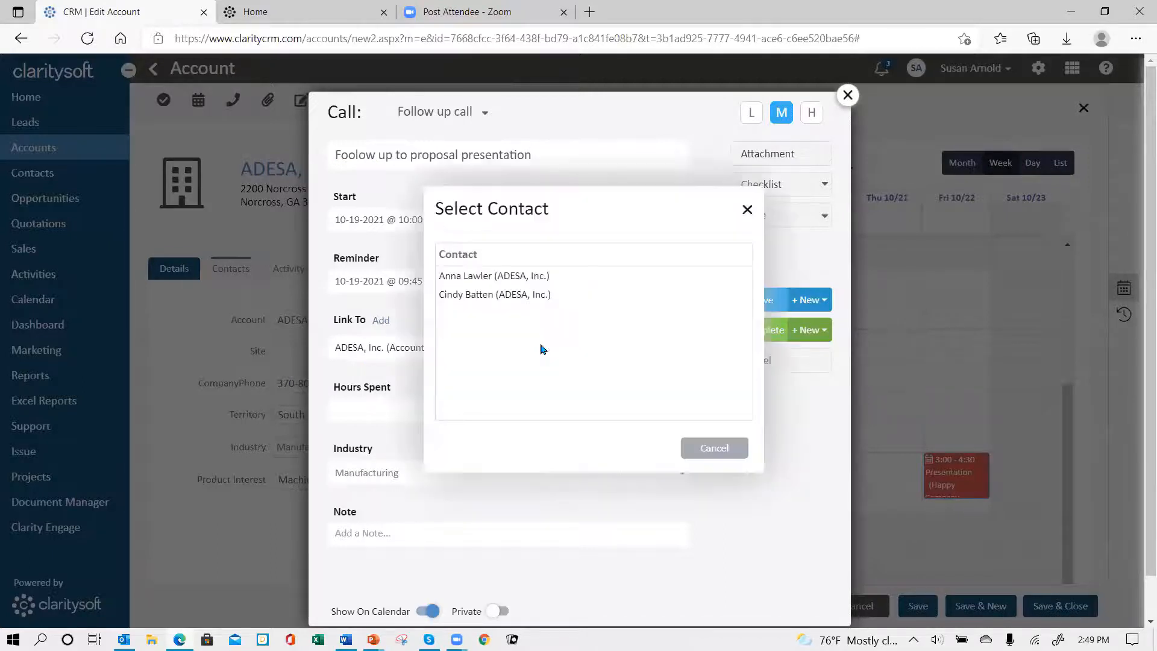
click(459, 277)
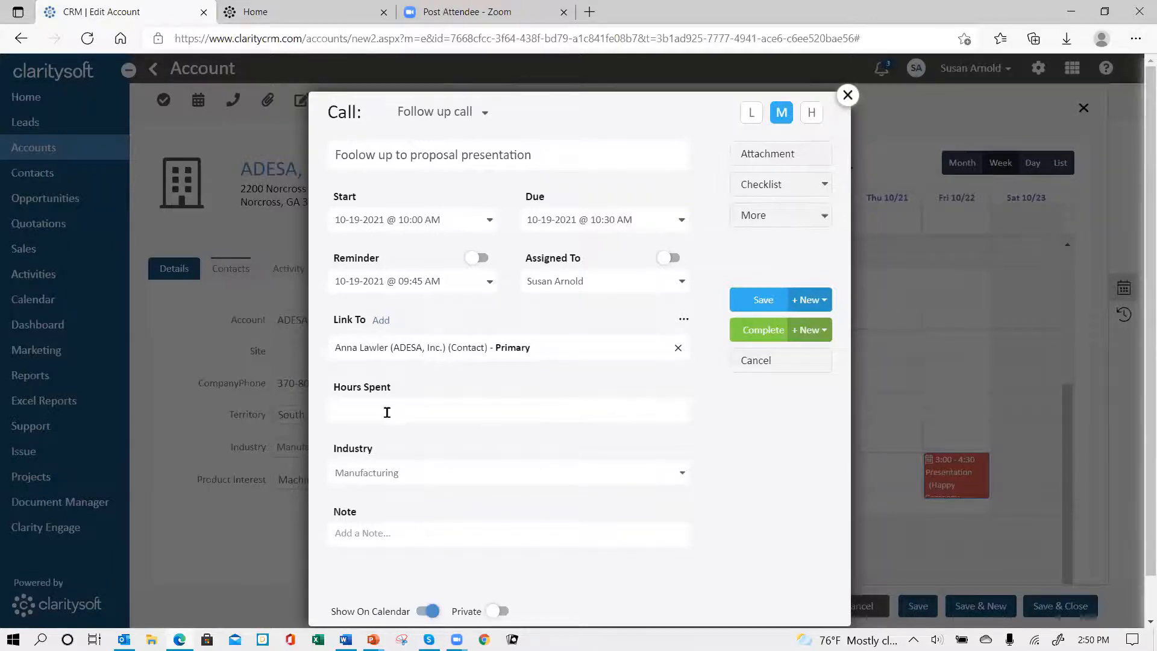
scroll(523, 464, down, 1)
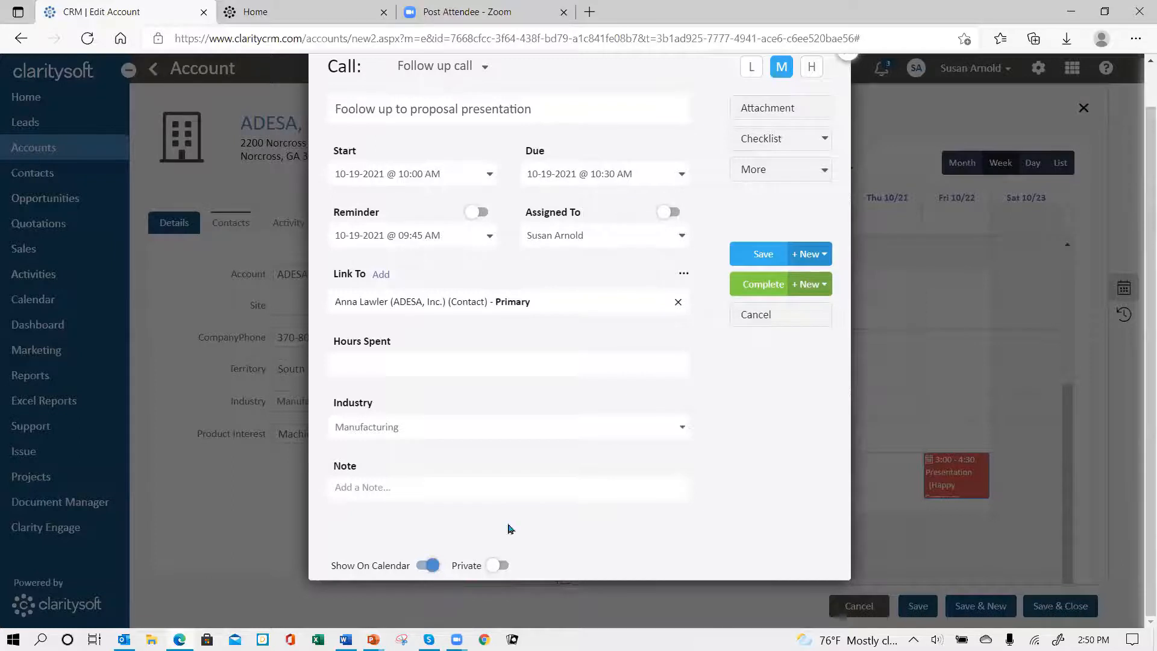
scroll(711, 296, up, 1)
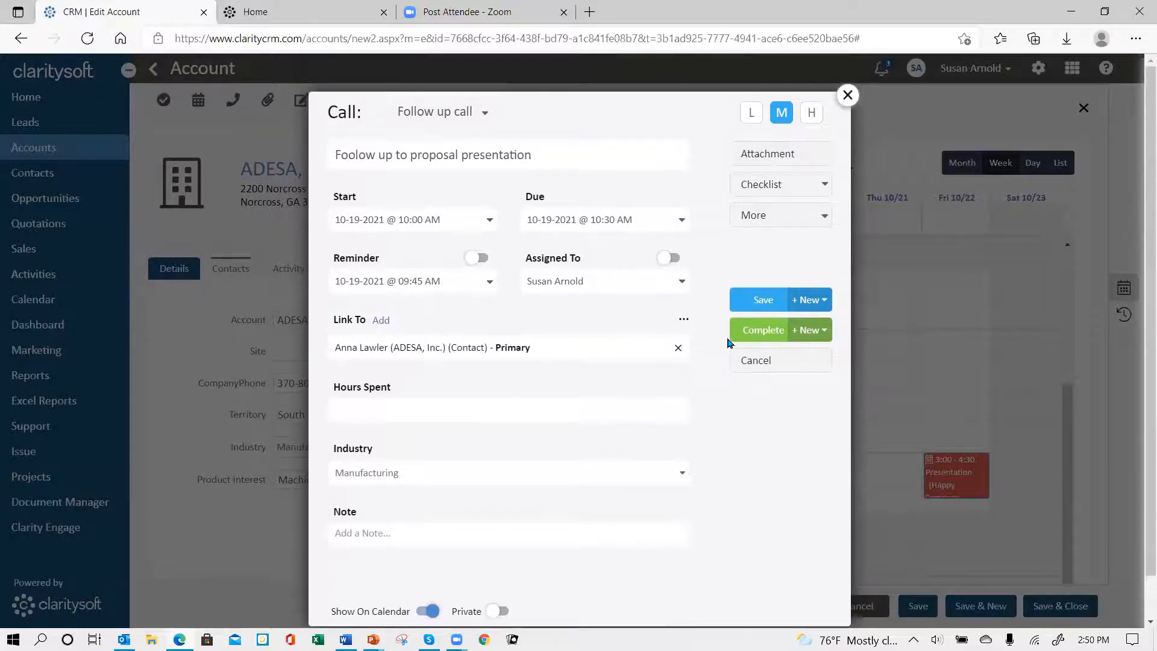
click(759, 301)
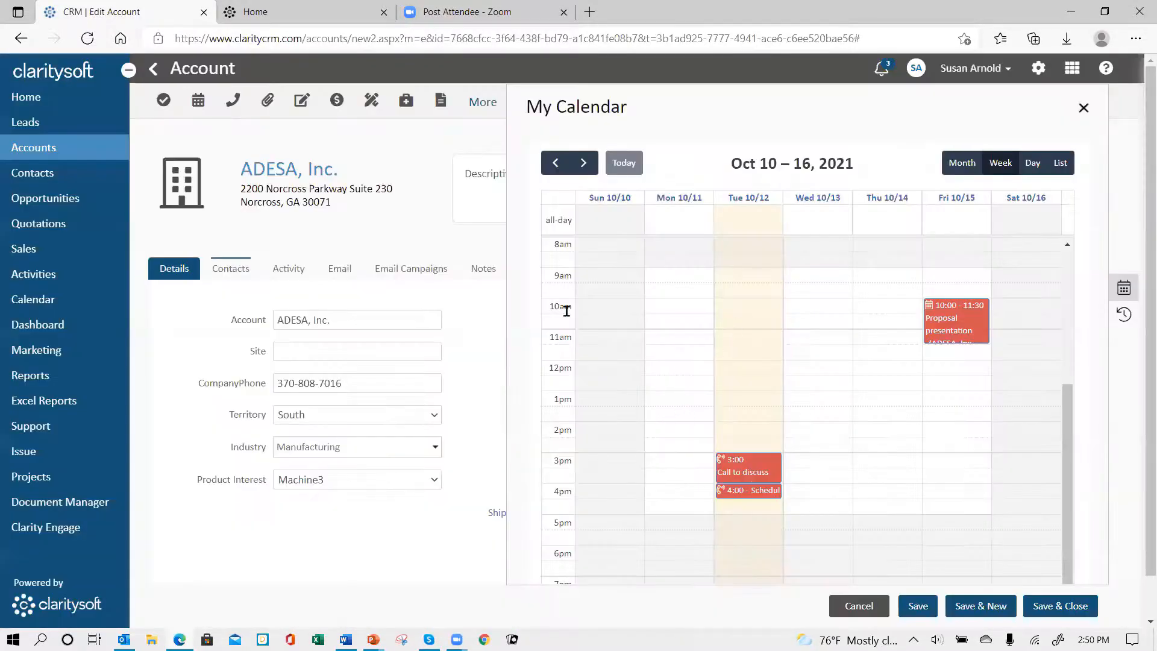
Step: Check the October 17–23, 2021 week in My Calendar for the saved call, and save and close the ADESA, Inc. account
click(584, 163)
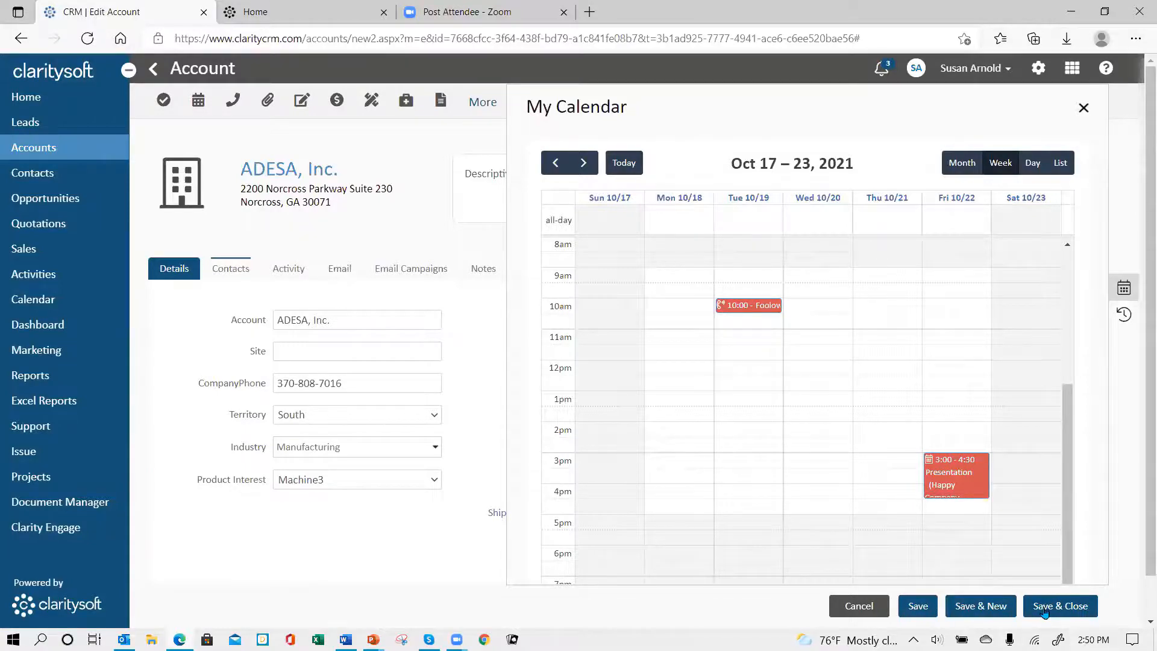
click(1121, 289)
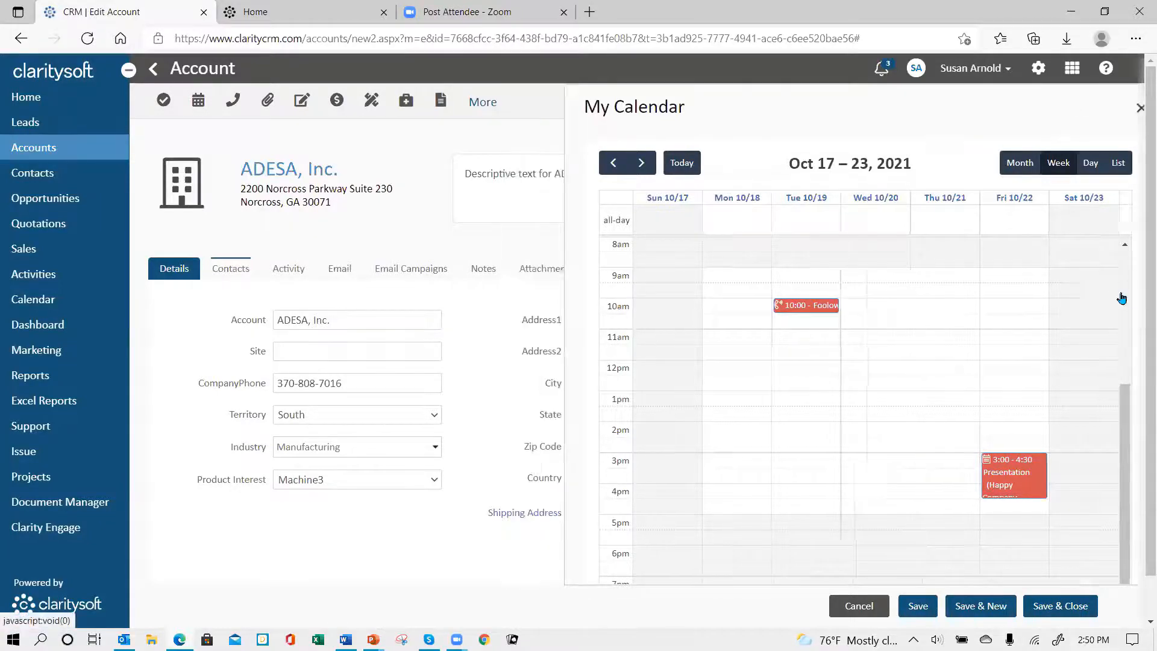
click(1050, 612)
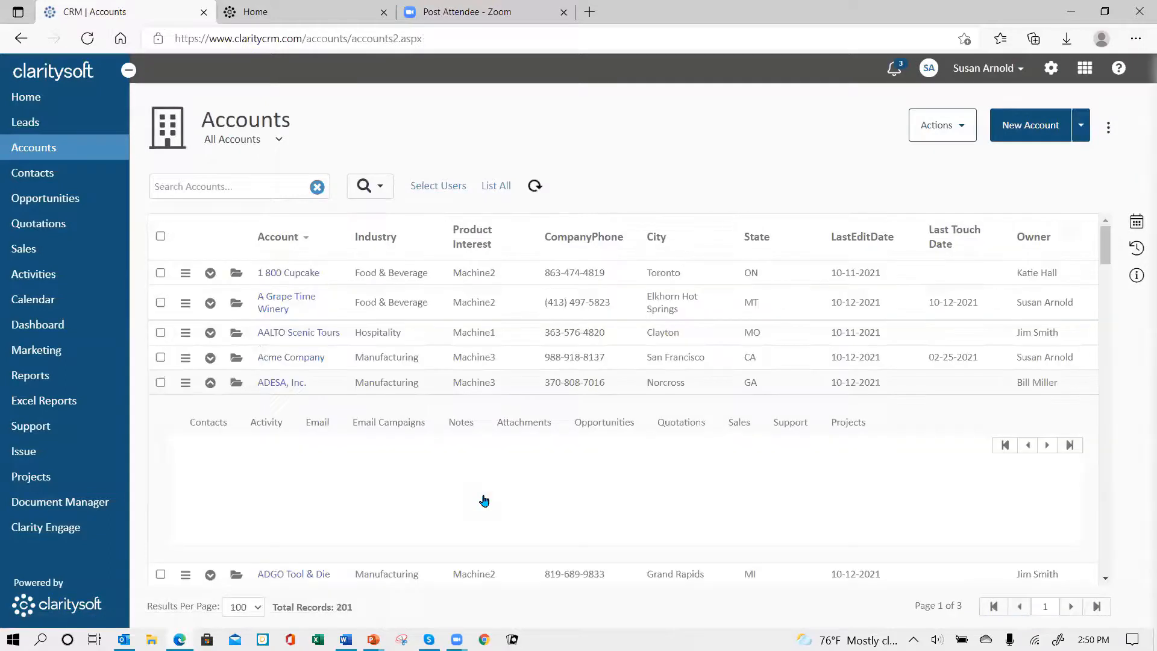
Step: Open the Winery -Machine3 opportunity's activity list and compare this week and next week in My Calendar
click(53, 205)
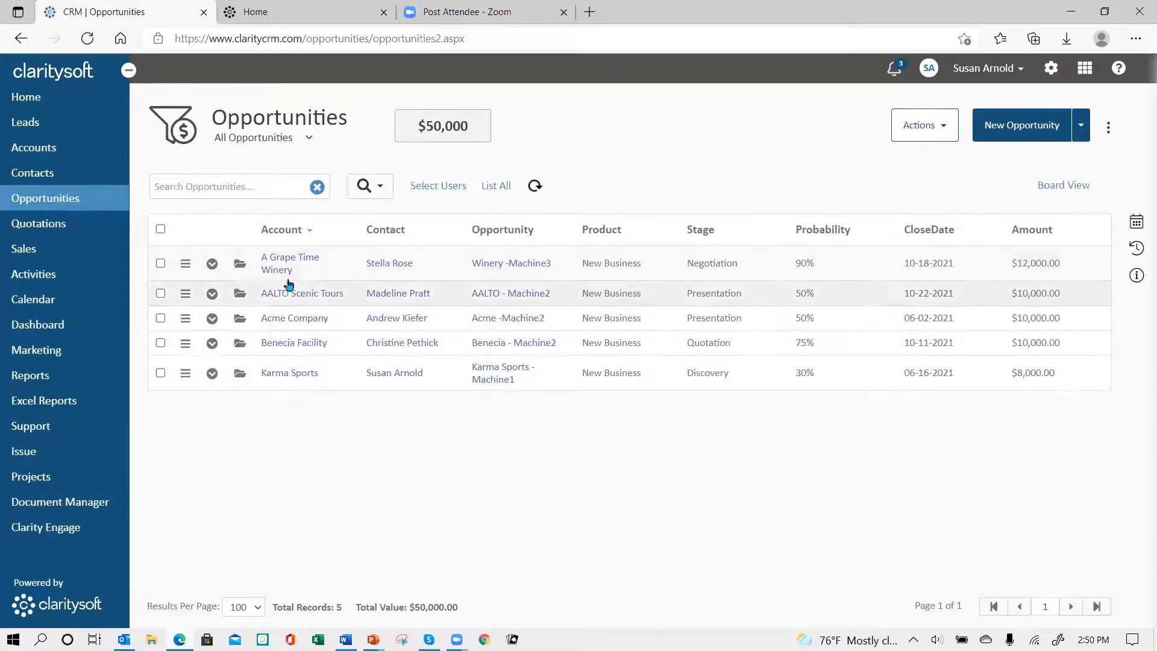
click(240, 265)
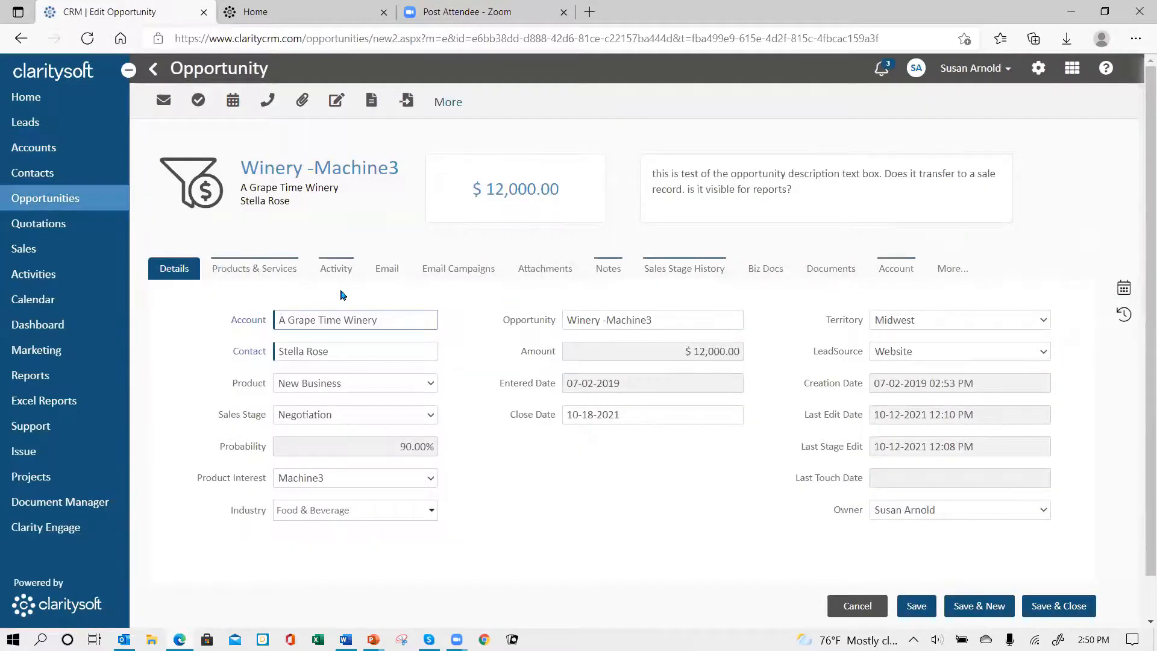
click(329, 272)
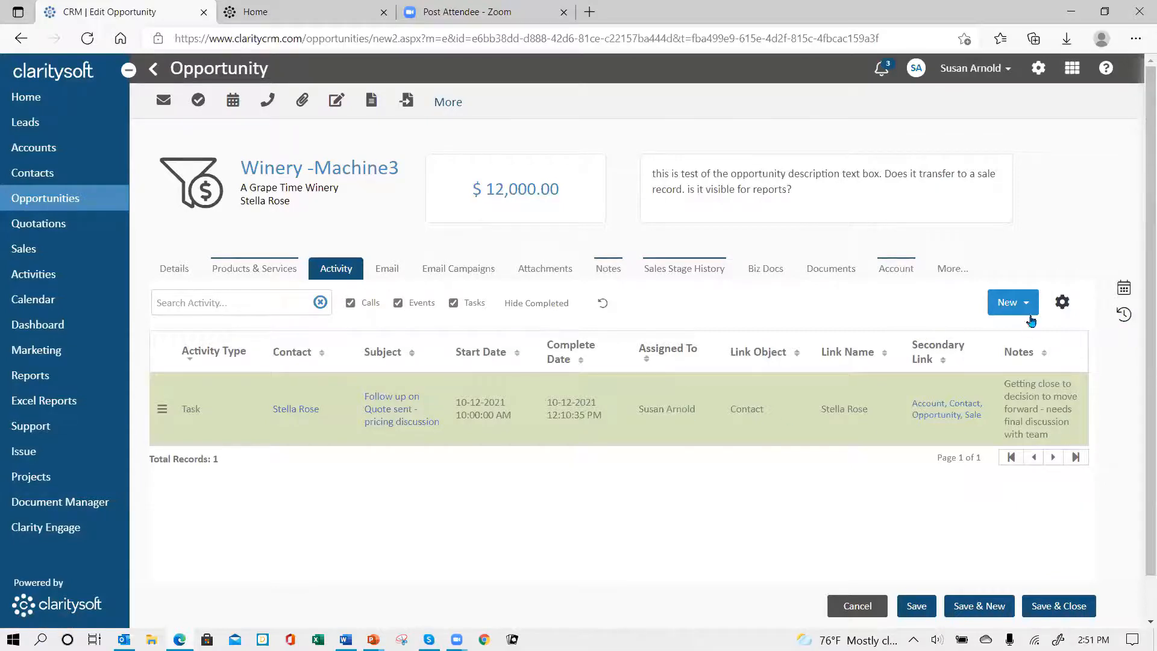
click(1124, 289)
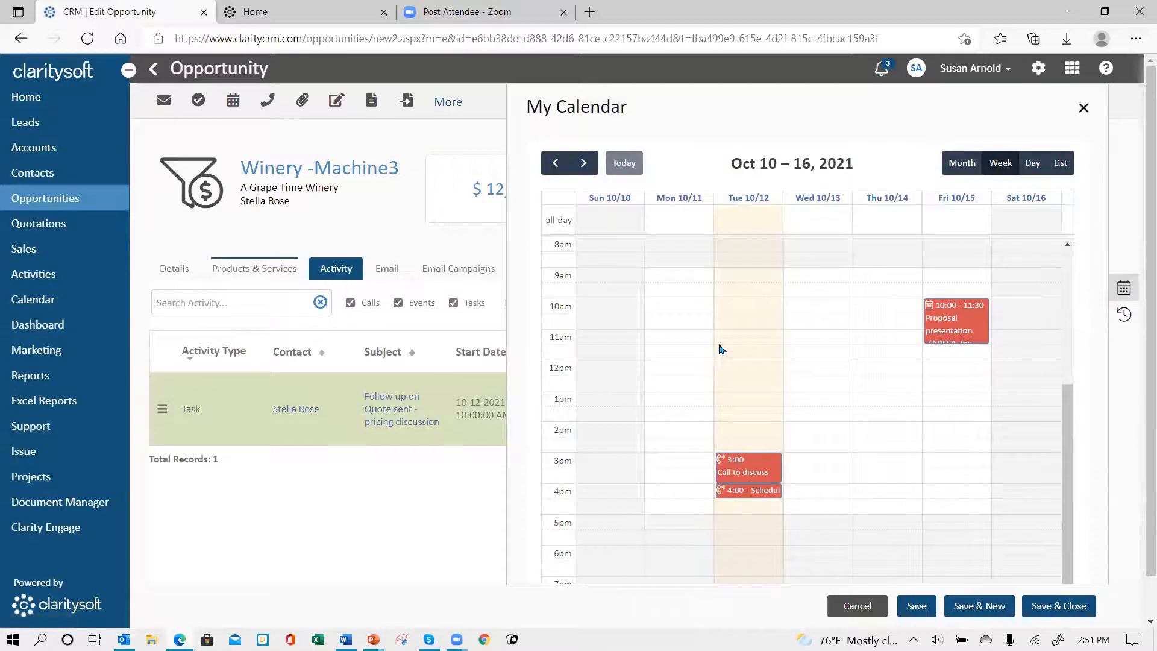
click(584, 164)
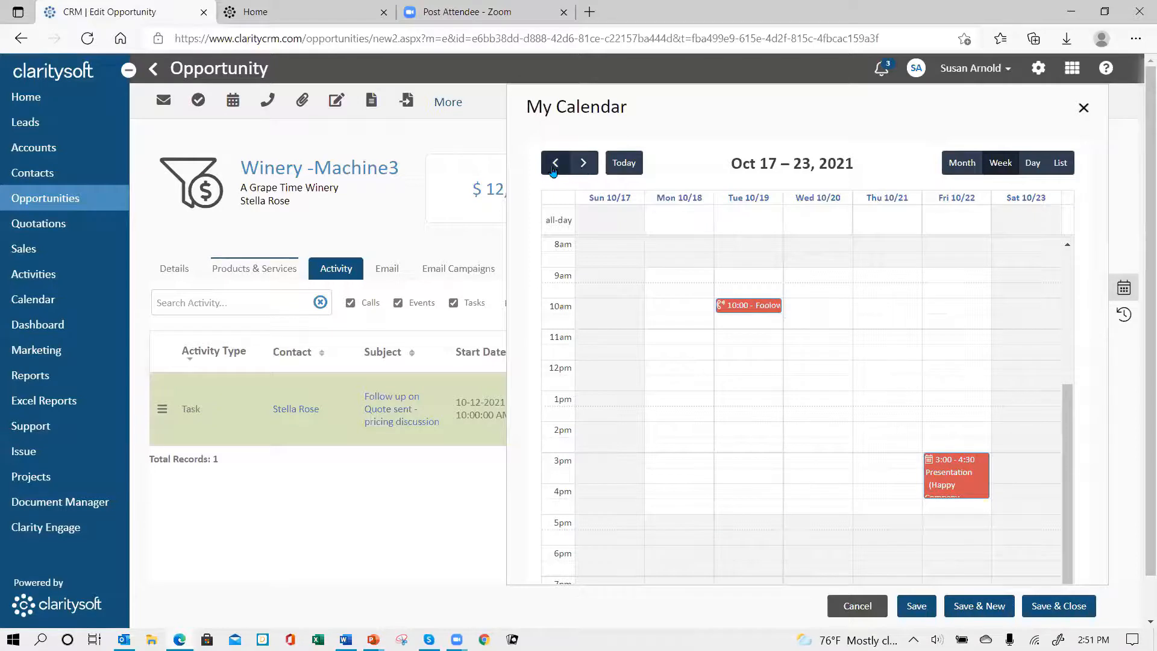
click(555, 163)
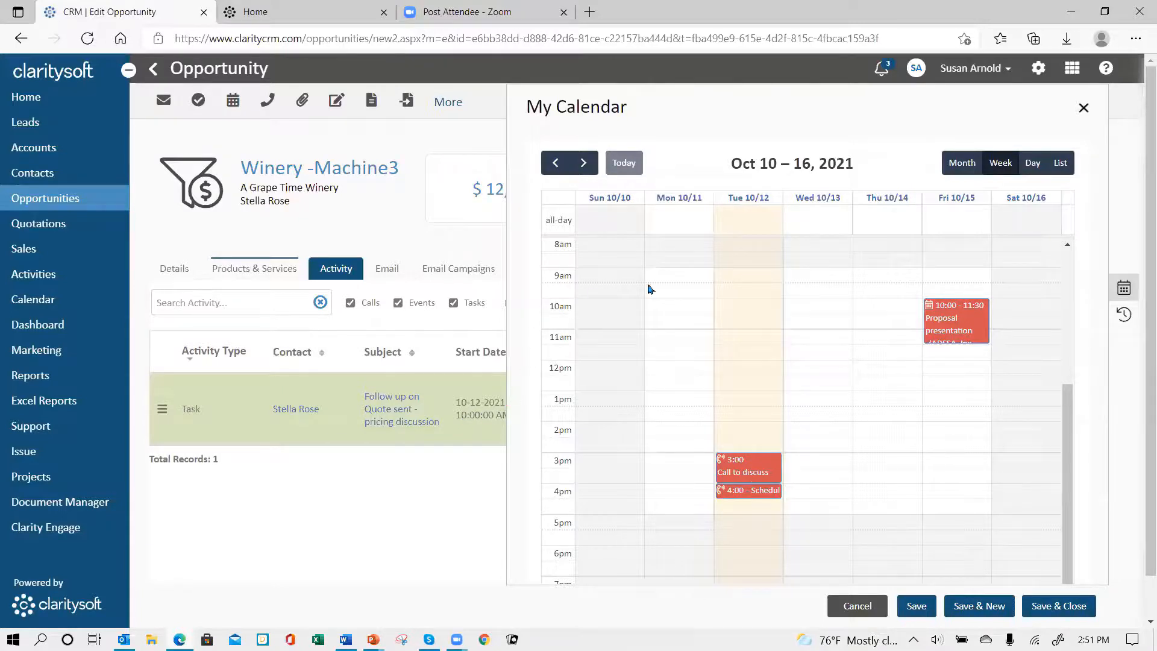
click(951, 401)
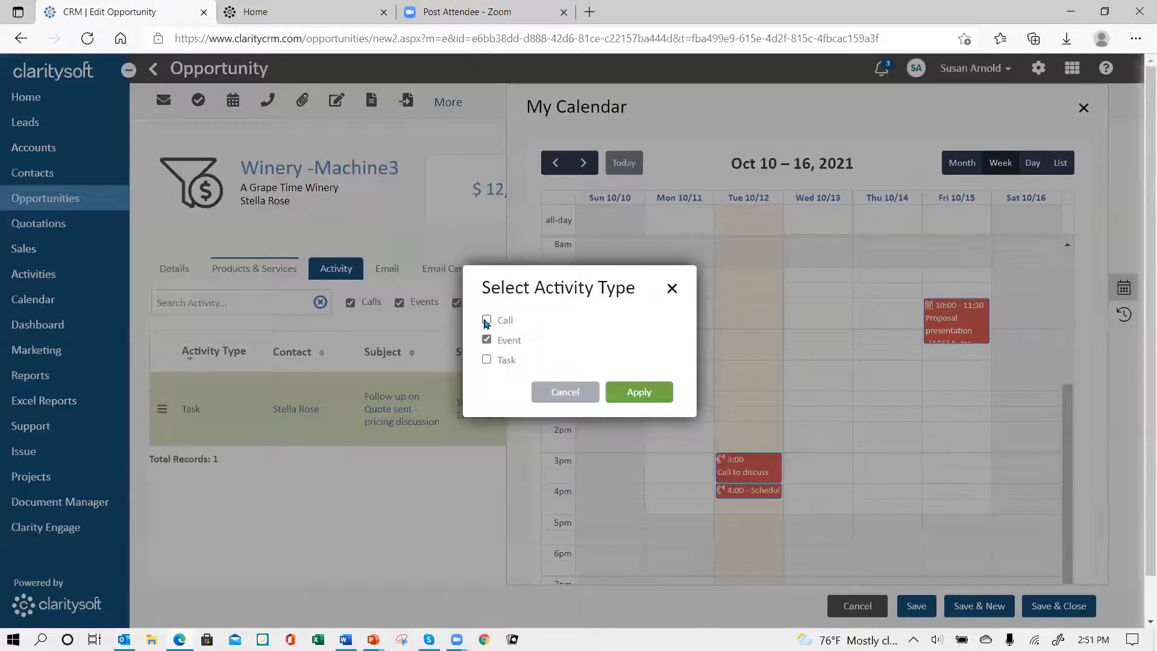
click(486, 321)
click(639, 393)
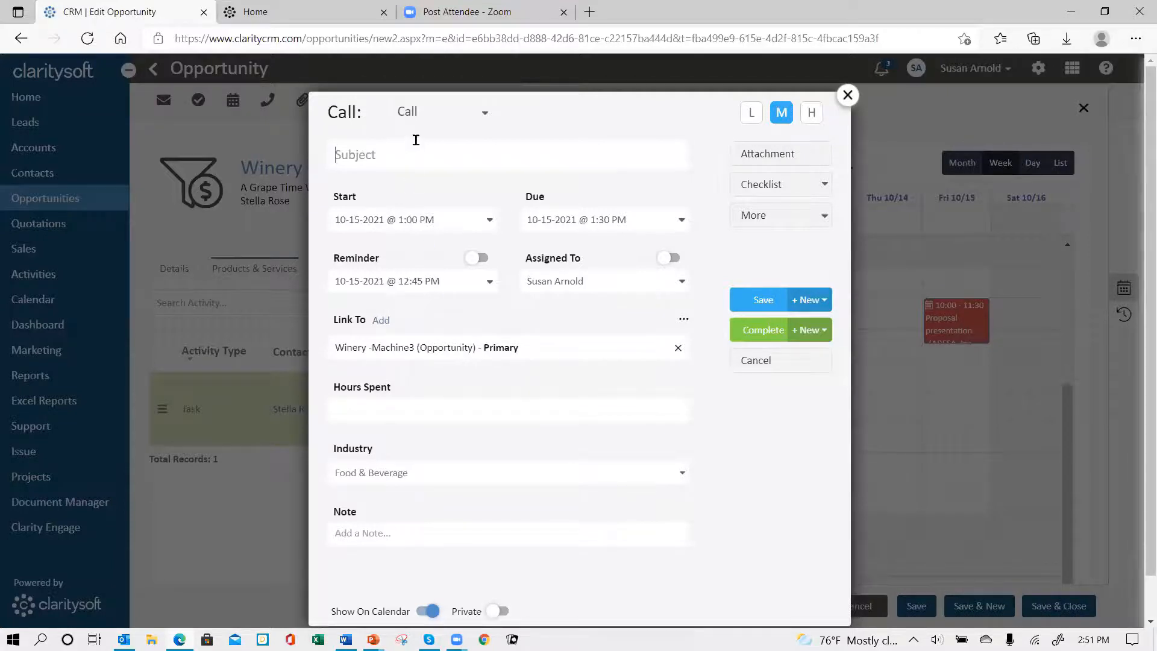
click(490, 119)
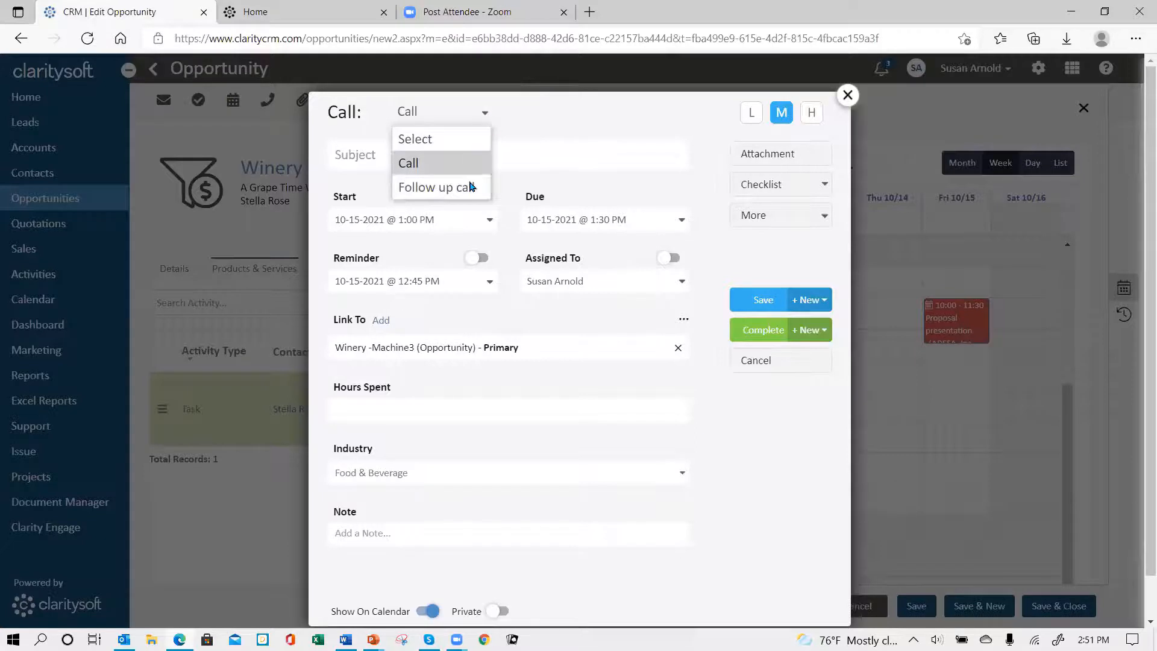
click(445, 187)
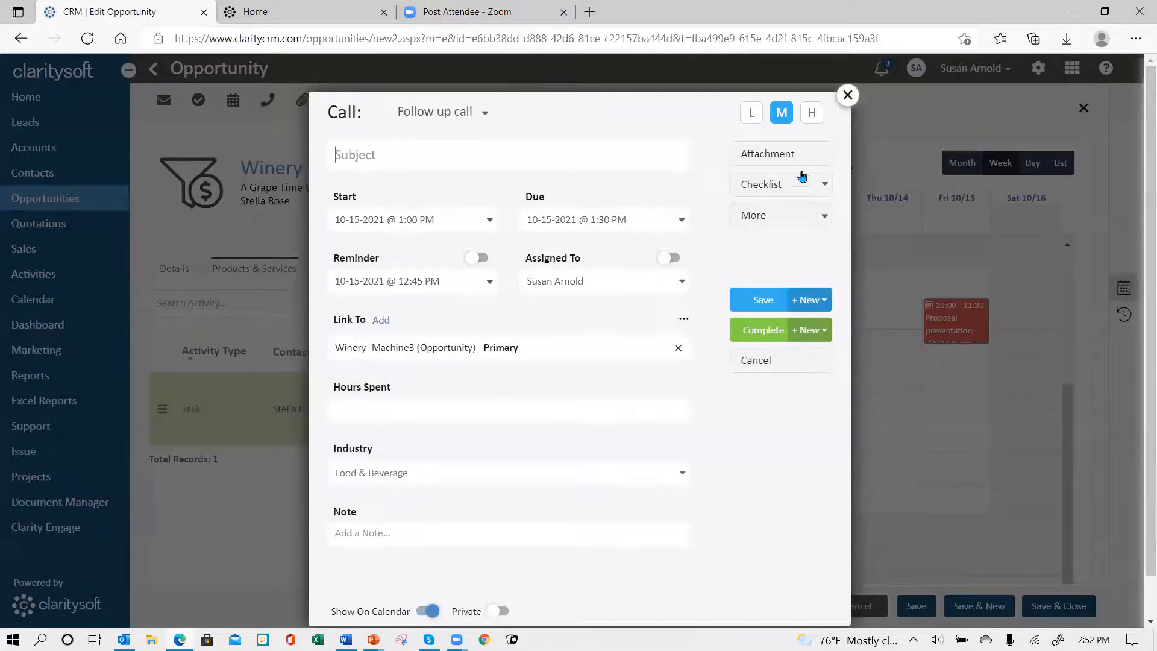
click(848, 96)
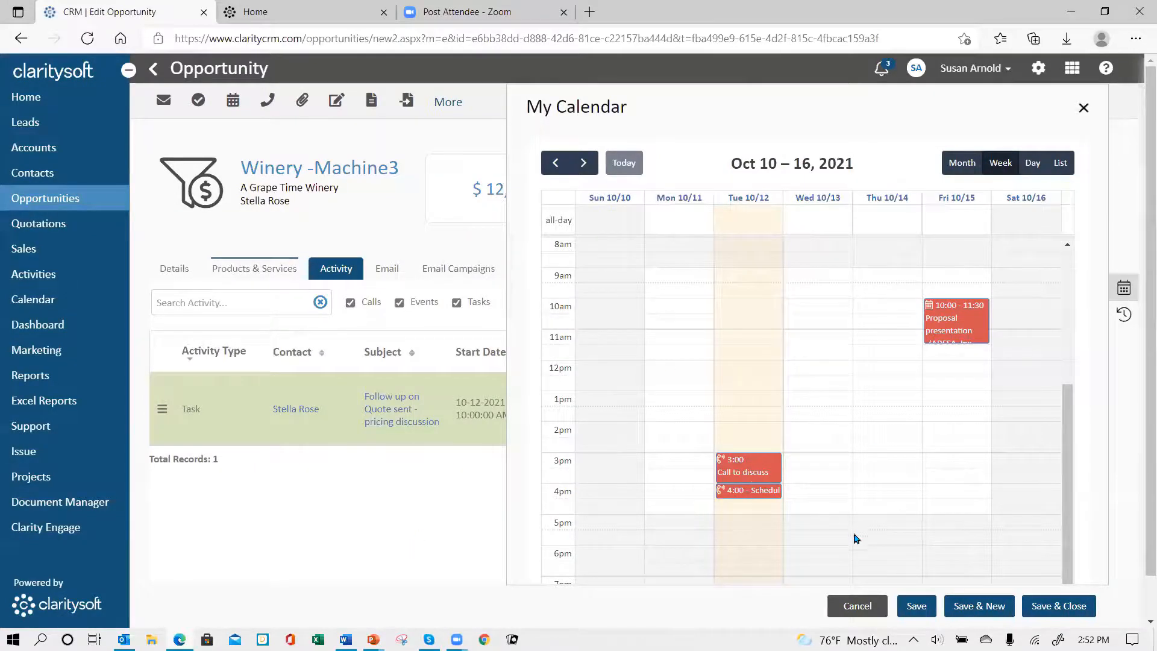
Step: Open the October 12, 3:00 PM call to discuss new products from My Calendar and set its hours spent to 0.25
click(737, 476)
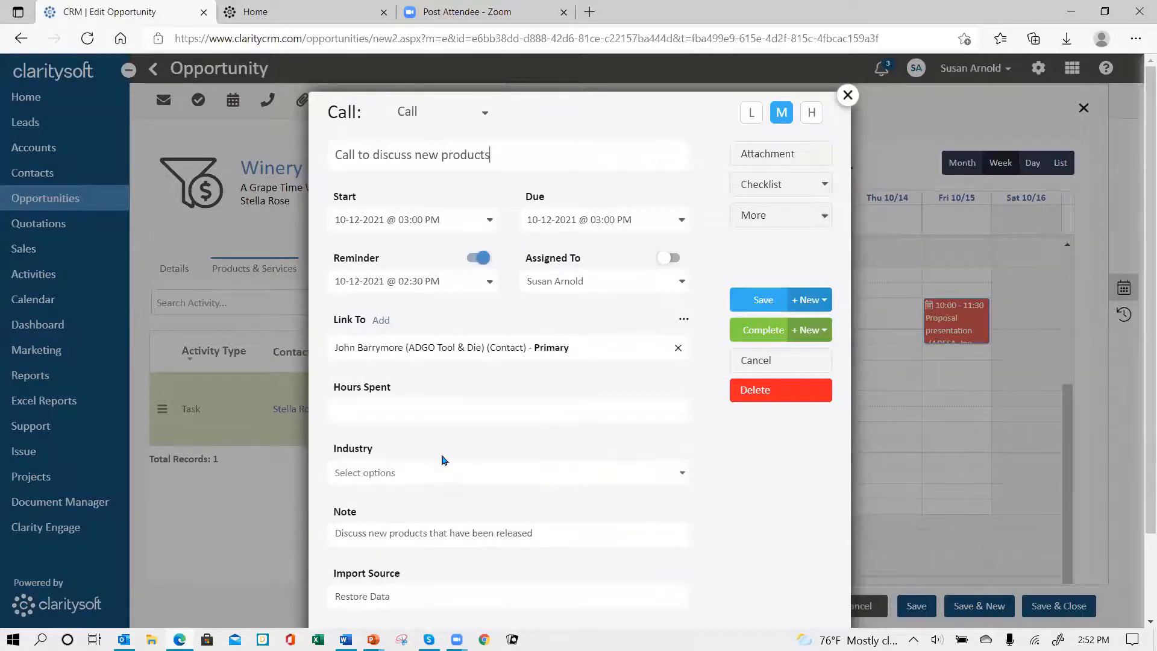
scroll(443, 461, down, 2)
click(378, 309)
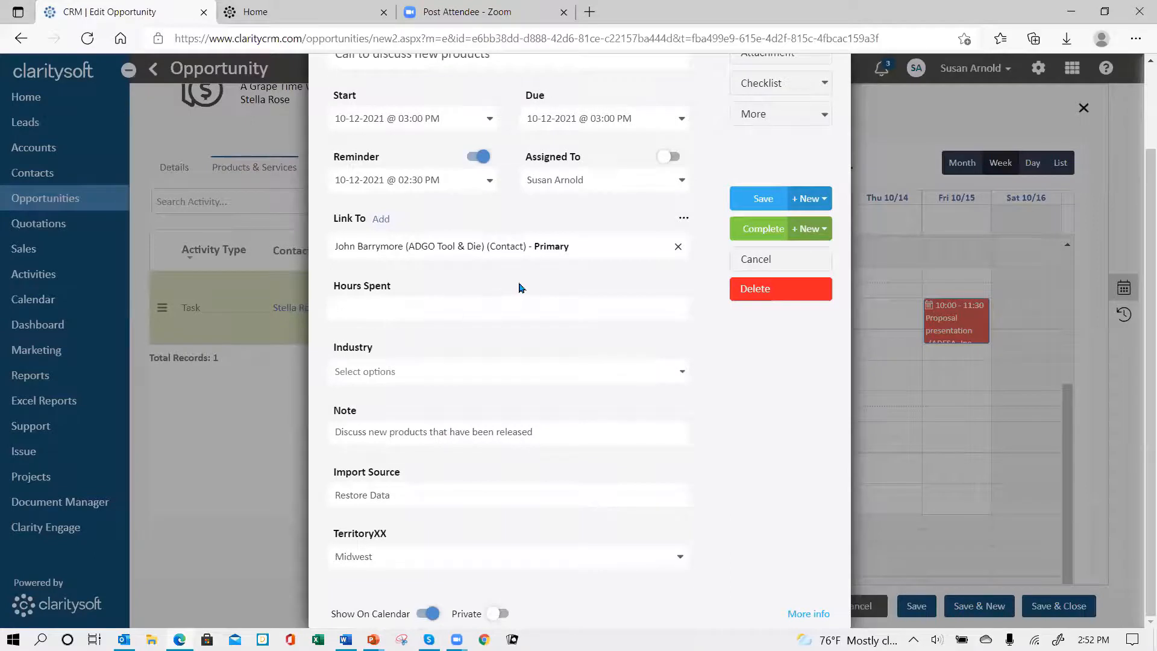
text(.25)
key(Tab)
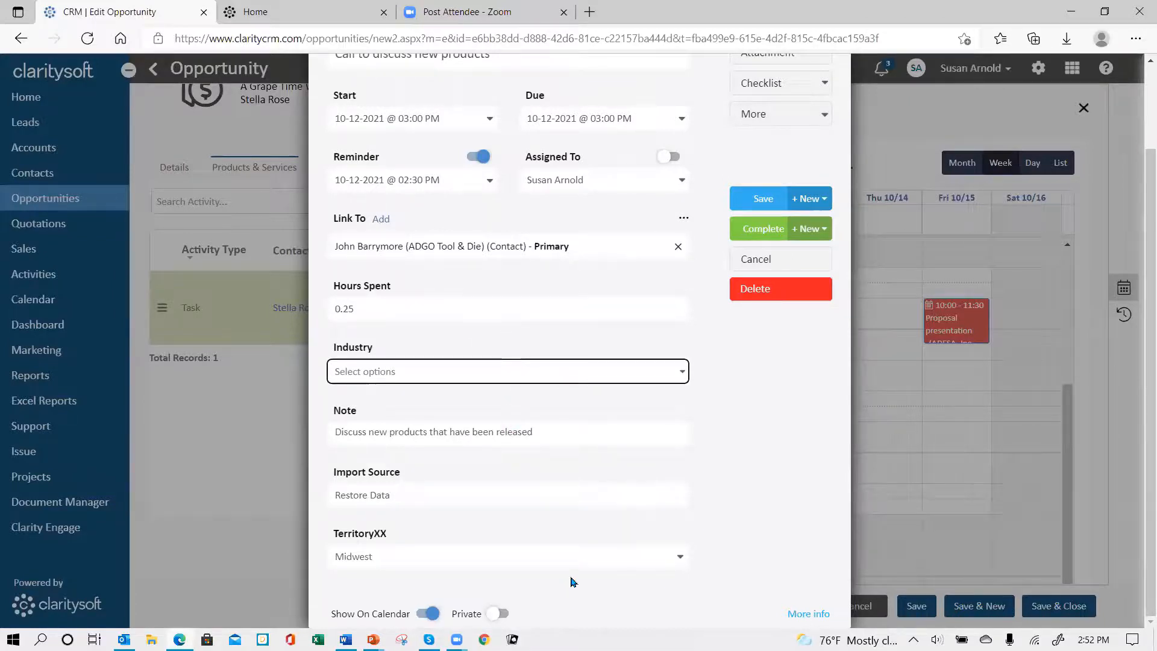
Step: Add a second line of filler text beginning "ajdf ajdf kadfs" to the call's note
click(560, 435)
key(Return)
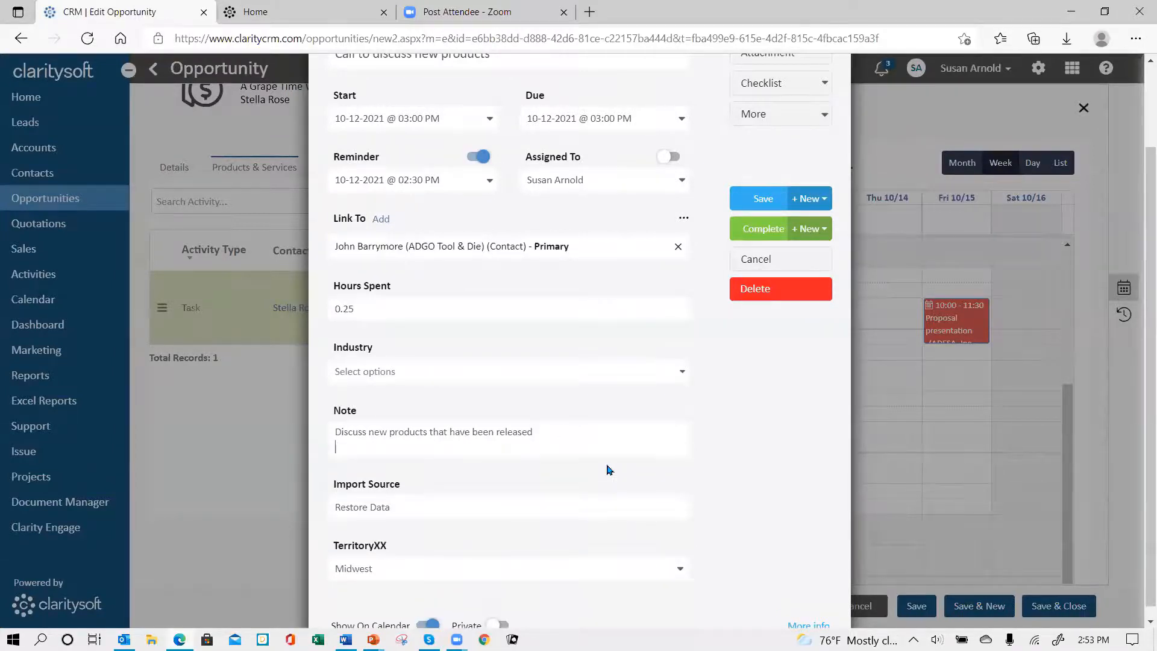
text(ajdf ajdf kadfs ajdksf aksf j)
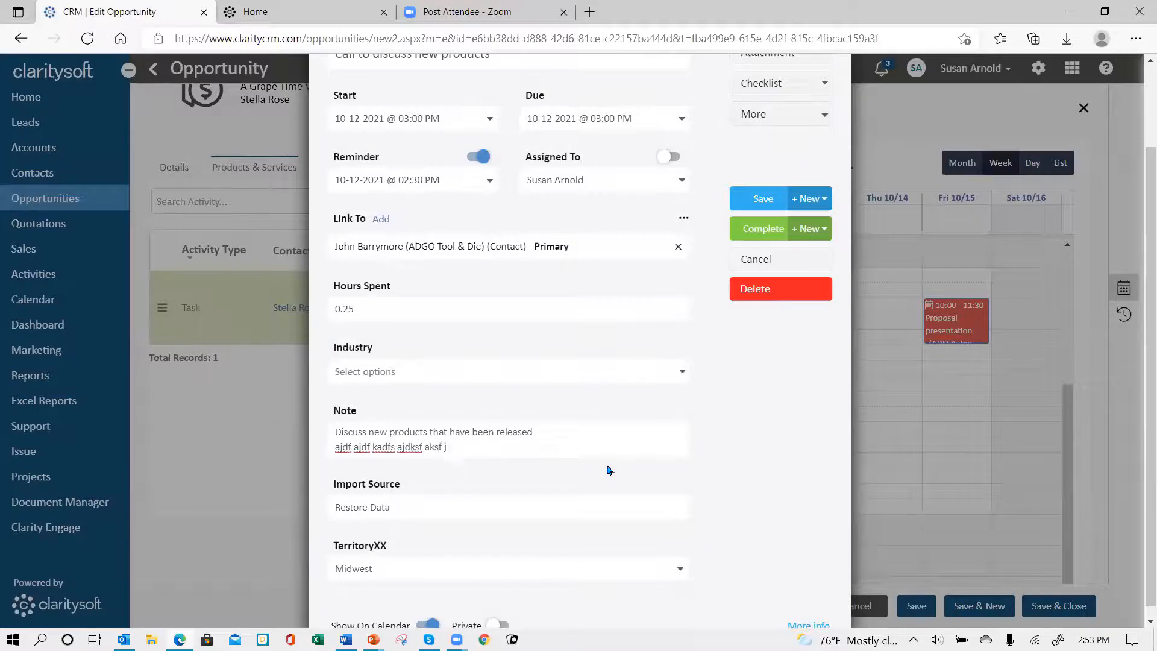
text(aksfj kasjf kajf kajf kasjf a fajsf ka jaj)
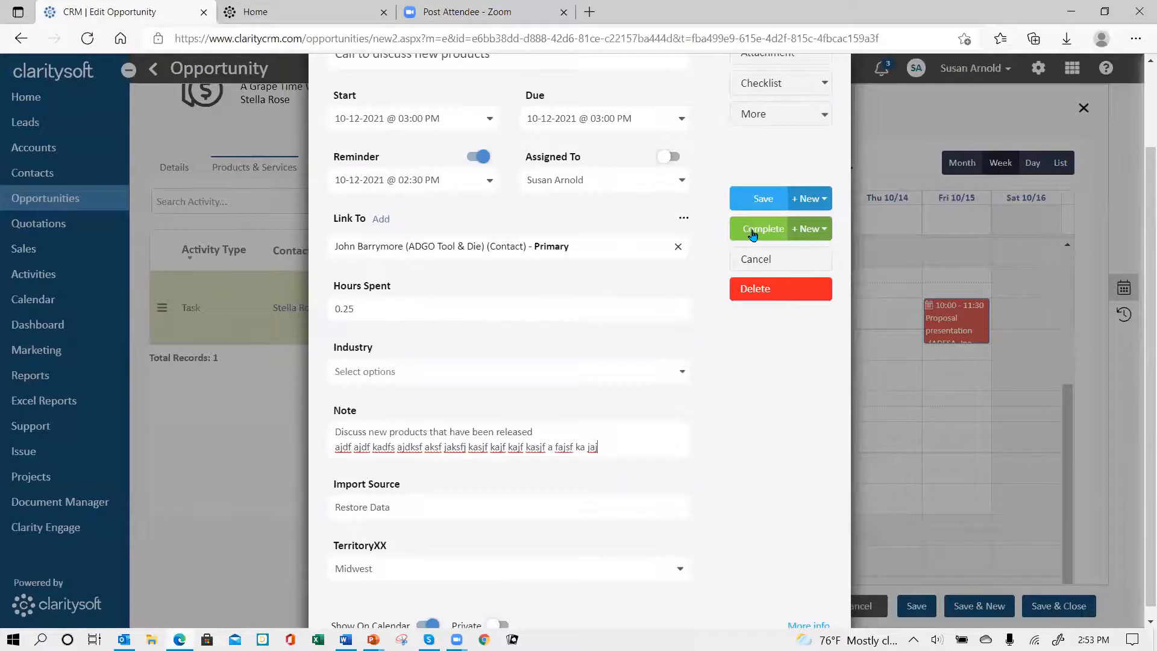
Step: Complete the call with a new call created from it, of type Follow up call and with the subject "Second follow up"
click(821, 234)
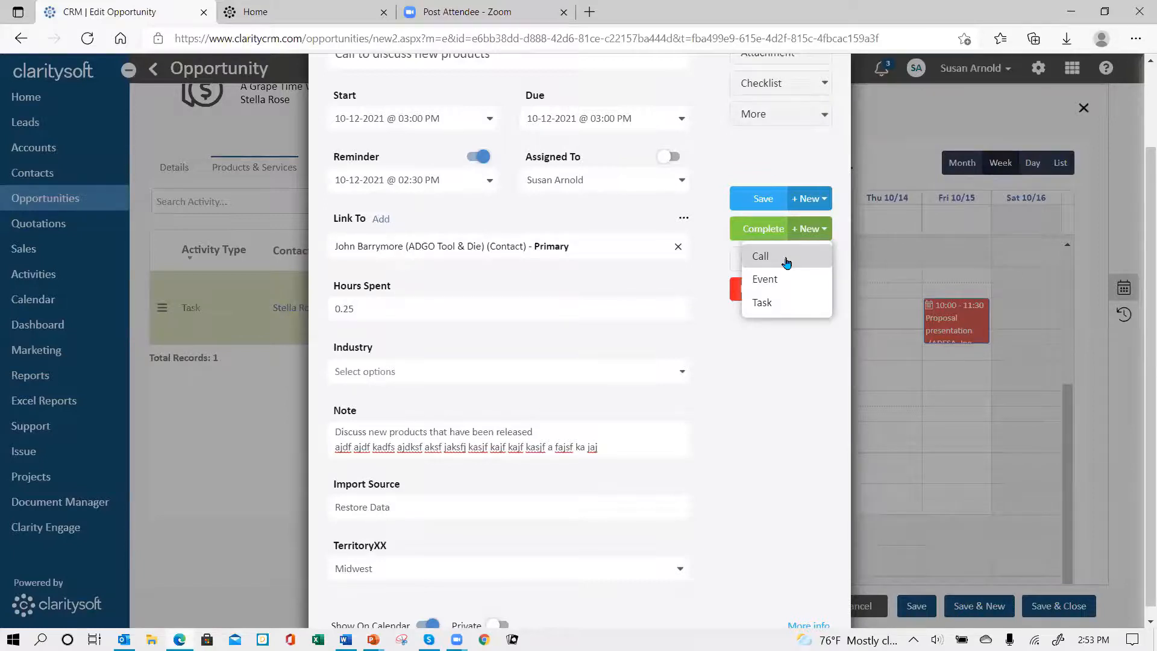
click(762, 258)
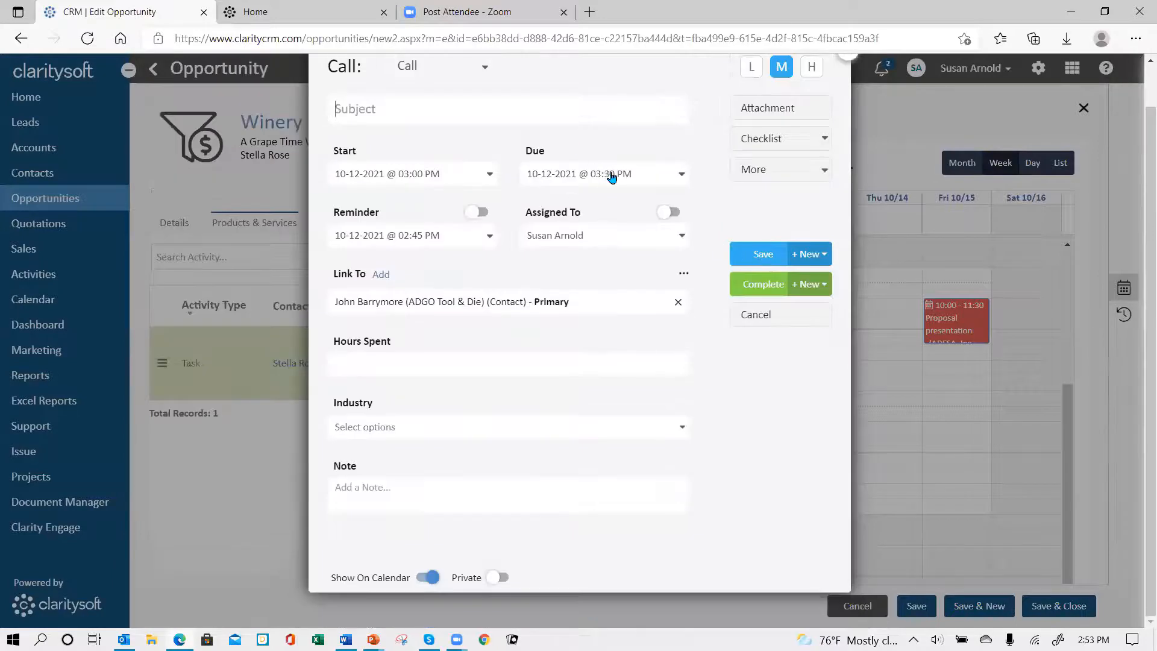
click(488, 121)
click(462, 188)
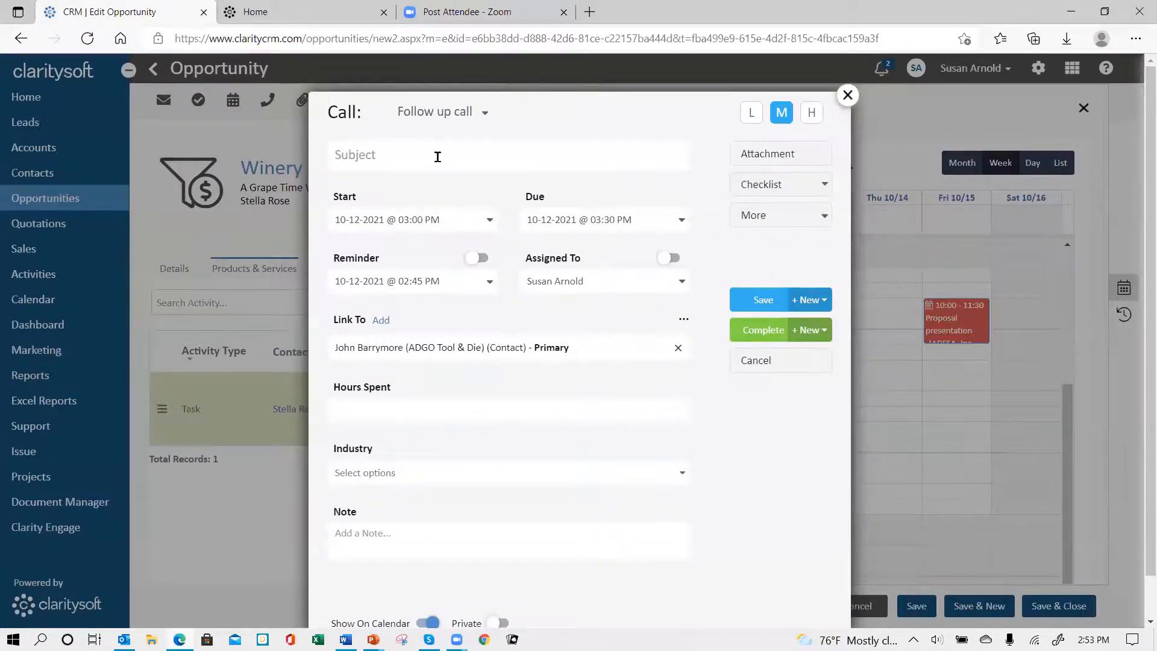
text(Second follow up)
Step: Set the second follow-up call's start date to October 20, 2021, and mark the call complete
click(490, 221)
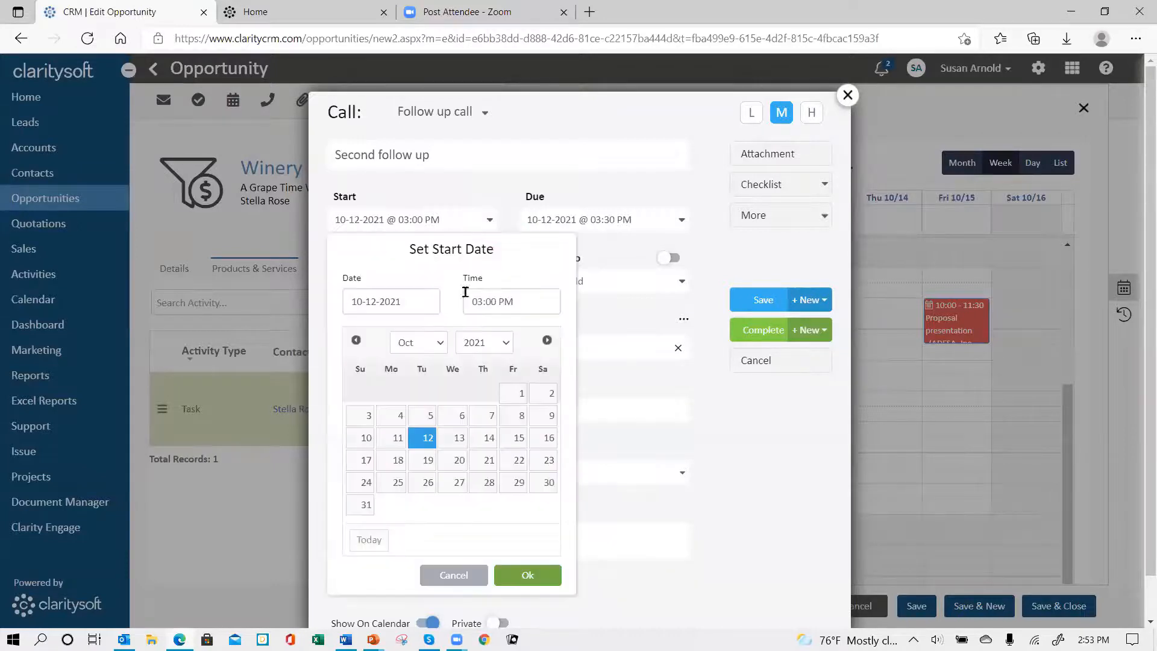
click(456, 468)
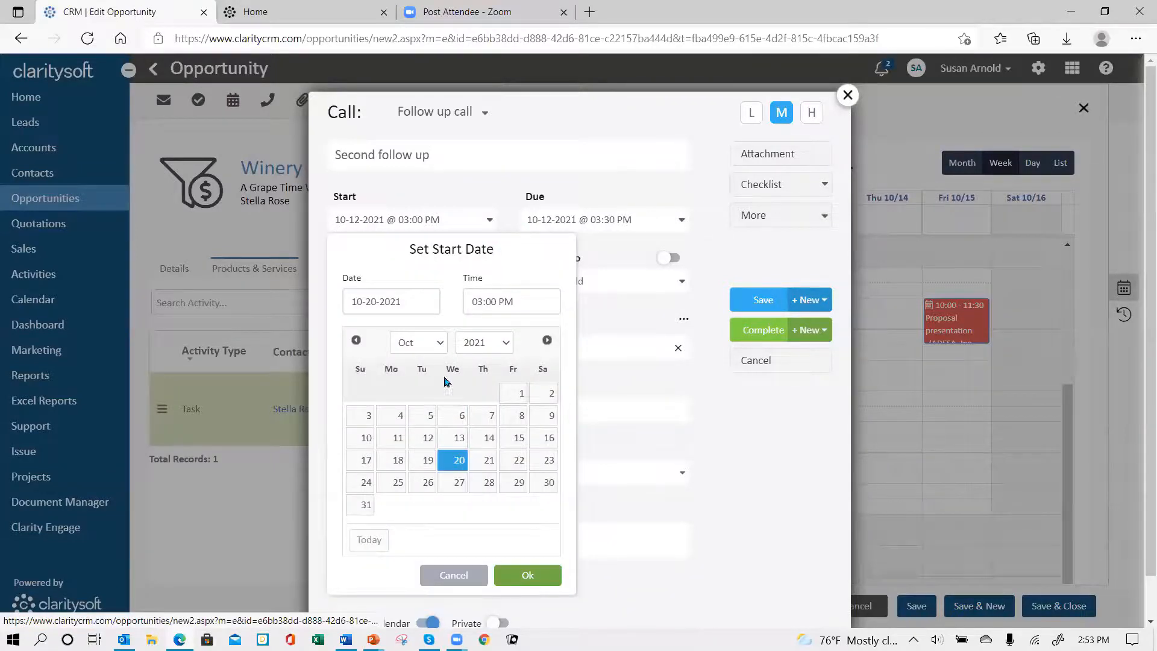
click(530, 577)
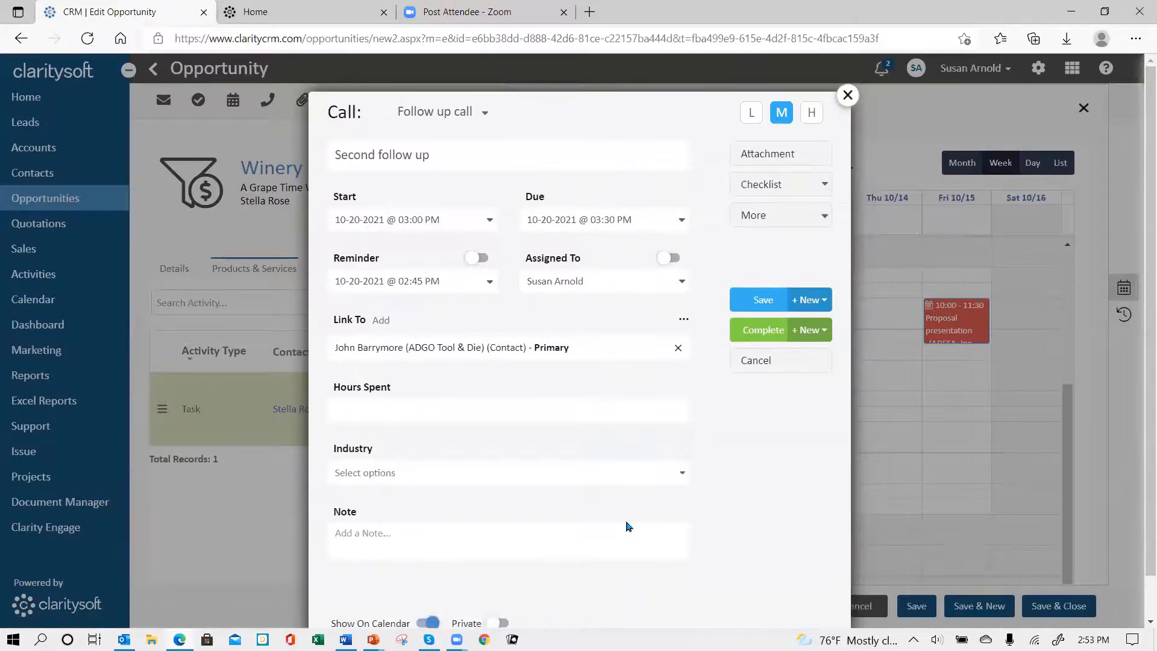
click(750, 329)
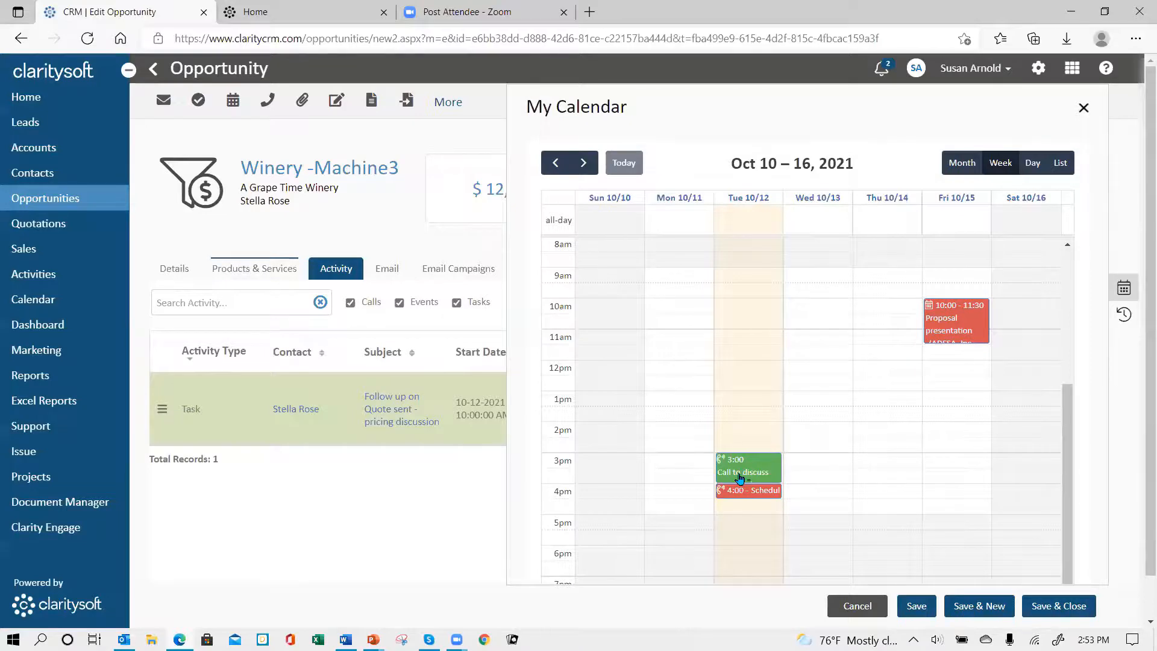
Step: Close My Calendar and open the Activities module's list of all activities
click(1124, 287)
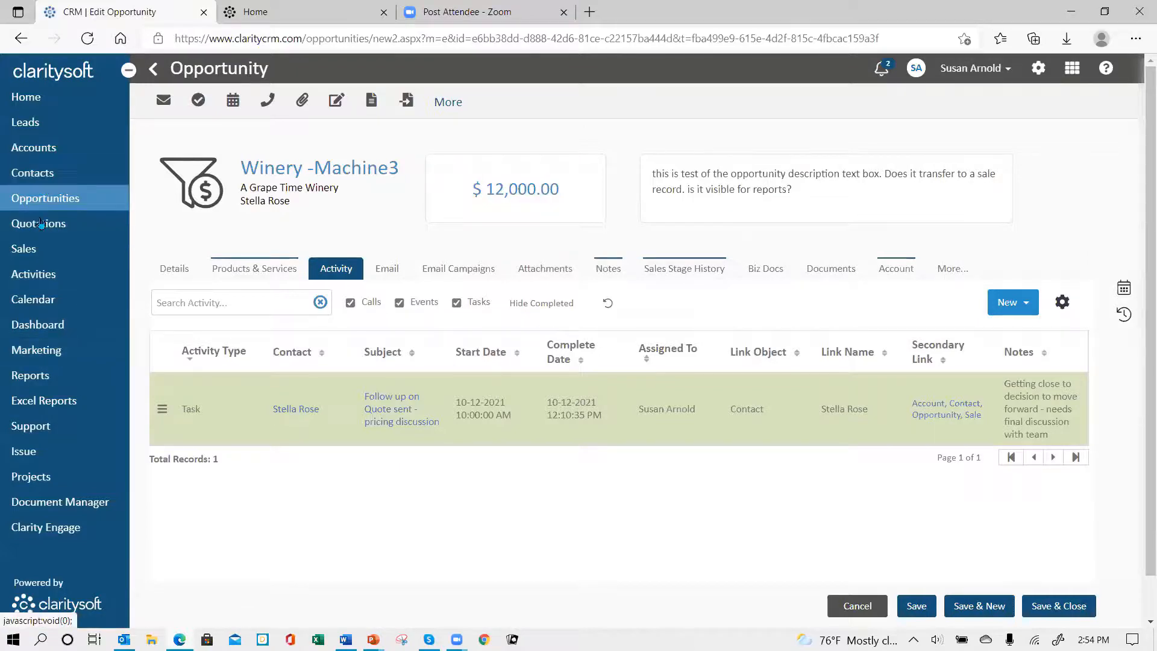
click(46, 278)
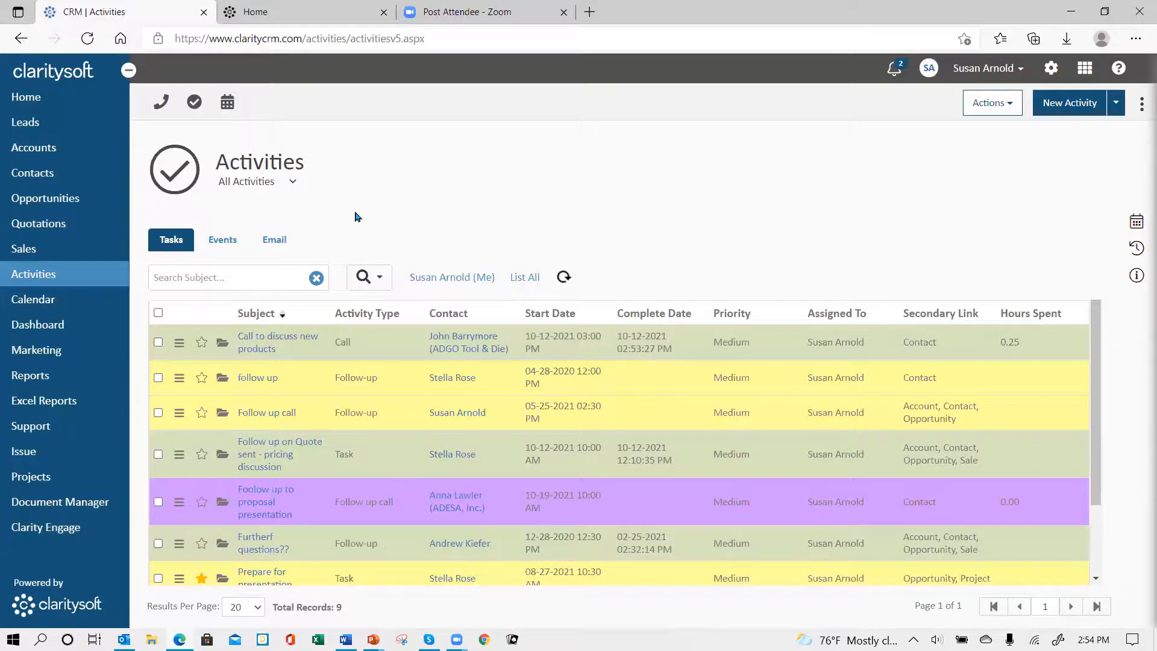
Step: Show the Completed view of the activities list and check its tasks and events
click(293, 182)
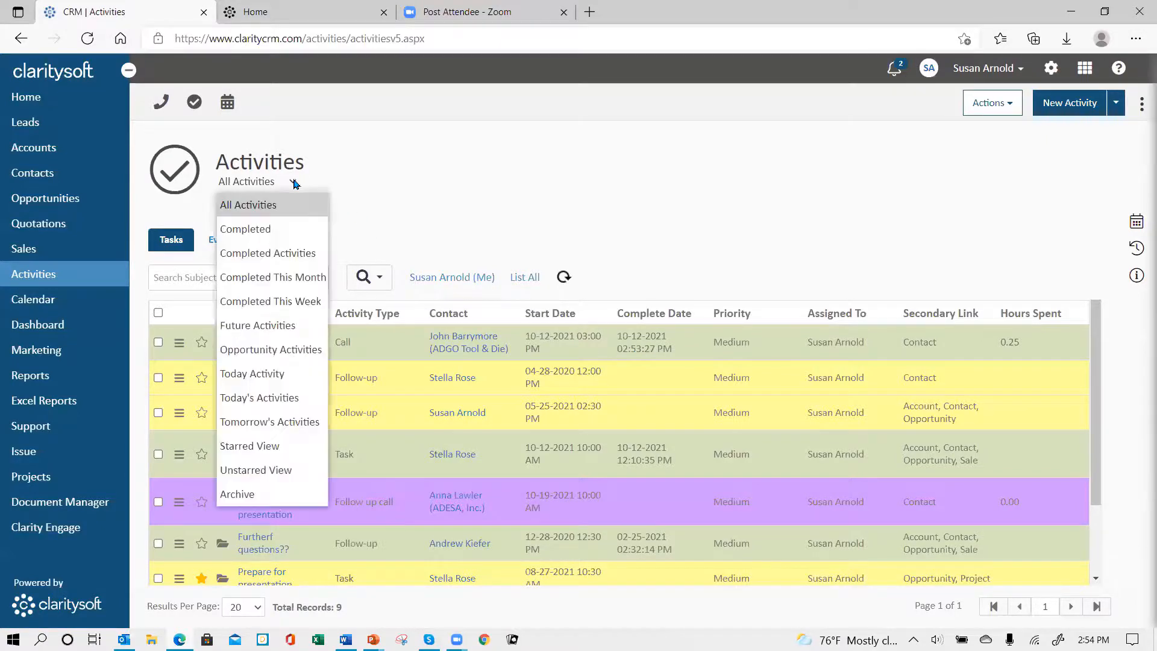
click(290, 229)
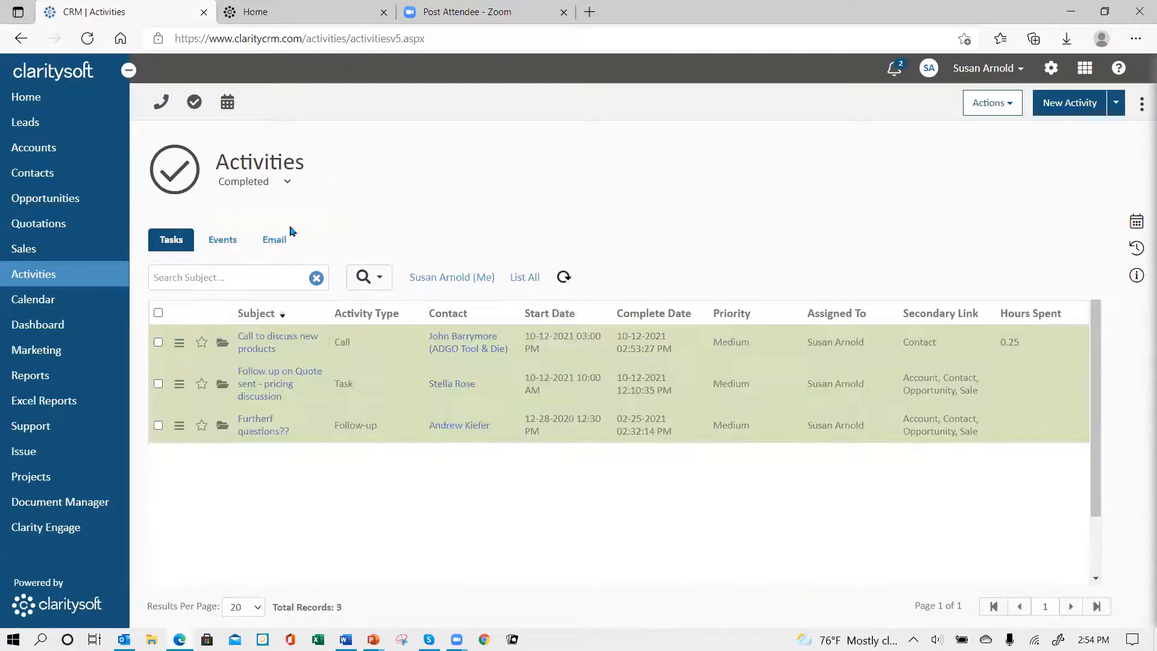
click(230, 244)
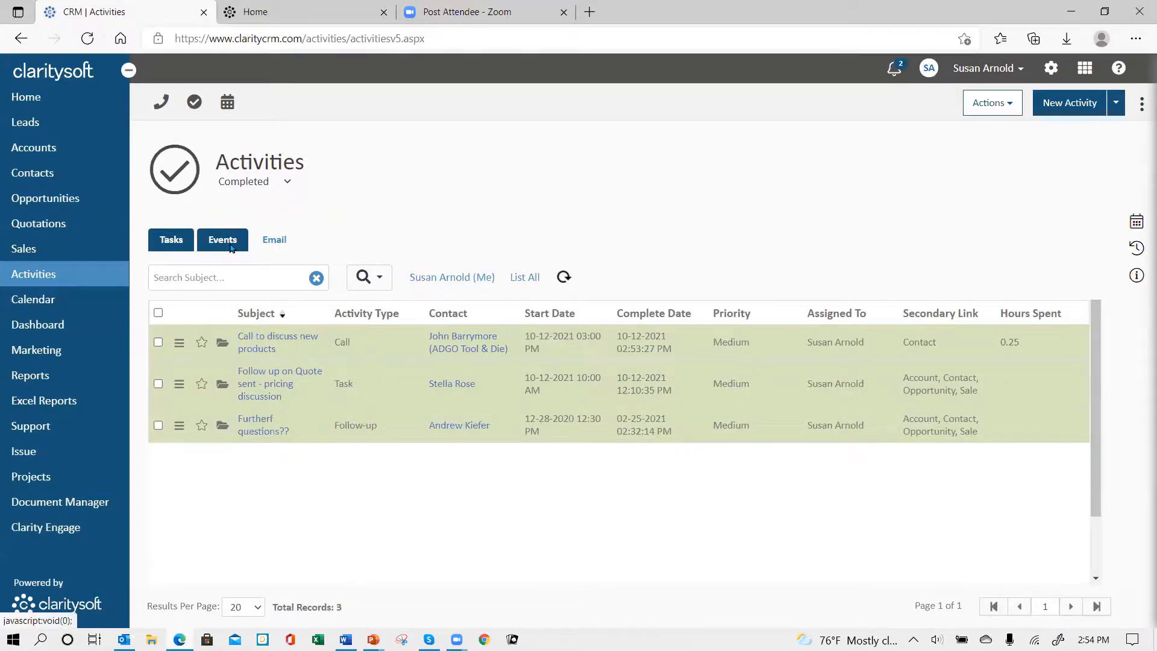
click(169, 253)
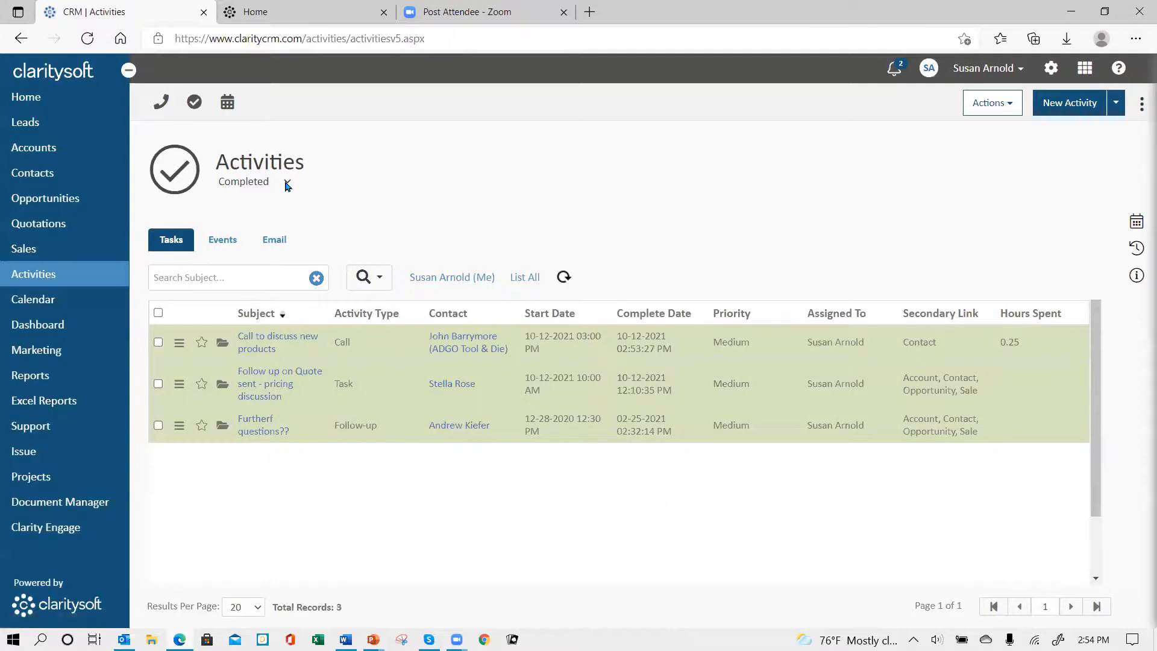
Step: Review the tasks and events in the Future Activities view, and return to the All Activities view
click(288, 183)
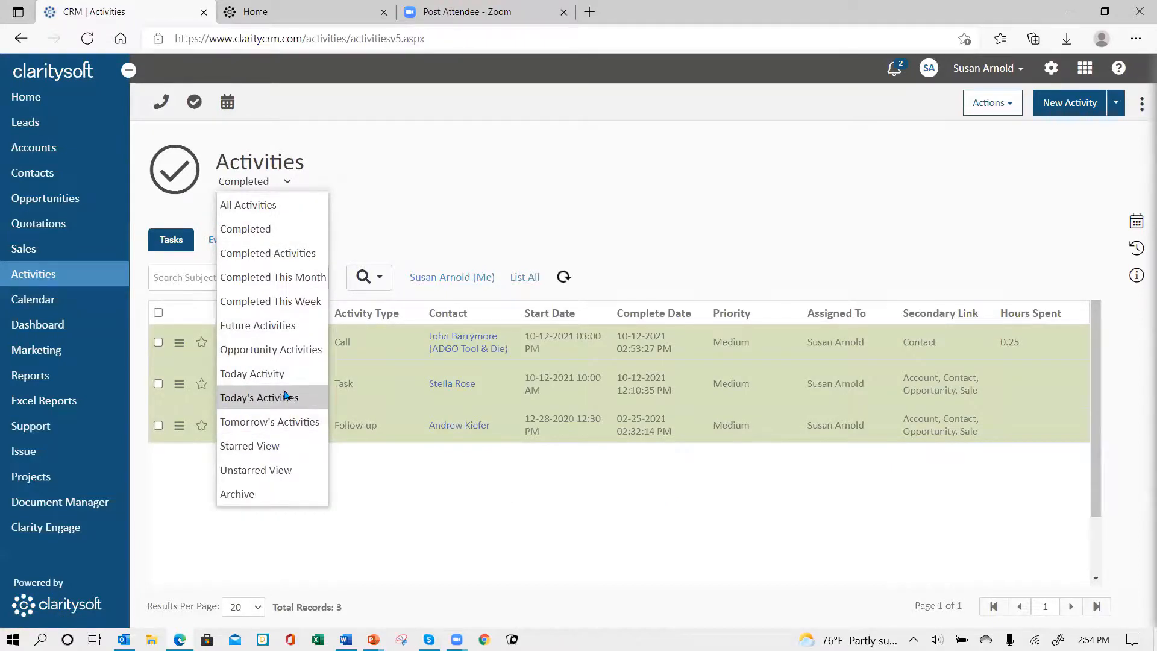
click(287, 329)
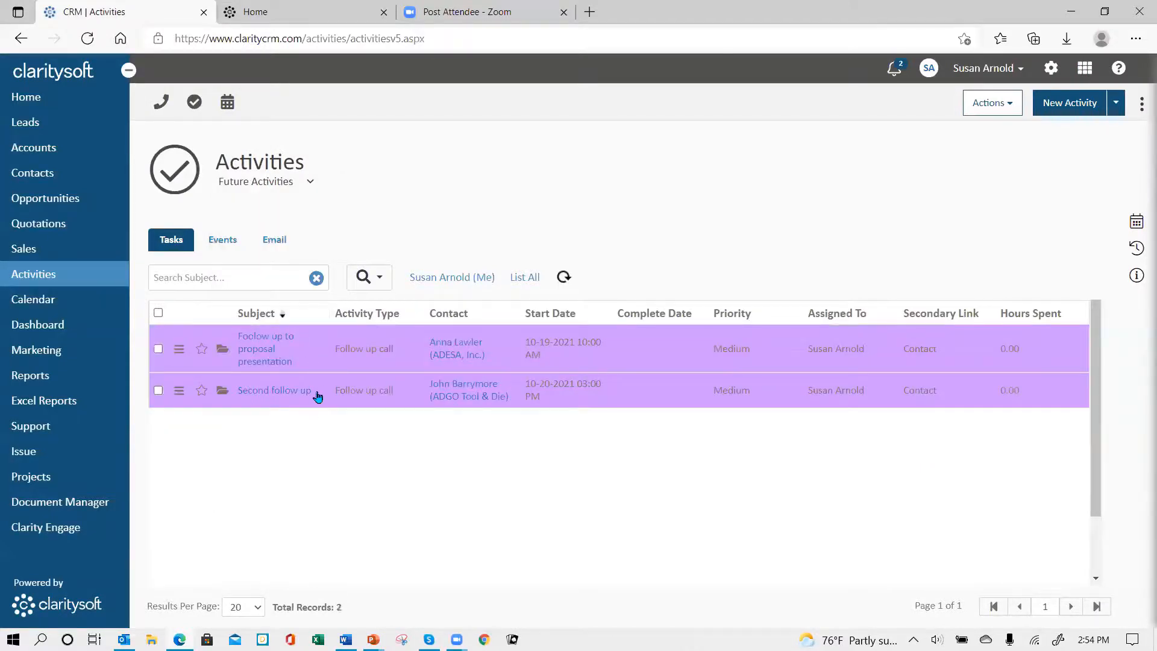
click(234, 244)
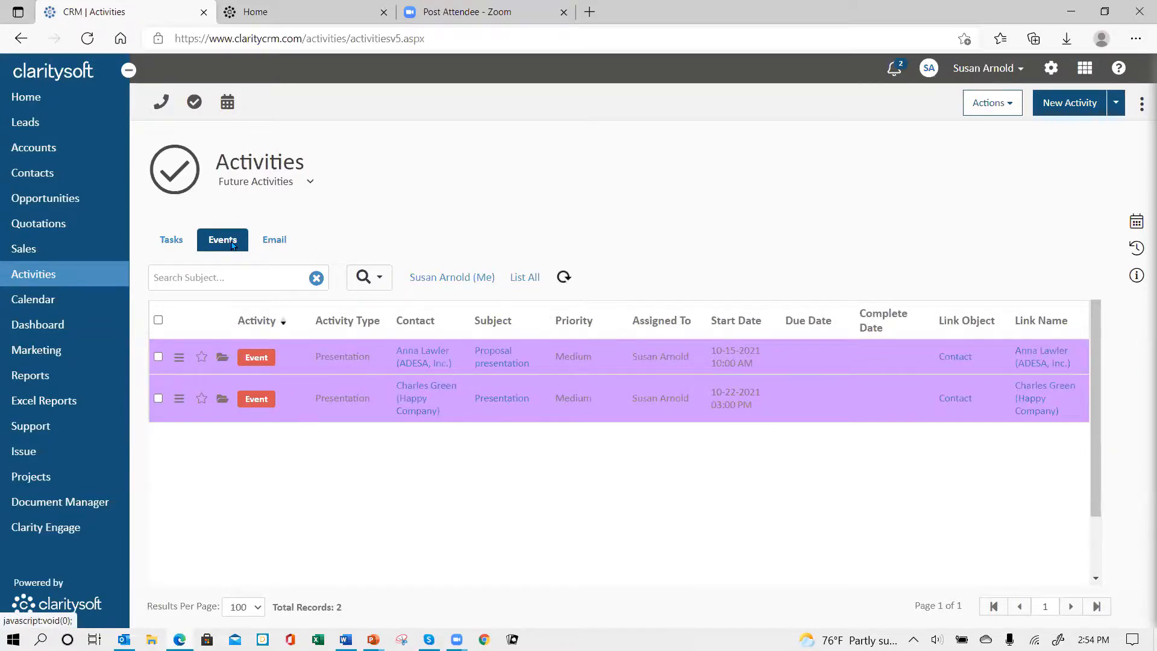
click(184, 242)
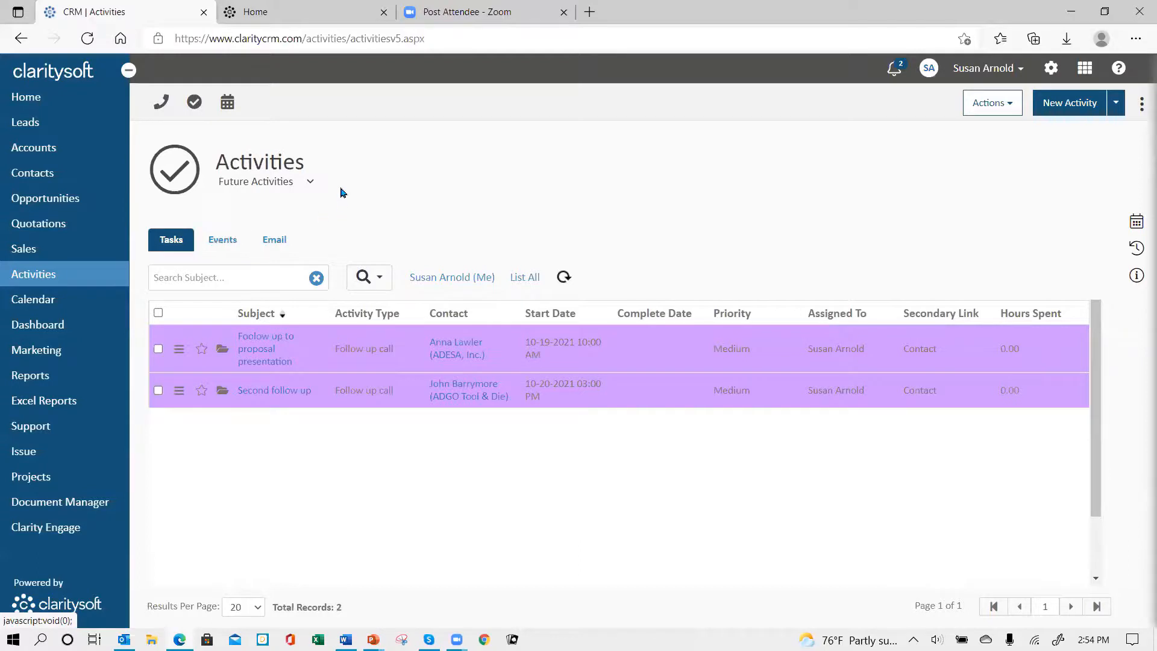
click(310, 182)
click(288, 205)
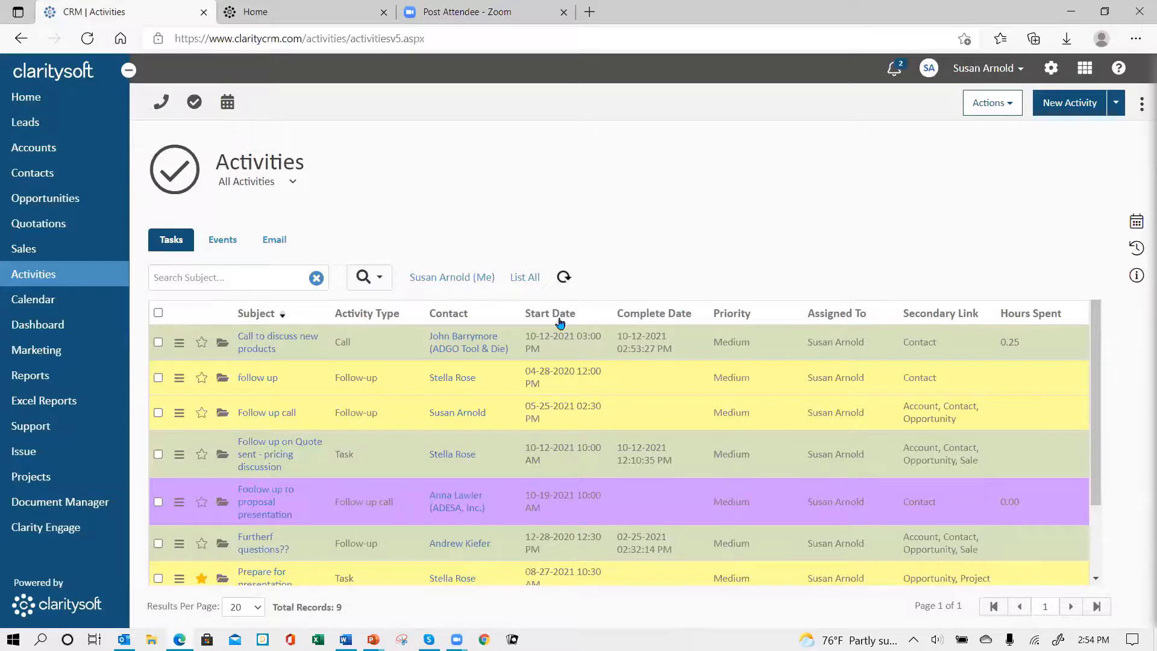
Step: In the activities list's column settings, make Link Name and Link Object visible above Secondary Link and remove Priority from the visible columns
click(1141, 105)
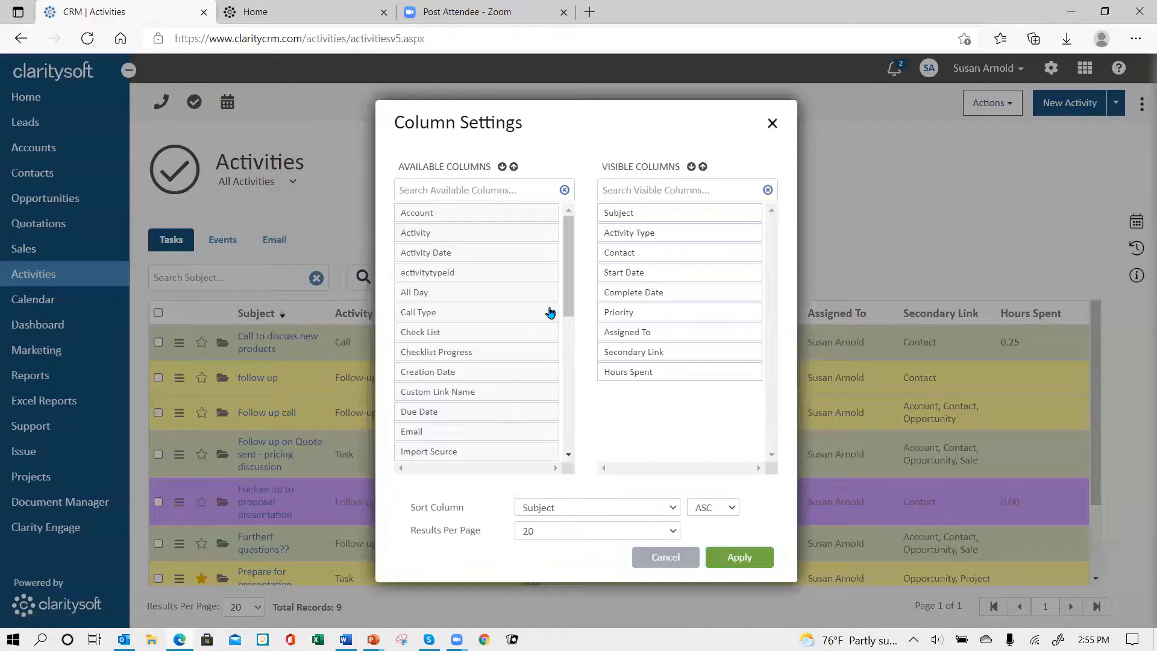
drag(567, 304, 588, 392)
drag(487, 352, 687, 350)
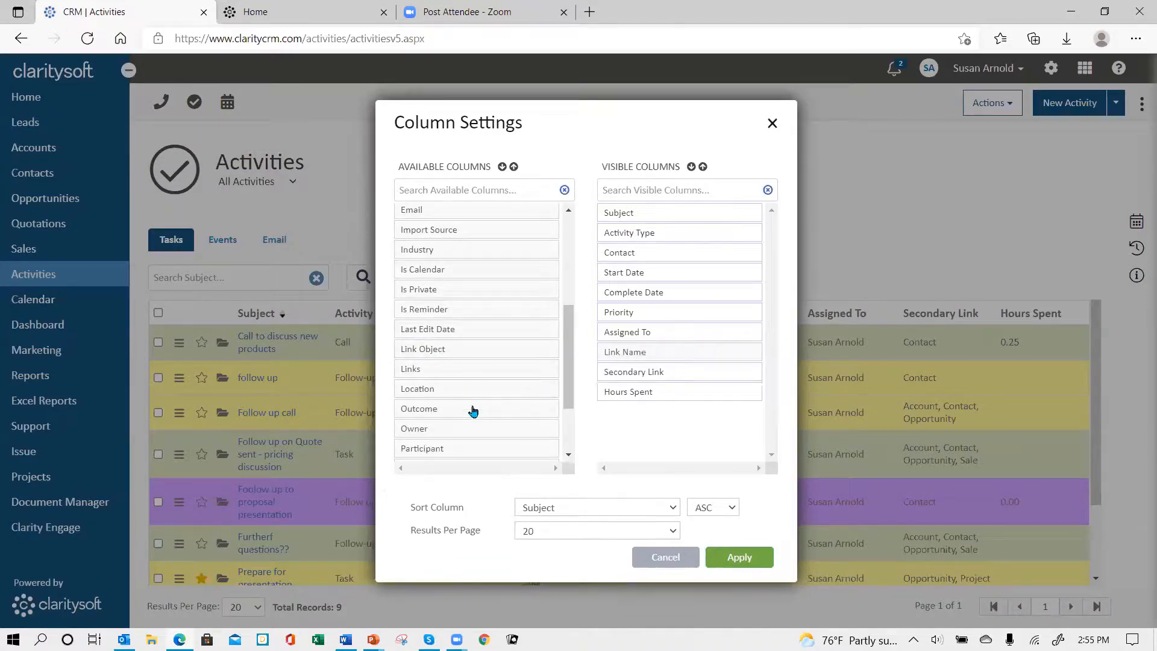
drag(463, 348, 680, 370)
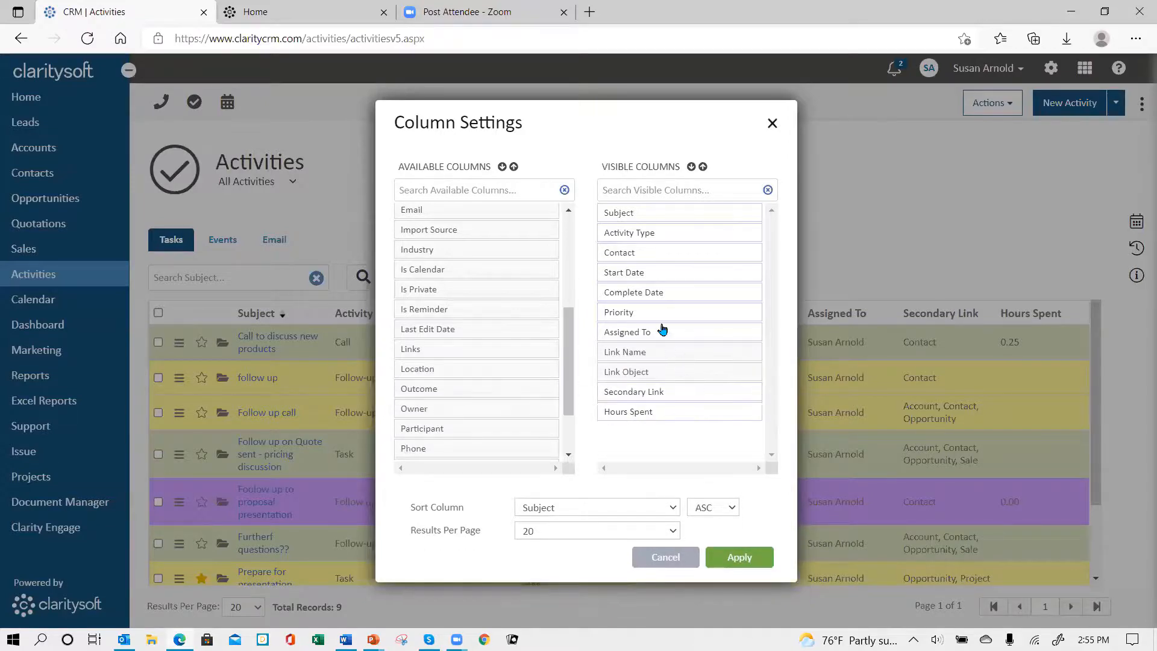
drag(655, 311, 461, 350)
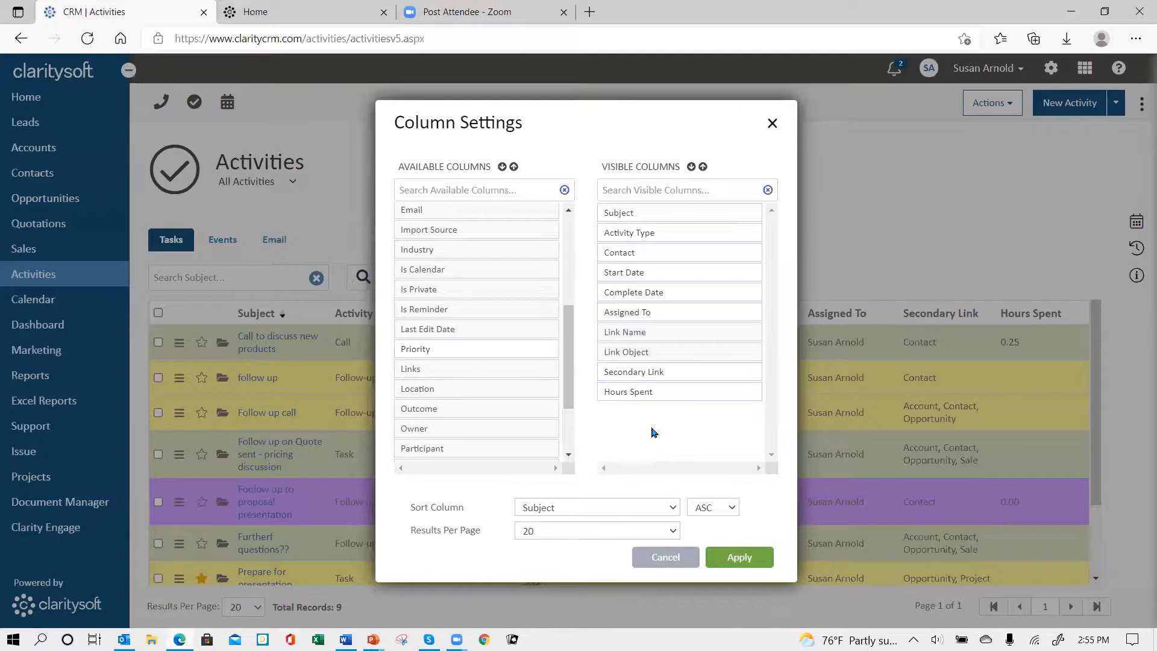
drag(633, 394, 634, 394)
Step: Set the list to 100 results per page, apply the column settings and review the tasks with their link columns
click(673, 532)
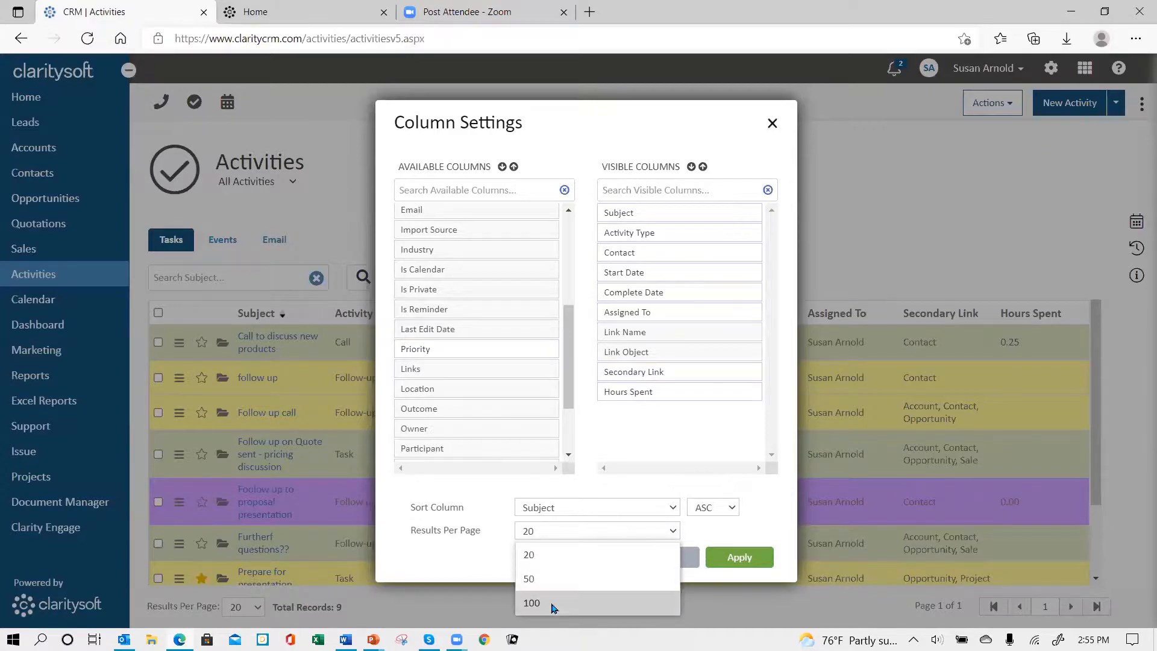
click(580, 604)
click(729, 560)
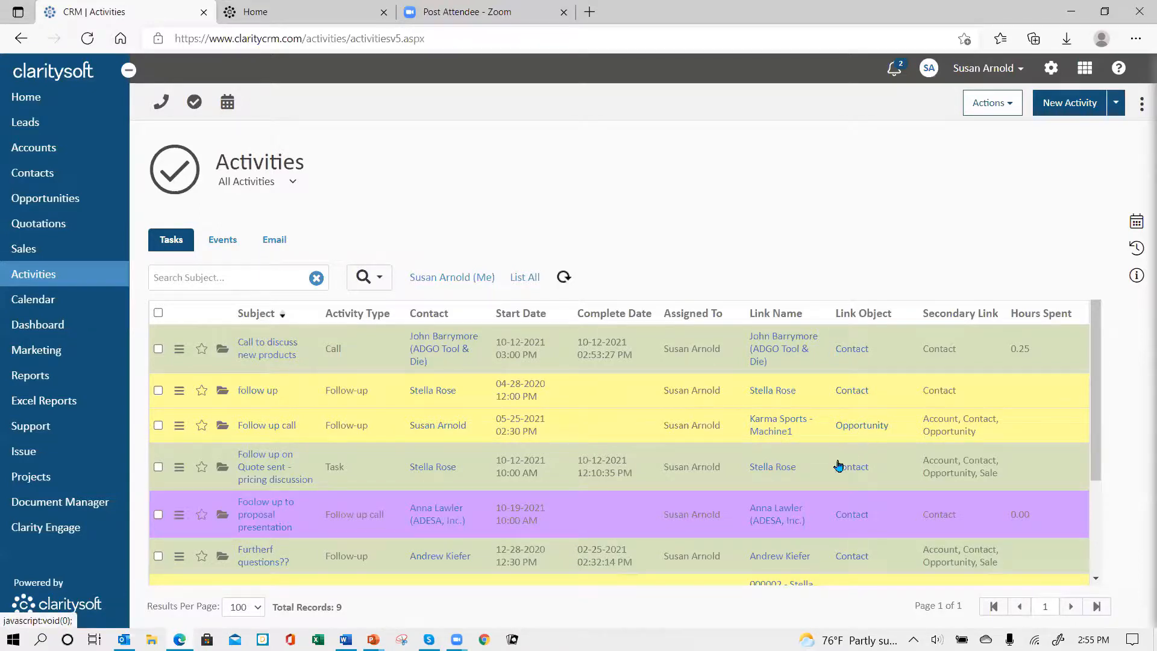
scroll(846, 465, down, 2)
scroll(874, 509, down, 1)
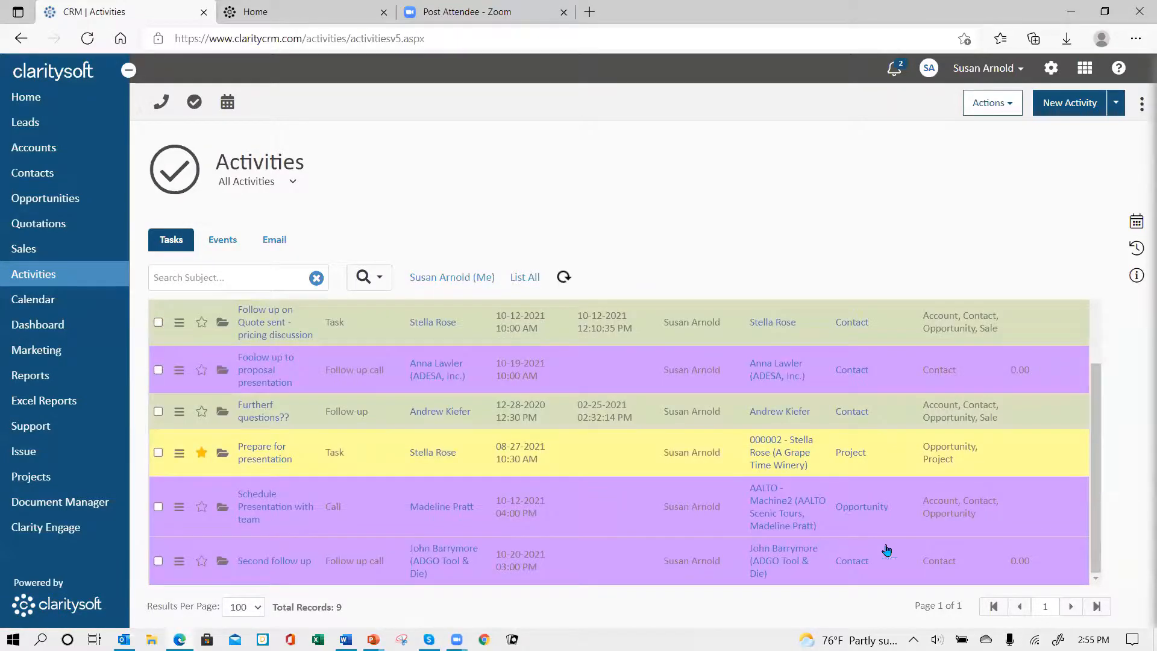
scroll(901, 529, up, 1)
scroll(901, 528, up, 1)
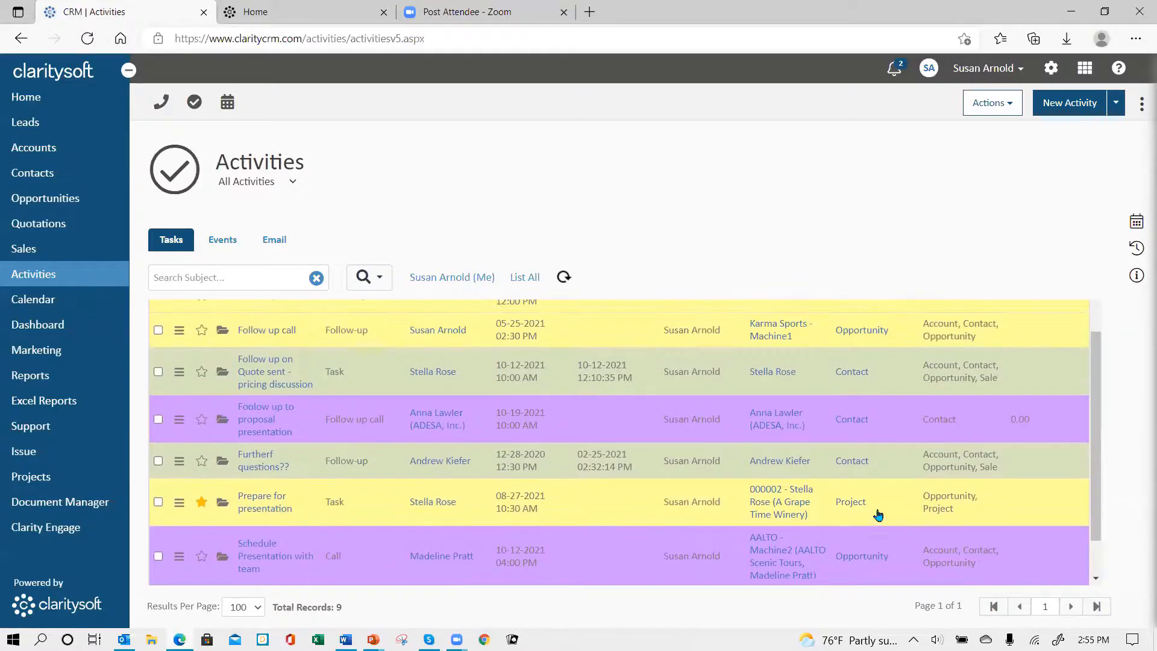
scroll(874, 473, up, 2)
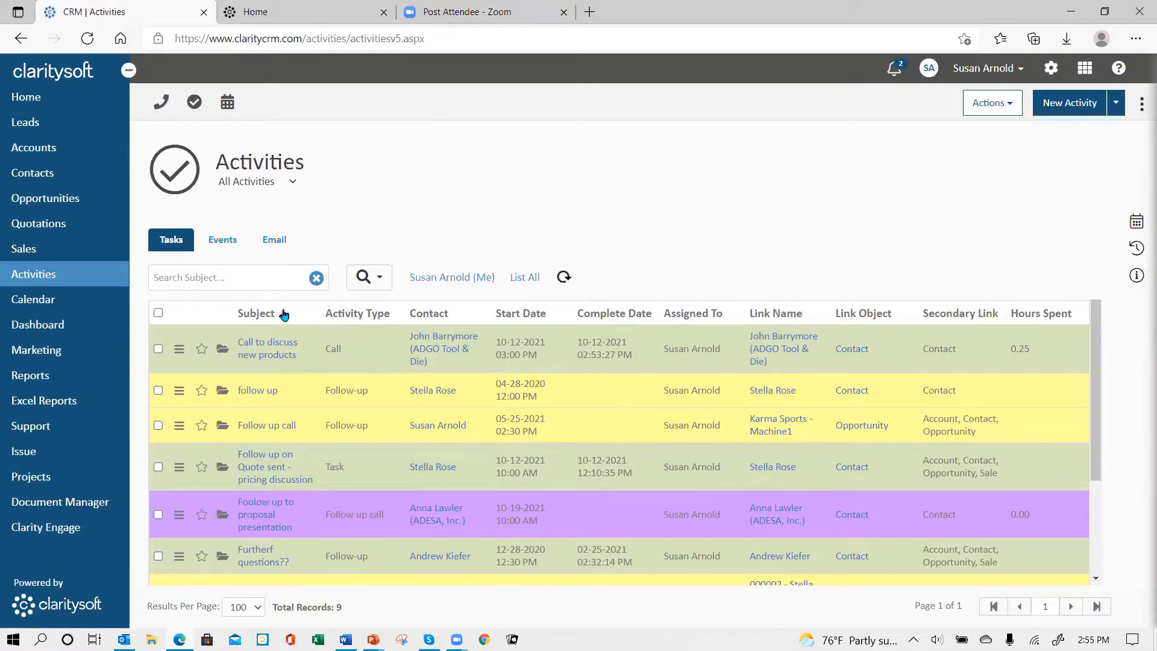
Step: Open an advanced search for activities and set its standard filter to Link Name with the Contains condition
click(376, 279)
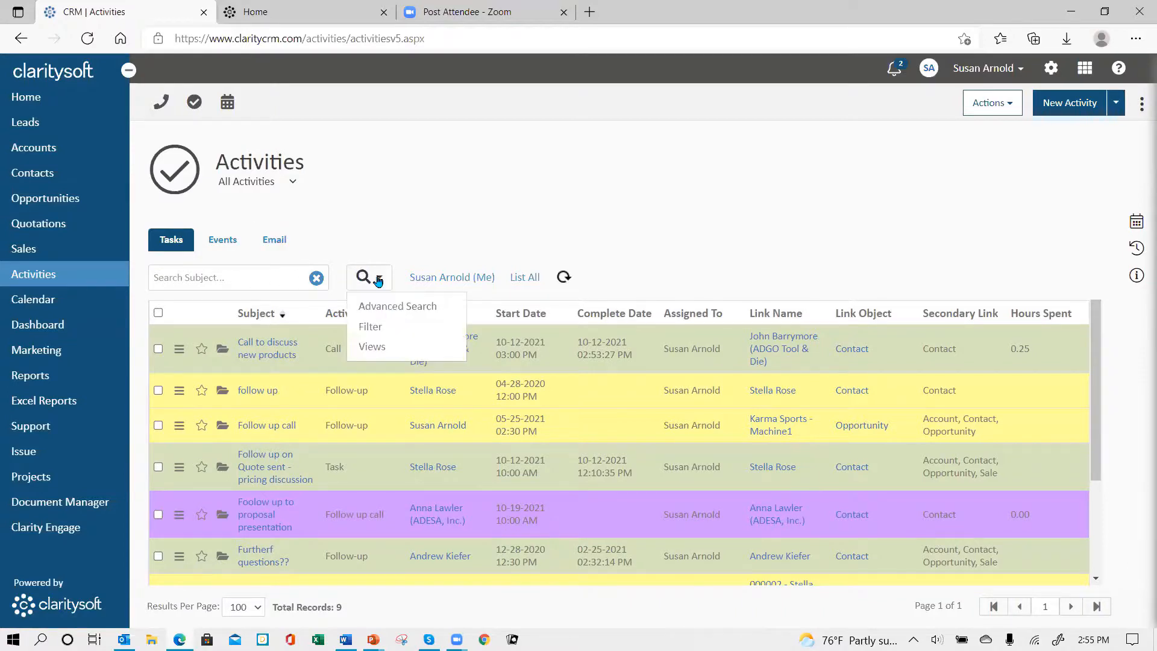
click(396, 309)
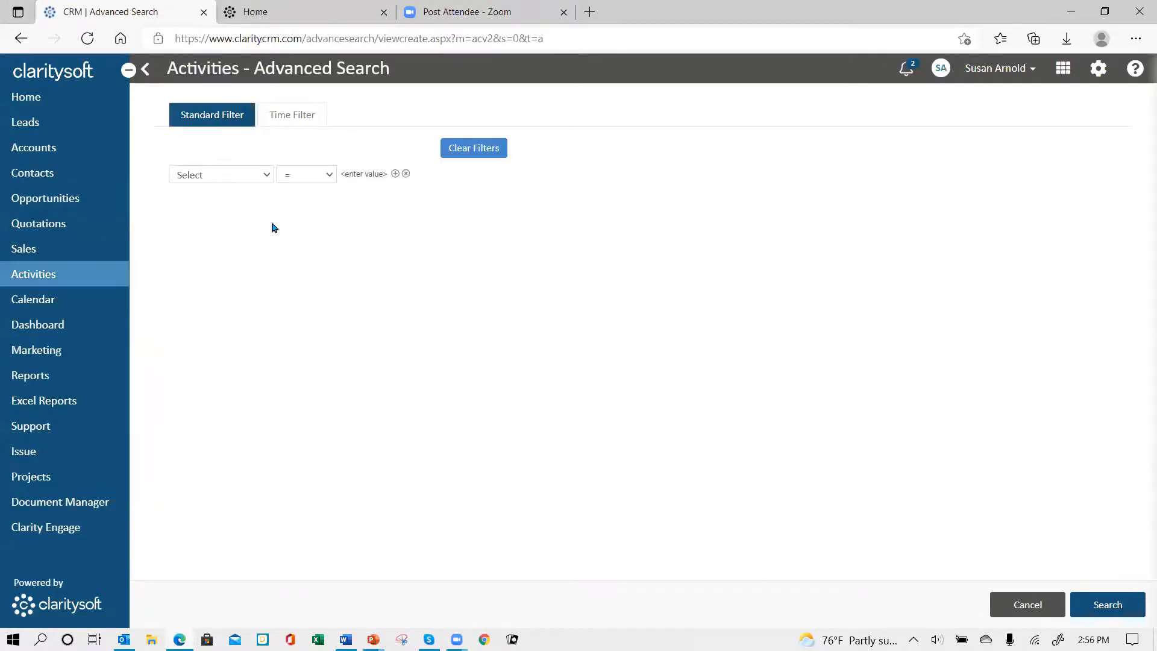
click(268, 175)
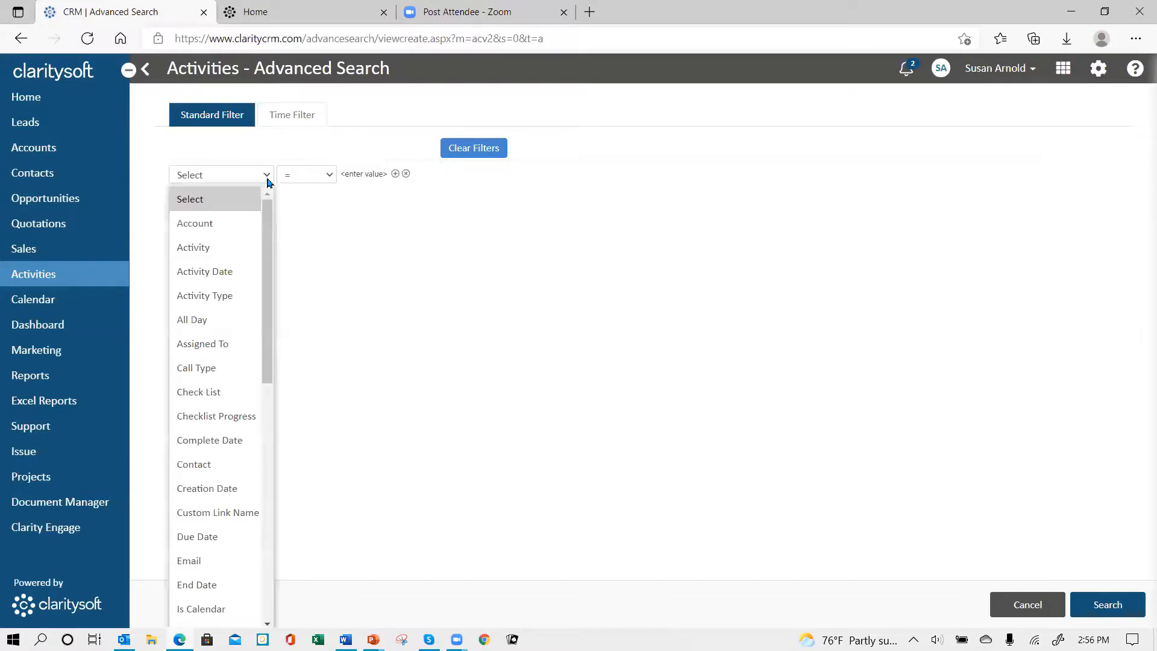
drag(266, 375, 264, 478)
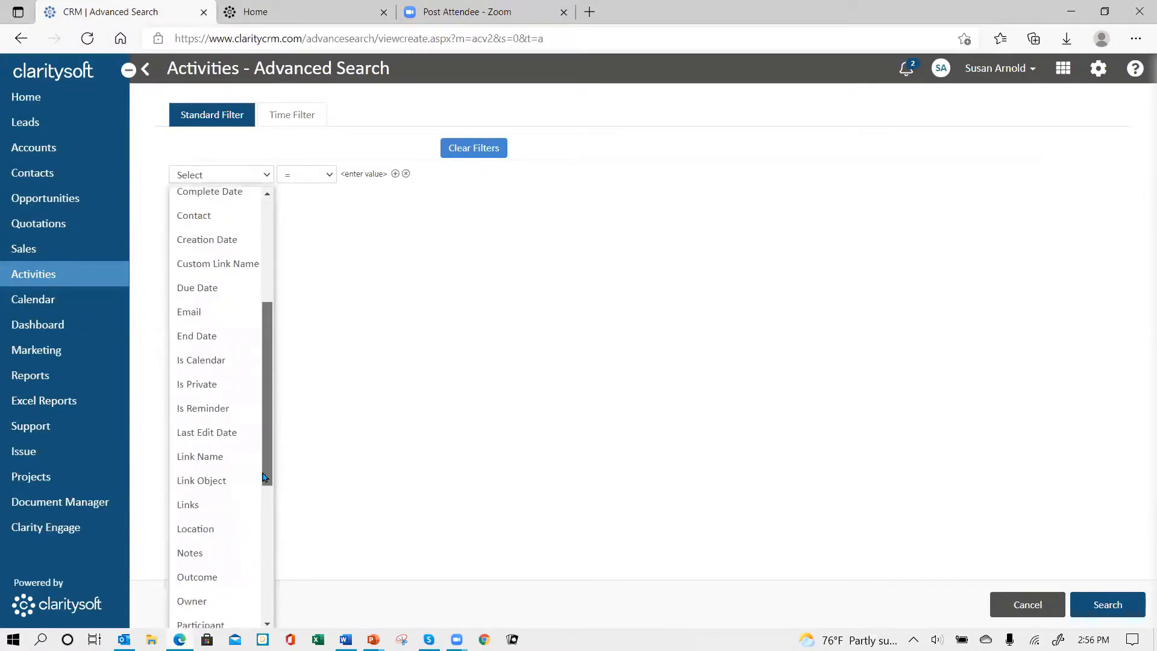
click(205, 459)
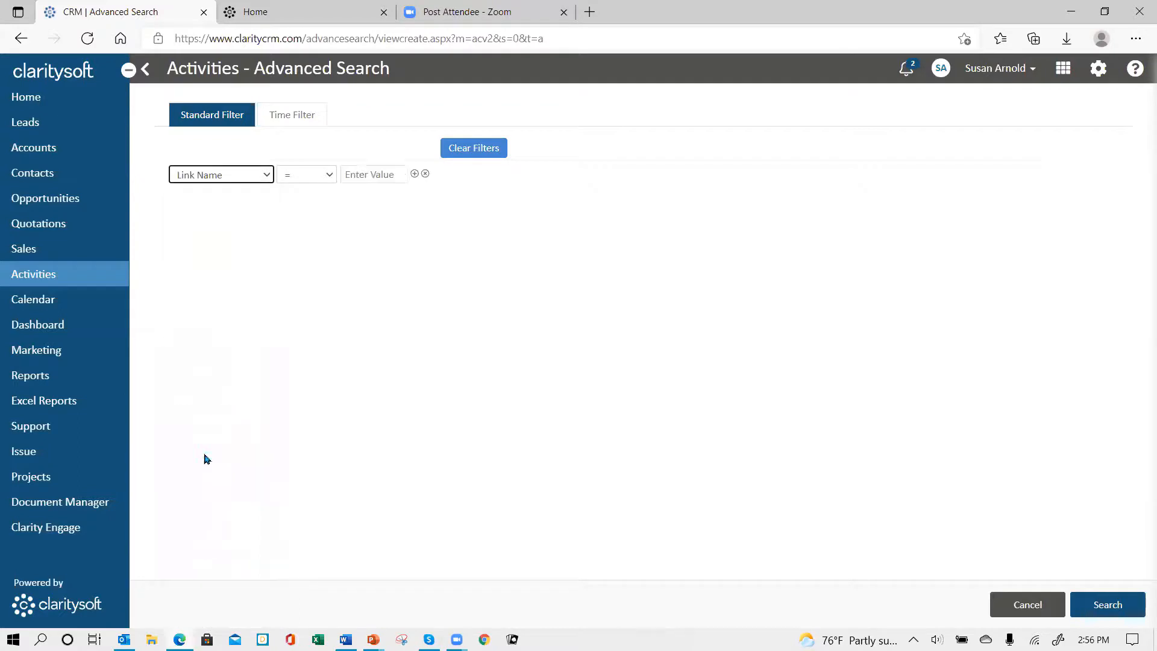
click(331, 179)
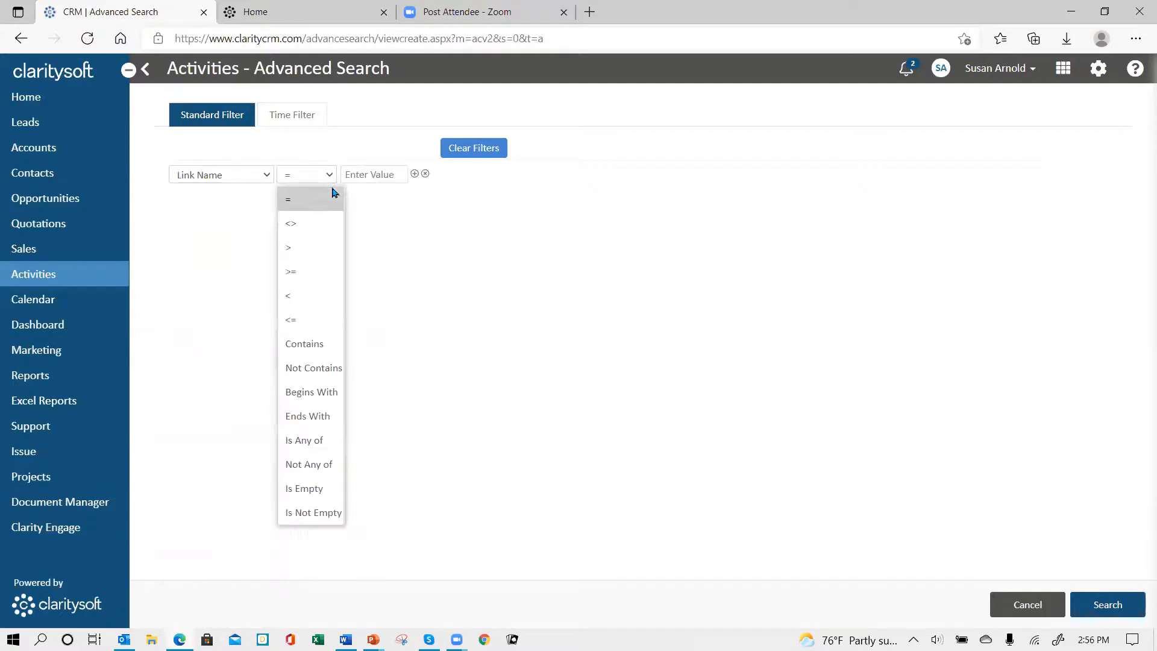
click(318, 344)
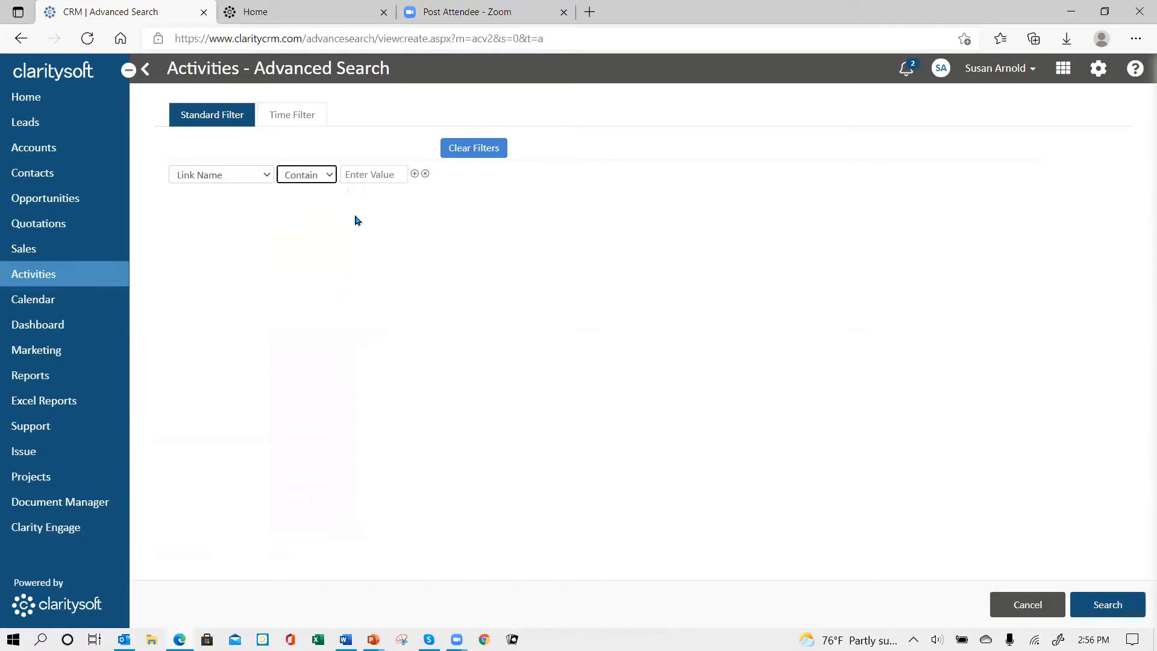
Step: Run the search with "karma" as the filter value, and cancel the search options to restore the full task list
click(357, 172)
text(kar)
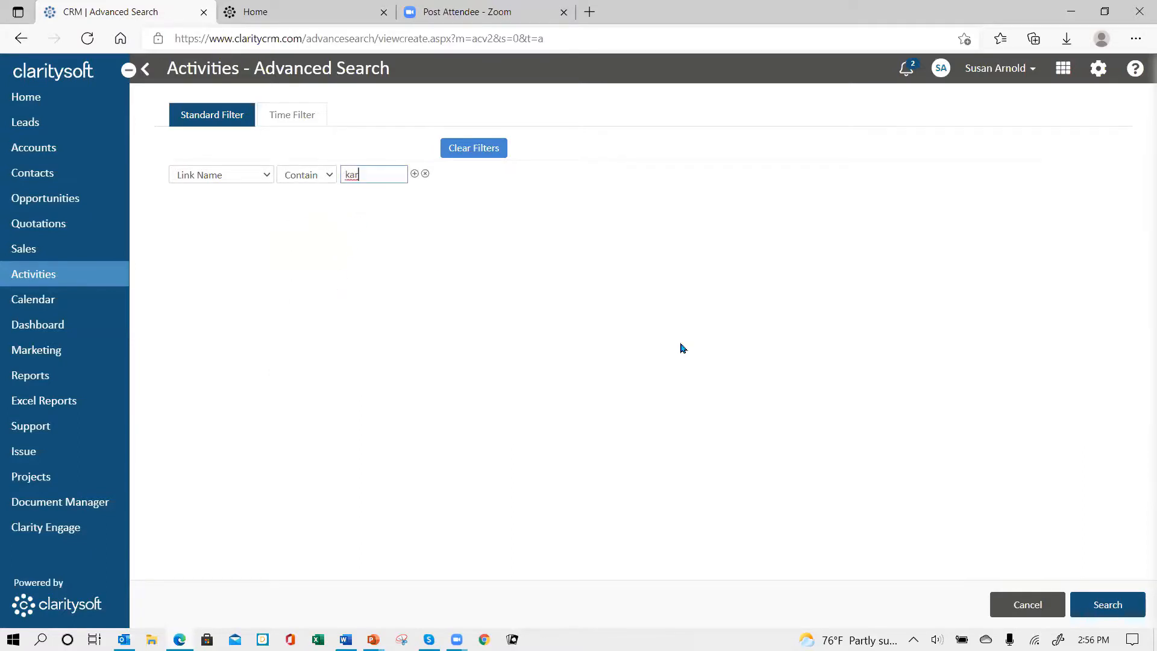
key(BackSpace)
key(BackSpace)
key(BackSpace)
text(karma)
click(1094, 603)
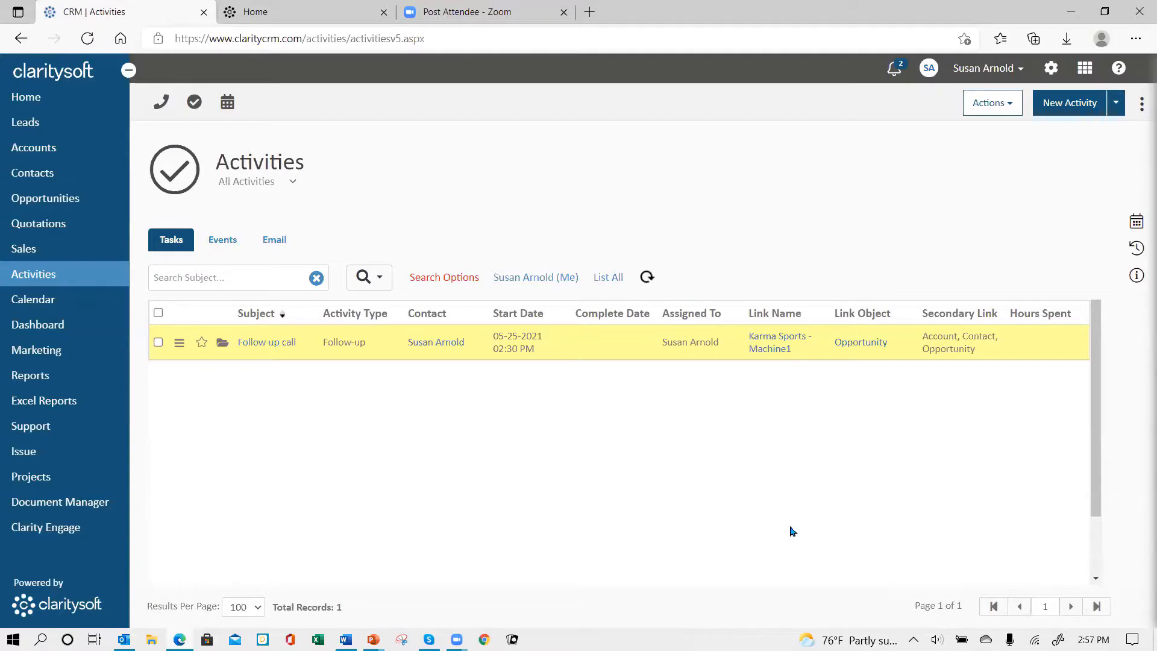
click(424, 286)
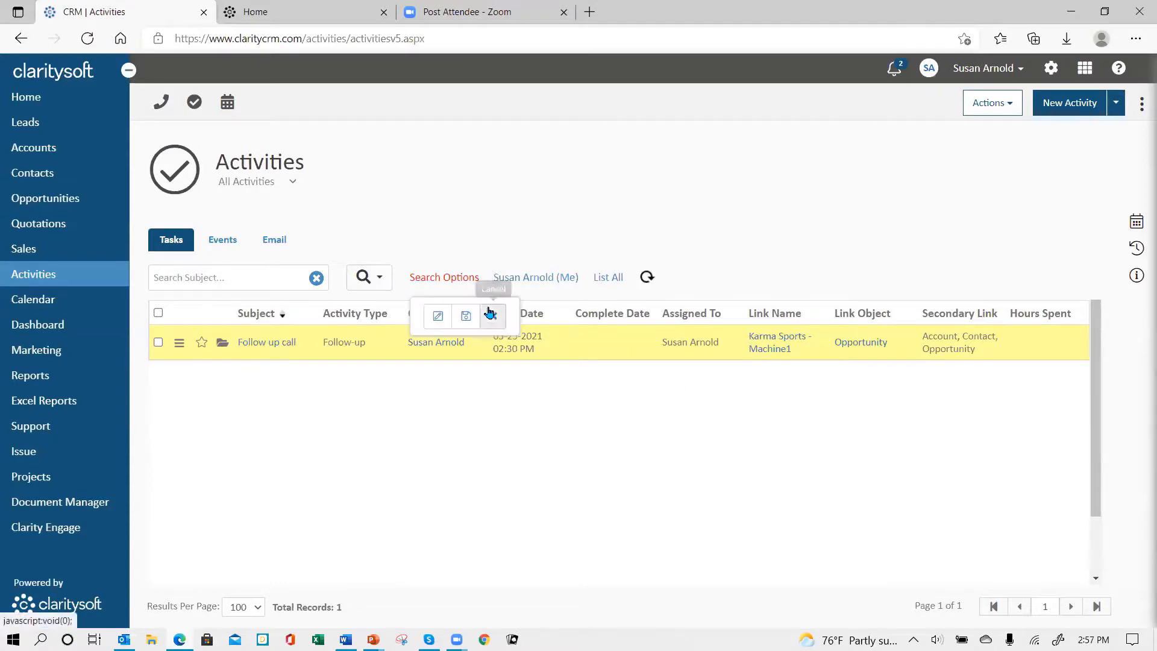
click(492, 320)
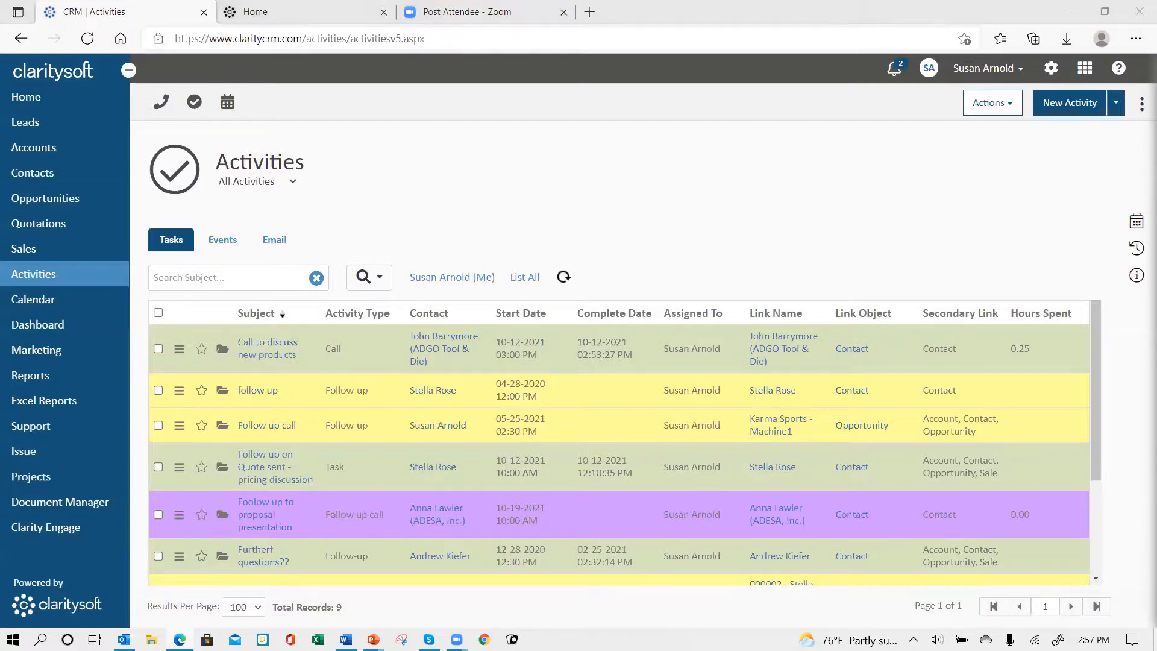
key(alt+Tab)
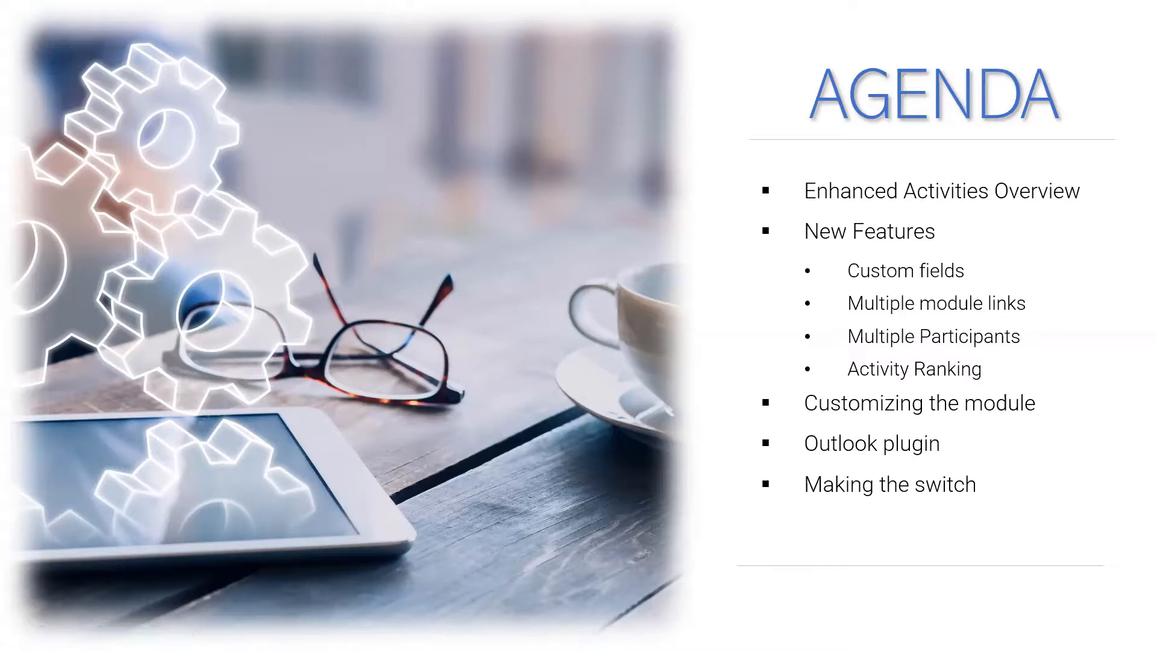
key(alt+Tab)
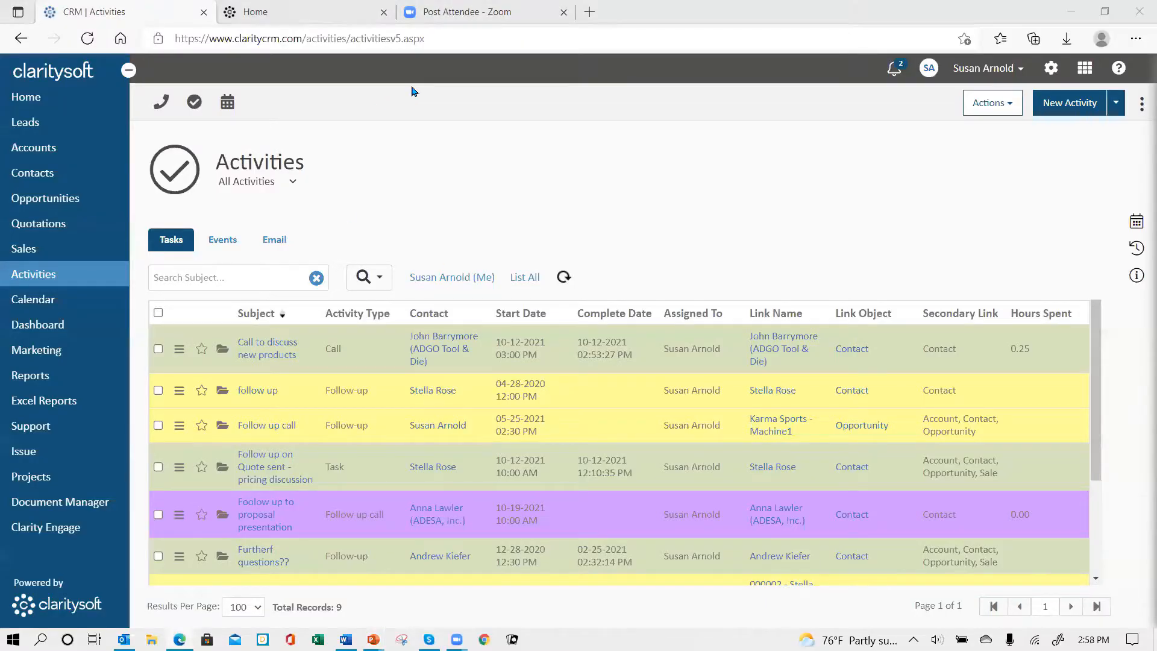
Step: View the Download Center in the Claritysoft Knowledge Base for the Outlook plugins, and return to the CRM's activities list
click(263, 13)
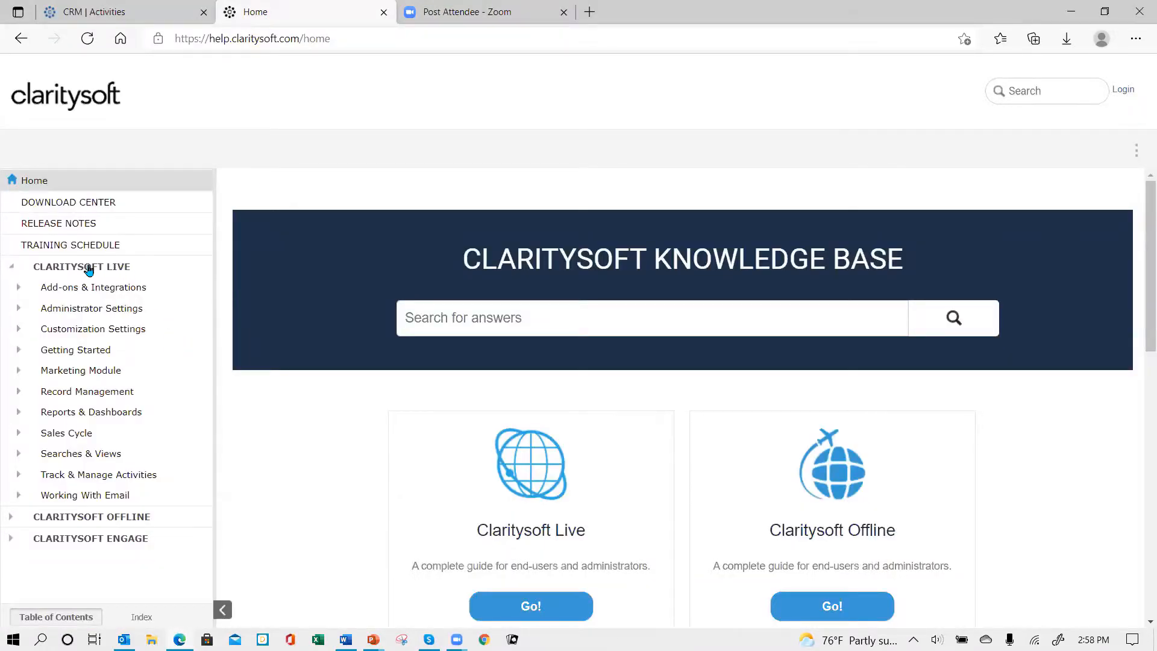
click(62, 206)
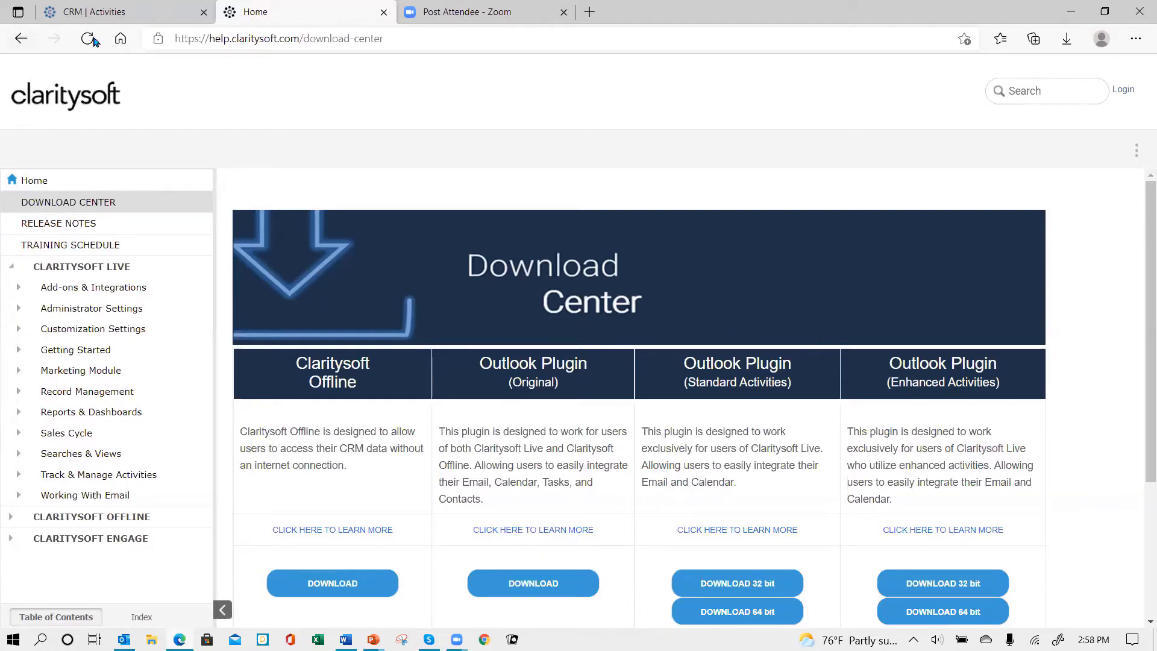
click(111, 17)
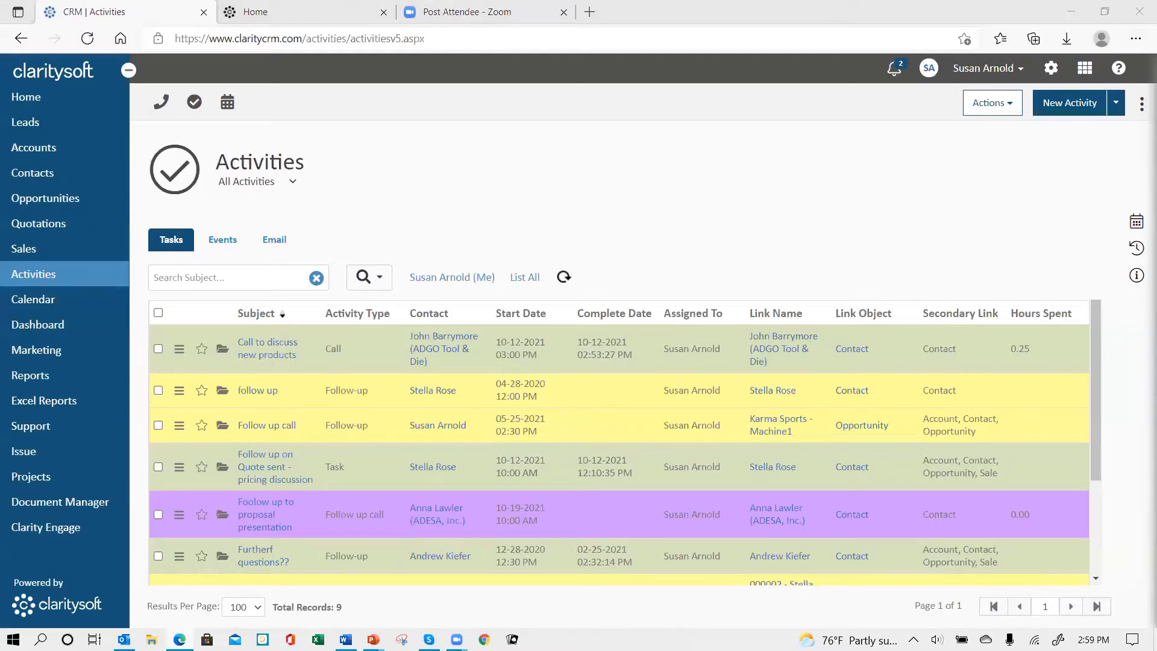
key(alt+Tab)
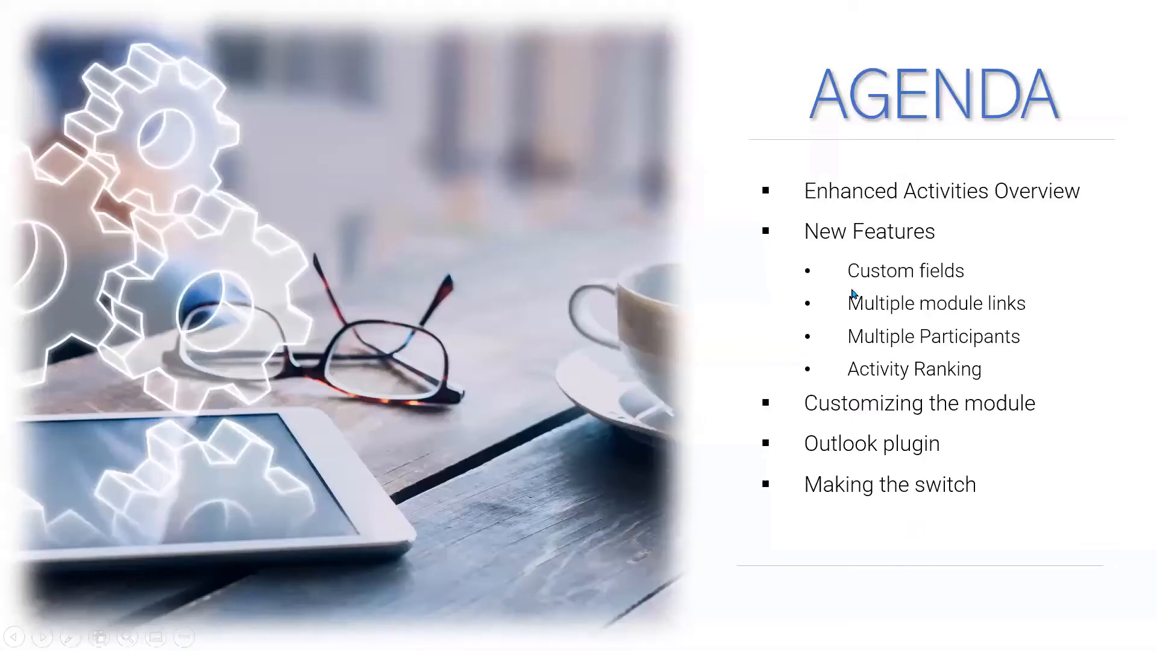
click(554, 461)
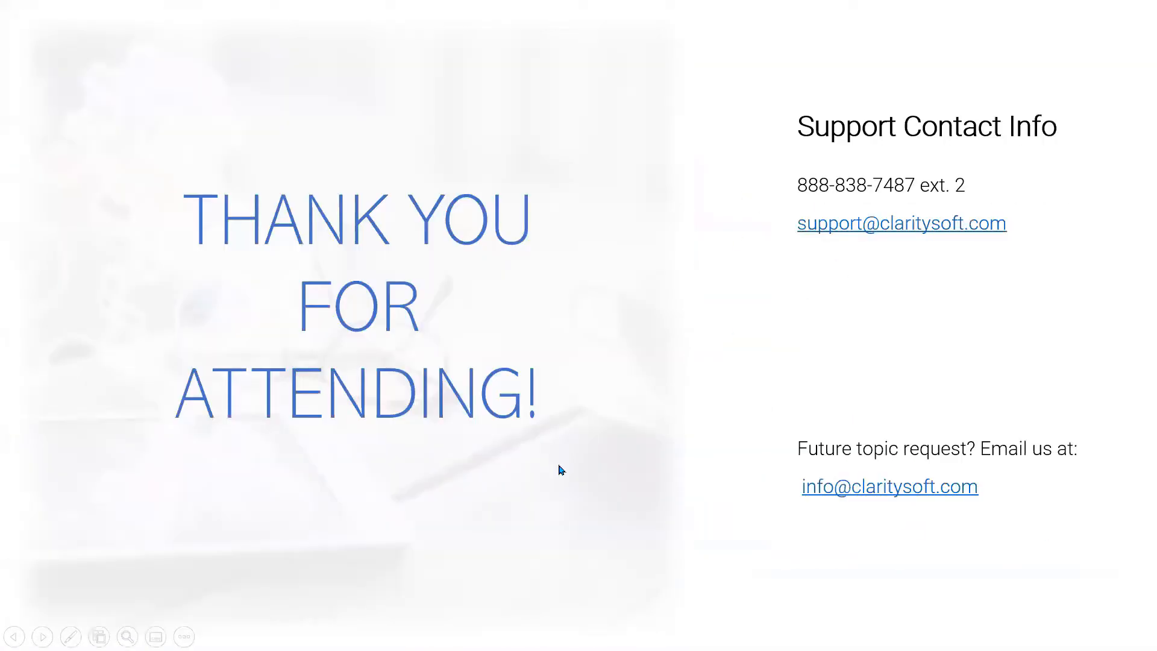